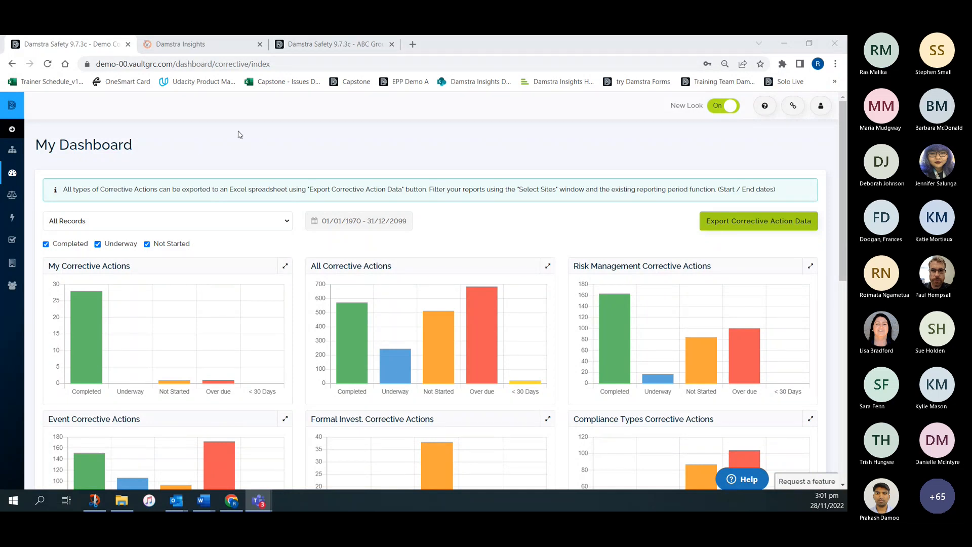
# - Switch to Damstra Insights and view its Visual Gallery and Sources lists
pyautogui.click(14, 175)
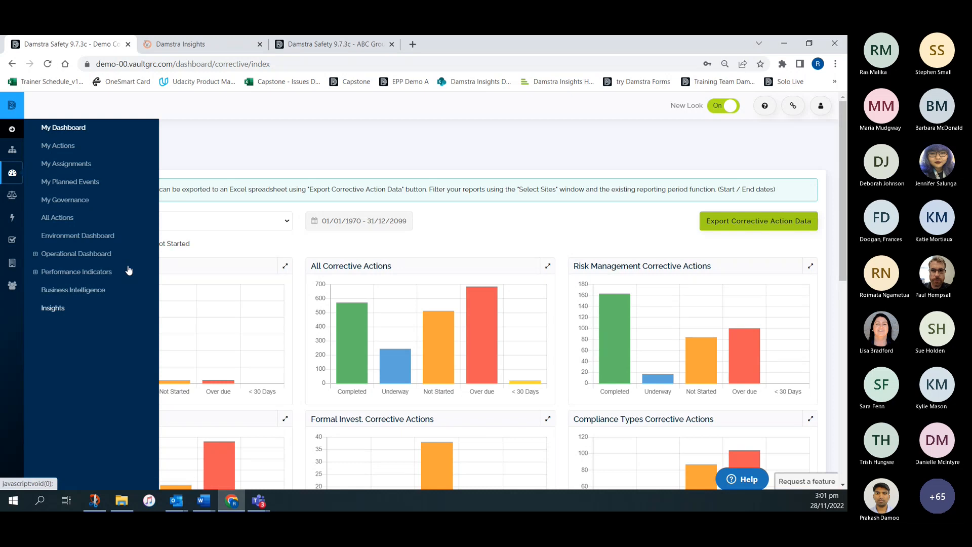
pyautogui.click(198, 45)
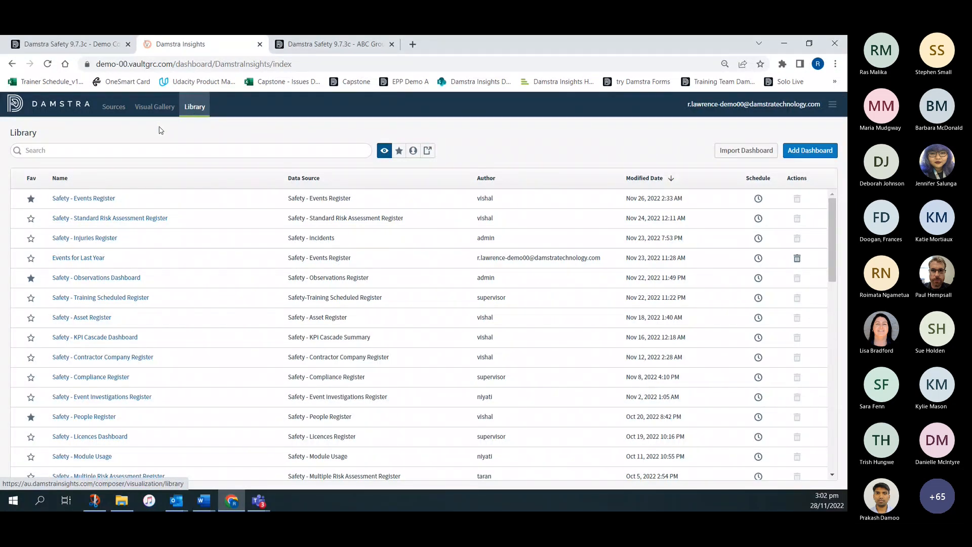
pyautogui.click(156, 109)
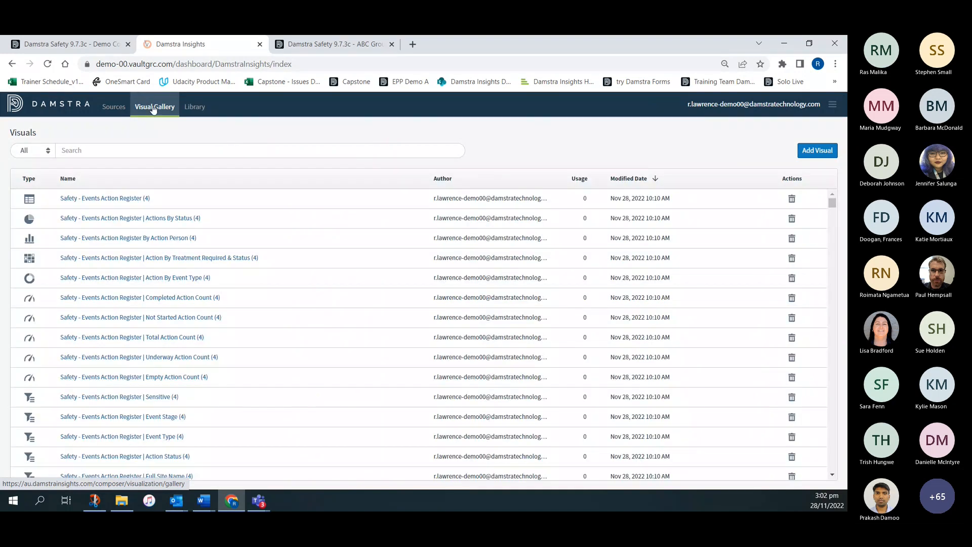
pyautogui.click(125, 111)
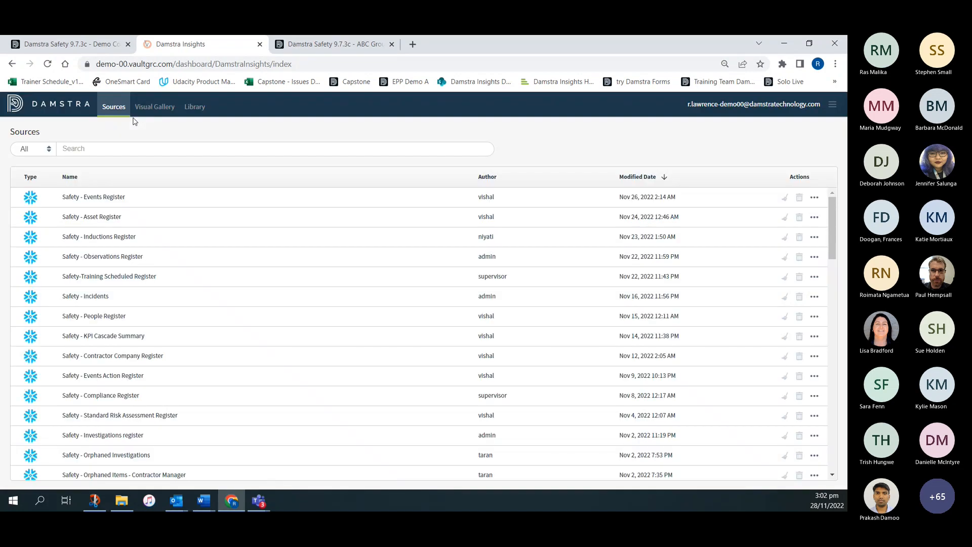
pyautogui.click(89, 44)
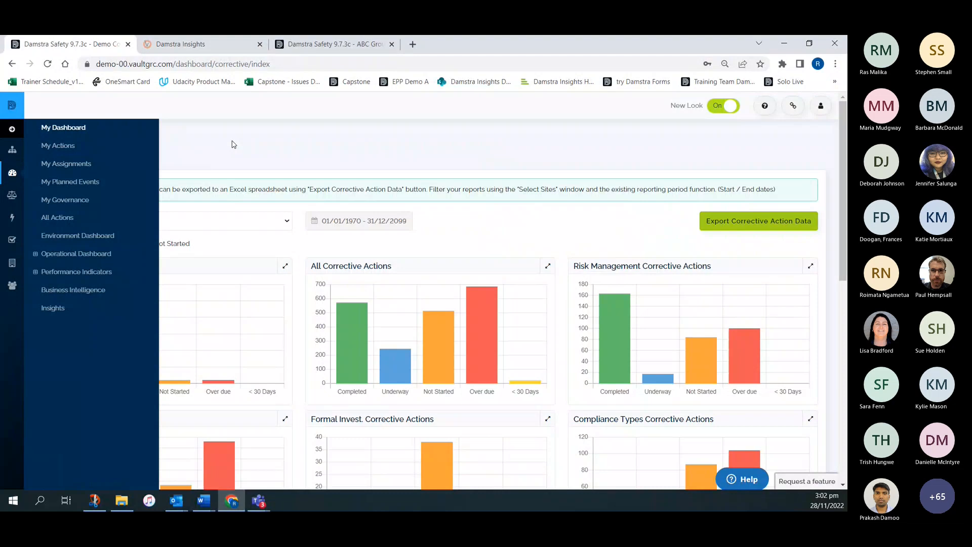
pyautogui.click(191, 44)
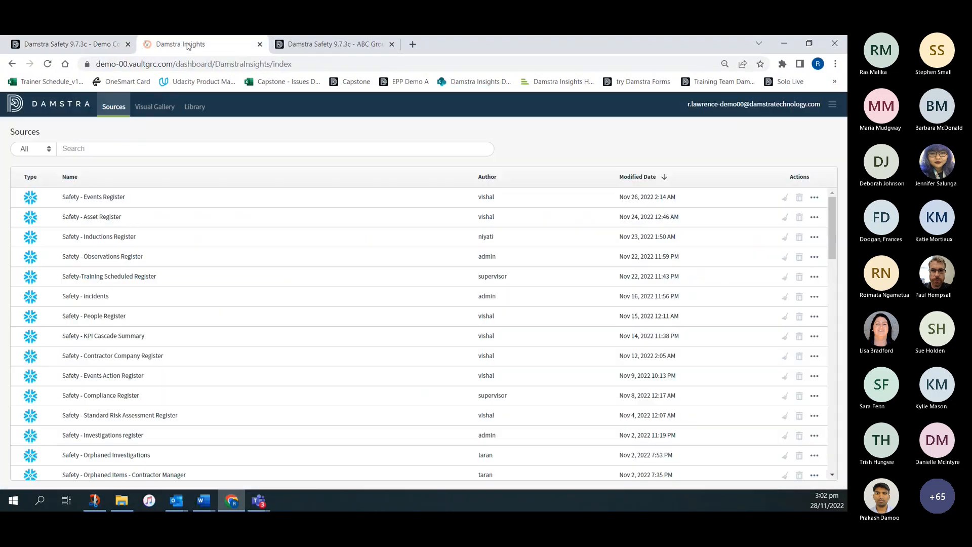
# - Search the Insights library for dashboards matching "even"
pyautogui.click(194, 109)
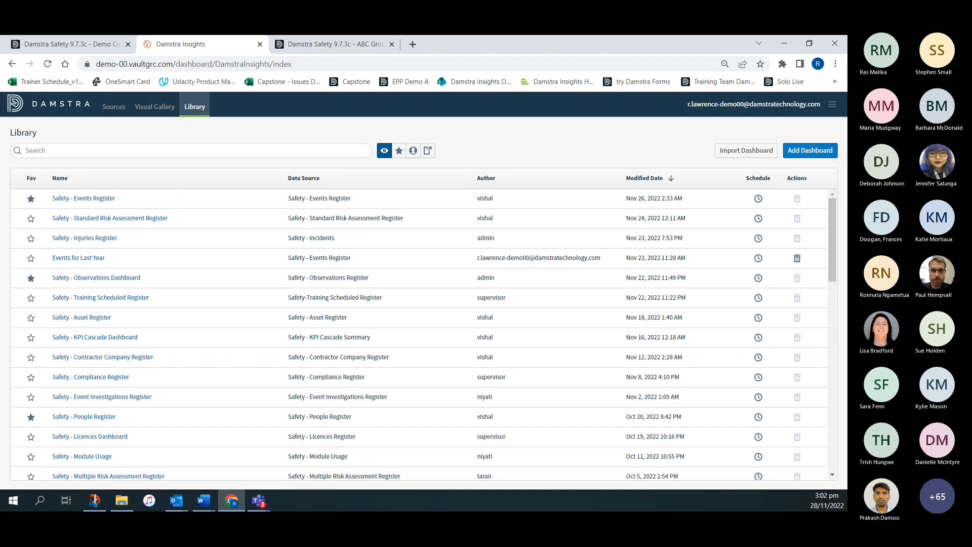
pyautogui.click(50, 149)
pyautogui.write('even')
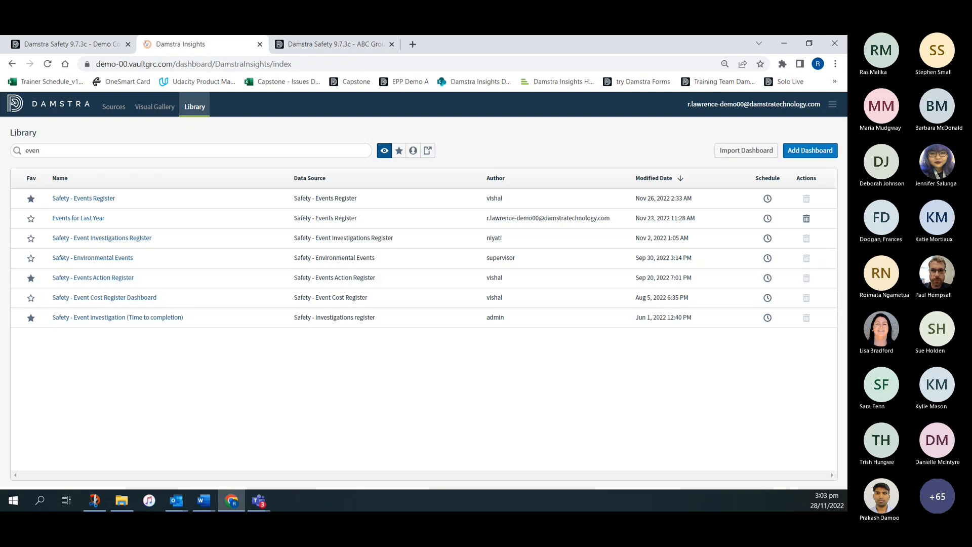
pyautogui.hotkey('alt', 'Tab')
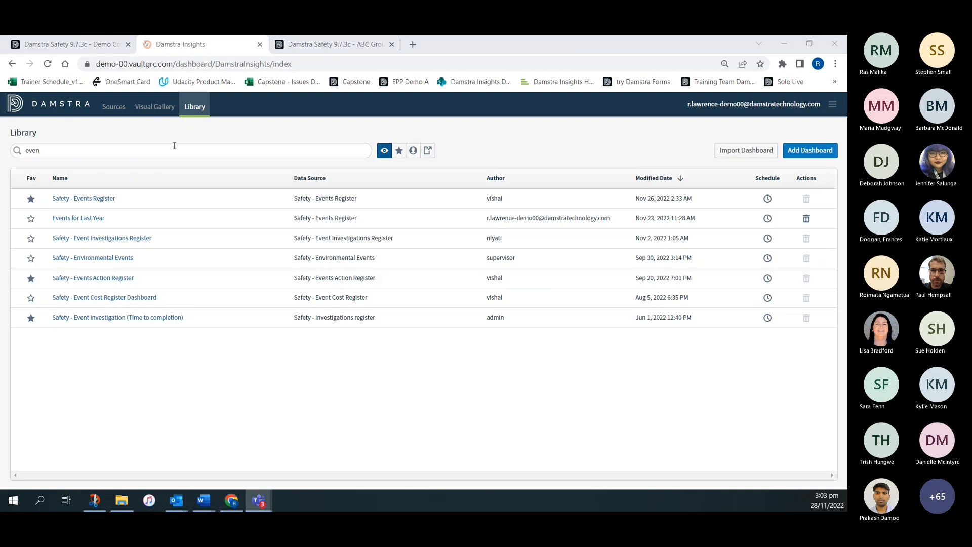
# - Filter the library results to favourites and open the Safety - Events Action Register dashboard
pyautogui.click(400, 151)
pyautogui.click(413, 152)
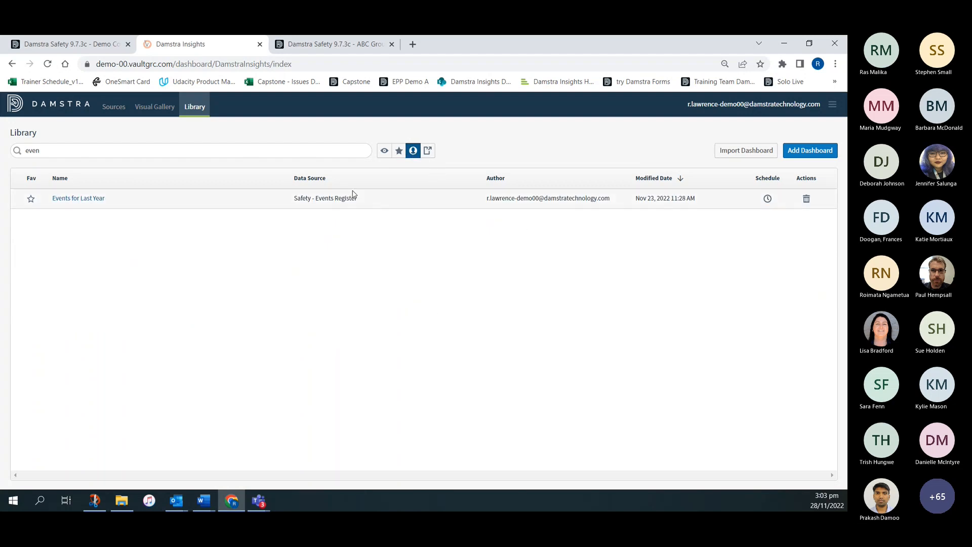
pyautogui.click(399, 151)
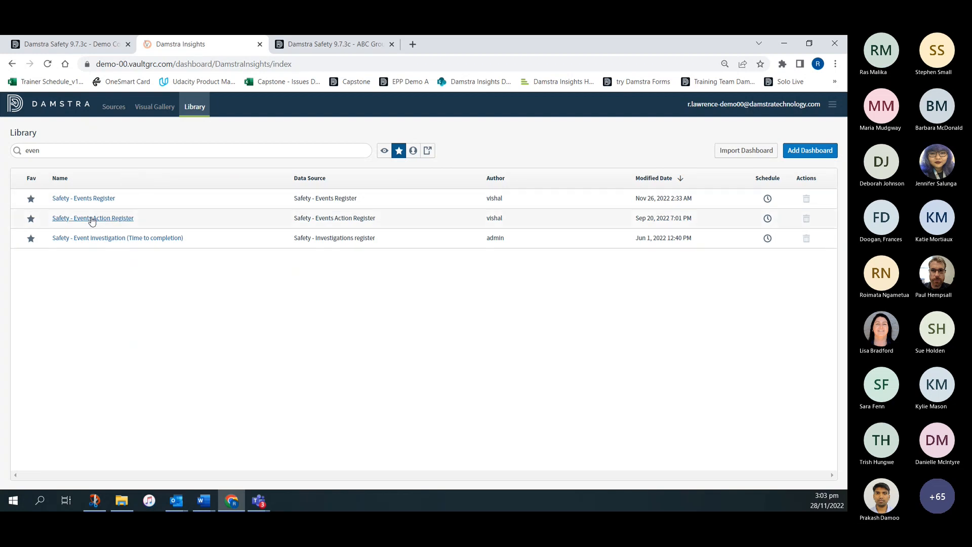
pyautogui.click(92, 219)
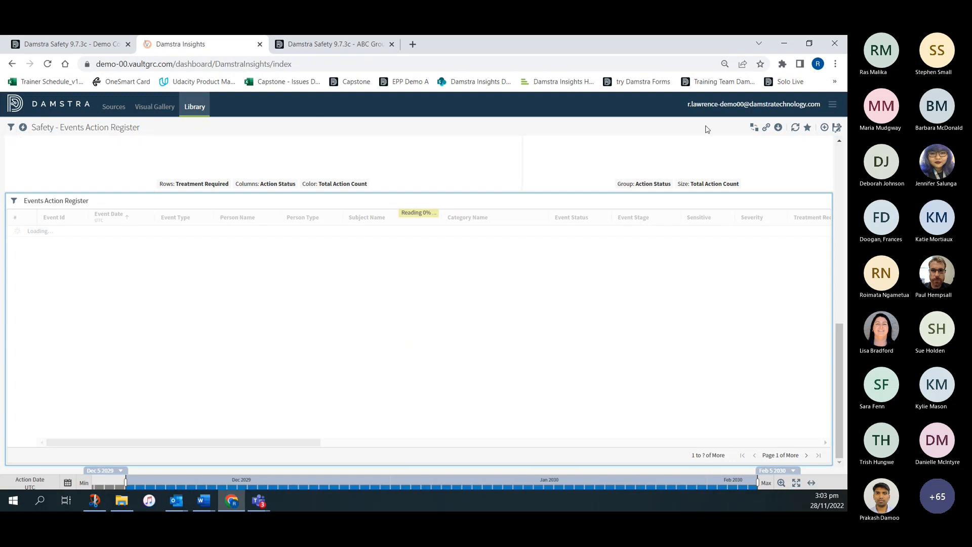
# - Show the dashboard's download options, and base its time bar on Event Date
pyautogui.click(778, 128)
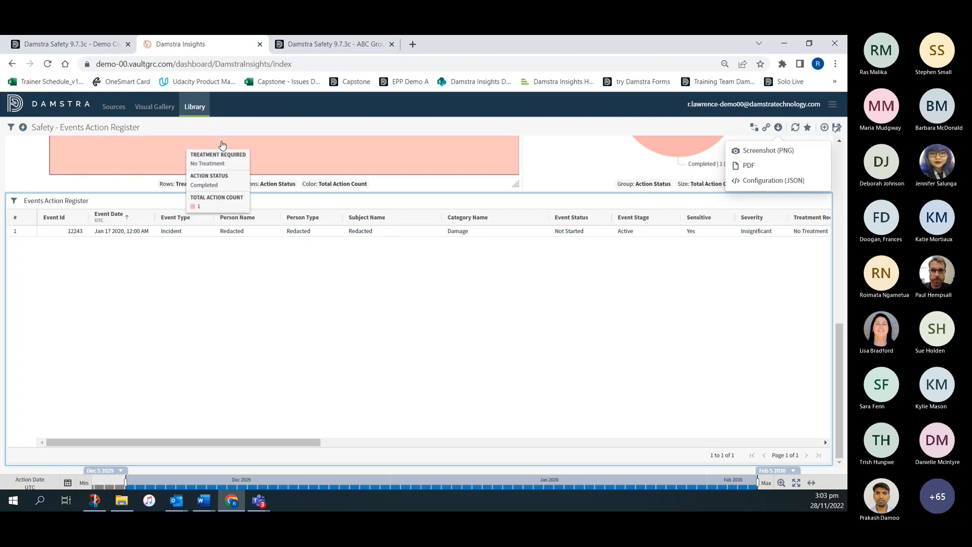
pyautogui.scroll(10, 247, 200)
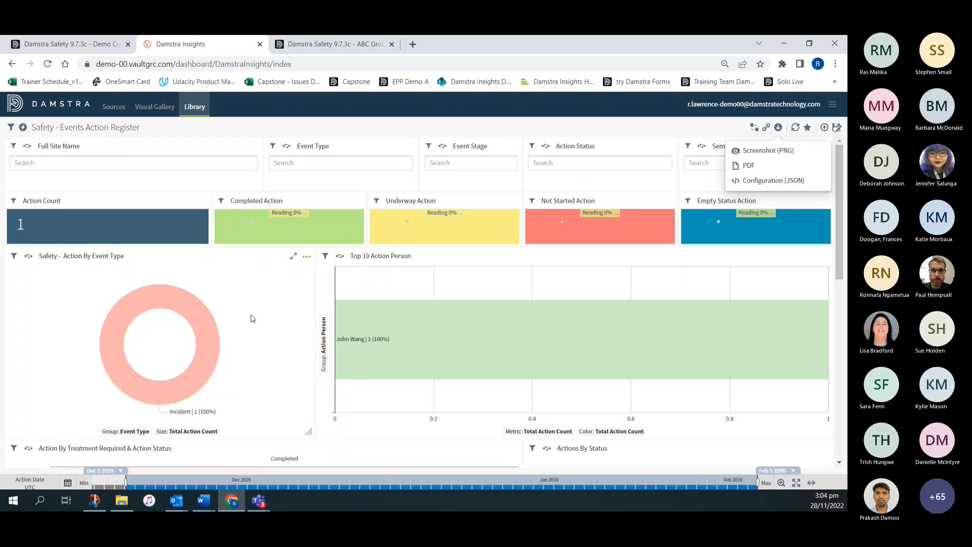
pyautogui.click(31, 483)
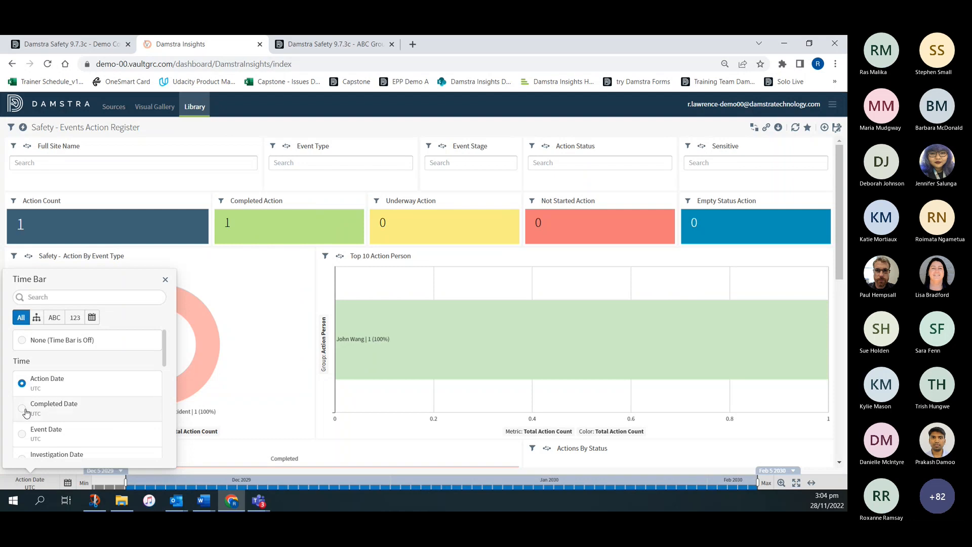
pyautogui.click(23, 435)
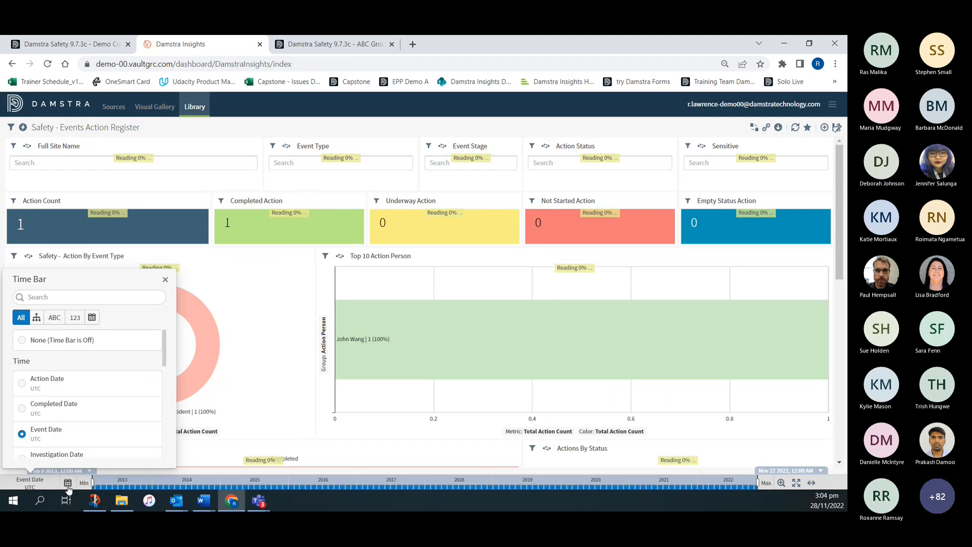
# - Open the Event Date time range settings and look through the available preset ranges
pyautogui.click(68, 484)
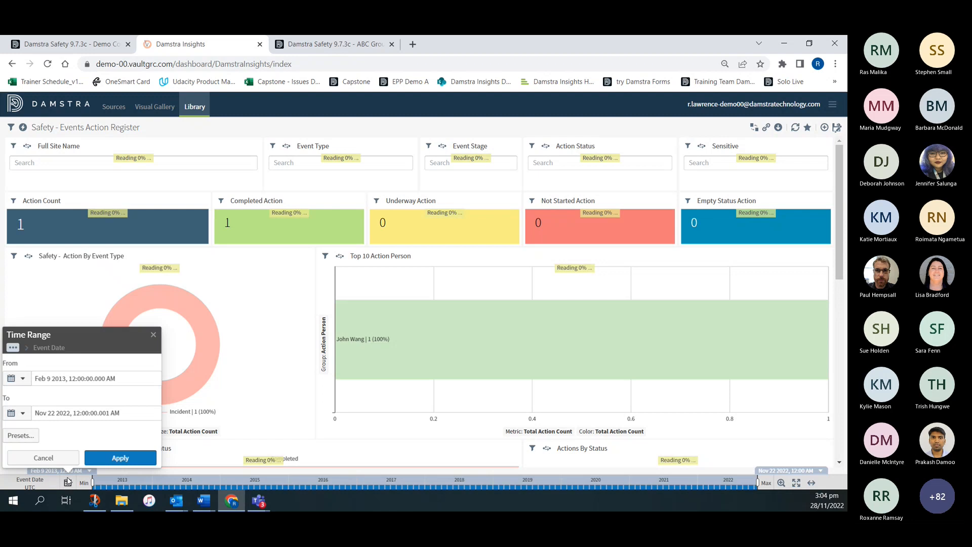
pyautogui.click(19, 437)
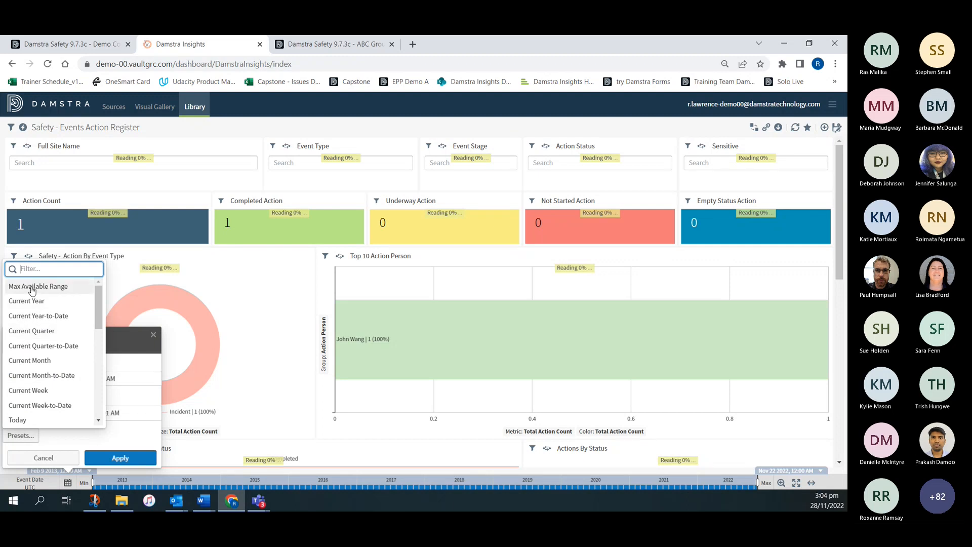
pyautogui.scroll(-5, 50, 355)
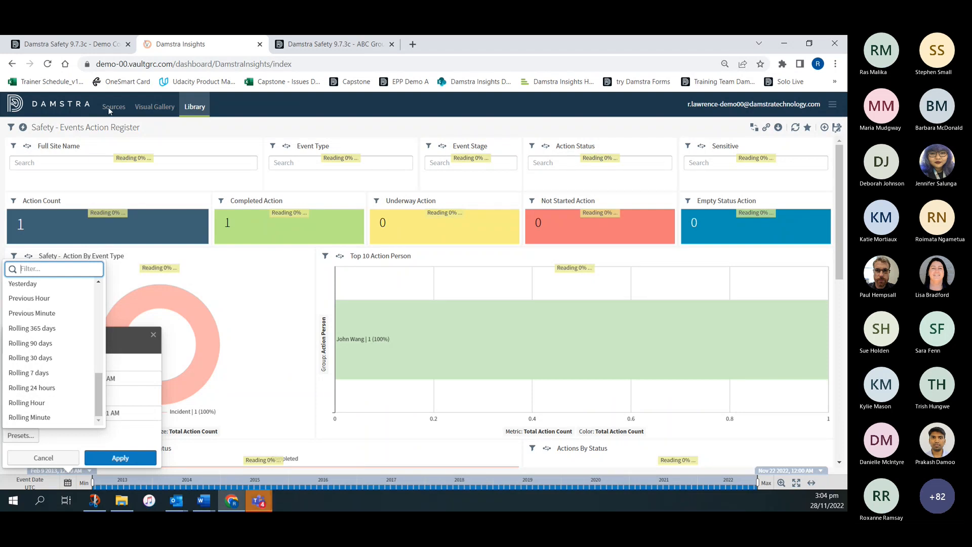
pyautogui.click(94, 442)
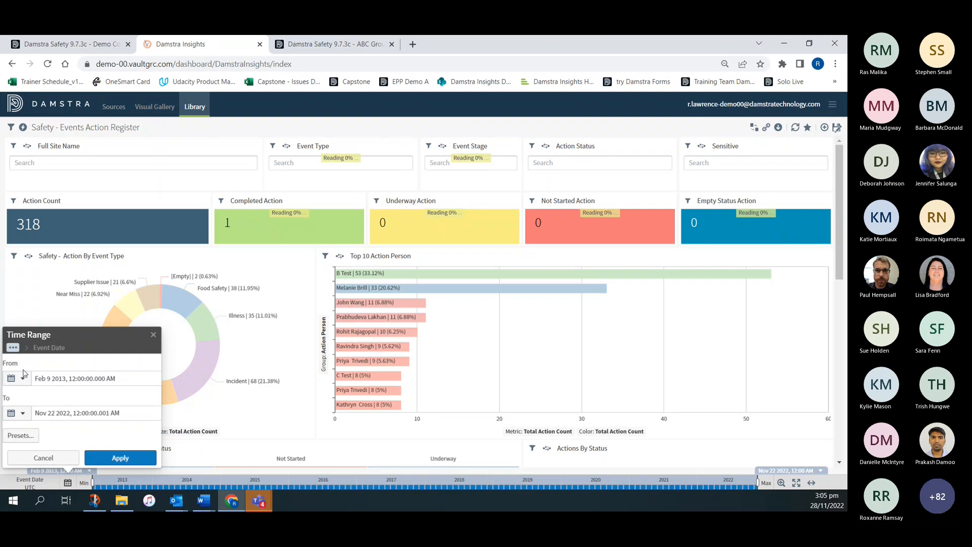
# - Set the start of the time range to a dynamic time of Now with an offset of minus 2 years
pyautogui.click(22, 379)
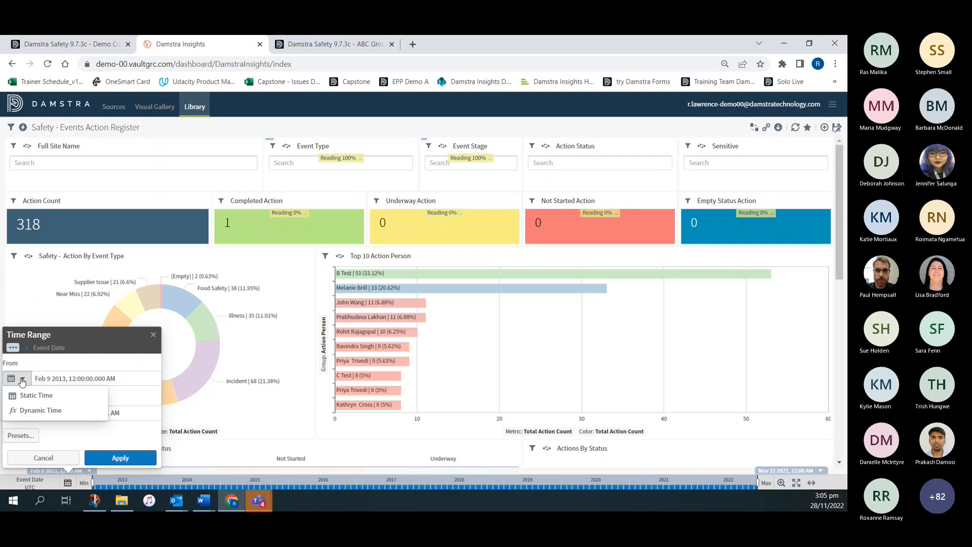
pyautogui.click(32, 411)
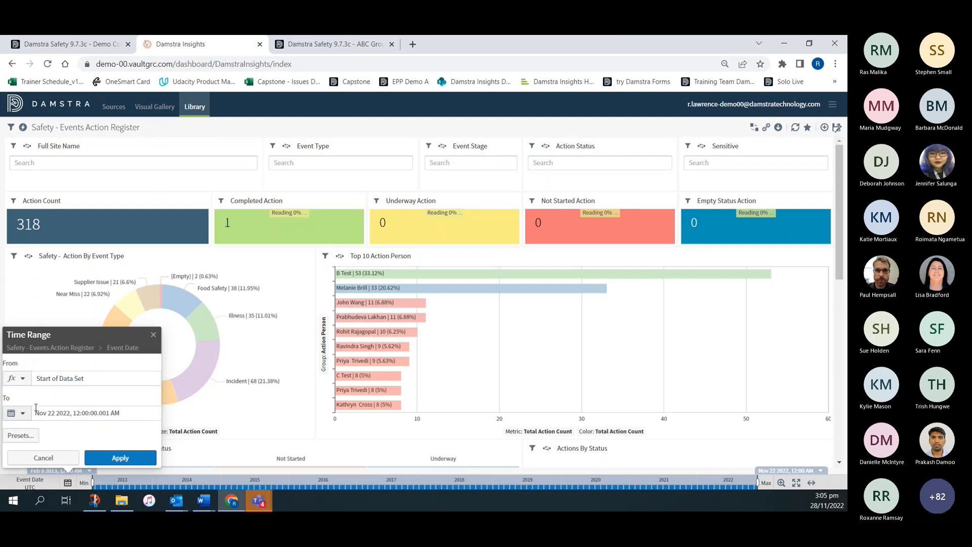
pyautogui.click(53, 380)
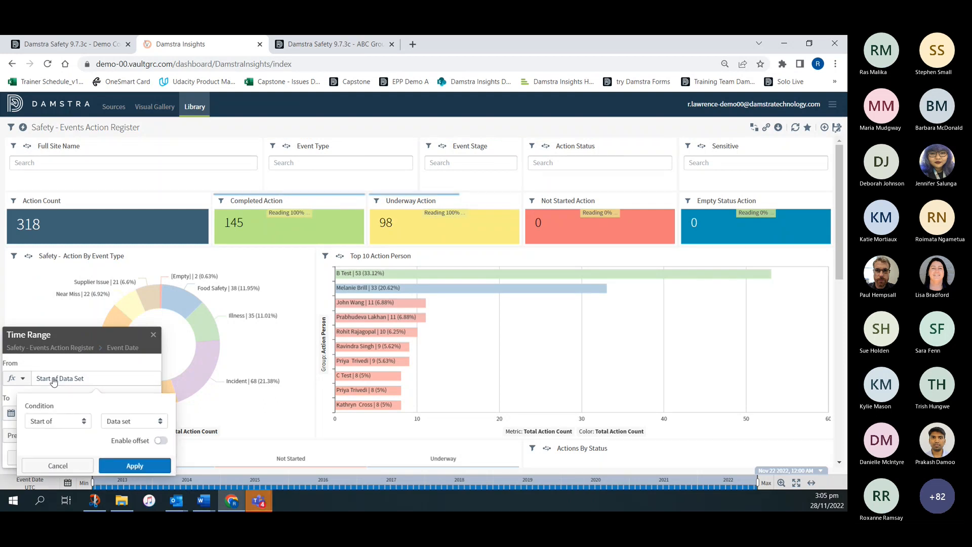
pyautogui.click(53, 421)
pyautogui.click(44, 453)
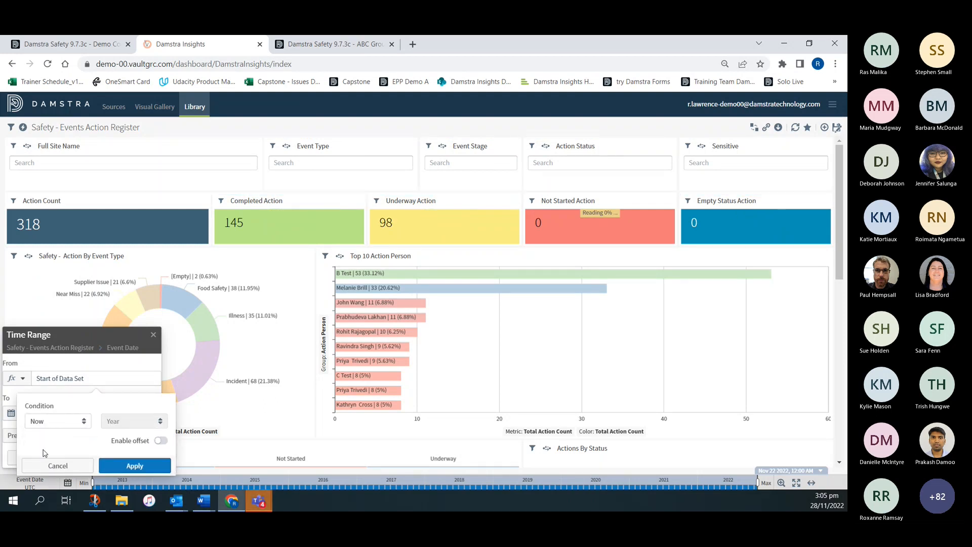
pyautogui.click(161, 441)
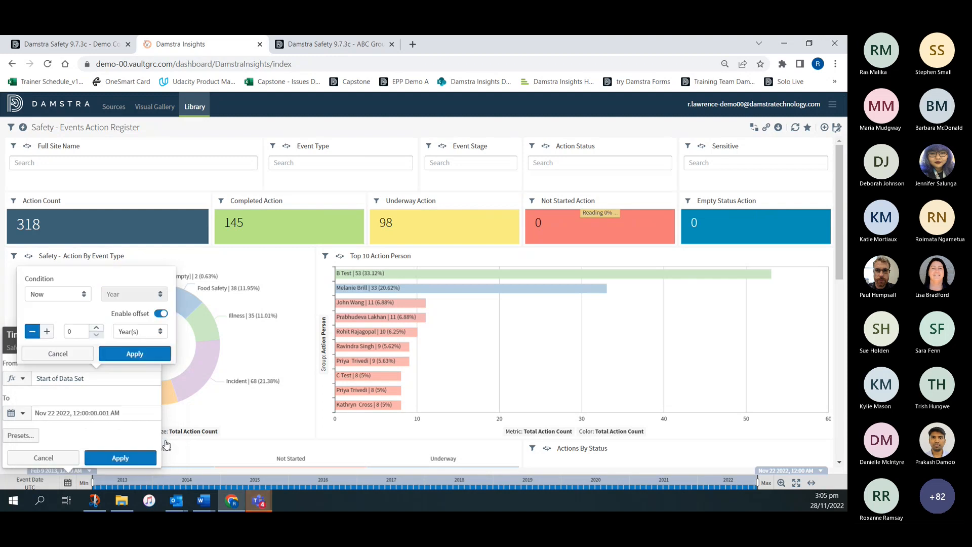
pyautogui.click(97, 328)
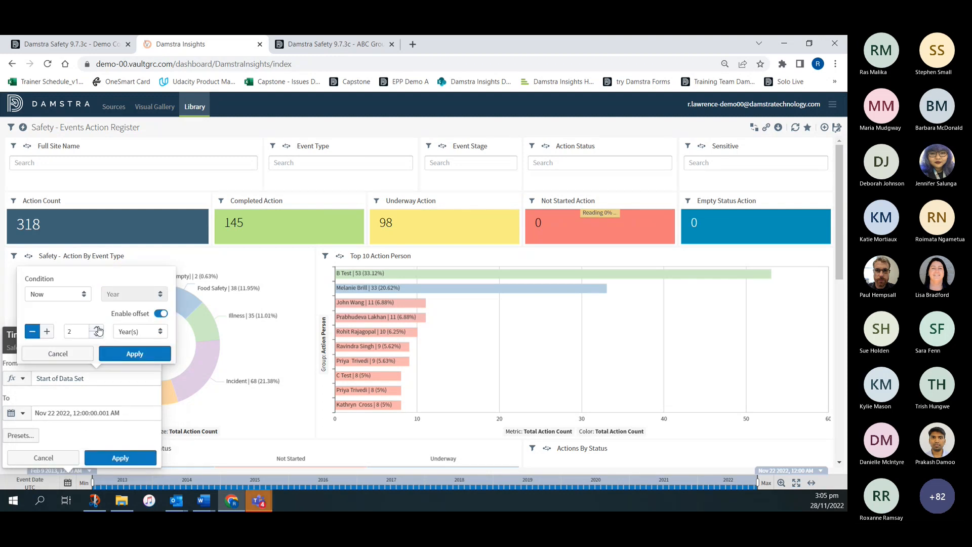
pyautogui.click(134, 354)
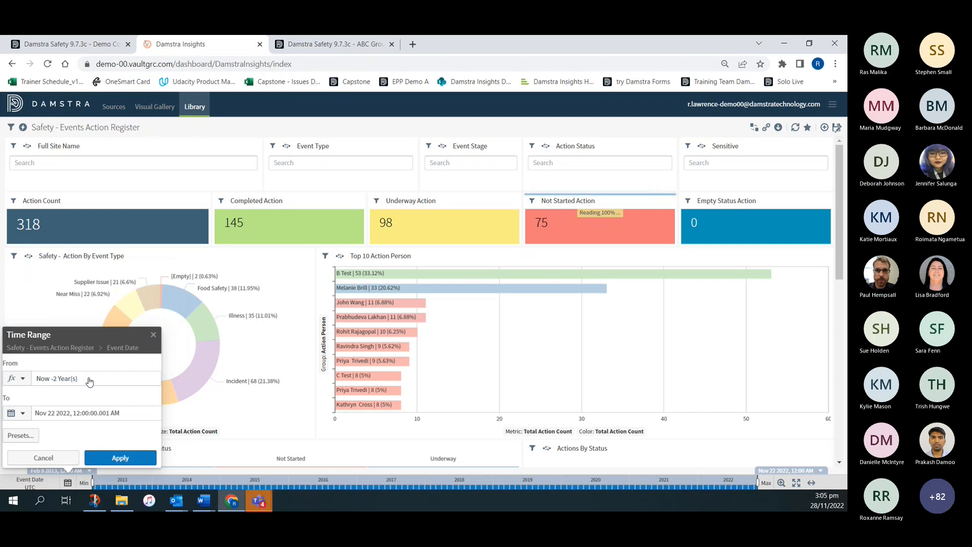
# - Set the end of the time range to the dynamic time Now and apply the range to the dashboard
pyautogui.click(22, 412)
pyautogui.click(39, 444)
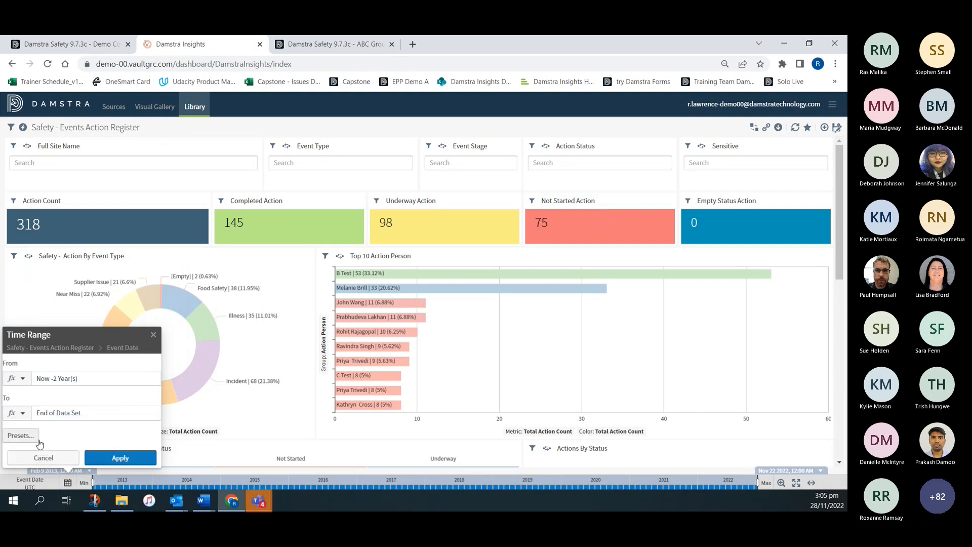
pyautogui.click(49, 413)
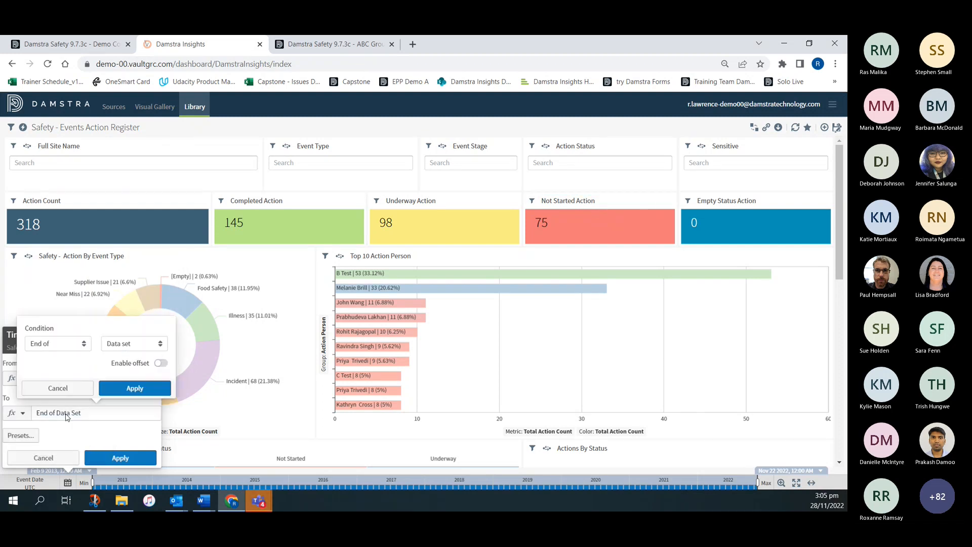
pyautogui.click(48, 344)
pyautogui.click(50, 376)
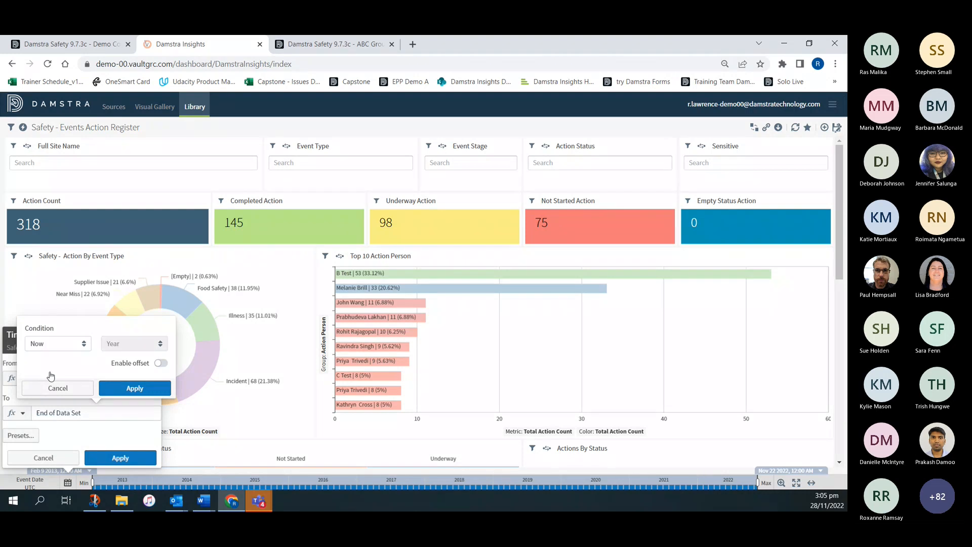
pyautogui.click(134, 389)
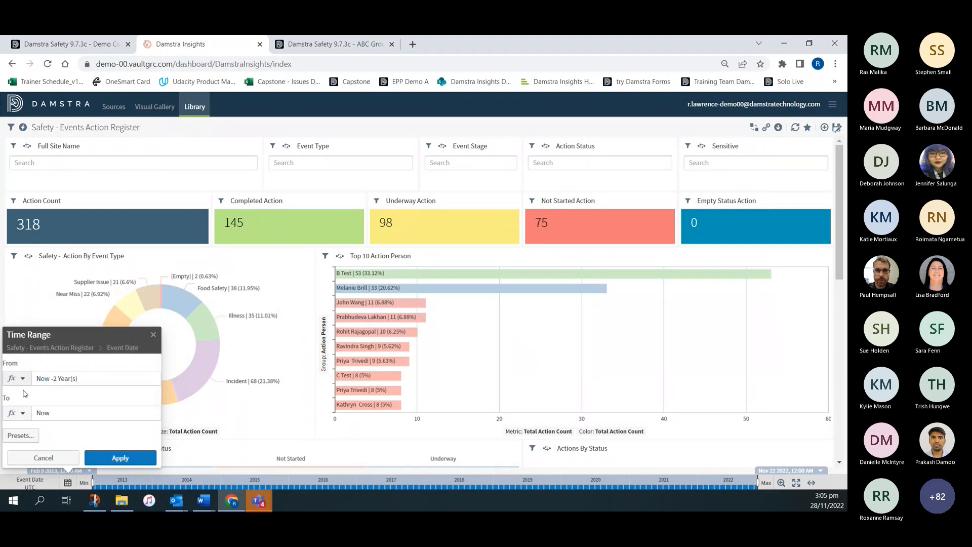
pyautogui.click(120, 458)
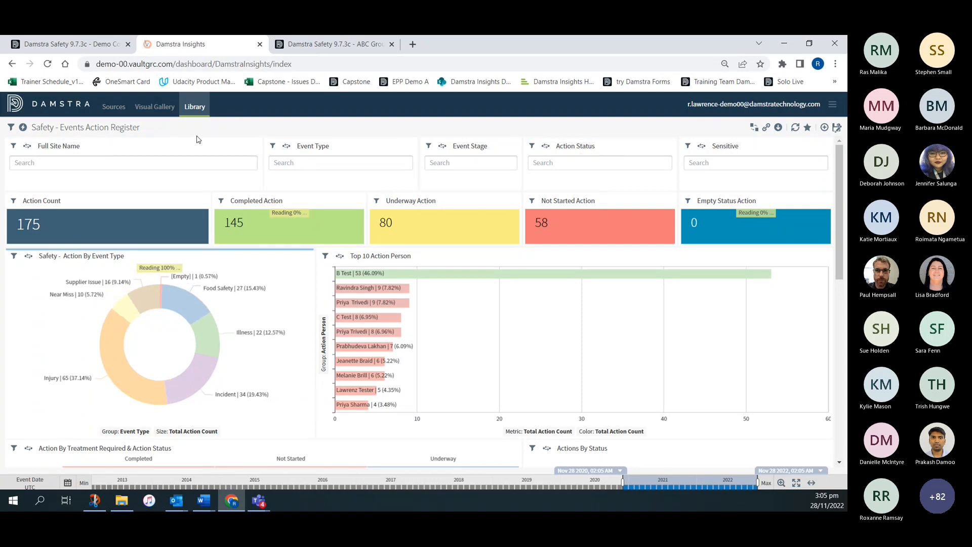
# - Look through the sites in the Full Site Name filter and compare them with the site selection tree in Damstra Safety
pyautogui.click(76, 162)
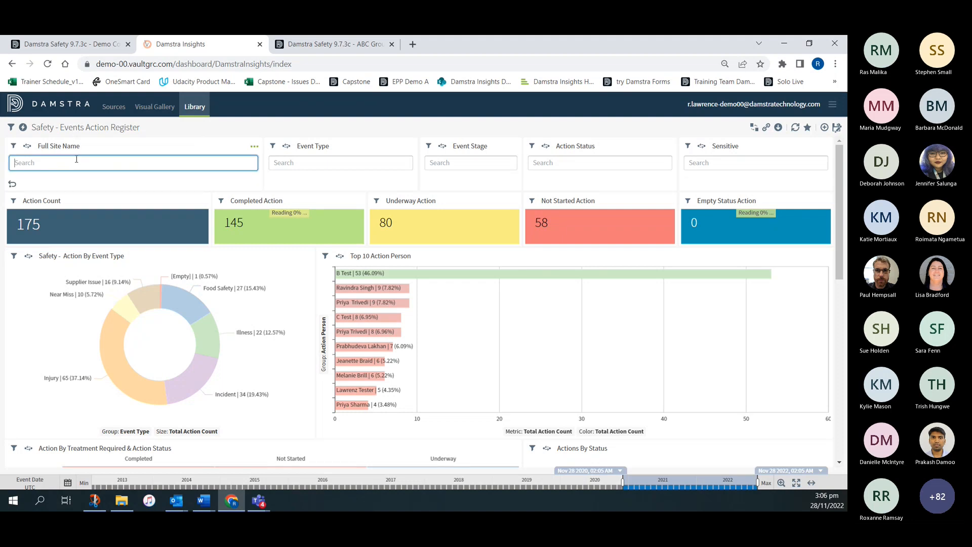
pyautogui.scroll(-8, 122, 212)
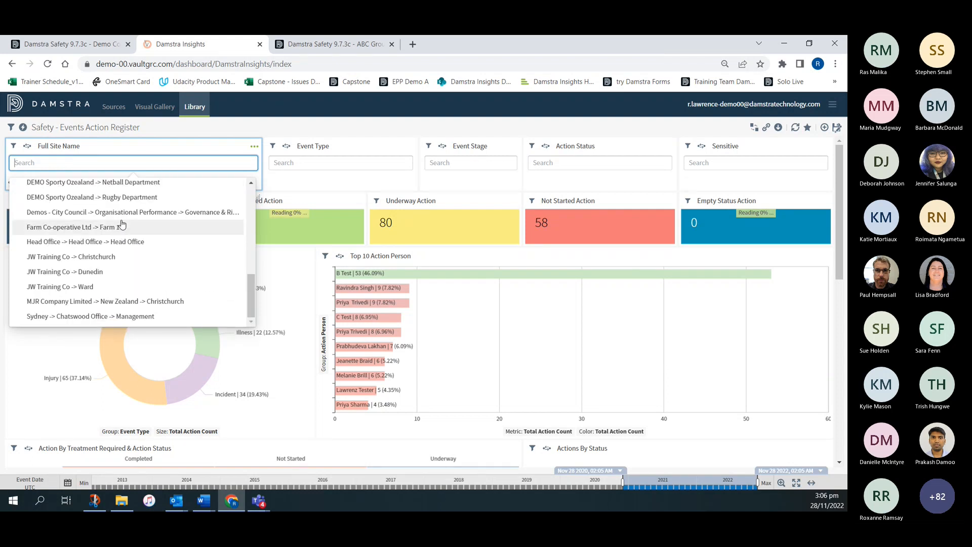
pyautogui.scroll(10, 122, 225)
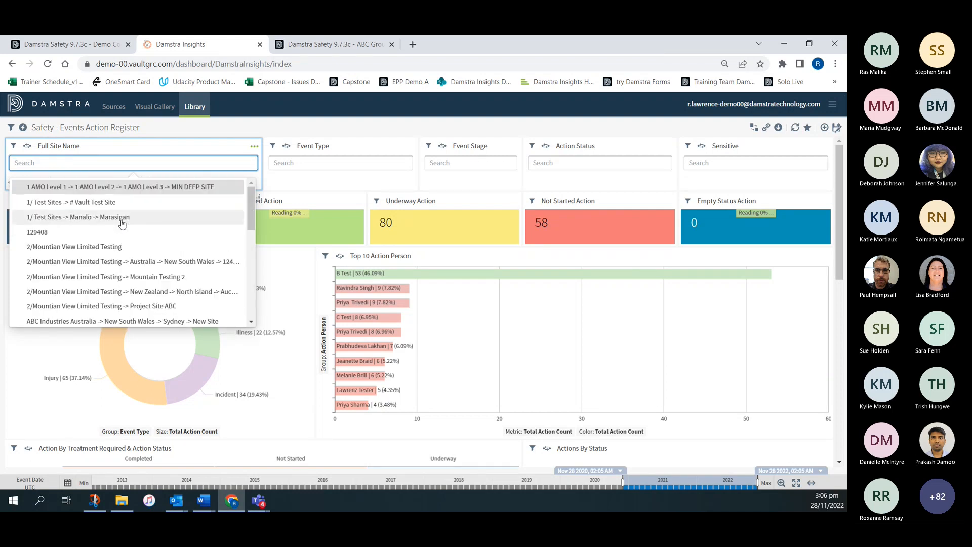
pyautogui.click(71, 44)
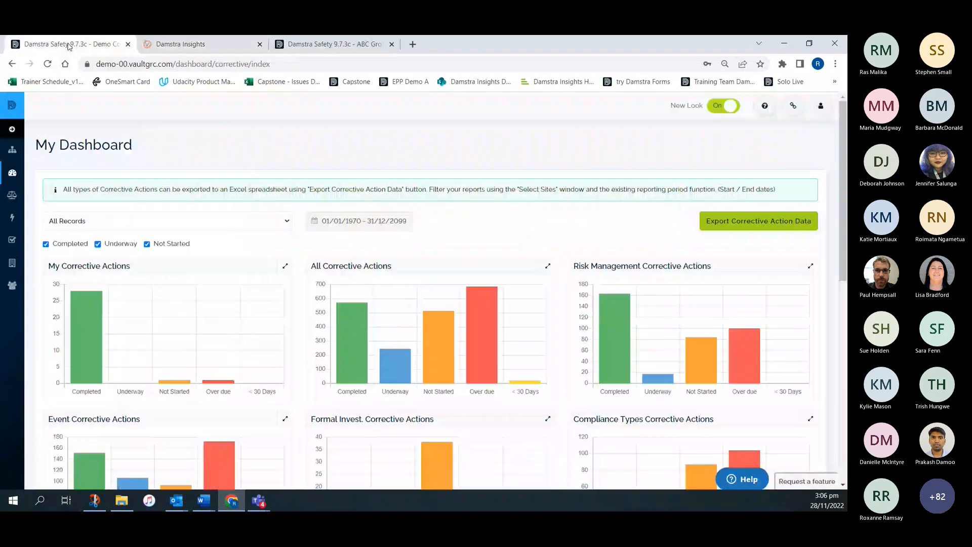
pyautogui.click(12, 150)
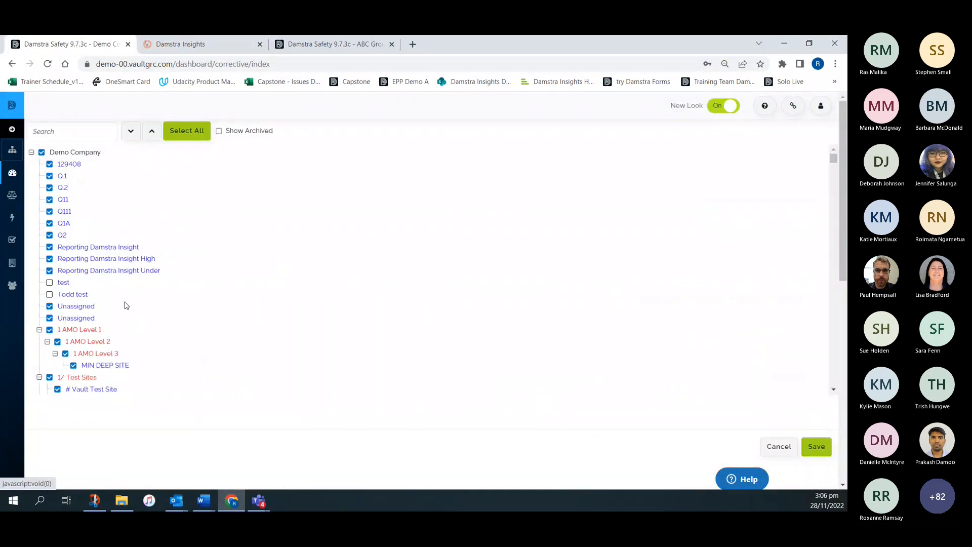
pyautogui.click(172, 44)
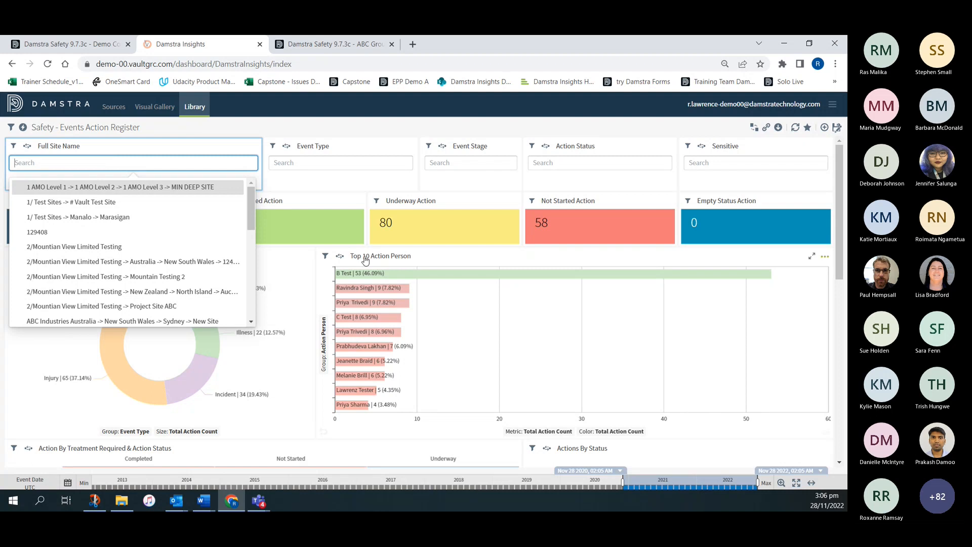
# - Look through the available values of the Event Type, Event Stage, Action Status and Sensitive filters
pyautogui.click(280, 118)
pyautogui.click(328, 160)
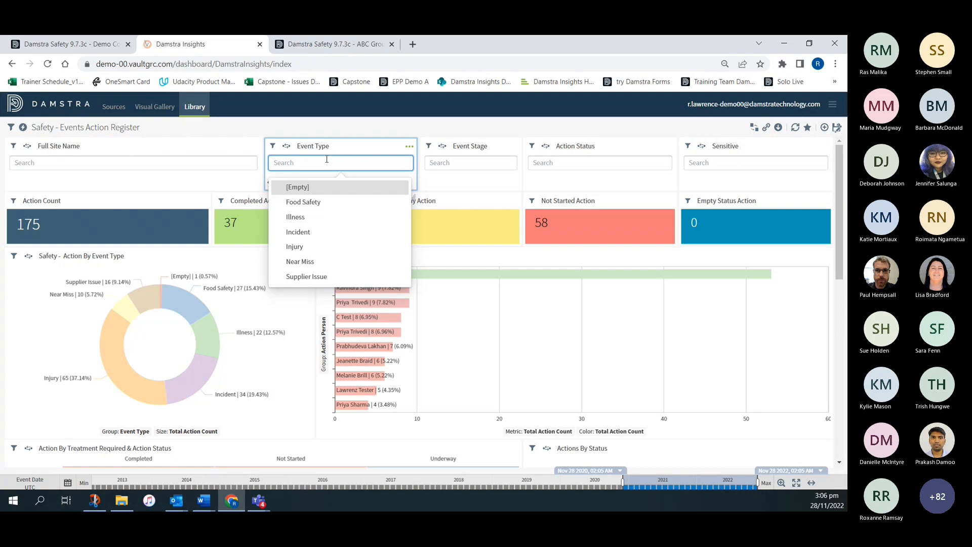
pyautogui.click(462, 161)
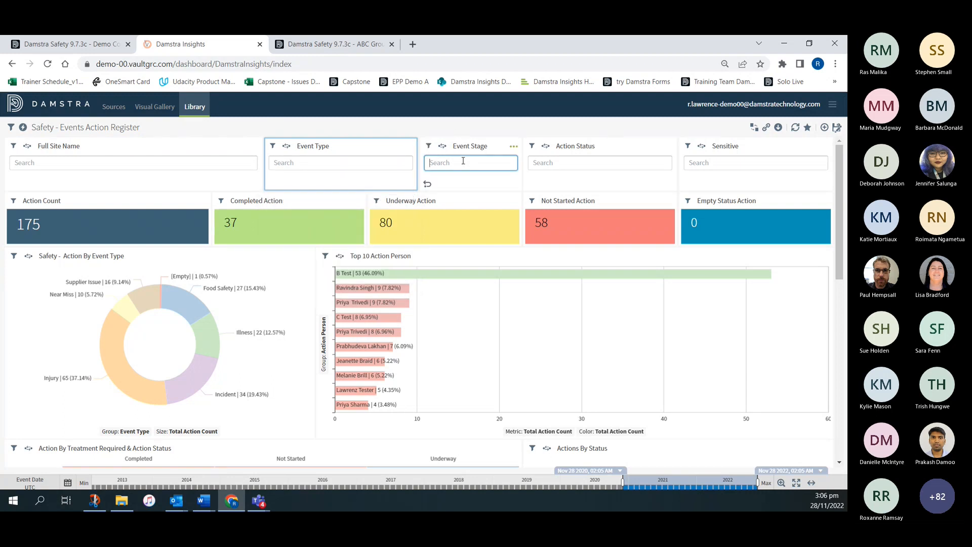
pyautogui.click(548, 161)
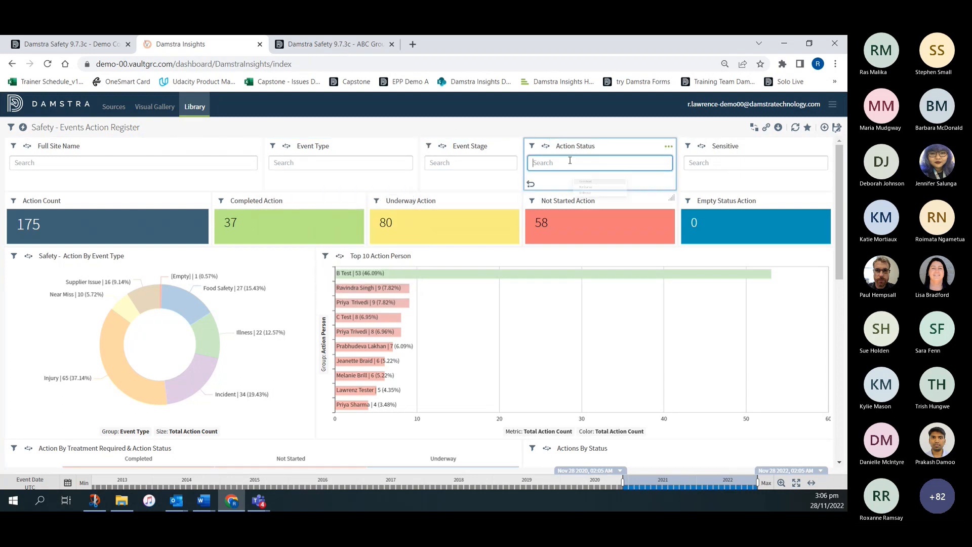
pyautogui.click(702, 160)
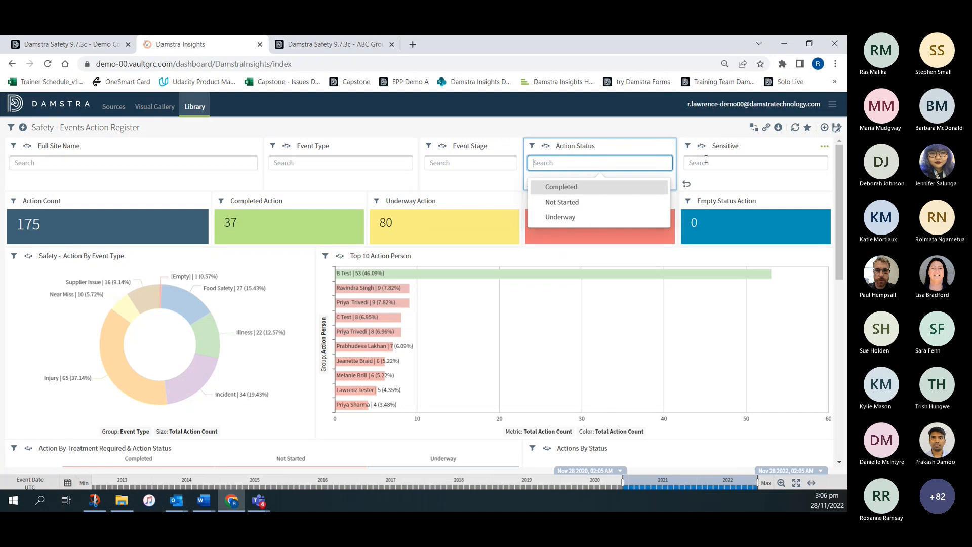
pyautogui.click(660, 121)
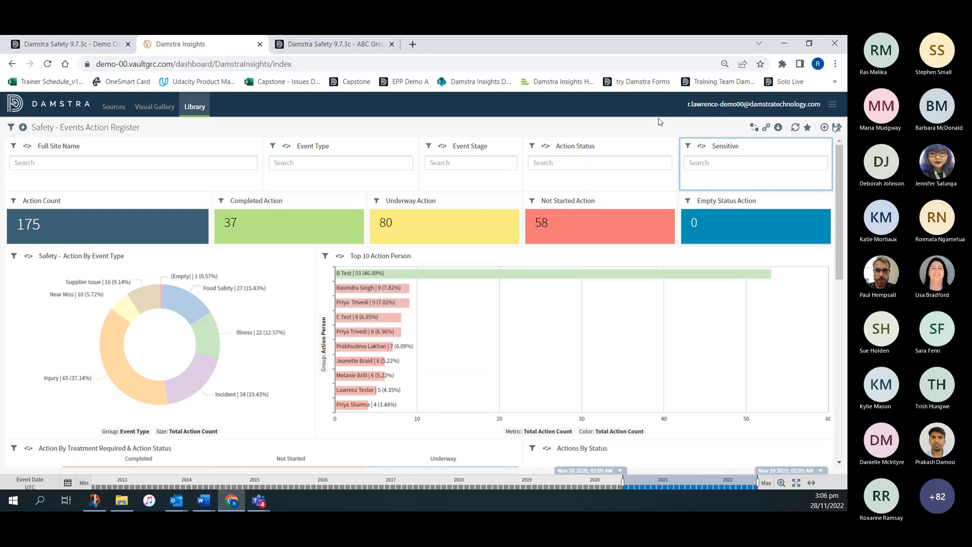
# - Remove the dashboard from the favorites and add it back
pyautogui.click(779, 129)
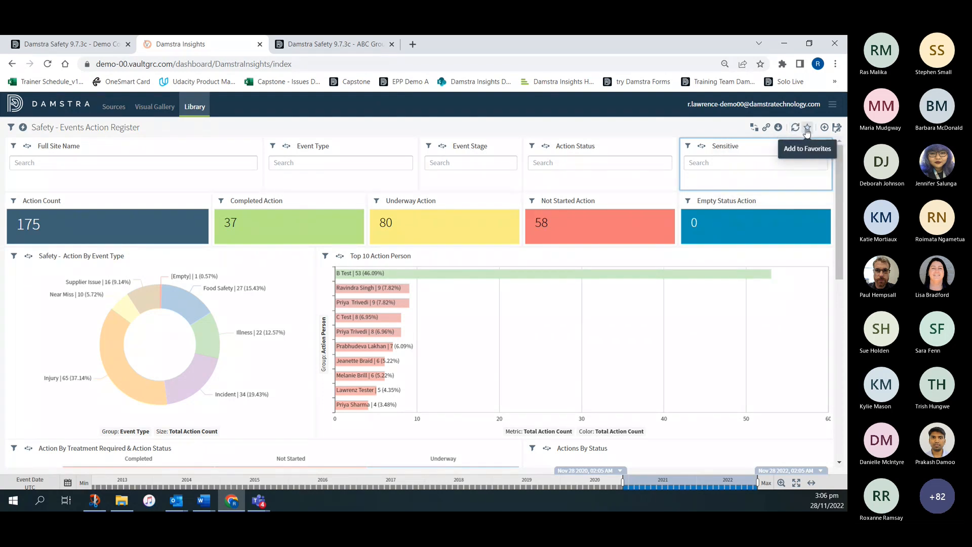
pyautogui.click(807, 128)
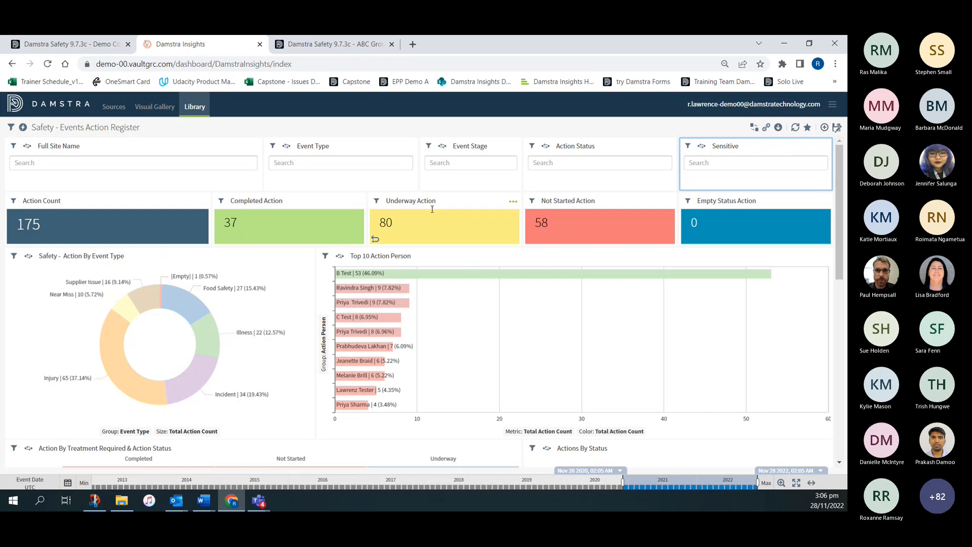
# - Show the radial options for the Incident slice and the longest Top 10 Action Person bar, and view that bar's Zoom attributes
pyautogui.scroll(-1, 467, 252)
pyautogui.moveTo(350, 226)
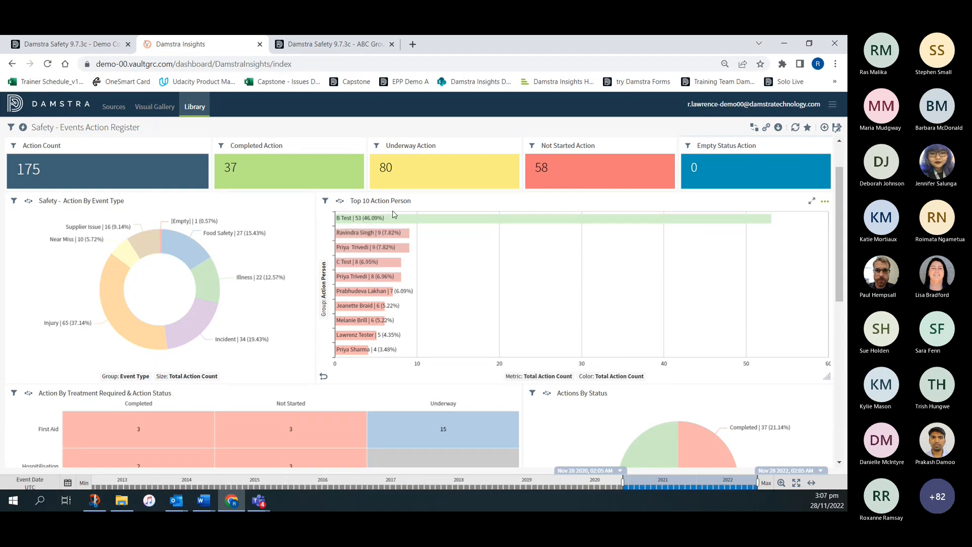
pyautogui.moveTo(395, 219)
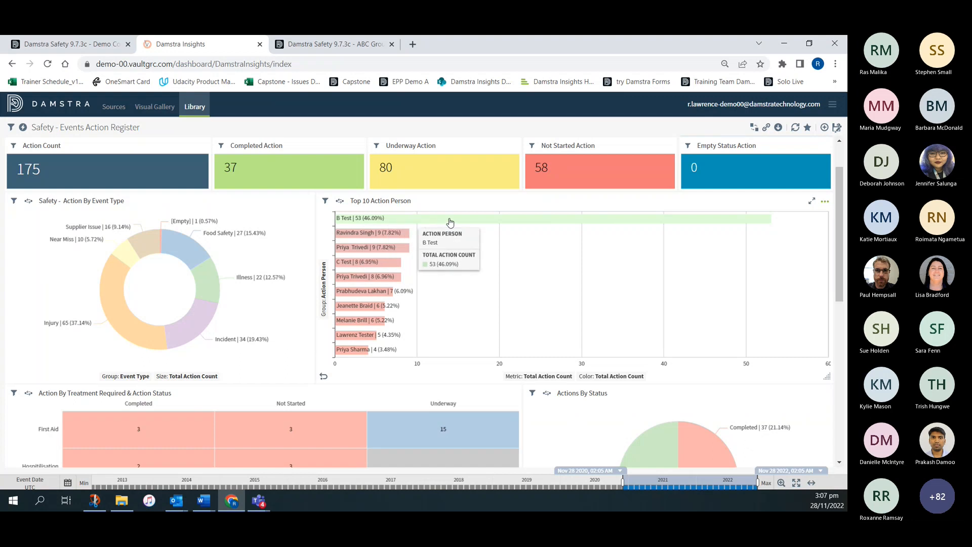
pyautogui.click(182, 327)
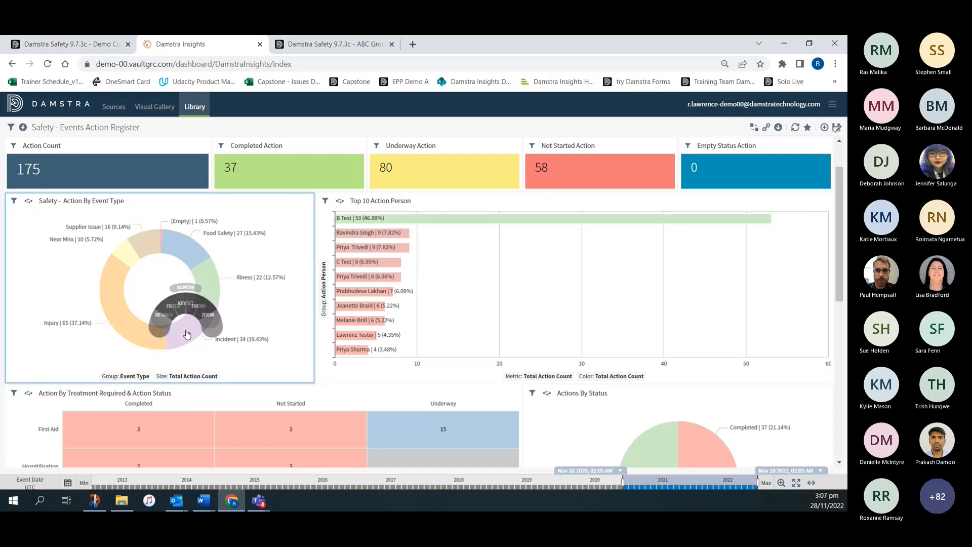
pyautogui.click(489, 219)
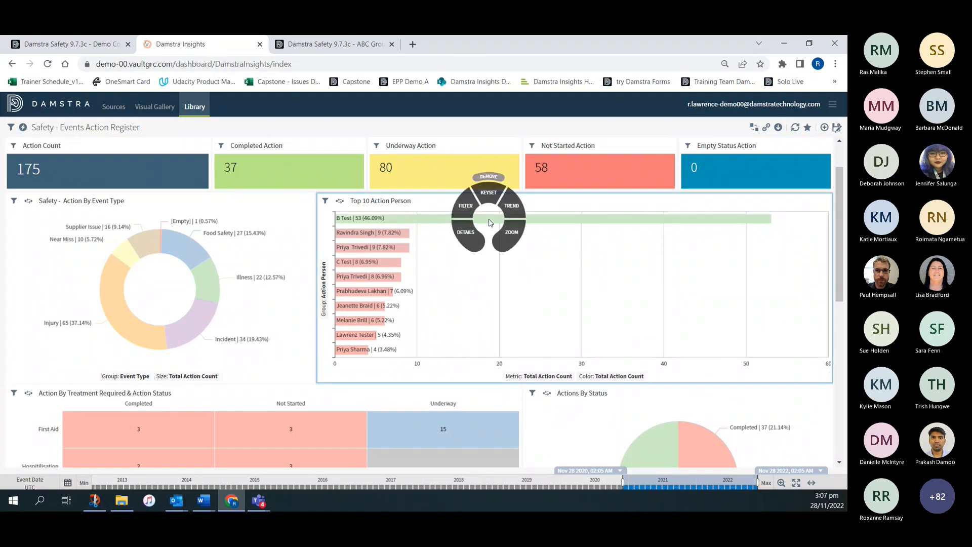
pyautogui.click(509, 238)
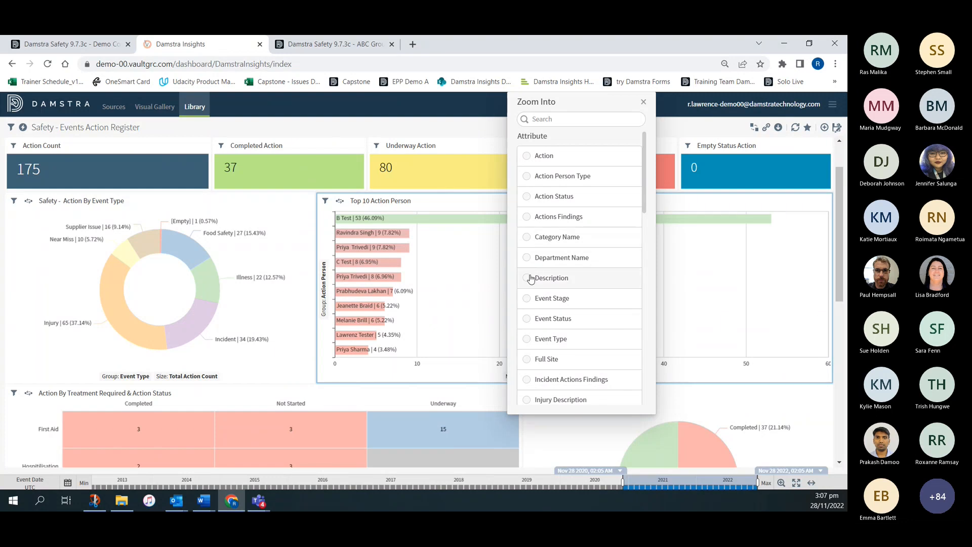
pyautogui.click(465, 209)
# - View the data details behind the longest bar in the Top 10 Action Person chart, and close them
pyautogui.click(467, 223)
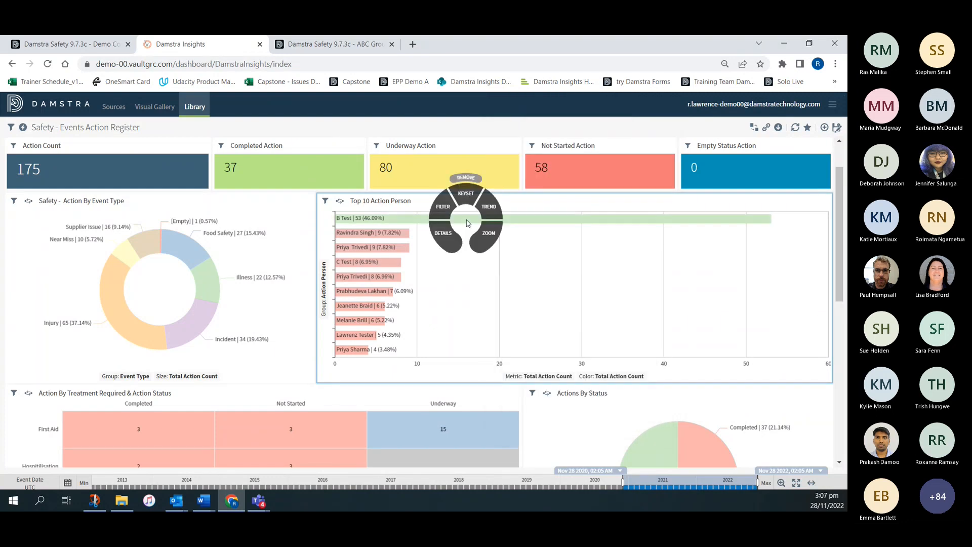
pyautogui.click(446, 238)
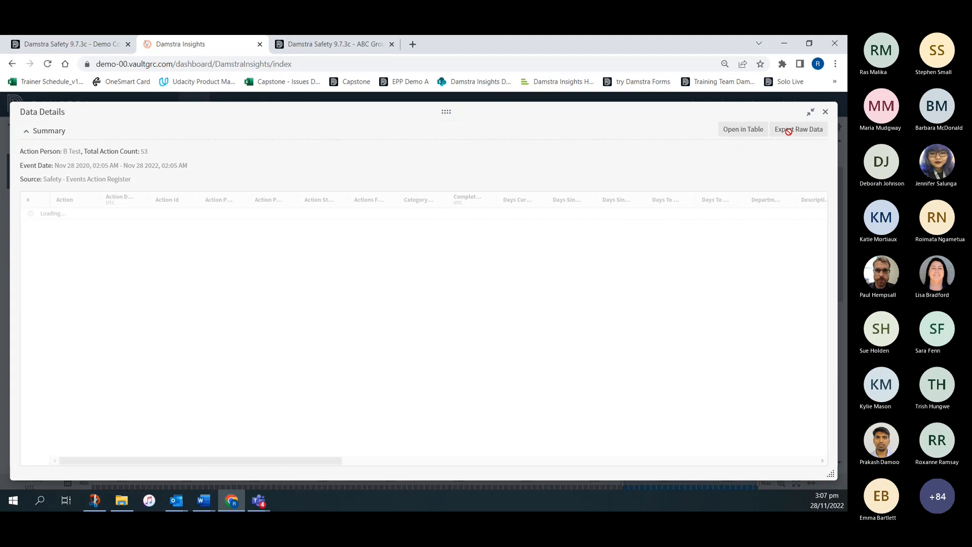
pyautogui.click(826, 112)
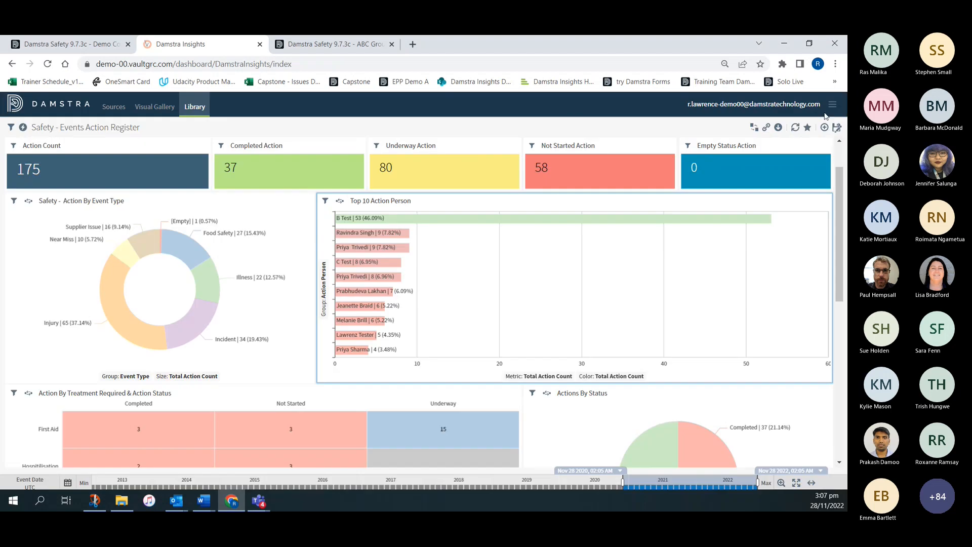
# - Remove the longest bar's action person from the Top 10 Action Person chart
pyautogui.click(465, 226)
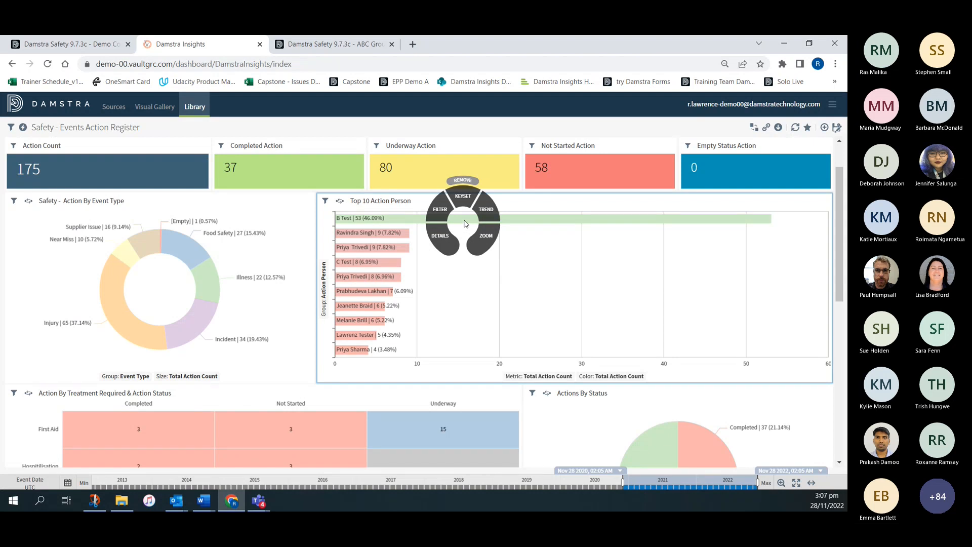
pyautogui.click(462, 182)
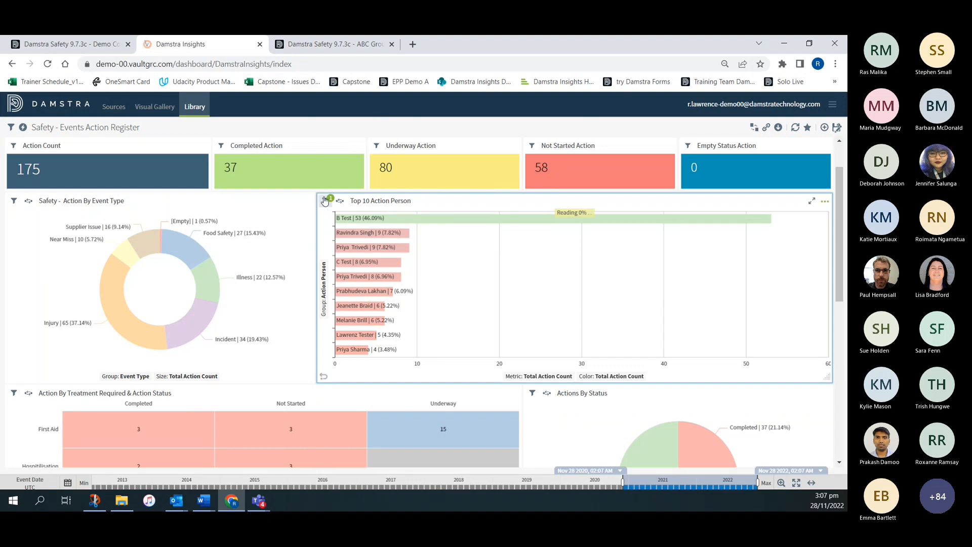
pyautogui.moveTo(328, 201)
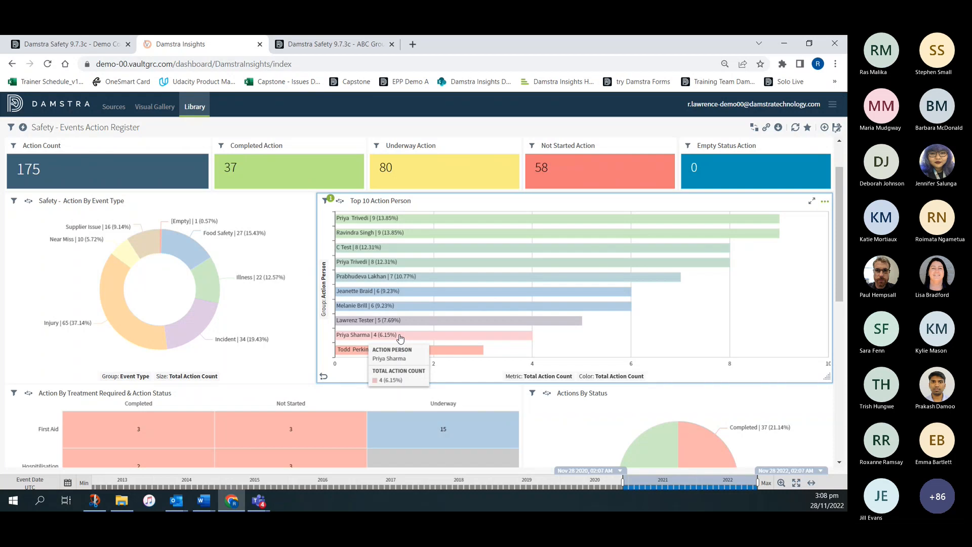
# - Open the Top 10 Action Person visual for editing and show its Sort & Limit settings
pyautogui.click(825, 203)
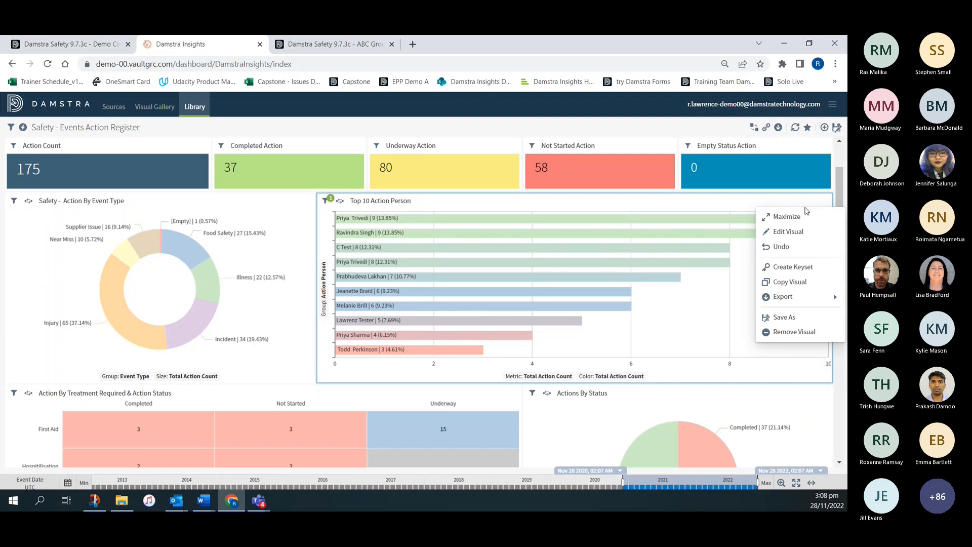
pyautogui.click(789, 231)
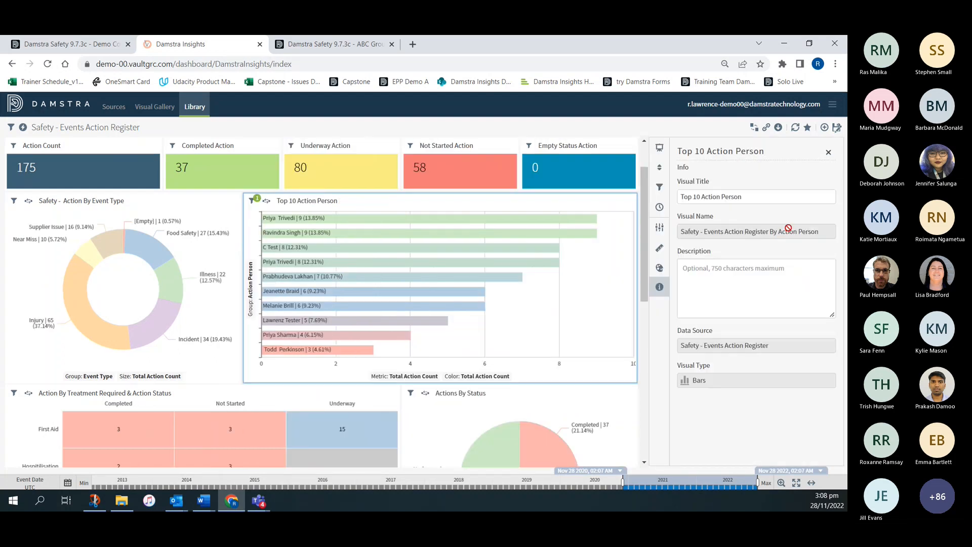
pyautogui.click(659, 169)
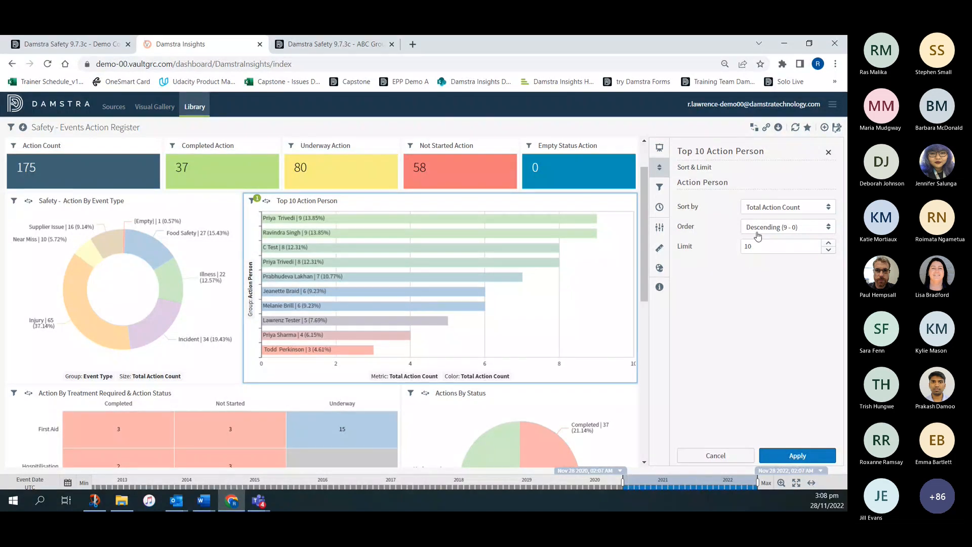
# - Look through the Sort by and Order choices for the Top 10 Action Person chart
pyautogui.click(761, 209)
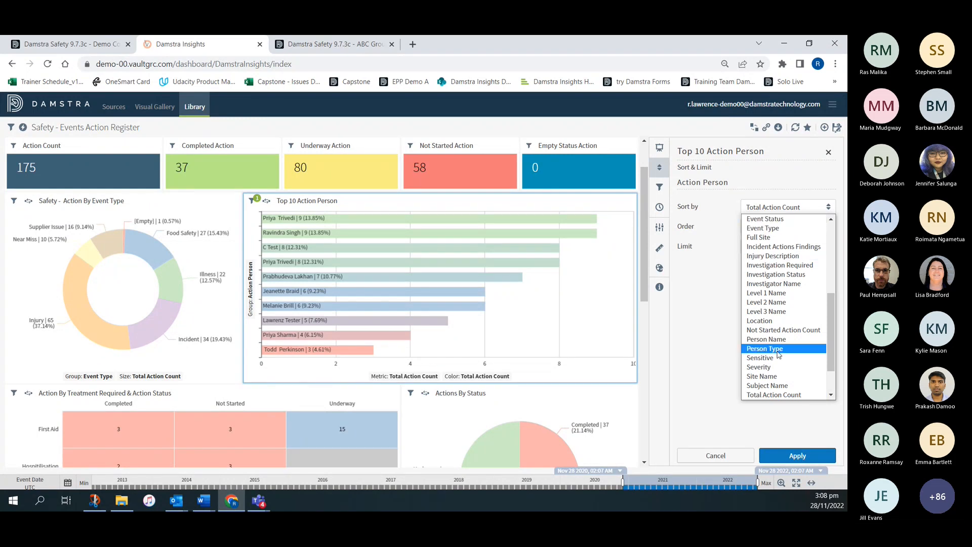
pyautogui.click(689, 337)
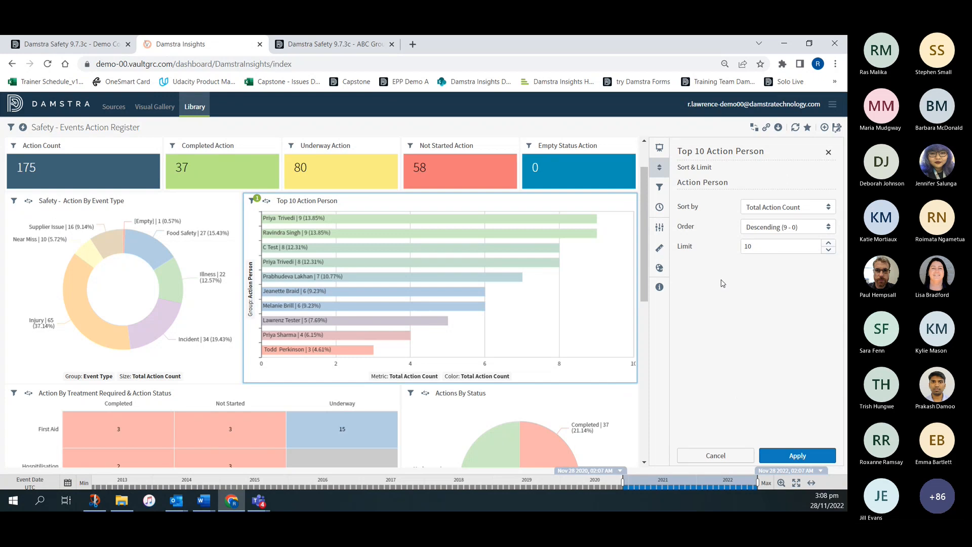
pyautogui.click(763, 229)
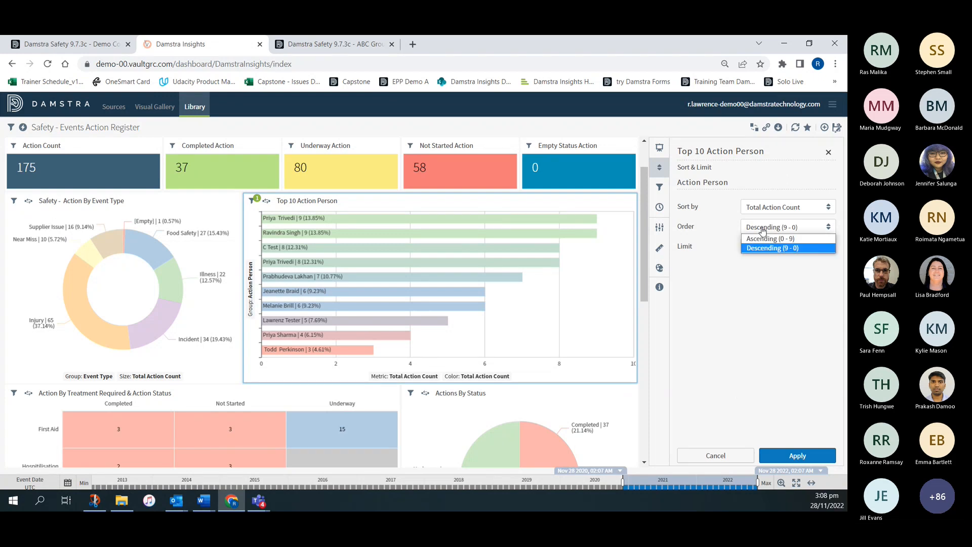
pyautogui.click(734, 291)
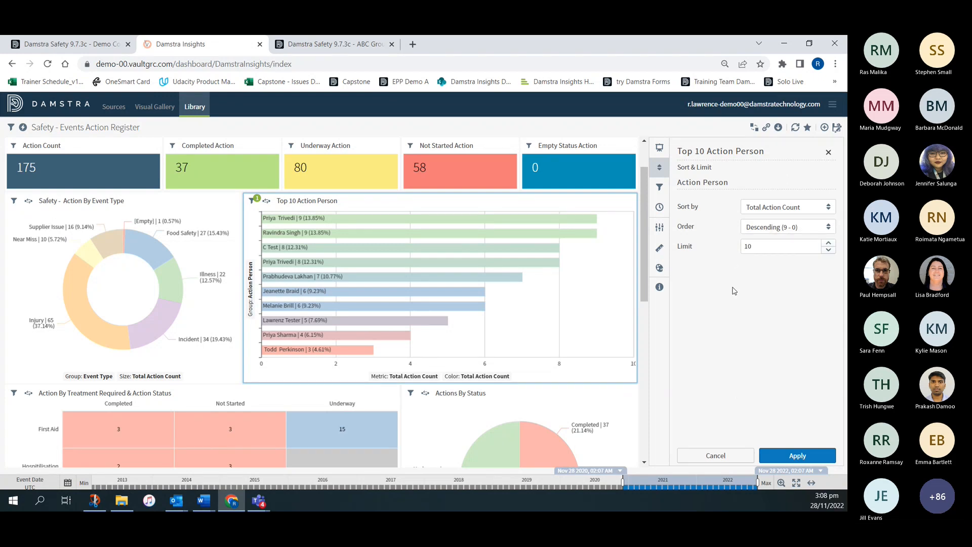
# - Start a row-level Event Type filter for the Top 10 Action Person chart, keeping the Include operator
pyautogui.click(659, 189)
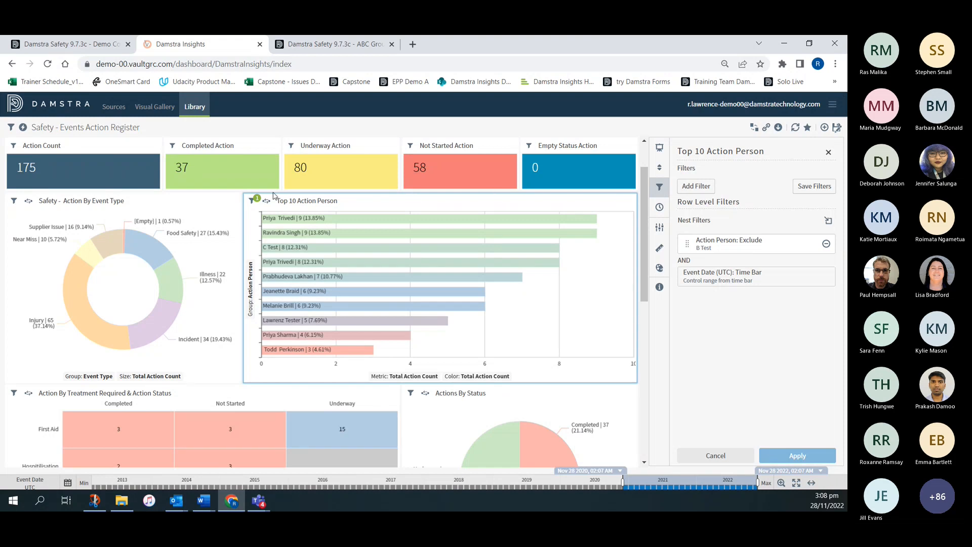
pyautogui.moveTo(255, 205)
pyautogui.click(699, 186)
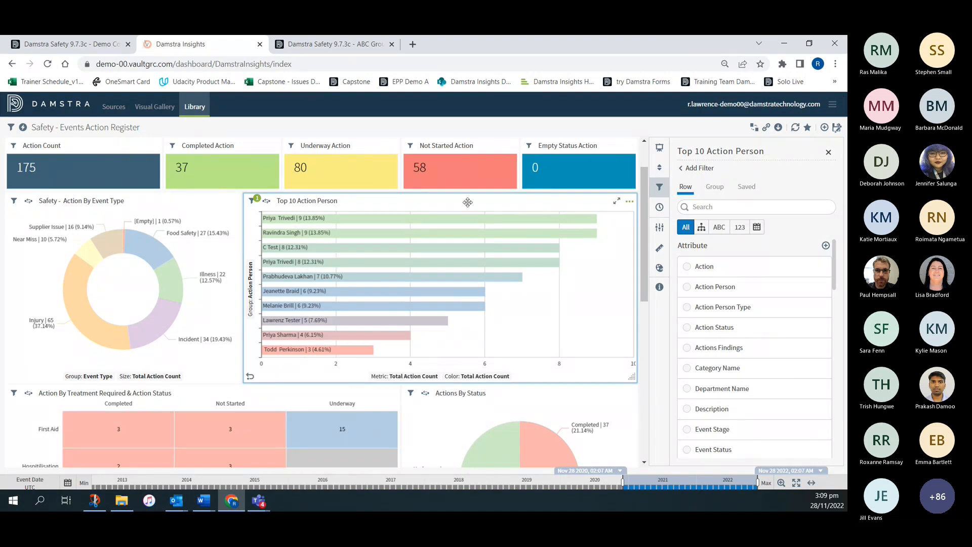
pyautogui.scroll(-1, 760, 367)
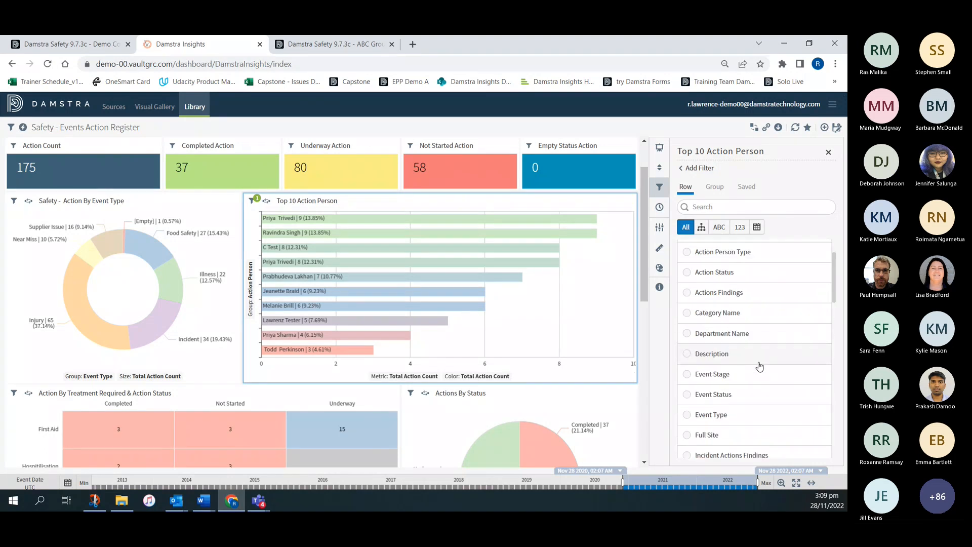
pyautogui.click(690, 417)
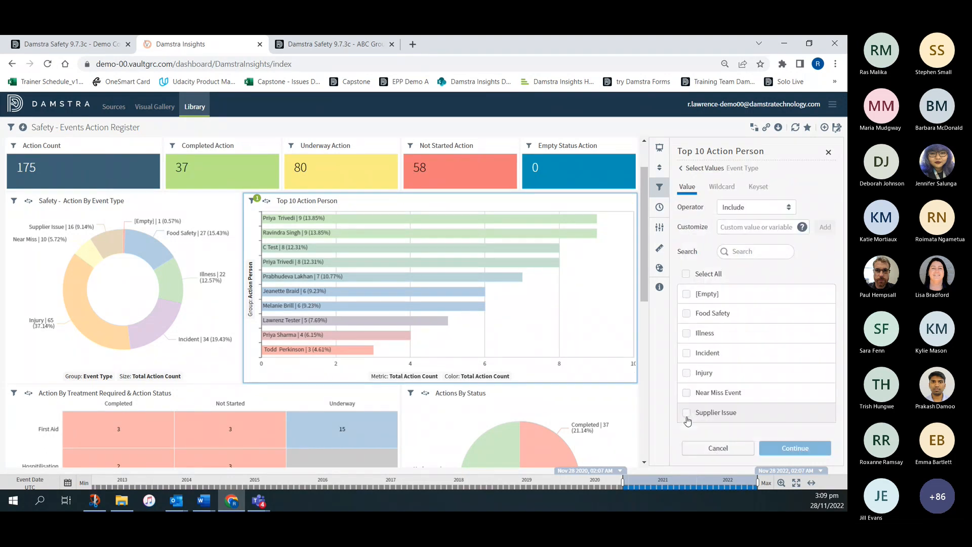
pyautogui.click(752, 211)
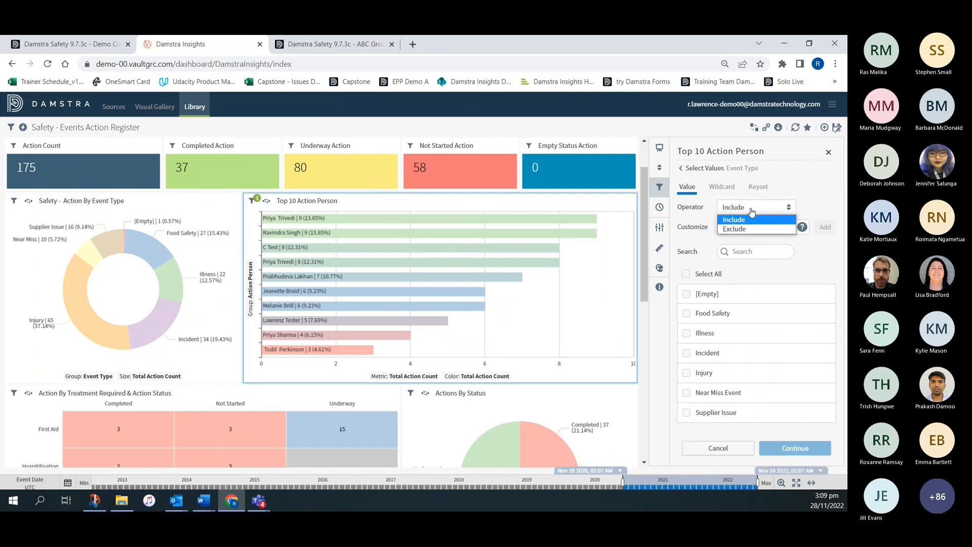
pyautogui.click(752, 211)
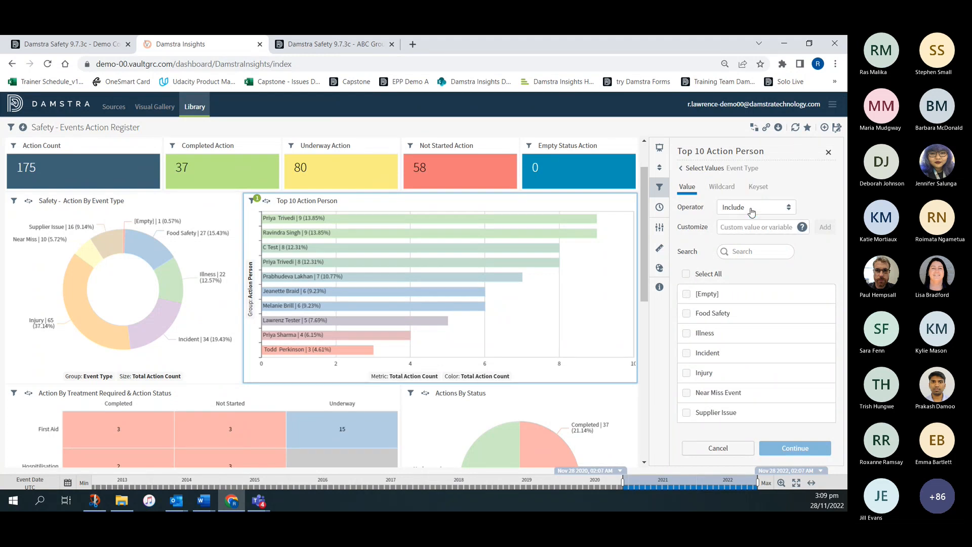
# - Include Illness, Incident, Injury and Near Miss Event in the chart's Event Type filter, apply it and close the visual's settings
pyautogui.click(687, 333)
pyautogui.click(687, 353)
pyautogui.click(686, 373)
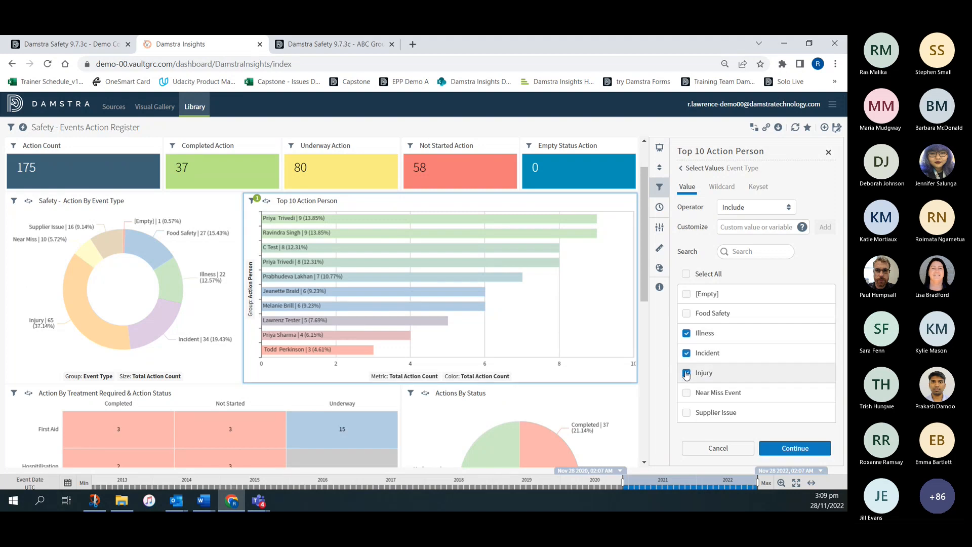
pyautogui.click(687, 393)
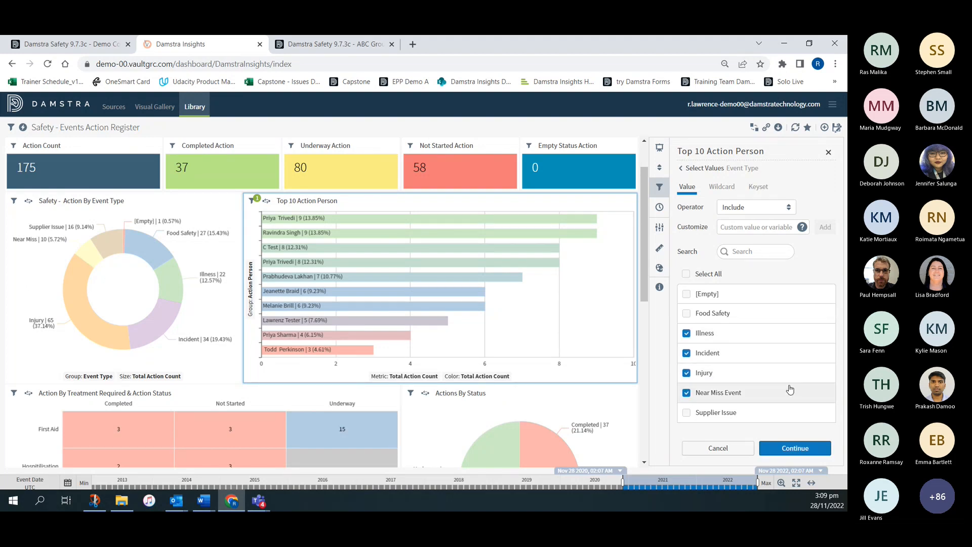
pyautogui.click(799, 449)
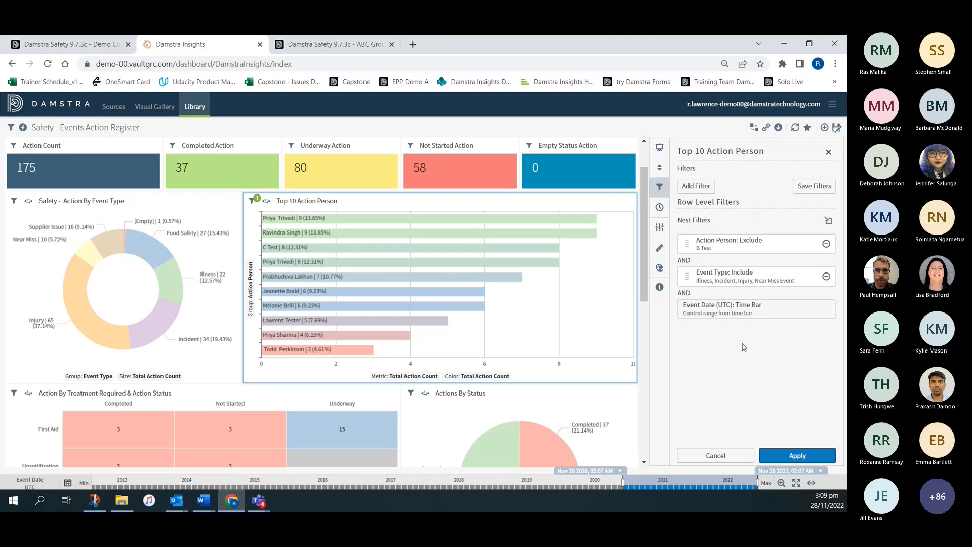
pyautogui.click(810, 455)
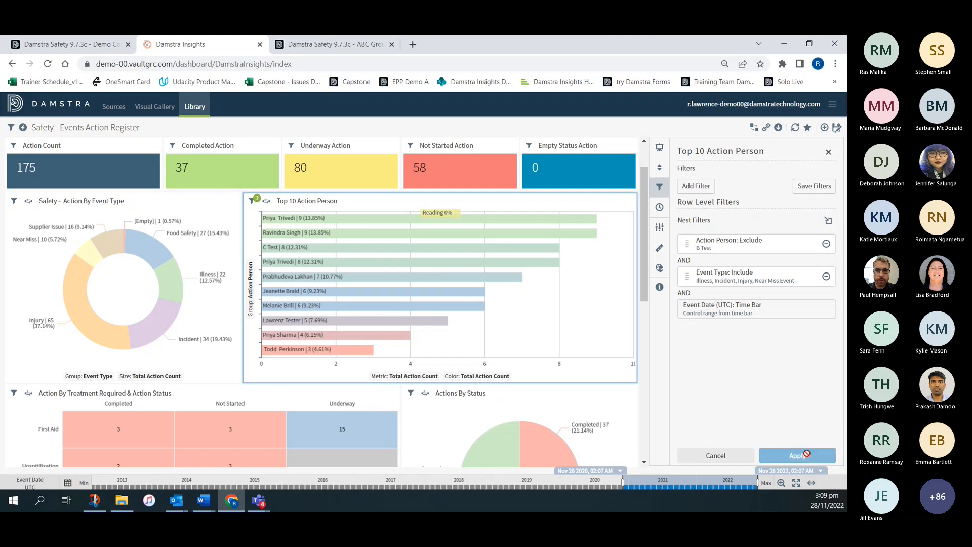
pyautogui.click(830, 153)
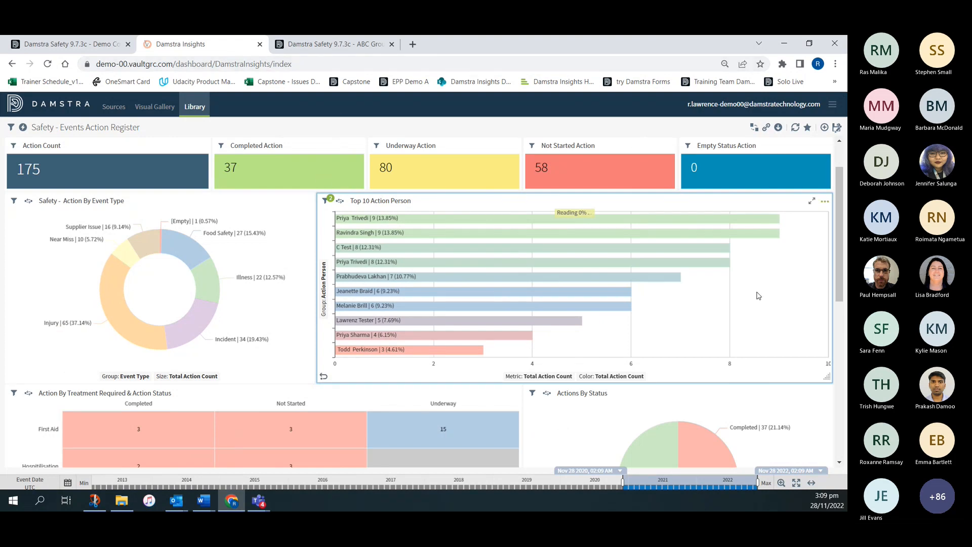
# - Apply a dashboard-wide Event Type filter that includes Illness, Incident, Injury and Near Miss Event, and close the dashboard filters
pyautogui.moveTo(414, 264)
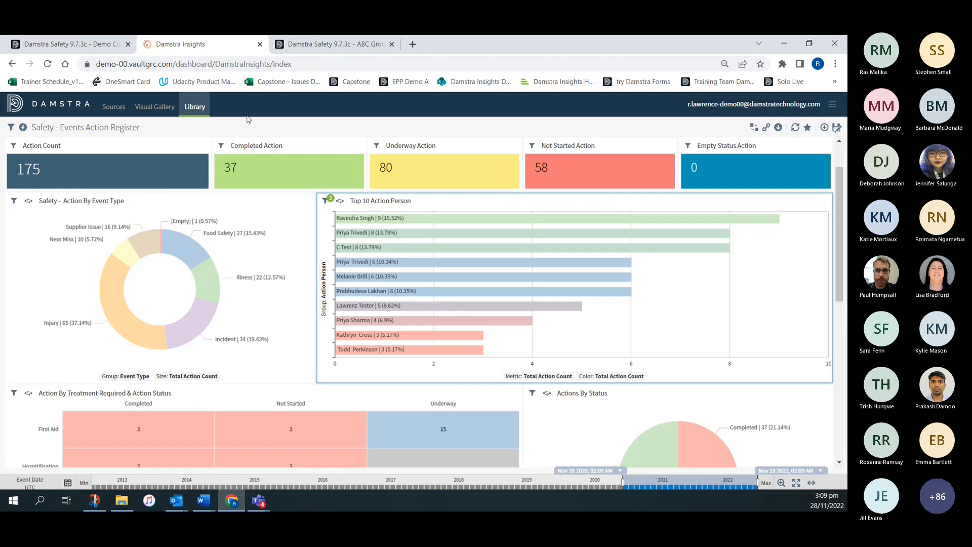
pyautogui.click(11, 127)
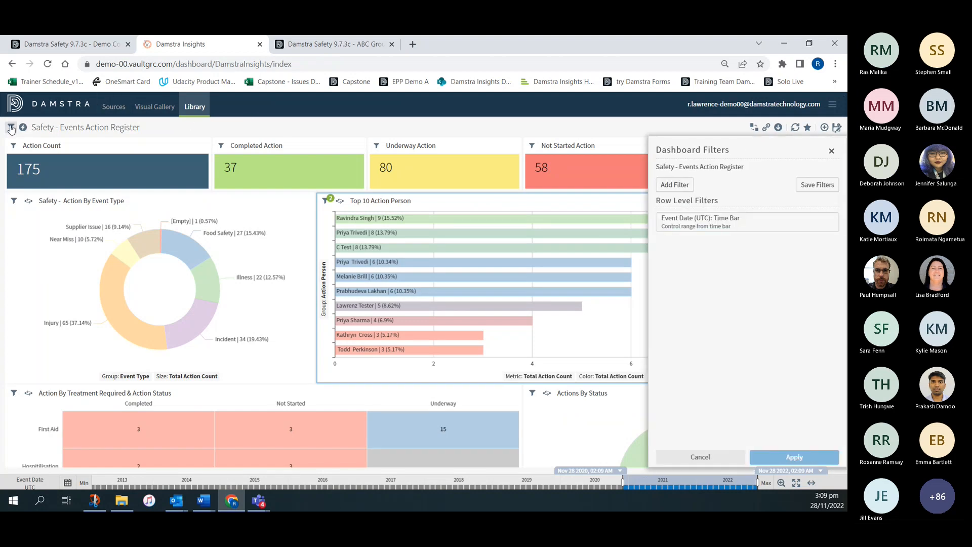
pyautogui.click(675, 184)
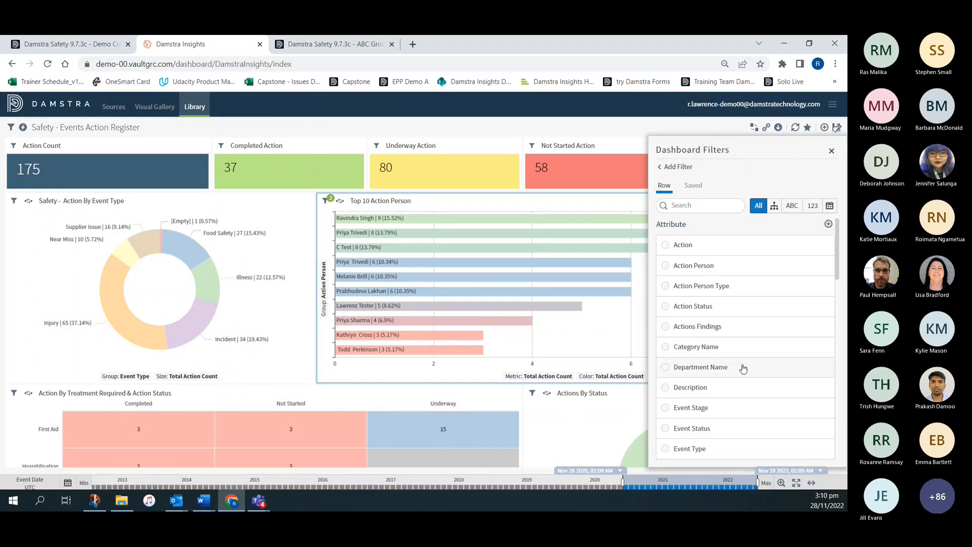
pyautogui.click(668, 450)
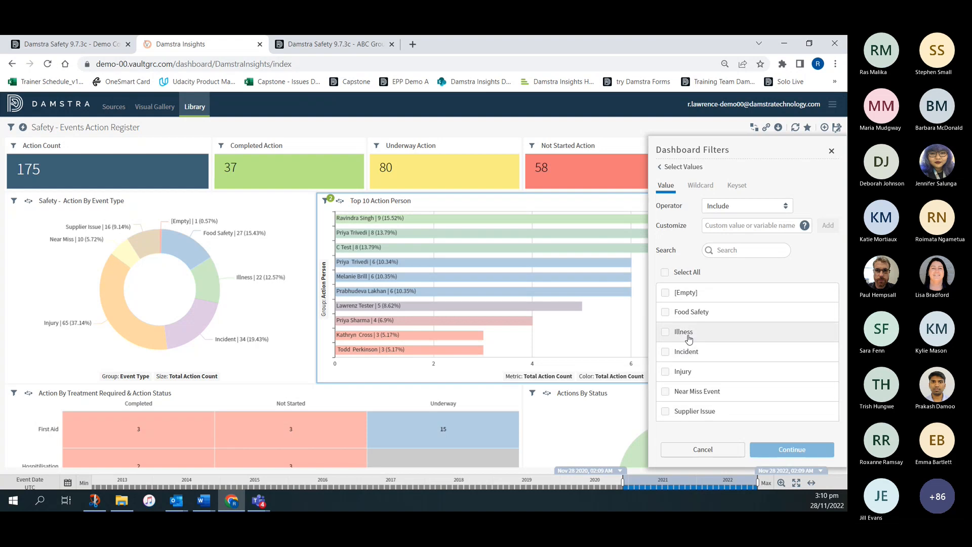
pyautogui.click(665, 332)
pyautogui.click(666, 352)
pyautogui.click(666, 372)
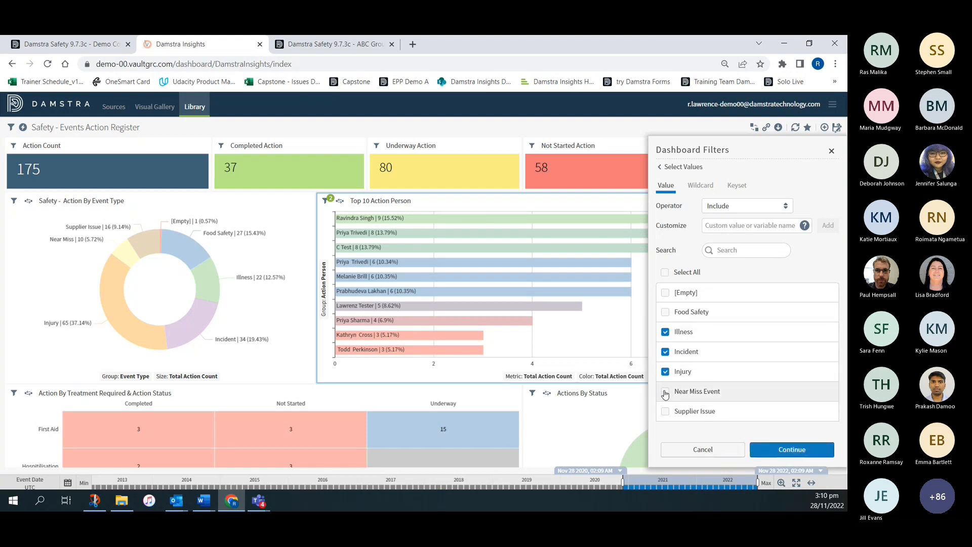
pyautogui.click(665, 394)
pyautogui.click(792, 449)
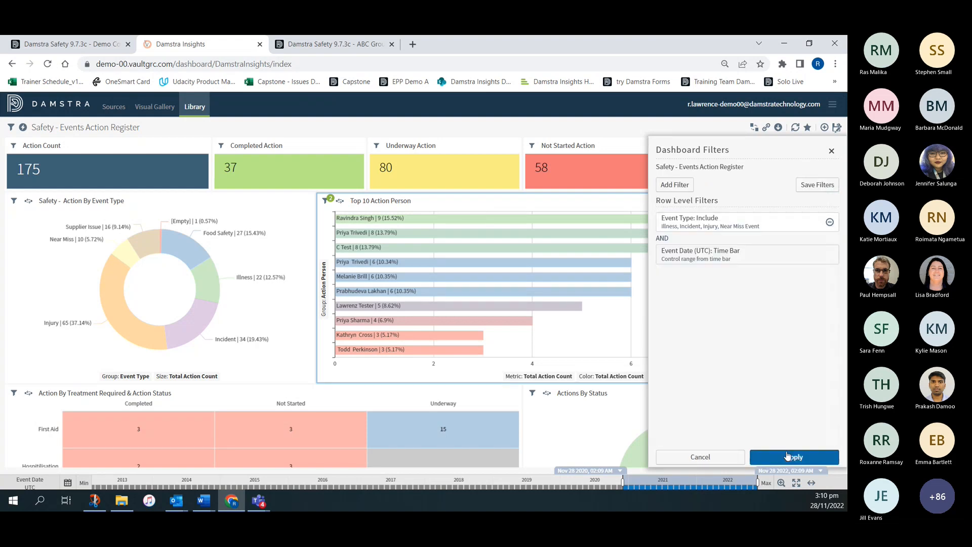
pyautogui.click(790, 458)
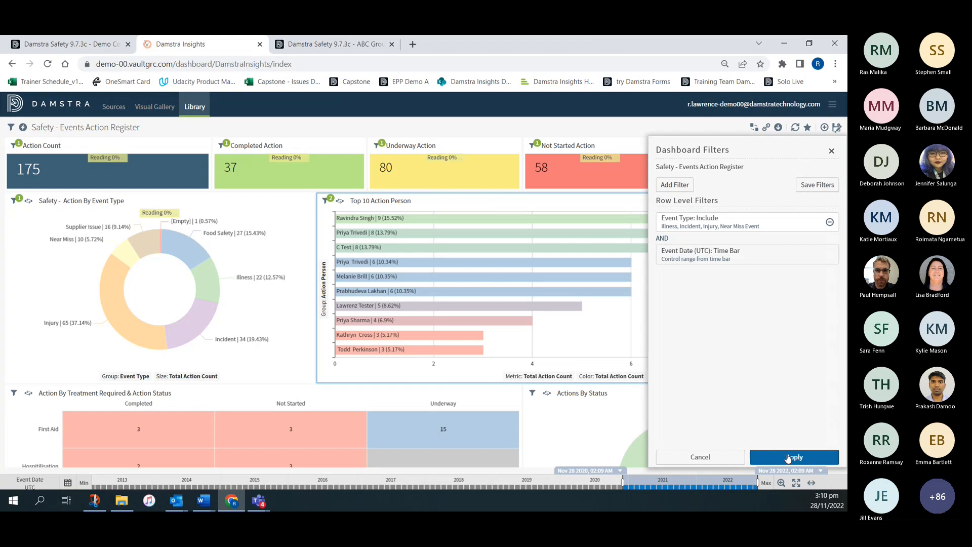
pyautogui.click(832, 152)
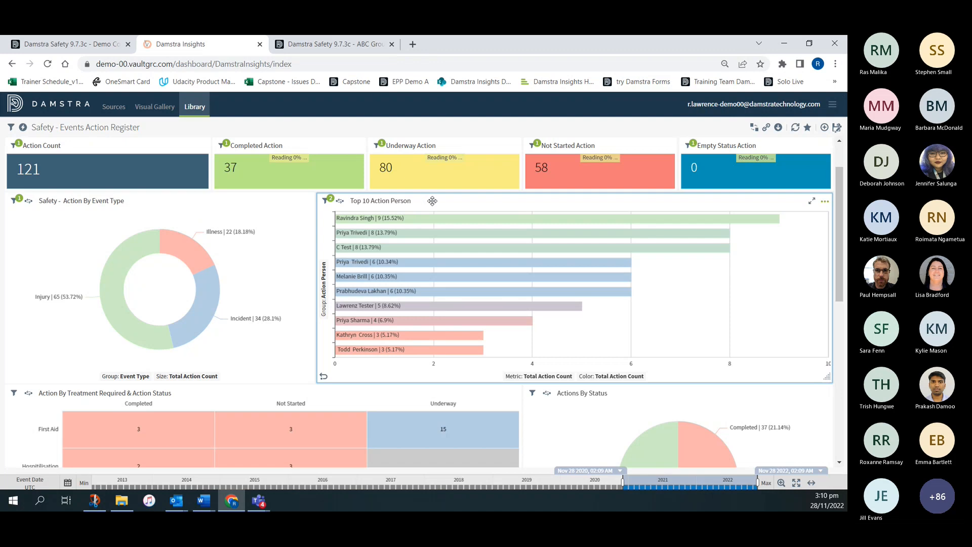
# - Create a nested OR group in the Top 10 Action Person chart's filters and move the Event Type filter into it
pyautogui.click(825, 202)
pyautogui.click(796, 234)
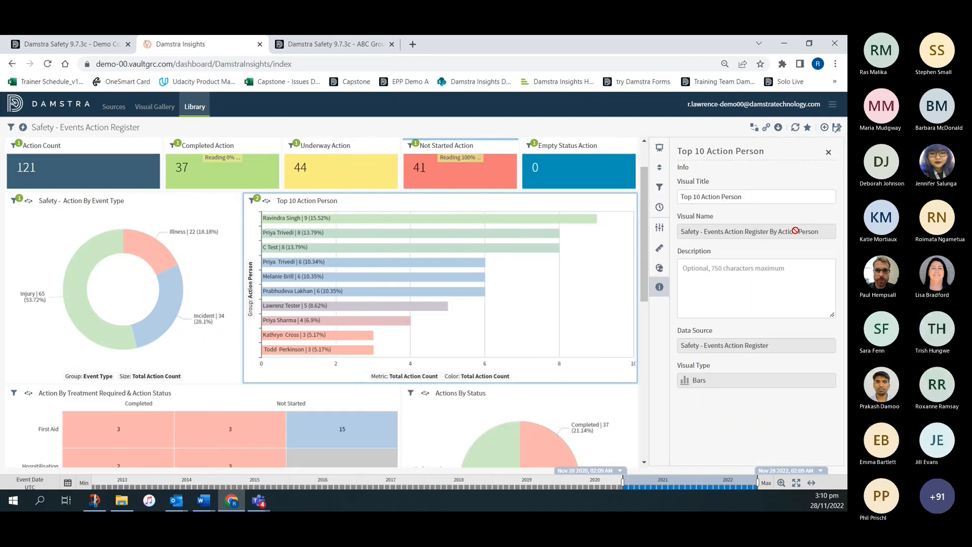
pyautogui.click(660, 189)
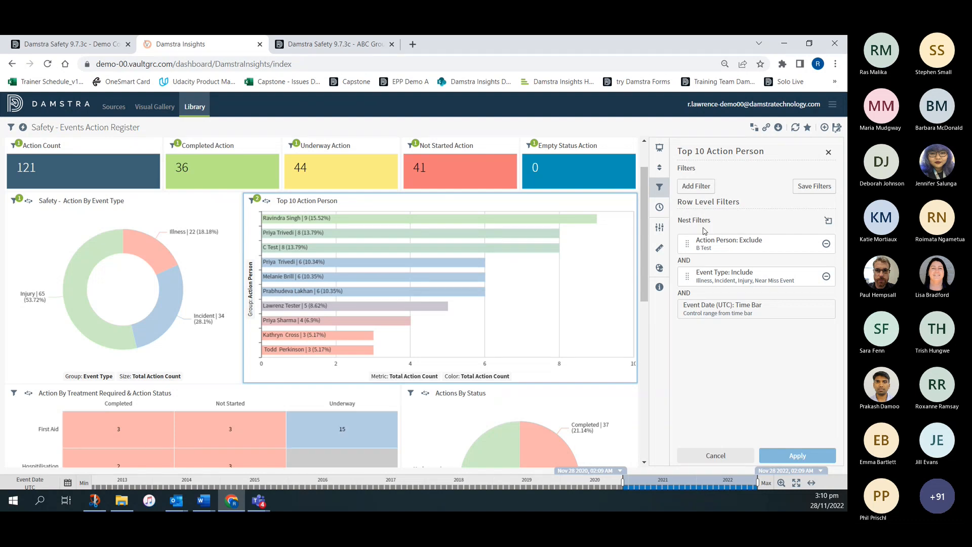
pyautogui.click(828, 223)
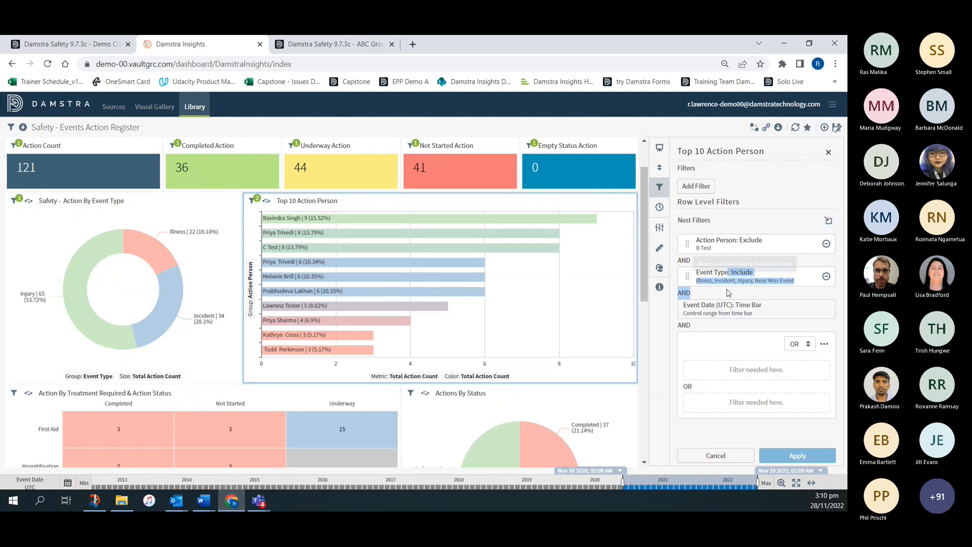
pyautogui.moveTo(689, 284); pyautogui.dragTo(697, 344)
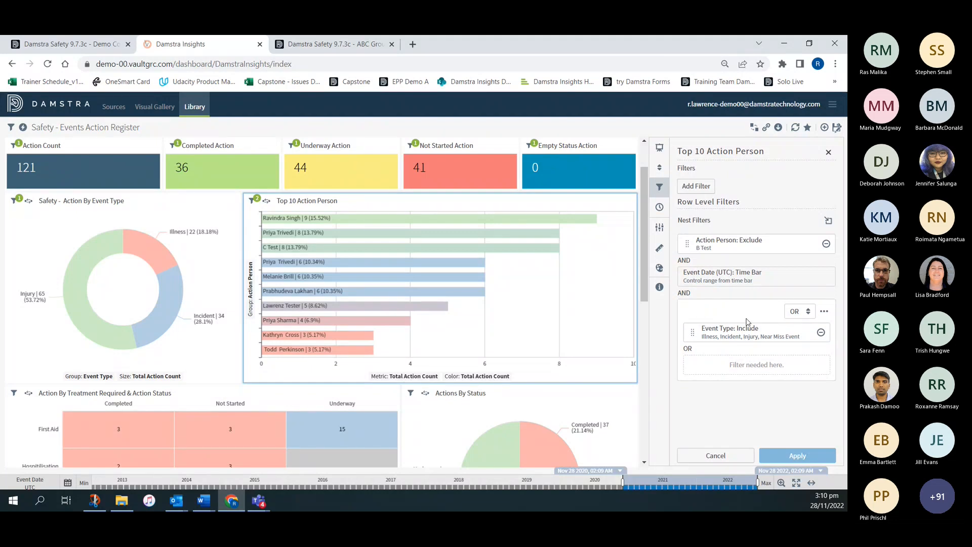
# - Add an Event Status filter including Not Started to the nested OR group, and discard the filter changes
pyautogui.click(699, 186)
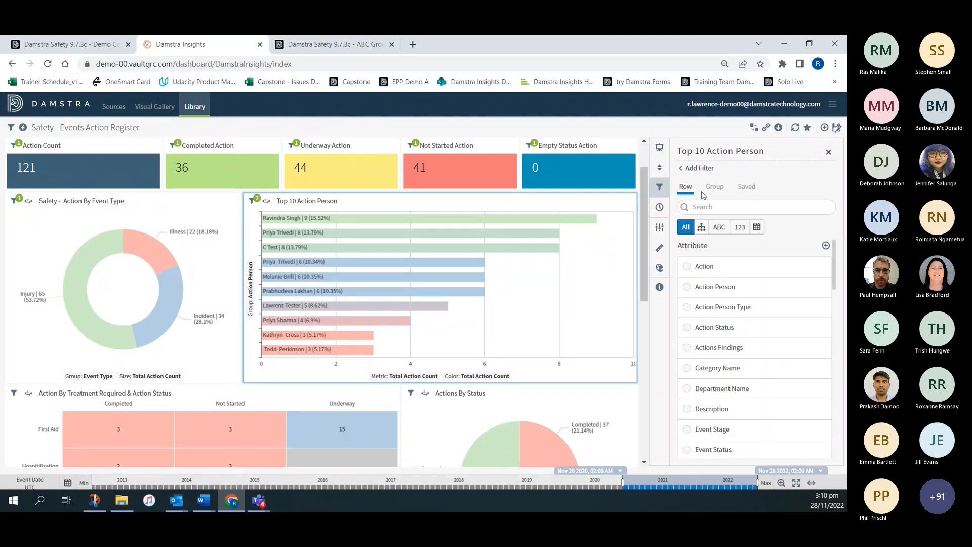
pyautogui.click(695, 200)
pyautogui.write('stat')
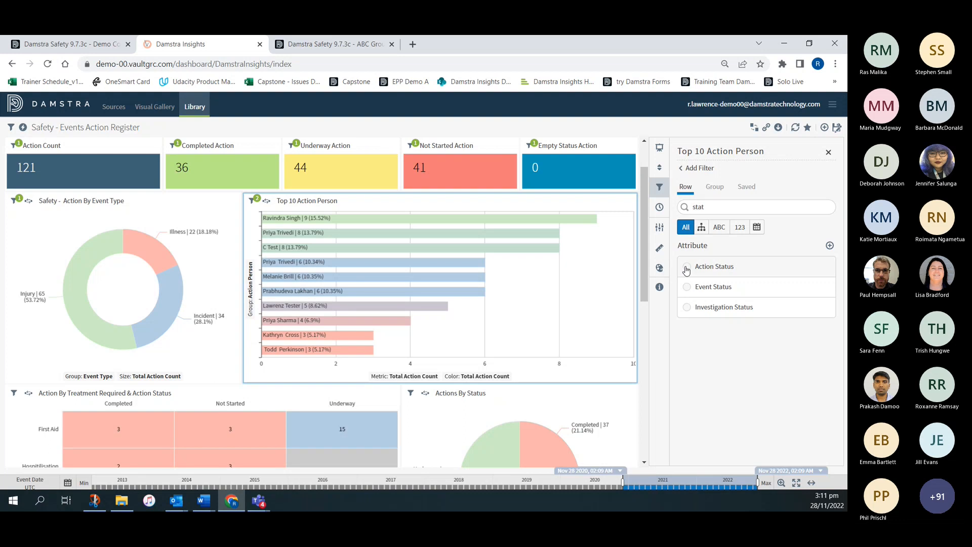
pyautogui.click(686, 287)
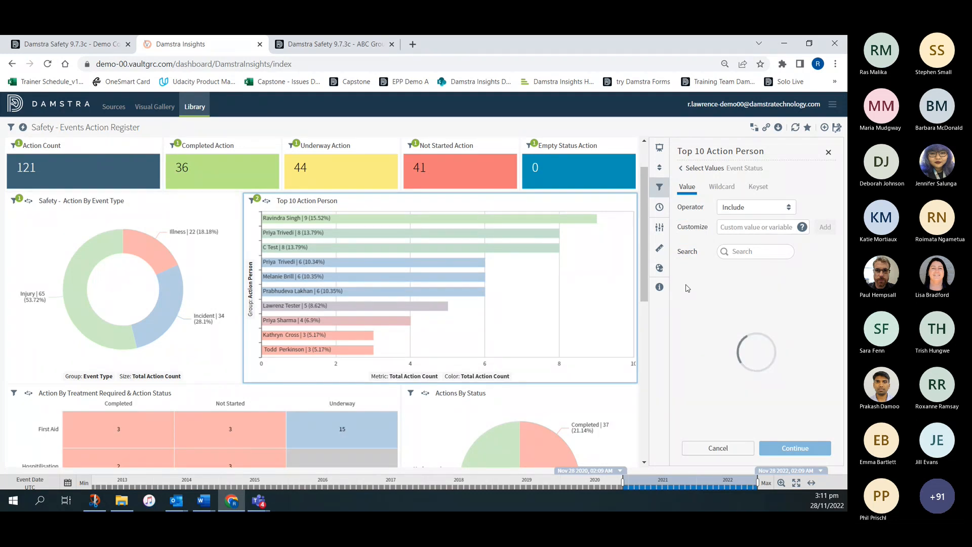
pyautogui.click(689, 313)
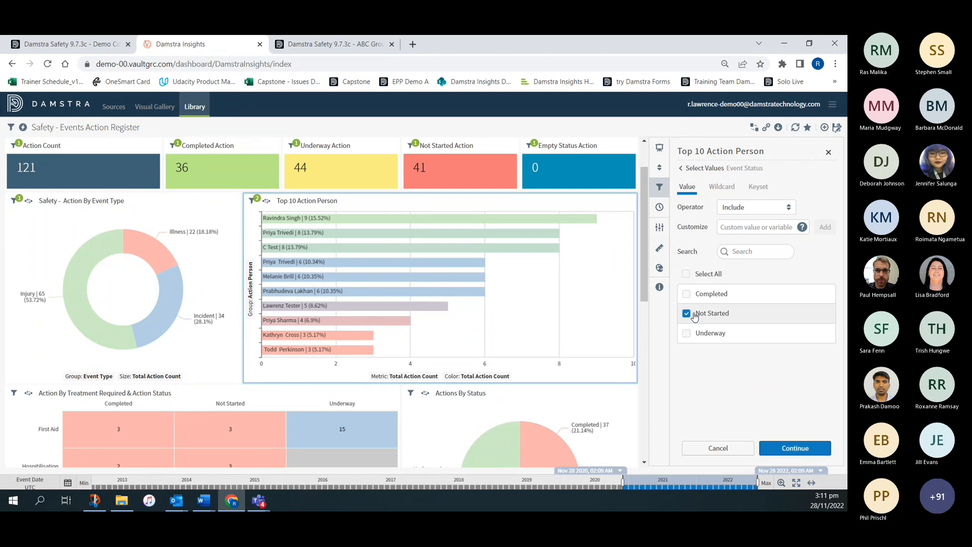
pyautogui.click(793, 447)
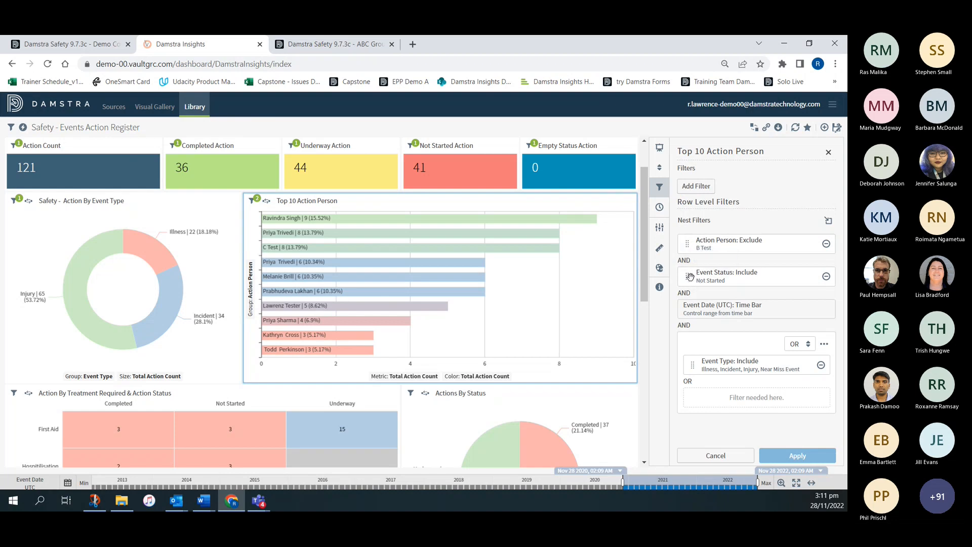
pyautogui.moveTo(689, 277); pyautogui.dragTo(697, 397)
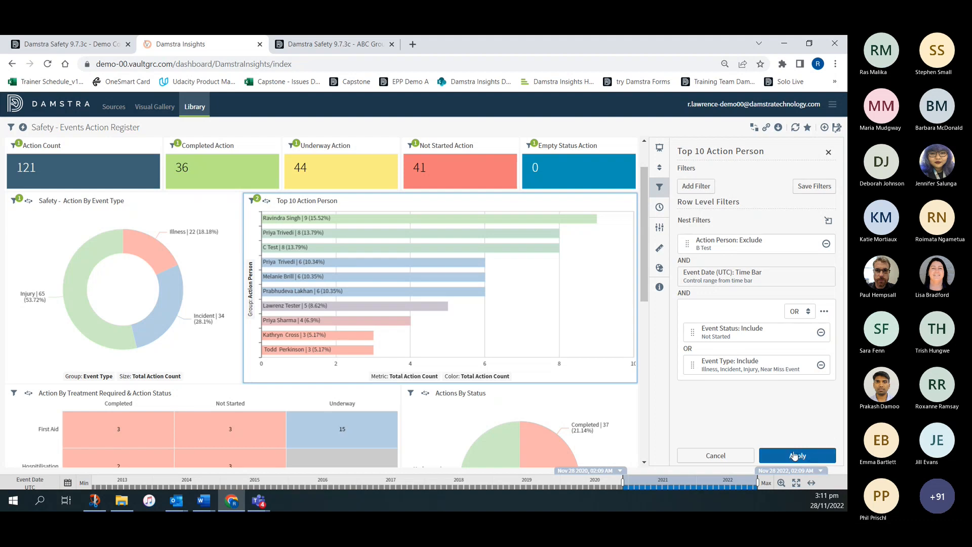
pyautogui.click(716, 456)
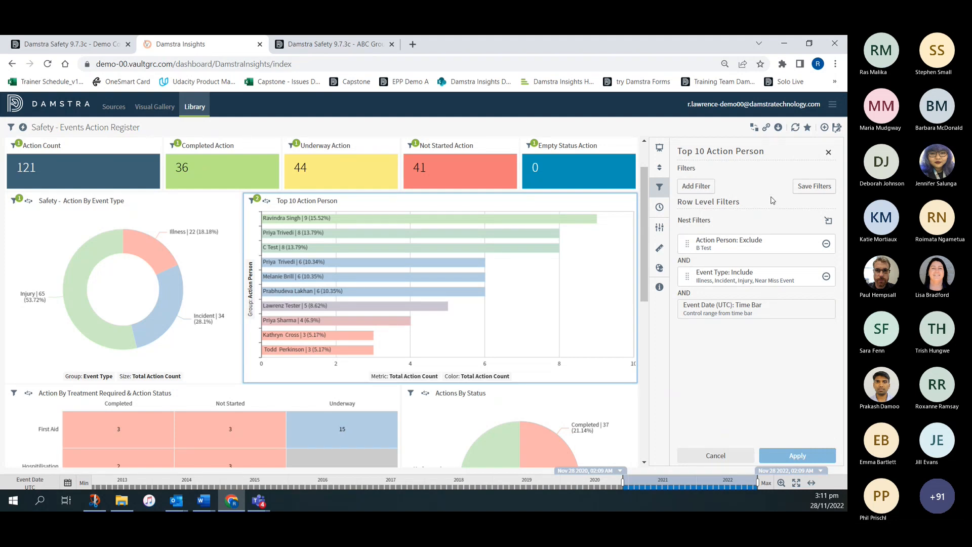
pyautogui.click(829, 152)
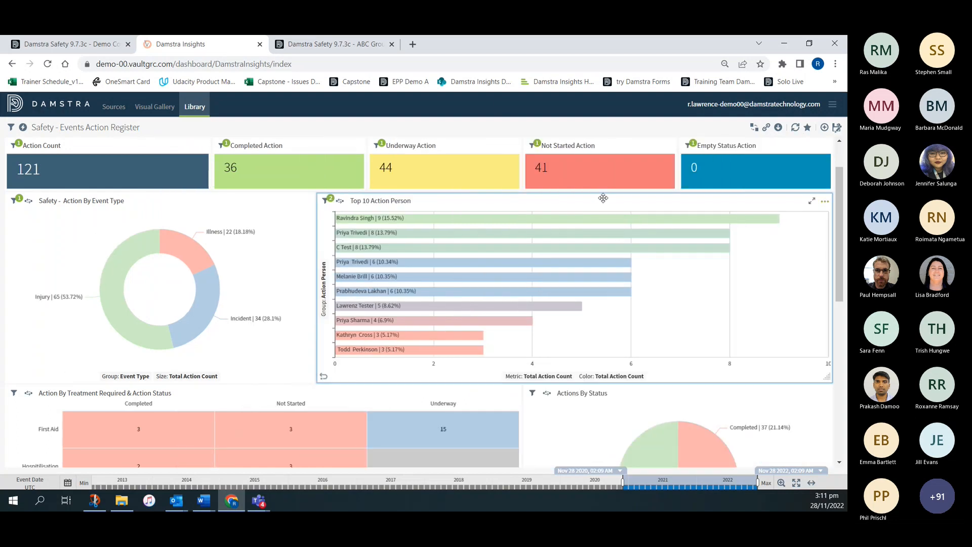
# - Turn off Show Labels in the Top 10 Action Person visual's bar chart settings
pyautogui.click(825, 203)
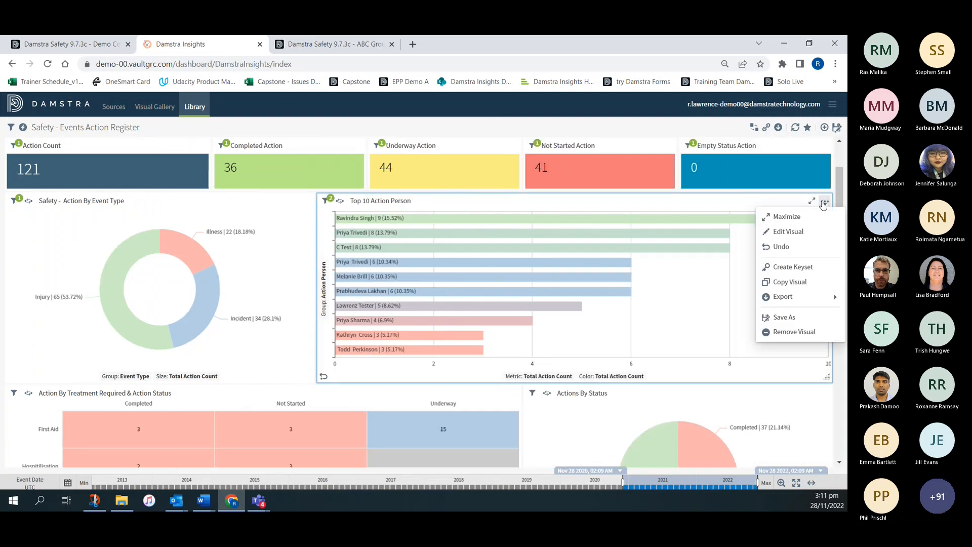
pyautogui.click(791, 232)
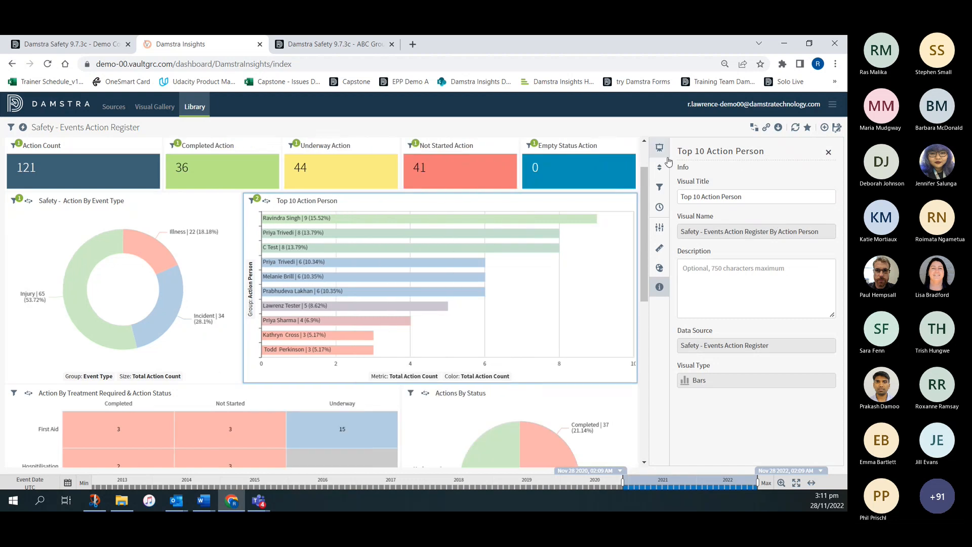
pyautogui.click(659, 228)
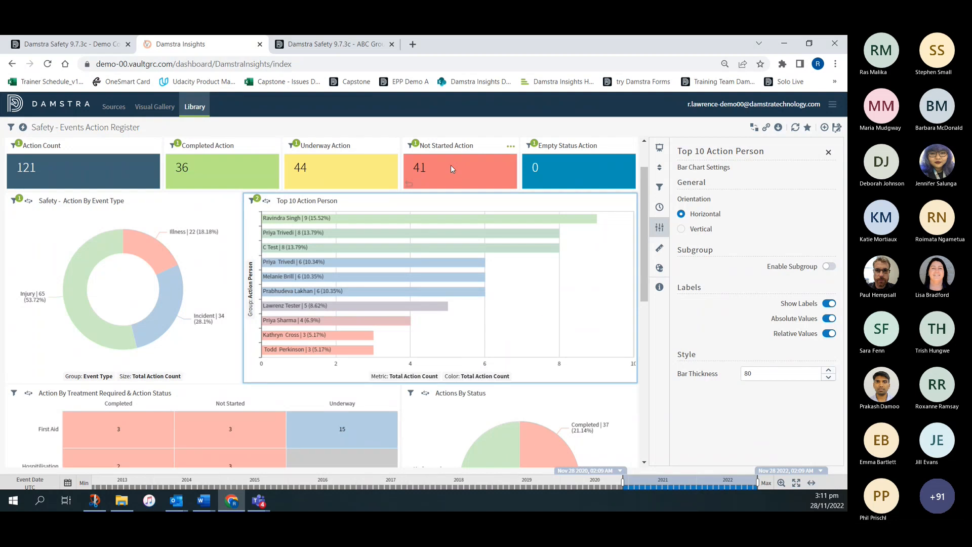
pyautogui.click(830, 304)
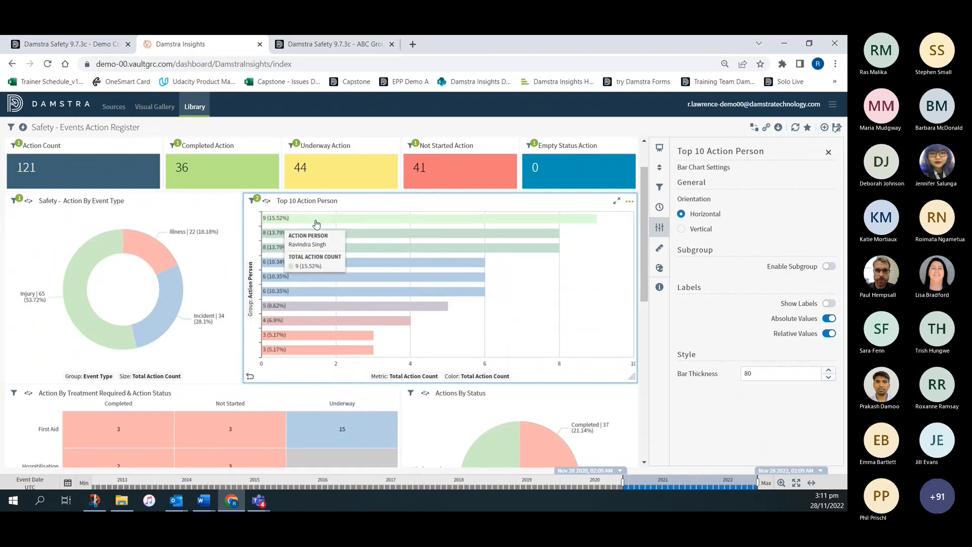
# - Turn Show Labels back on with Relative Values off in the Top 10 Action Person chart, and set its bar thickness to 100
pyautogui.click(829, 304)
pyautogui.click(829, 319)
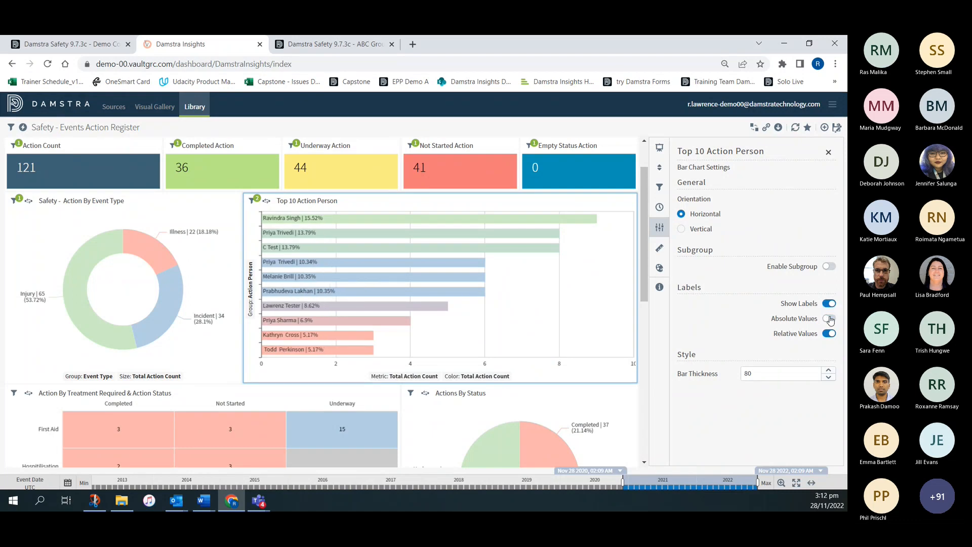
pyautogui.click(829, 318)
pyautogui.click(829, 333)
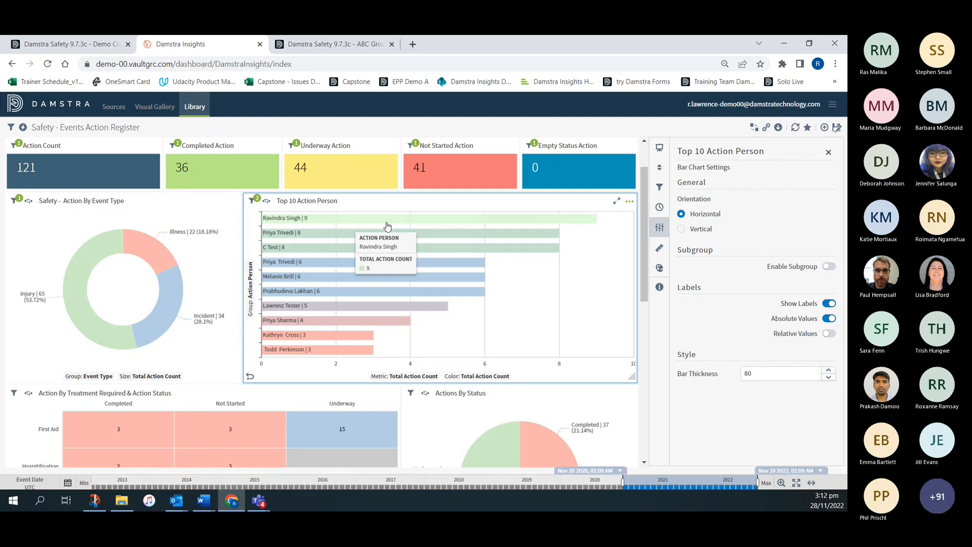
pyautogui.doubleClick(761, 372)
pyautogui.write('100')
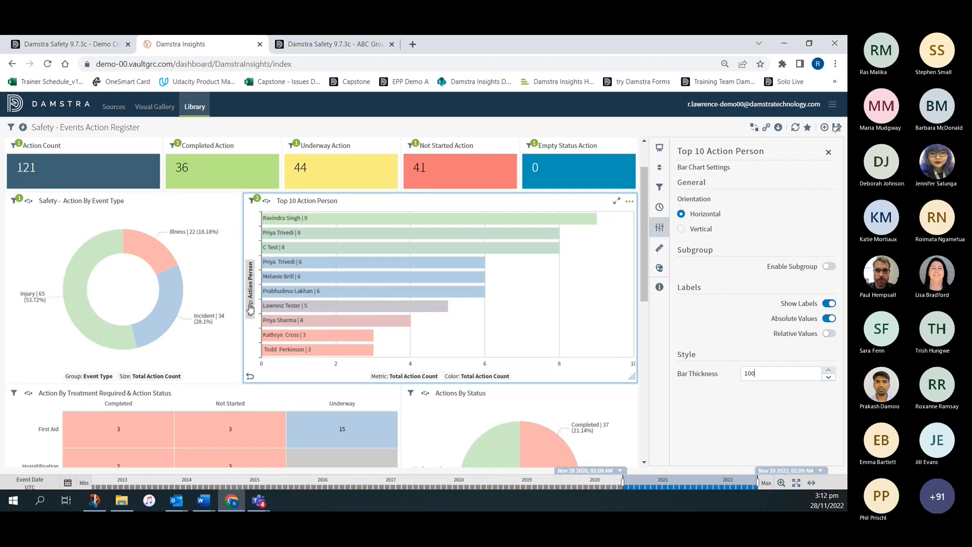
# - Enable subgrouping for the Top 10 Action Person chart and set its sub-group to Action Status
pyautogui.click(830, 267)
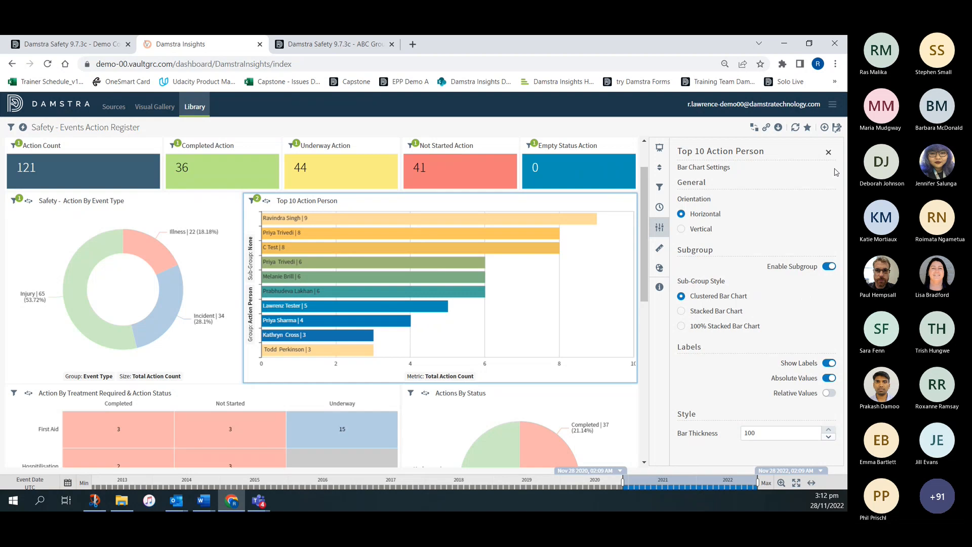
pyautogui.click(829, 152)
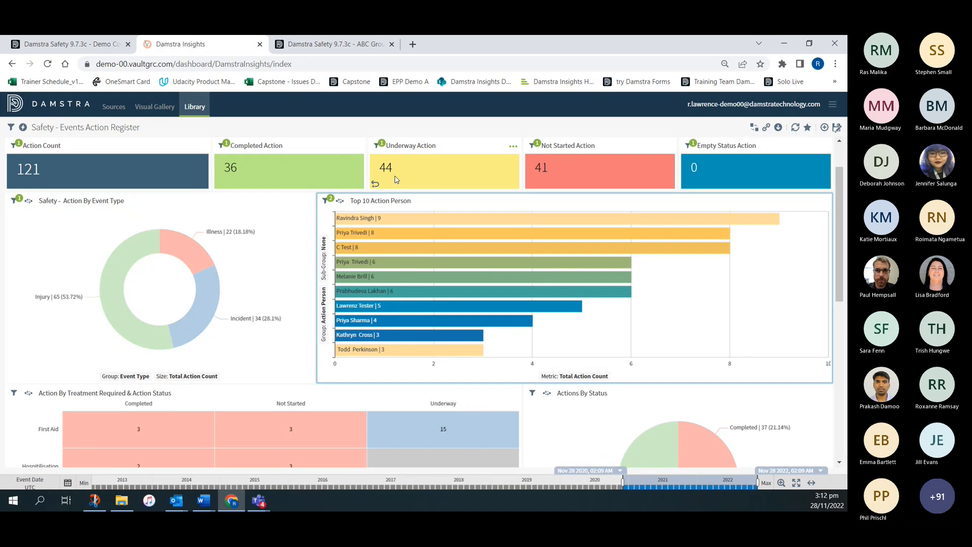
pyautogui.click(323, 271)
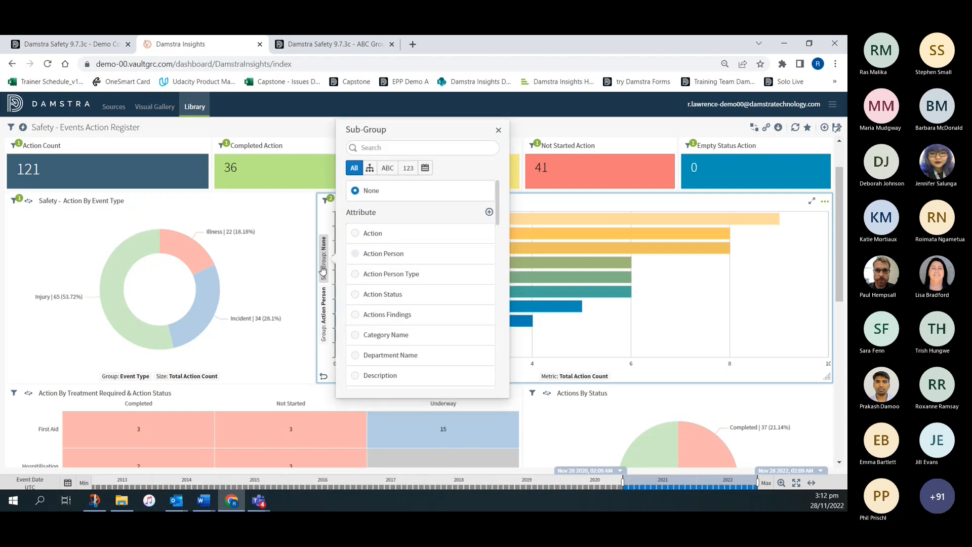
pyautogui.click(355, 296)
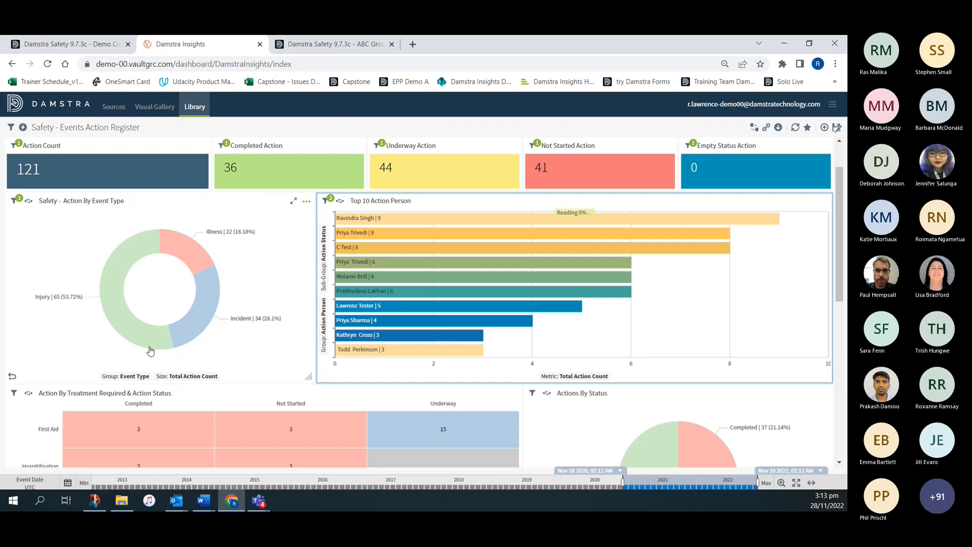
# - Group the Safety - Action By Event Type donut chart by Category Name and the Actions By Status pie chart by Subject Name
pyautogui.click(131, 376)
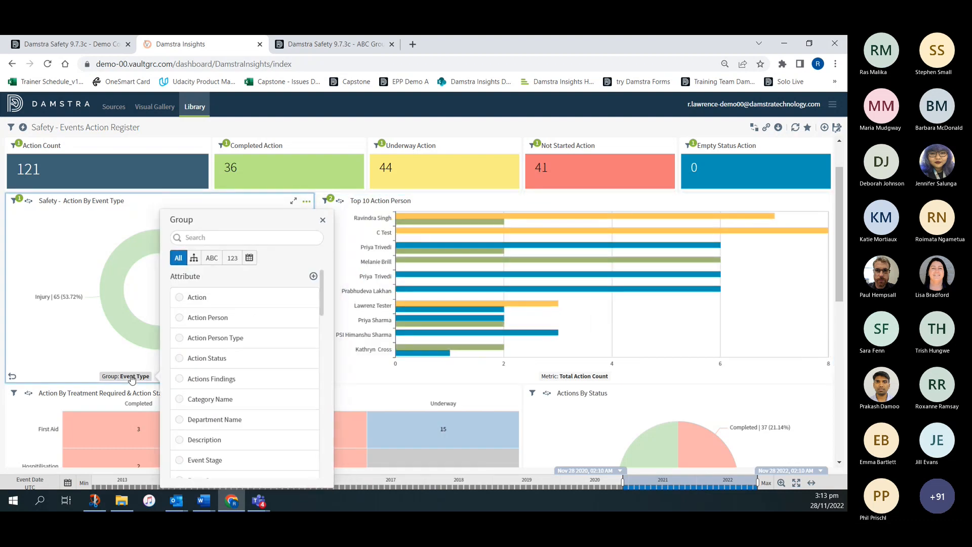
pyautogui.click(180, 399)
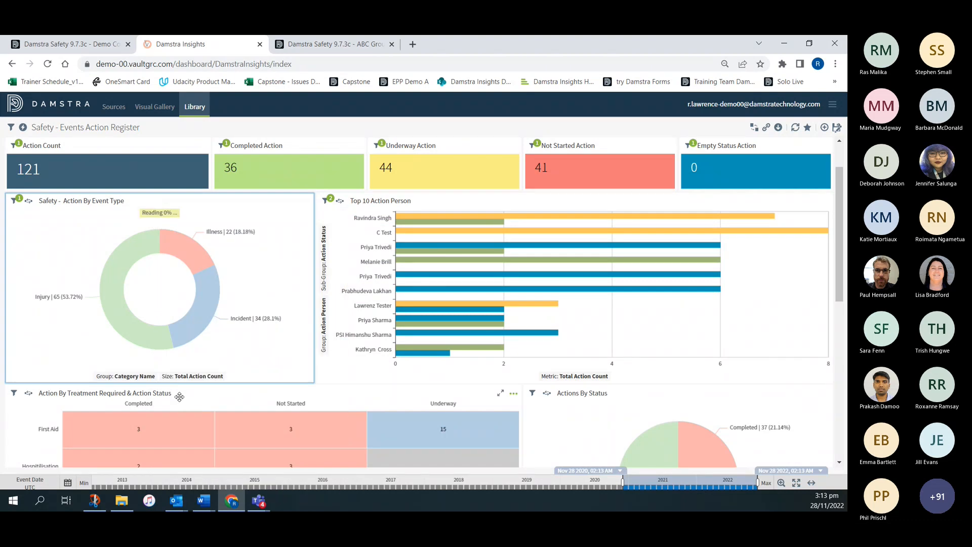
pyautogui.scroll(-1, 573, 363)
pyautogui.scroll(-3, 573, 364)
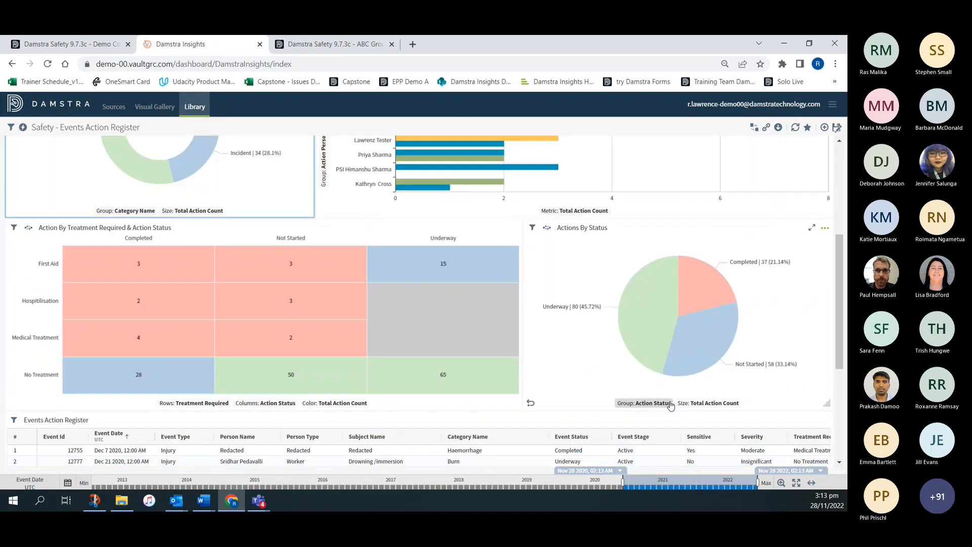
pyautogui.click(652, 404)
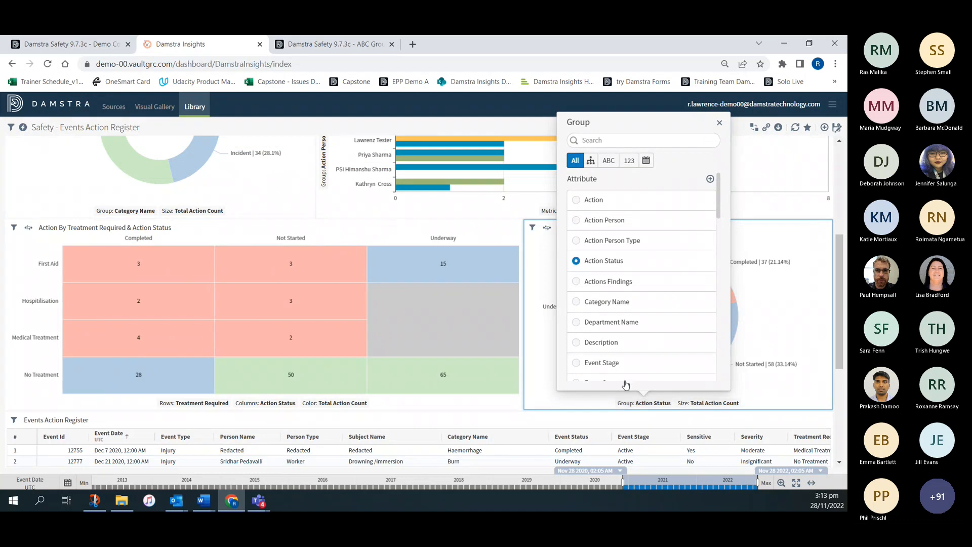
pyautogui.scroll(-3, 637, 346)
pyautogui.scroll(-6, 638, 345)
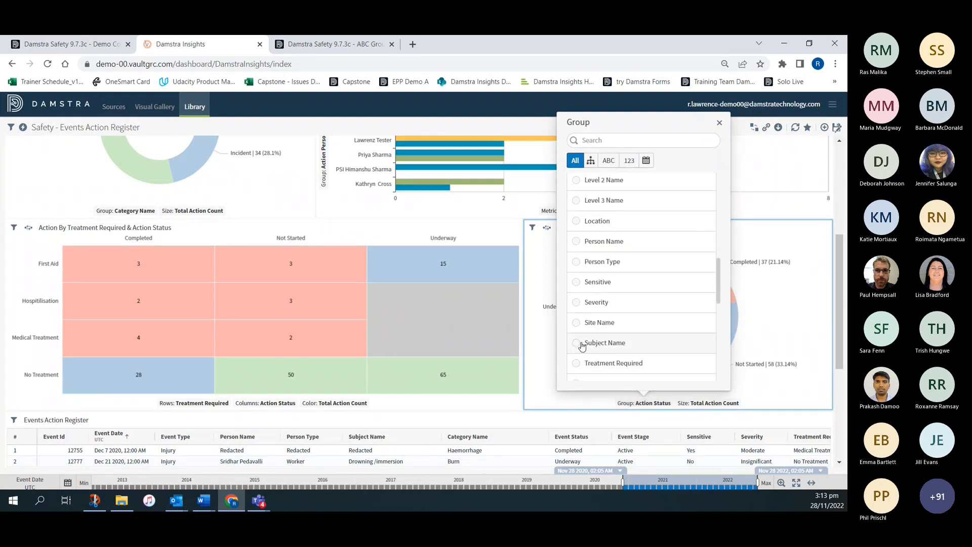
pyautogui.click(578, 344)
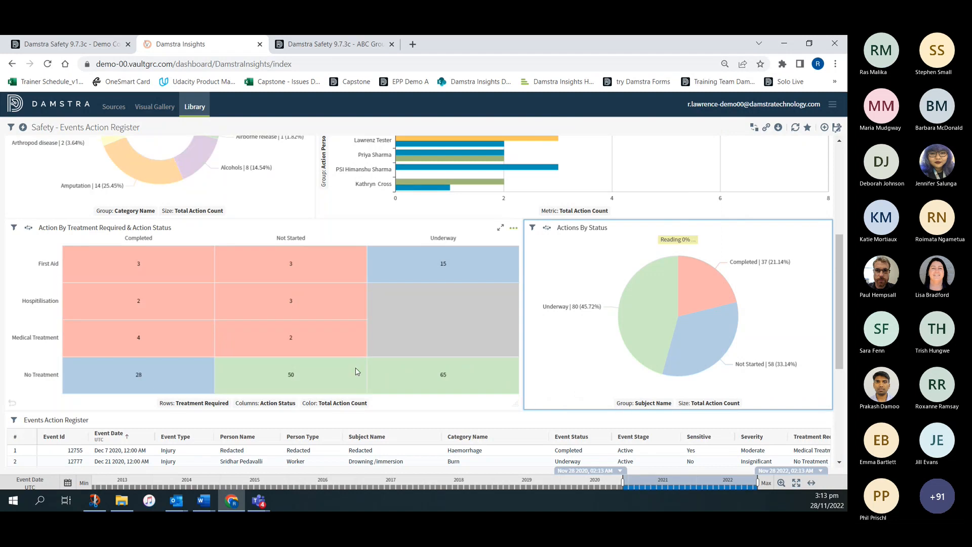
# - Change the Top 10 Action Person visual's sub-group style to Stacked Bar Chart and close its settings
pyautogui.scroll(5, 284, 364)
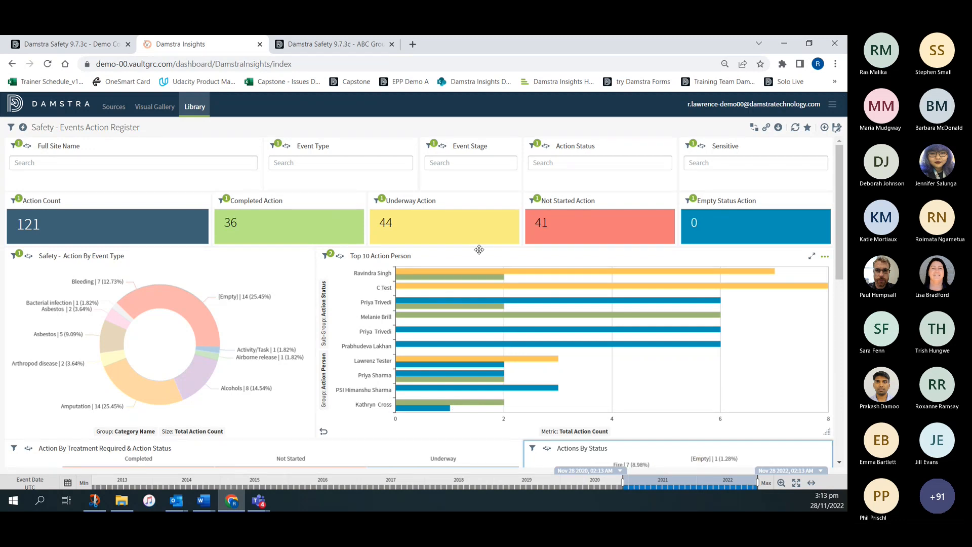
pyautogui.click(825, 260)
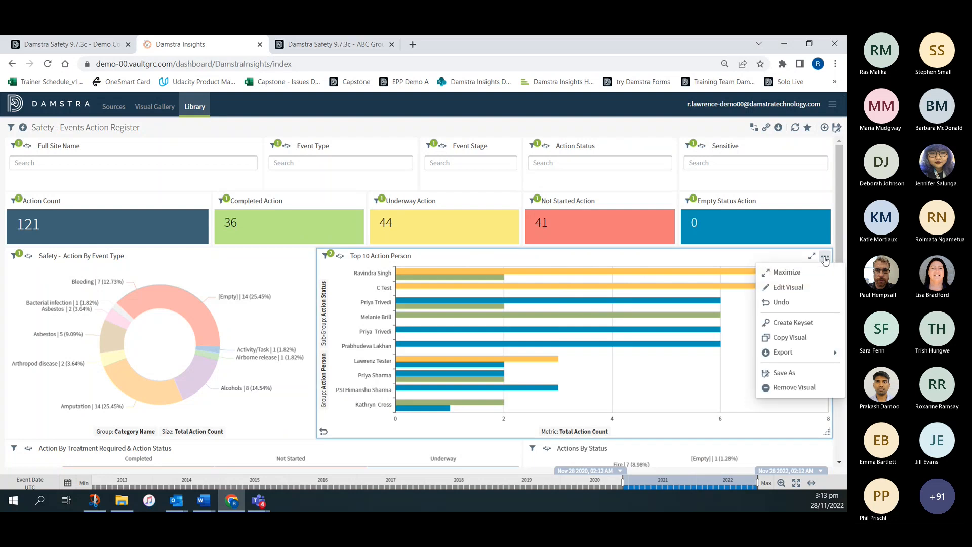
pyautogui.click(790, 286)
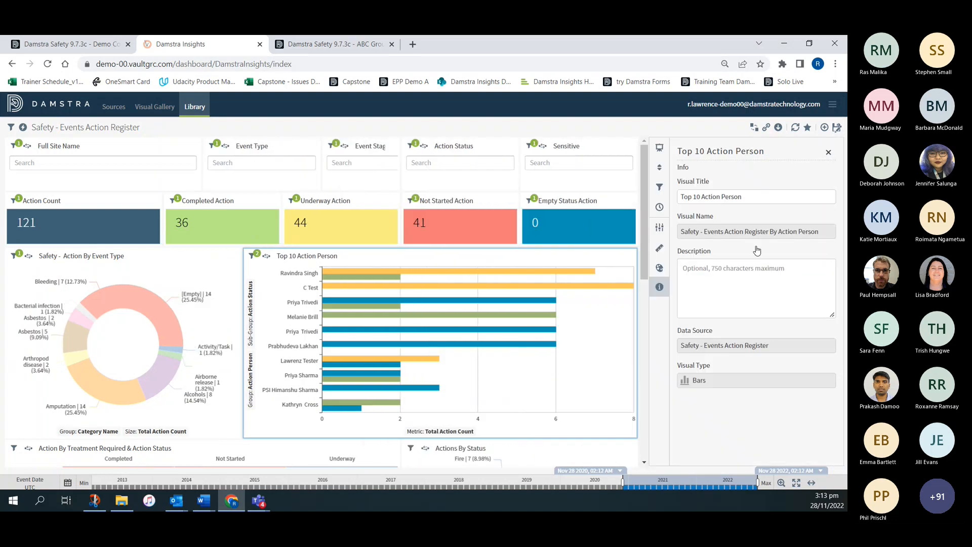
pyautogui.click(660, 228)
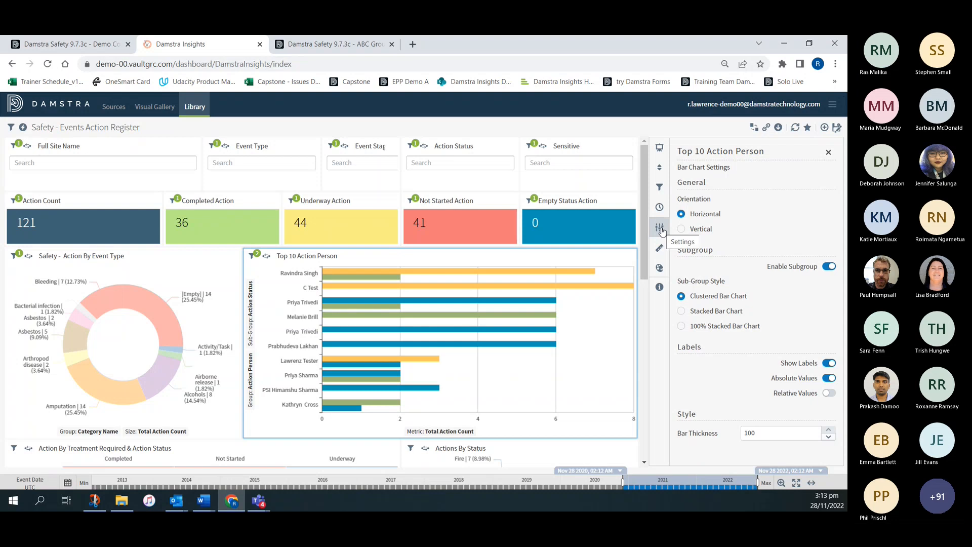
pyautogui.click(681, 311)
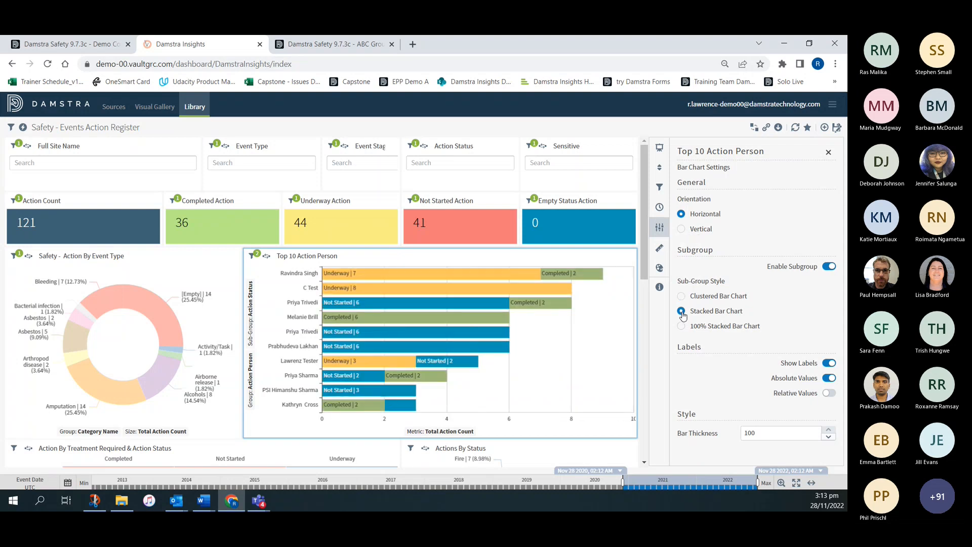
pyautogui.click(829, 152)
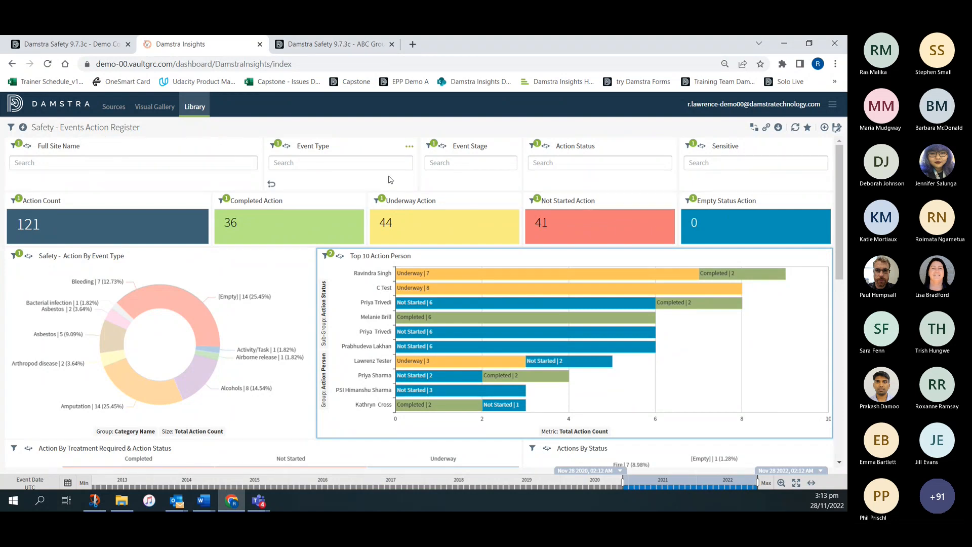
# - Retitle the Top 10 Action Person chart as "Top 10 Actions by Status"
pyautogui.tripleClick(412, 257)
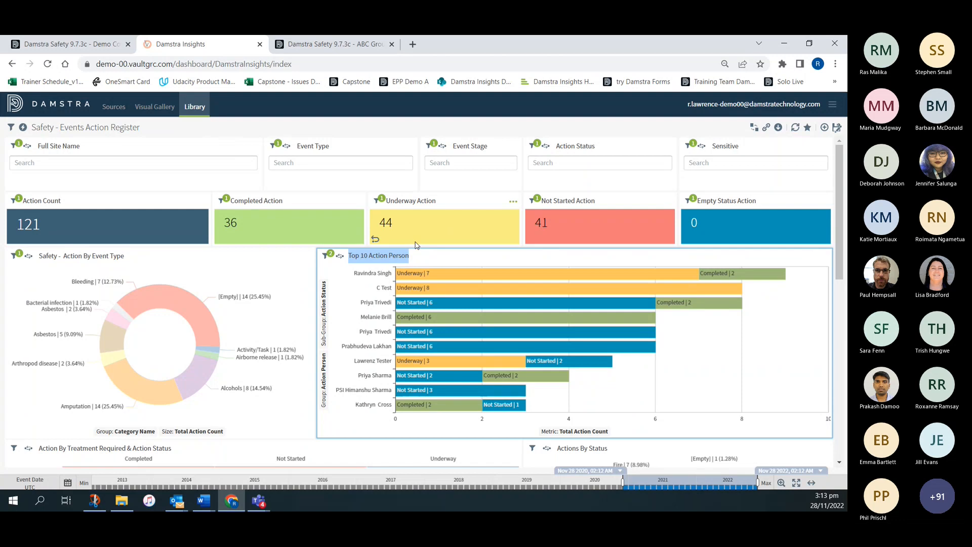
pyautogui.write('Top')
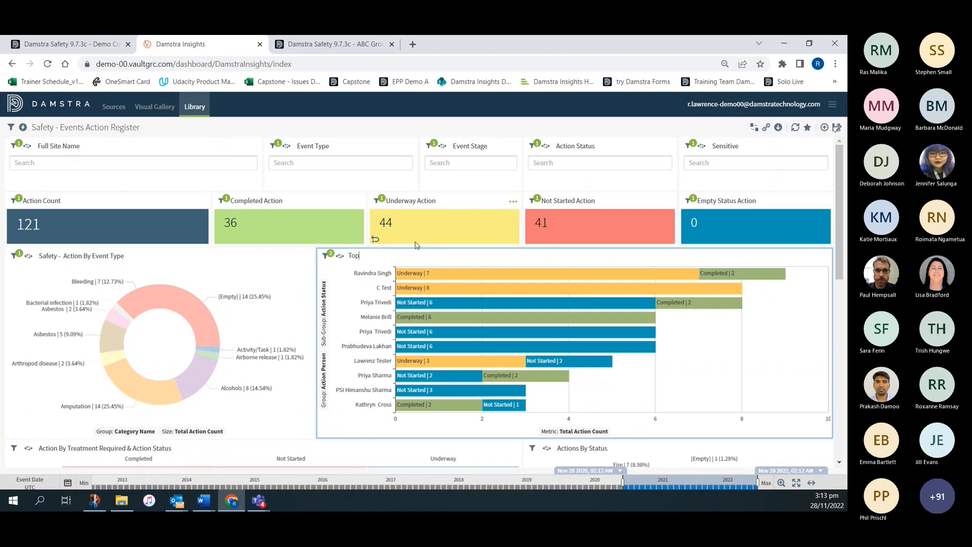
pyautogui.write(' 10 Actions by Status')
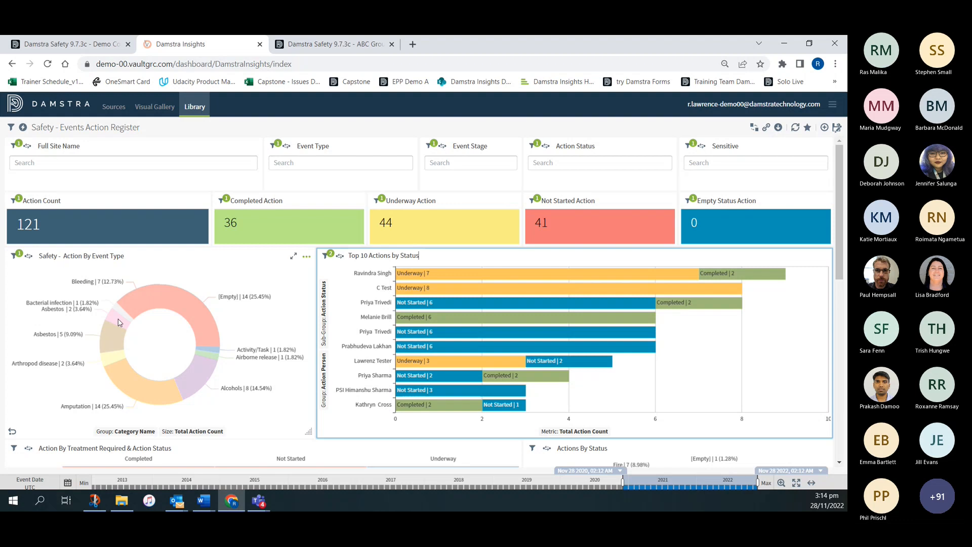
# - Retitle the Safety - Action By Event Type donut chart as "Actions by Category"
pyautogui.click(100, 251)
pyautogui.write('Actions by')
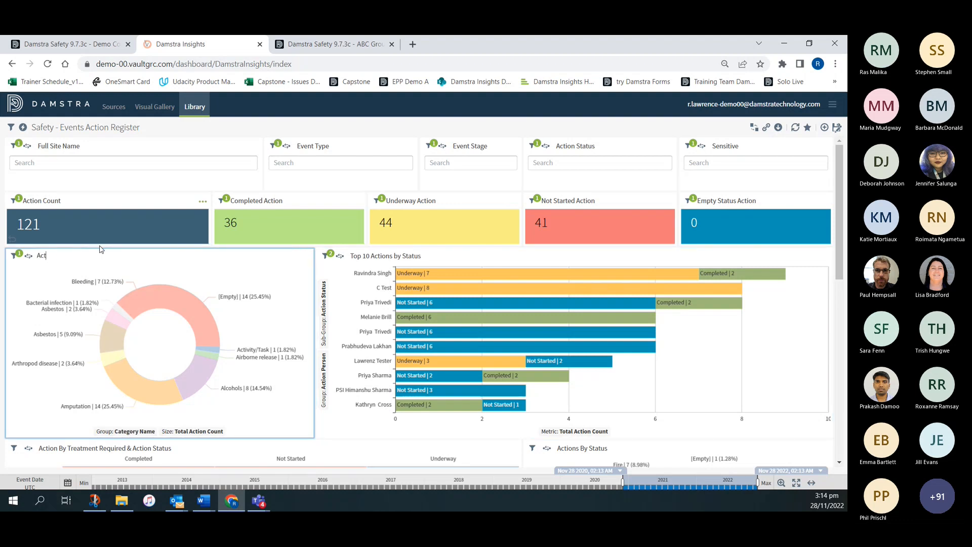
pyautogui.write(' Category')
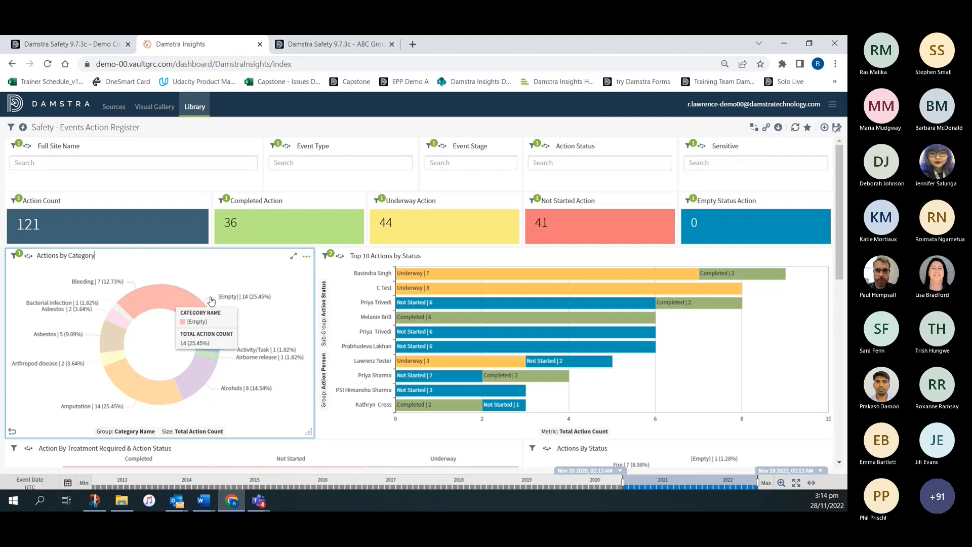
# - Set the columns of the Action By Treatment Required & Action Status heat map to Subject Name
pyautogui.scroll(-4, 192, 294)
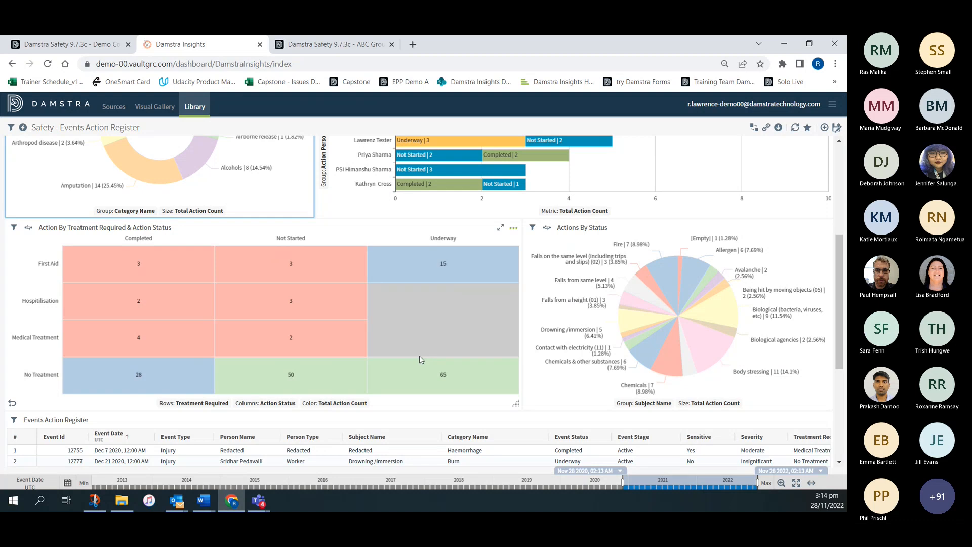
pyautogui.click(251, 403)
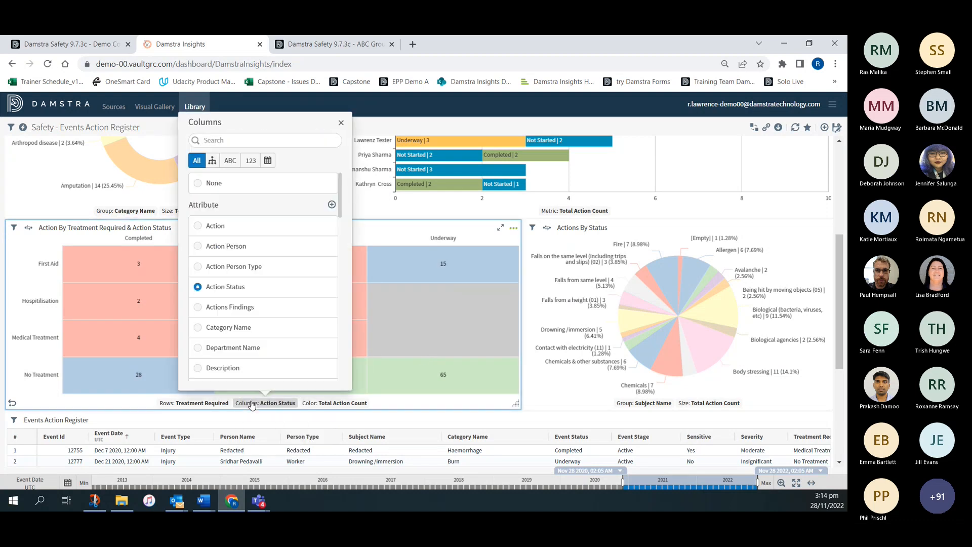
pyautogui.scroll(-1, 272, 305)
pyautogui.scroll(-5, 272, 306)
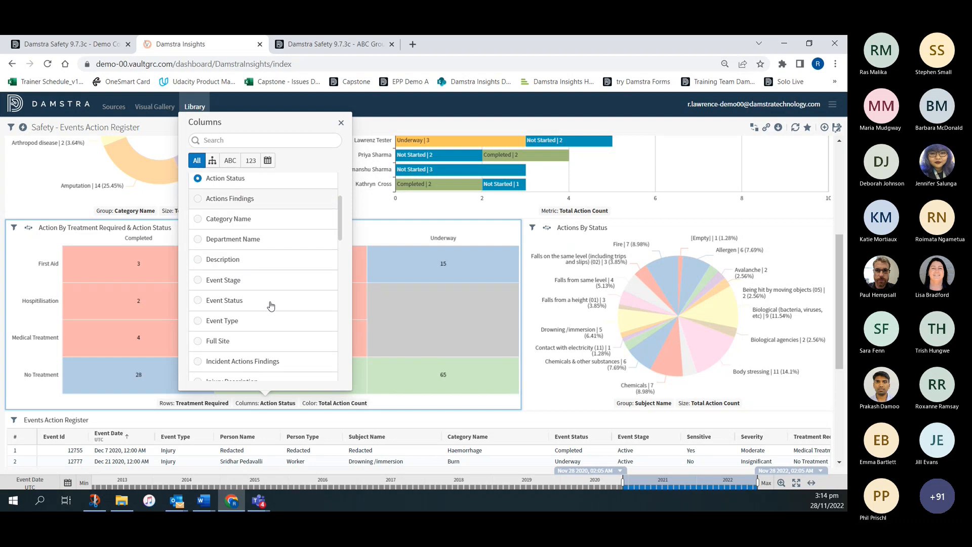
pyautogui.scroll(-3, 270, 306)
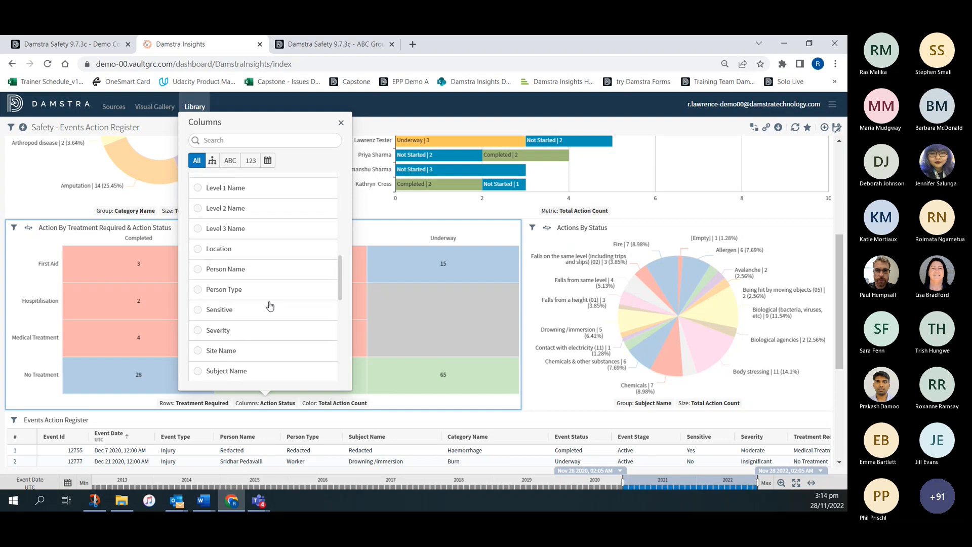
pyautogui.scroll(-1, 270, 306)
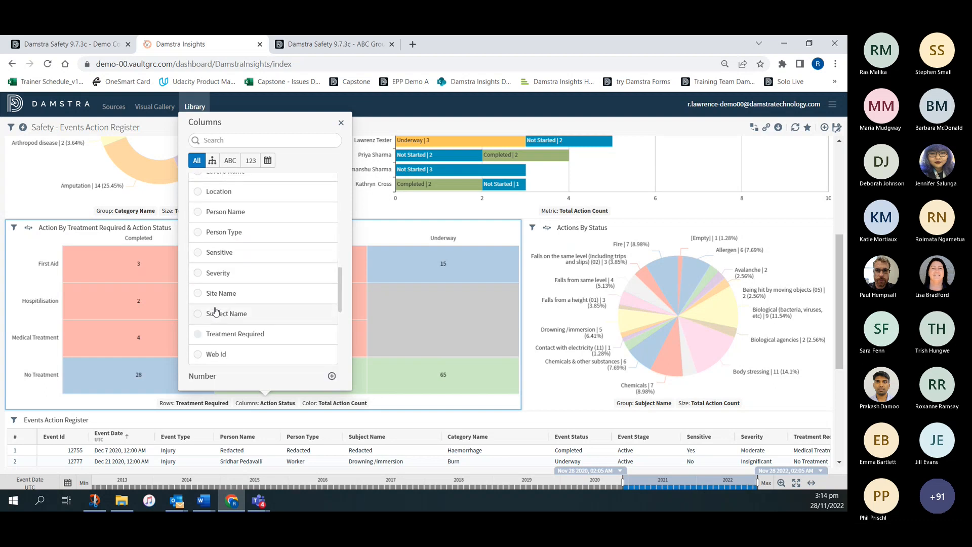
pyautogui.click(200, 313)
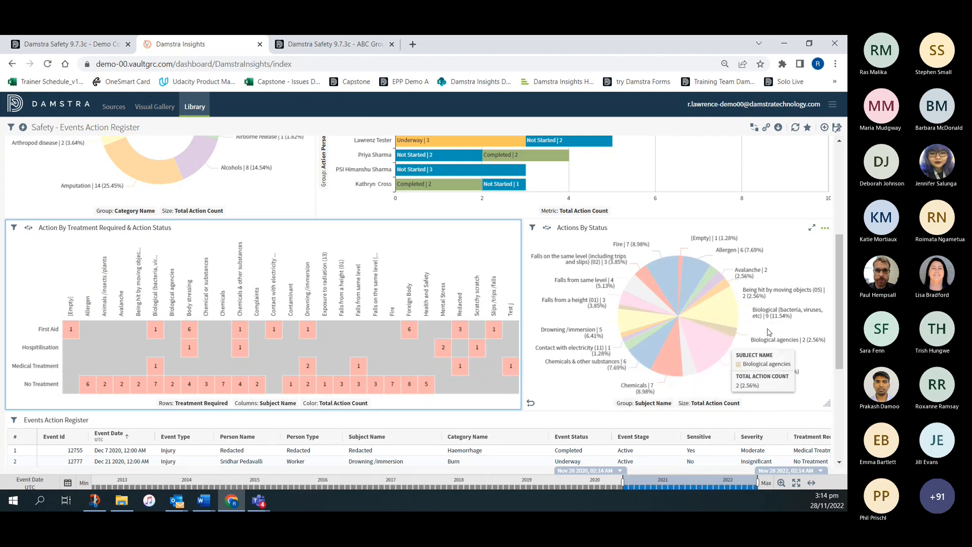
# - Limit the Actions By Status pie chart to 10 subject names in its sort and limit settings, and close the settings
pyautogui.click(826, 231)
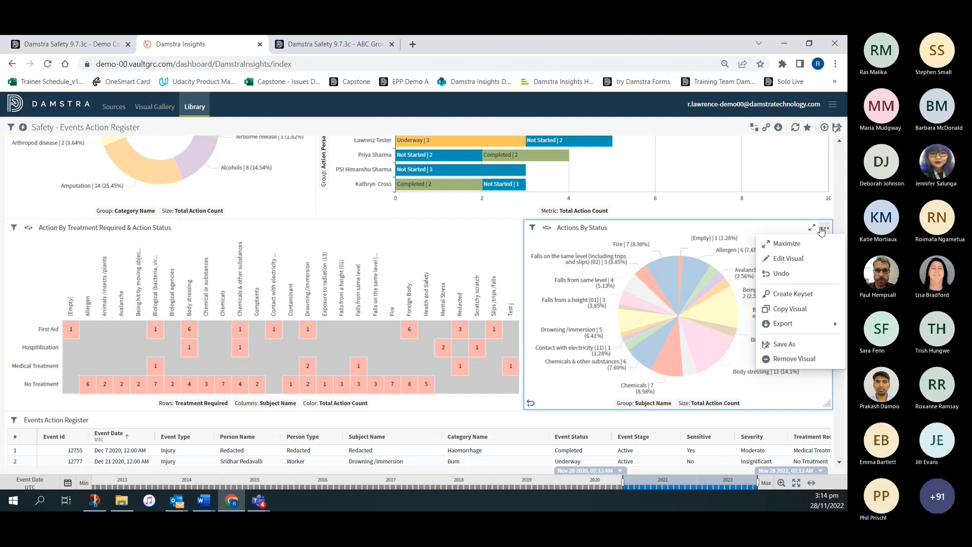
pyautogui.click(795, 258)
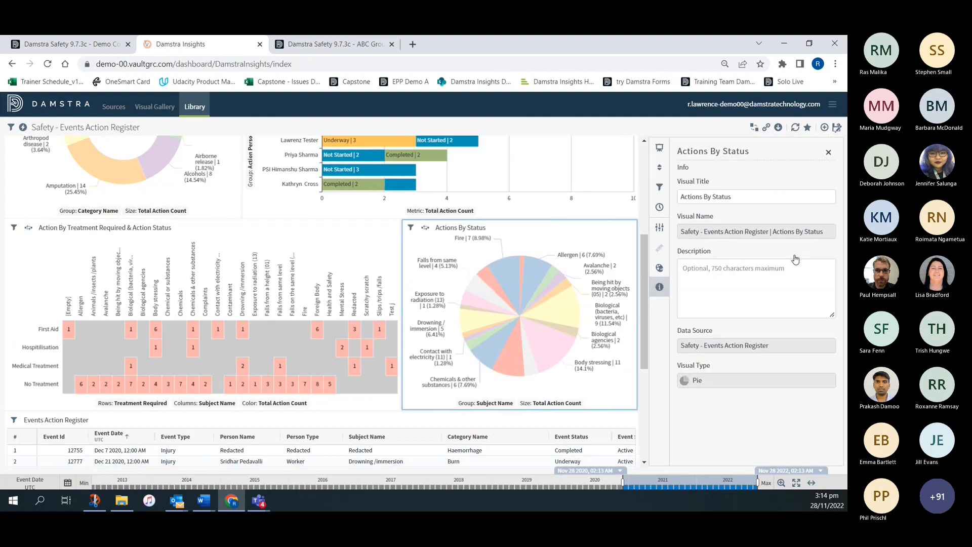
pyautogui.click(660, 167)
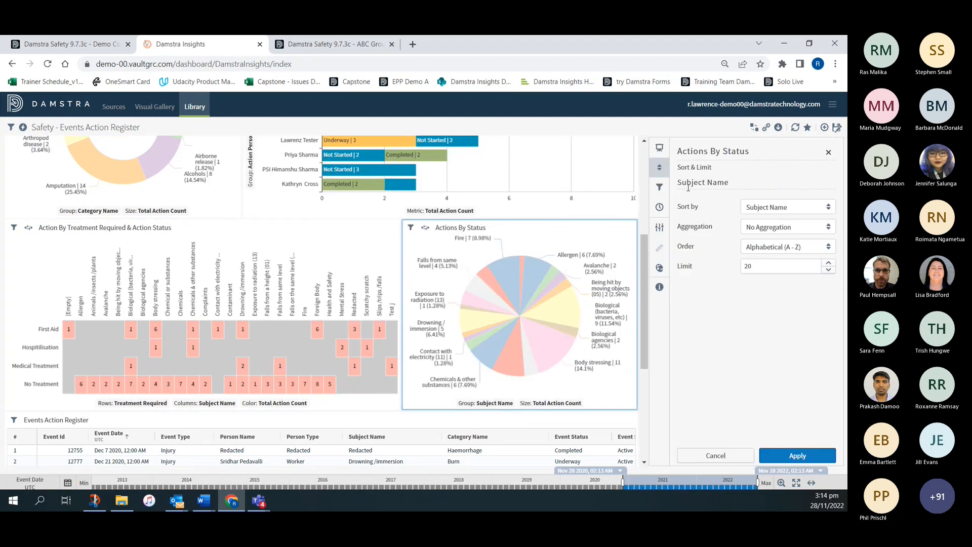
pyautogui.moveTo(760, 267); pyautogui.dragTo(727, 271)
pyautogui.write('10')
pyautogui.click(828, 152)
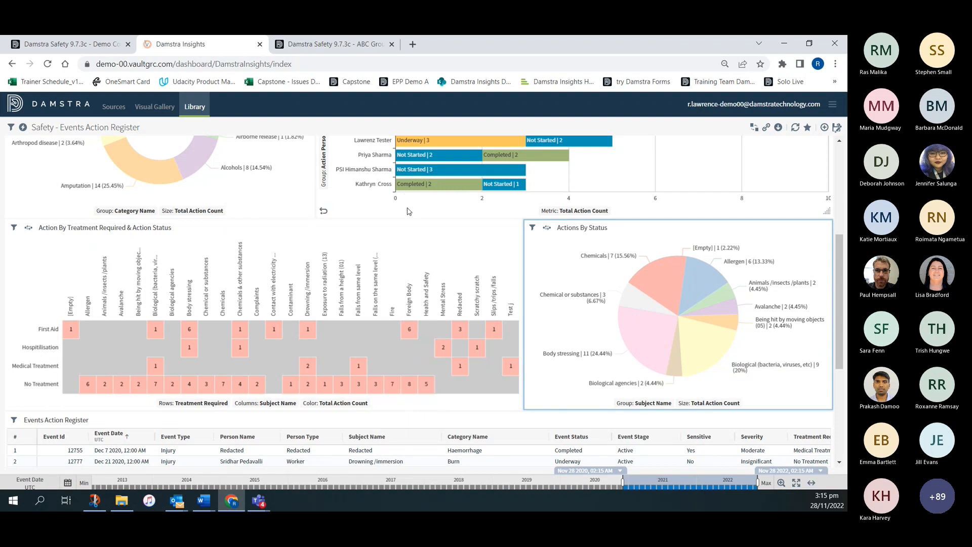
# - Retitle the Action By Treatment Required & Action Status heat map as "Treatment by Subject"
pyautogui.tripleClick(155, 228)
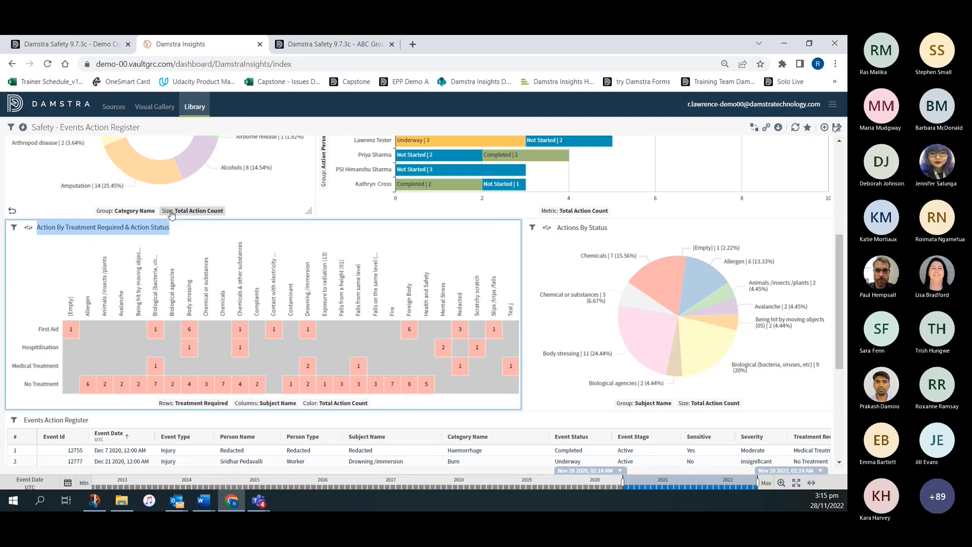
pyautogui.write('Treatm')
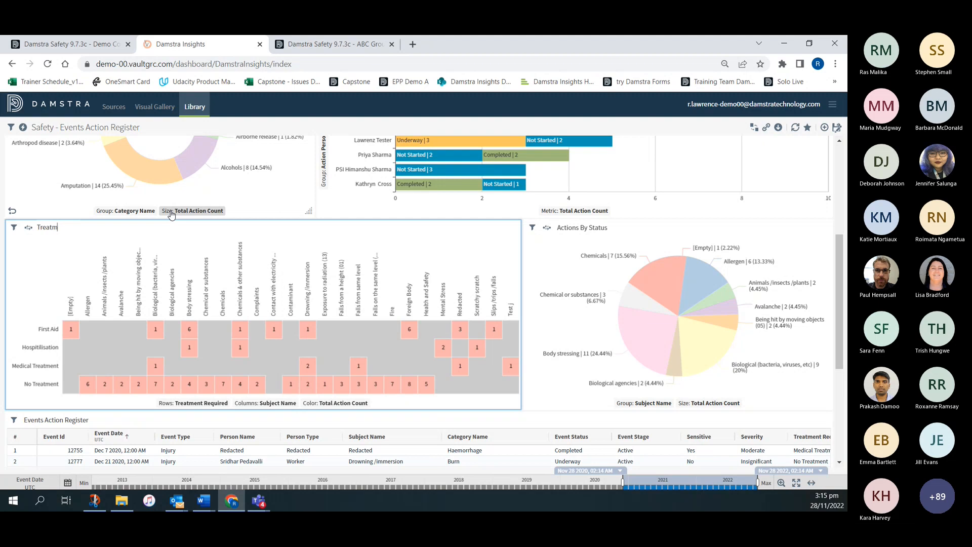
pyautogui.write('ent by Subject')
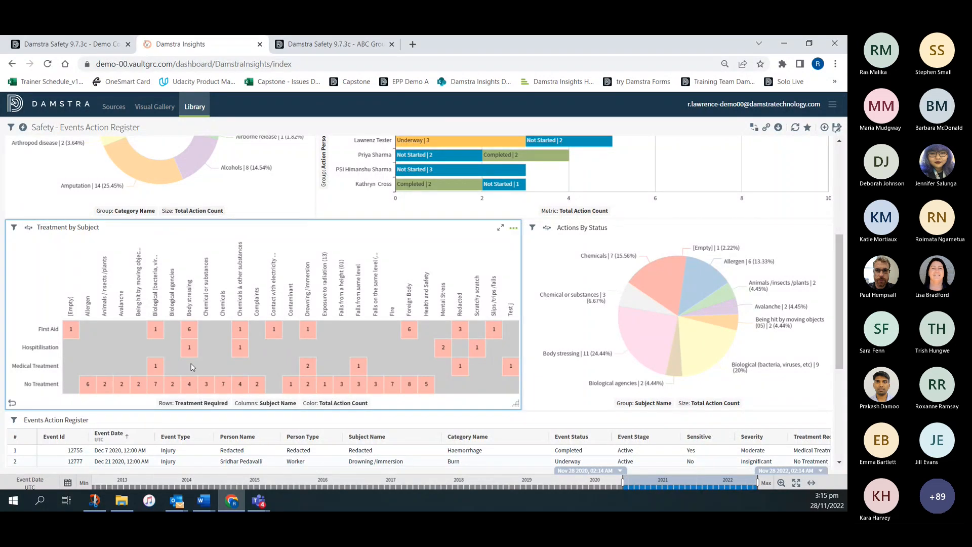
# - Start a new dashboard-level row filter on the Level 1 Name attribute
pyautogui.scroll(5, 272, 334)
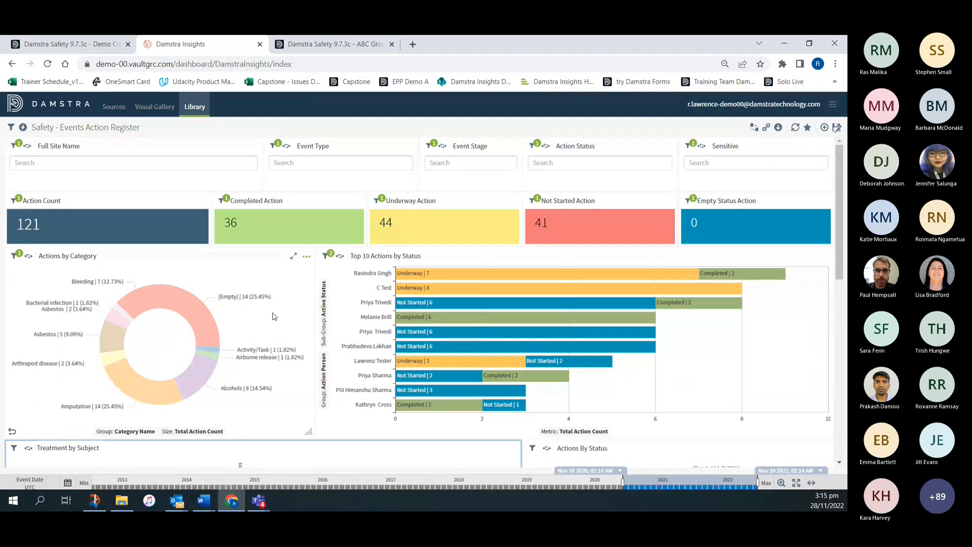
pyautogui.click(12, 129)
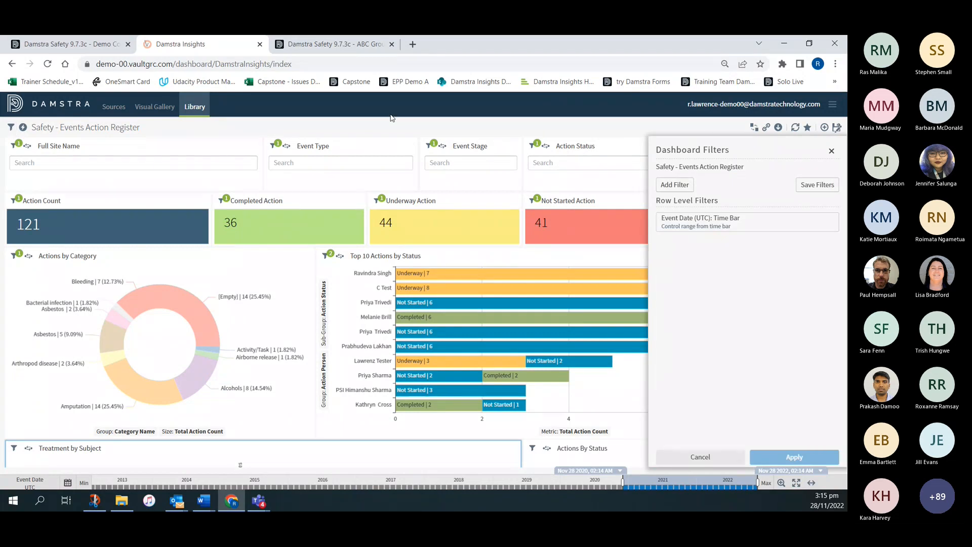
pyautogui.click(675, 185)
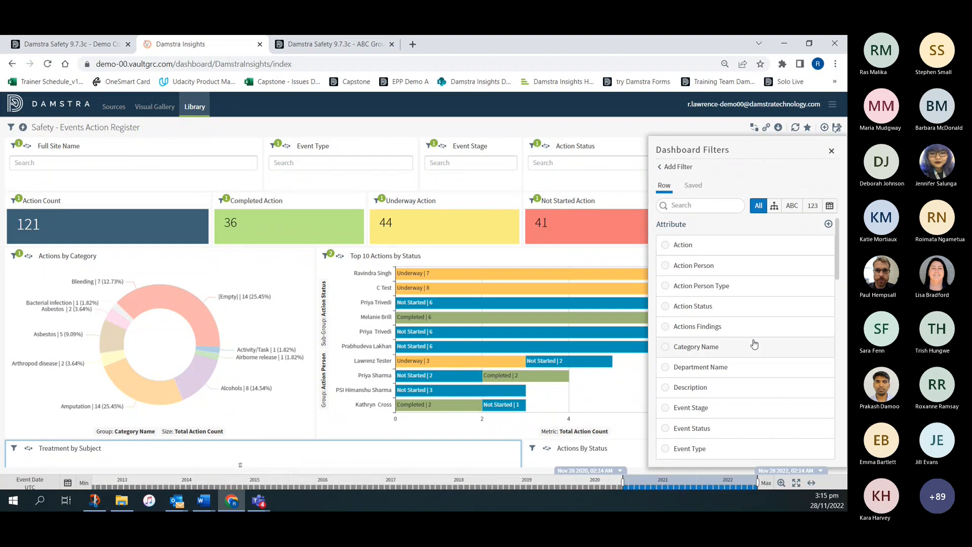
pyautogui.scroll(-3, 751, 336)
pyautogui.scroll(-3, 755, 344)
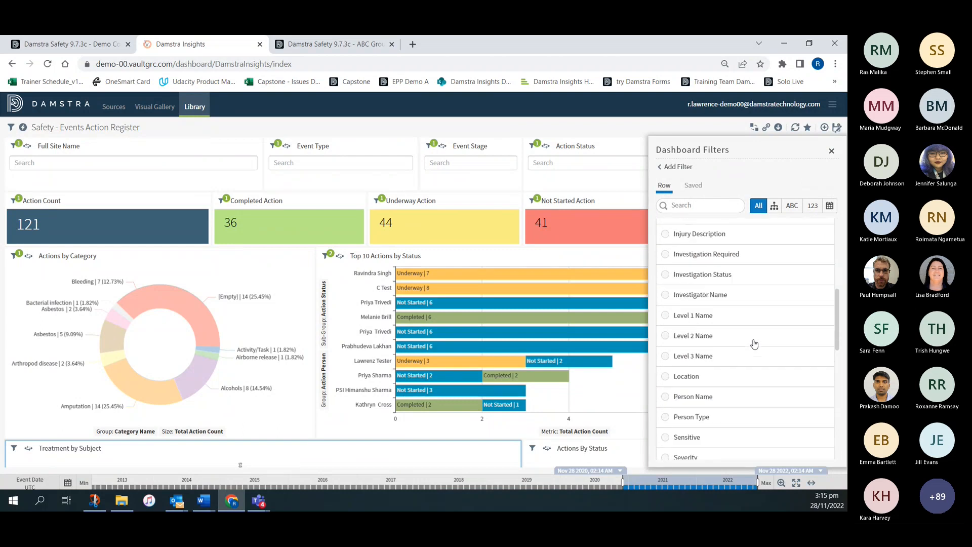
pyautogui.click(665, 317)
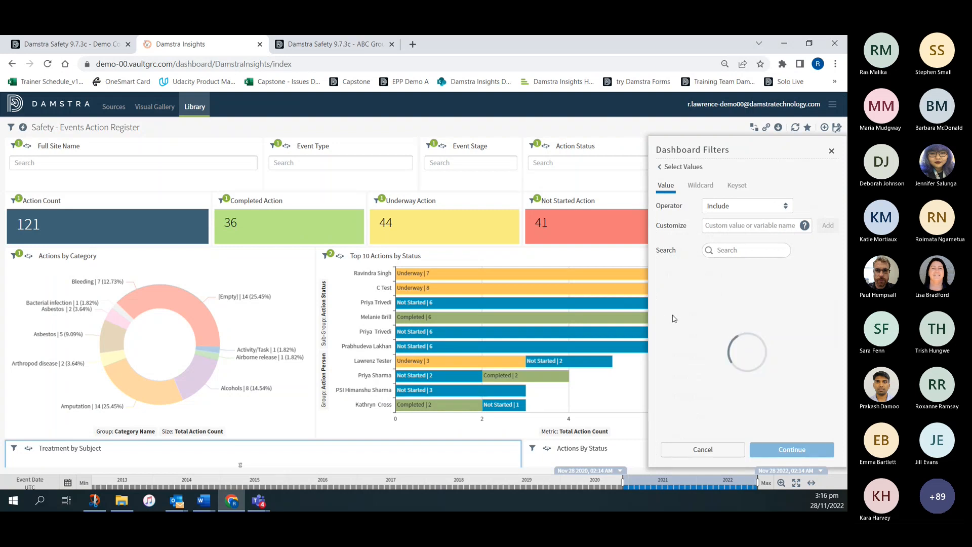
# - Set the Level 1 Name filter to exclude [Empty] values, apply it to the dashboard, and close the dashboard filters
pyautogui.click(715, 206)
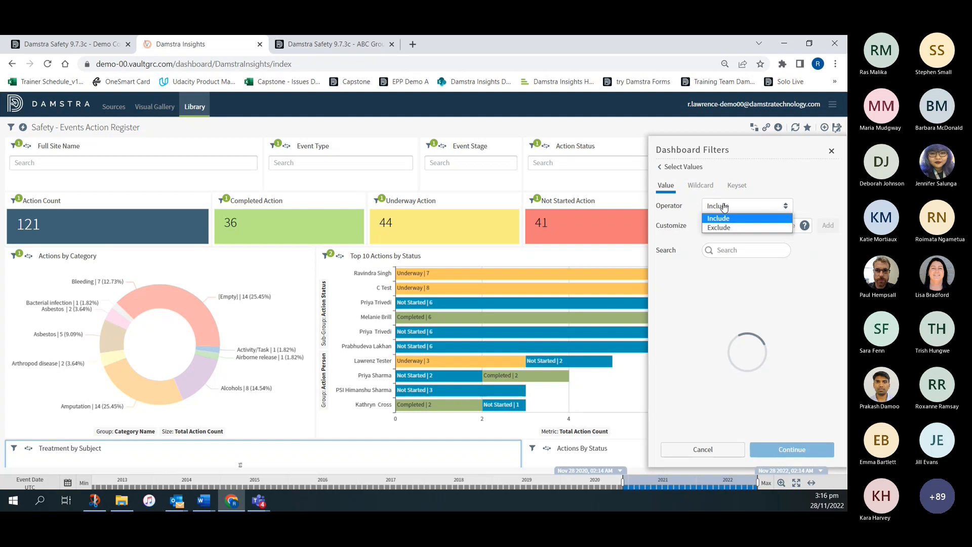
pyautogui.click(725, 206)
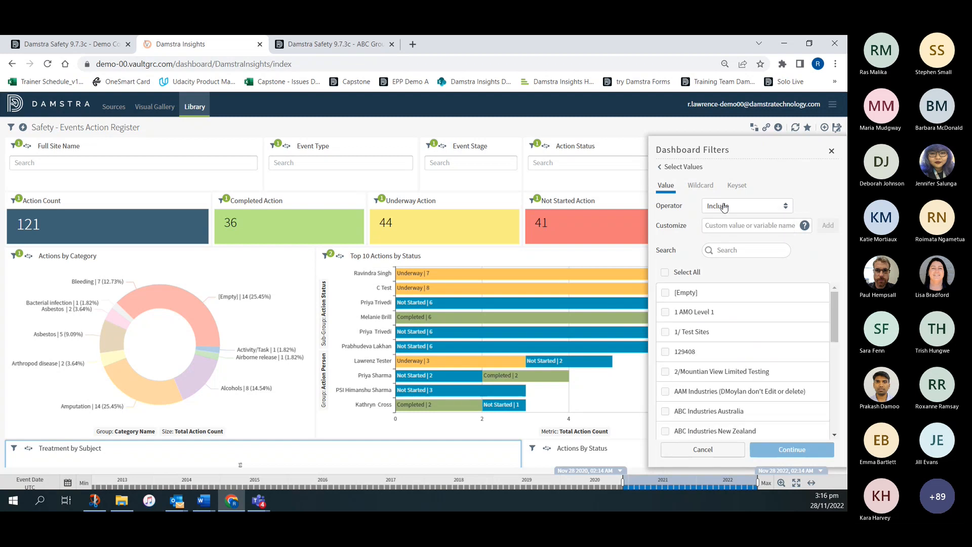
pyautogui.click(725, 207)
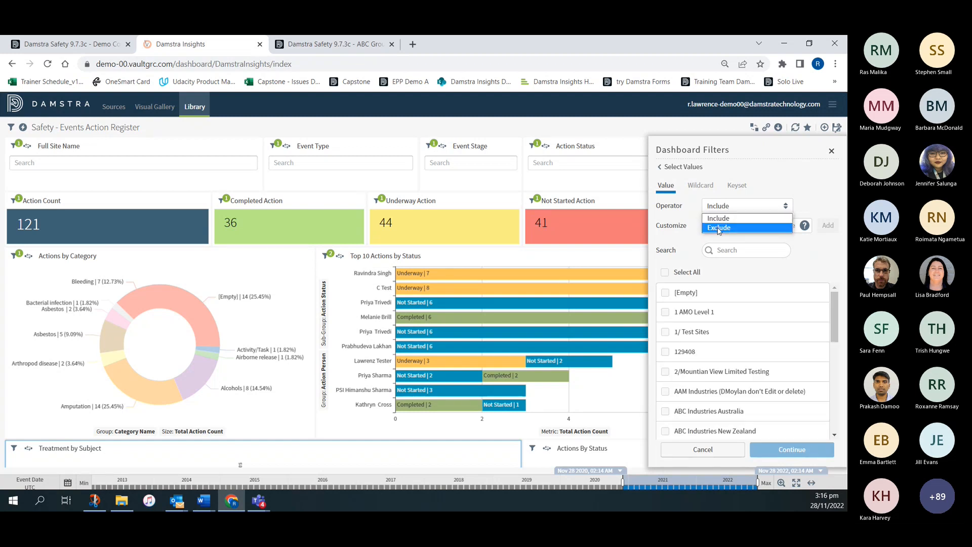
pyautogui.click(718, 226)
pyautogui.click(665, 293)
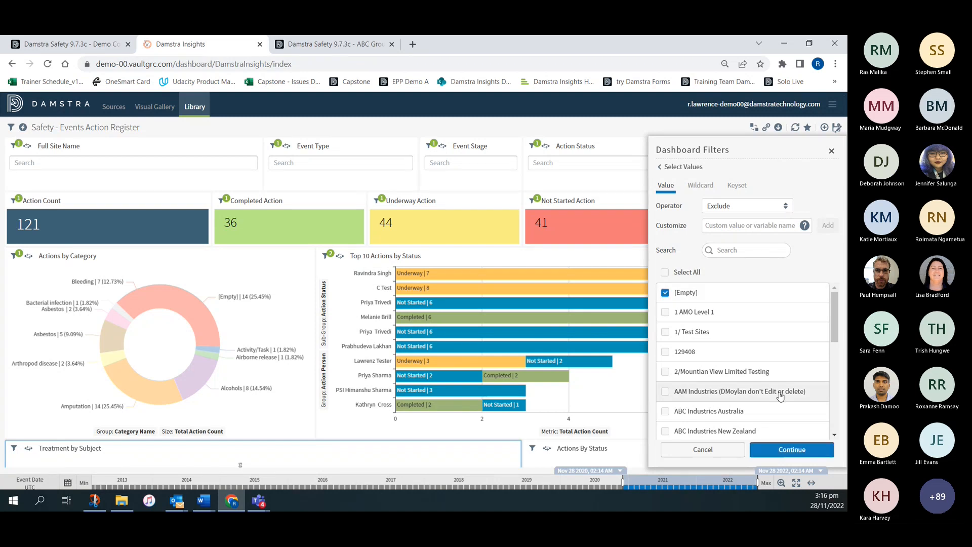
pyautogui.click(794, 451)
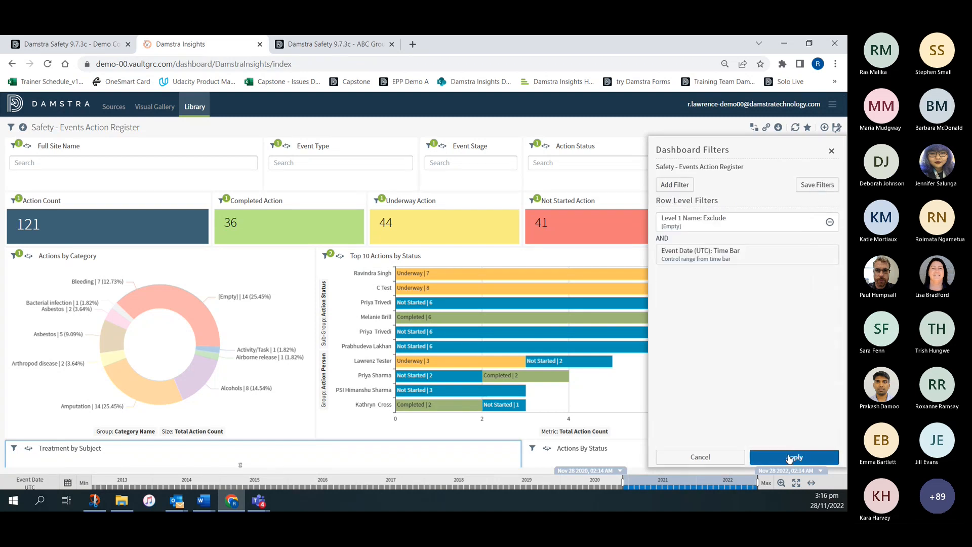
pyautogui.click(790, 459)
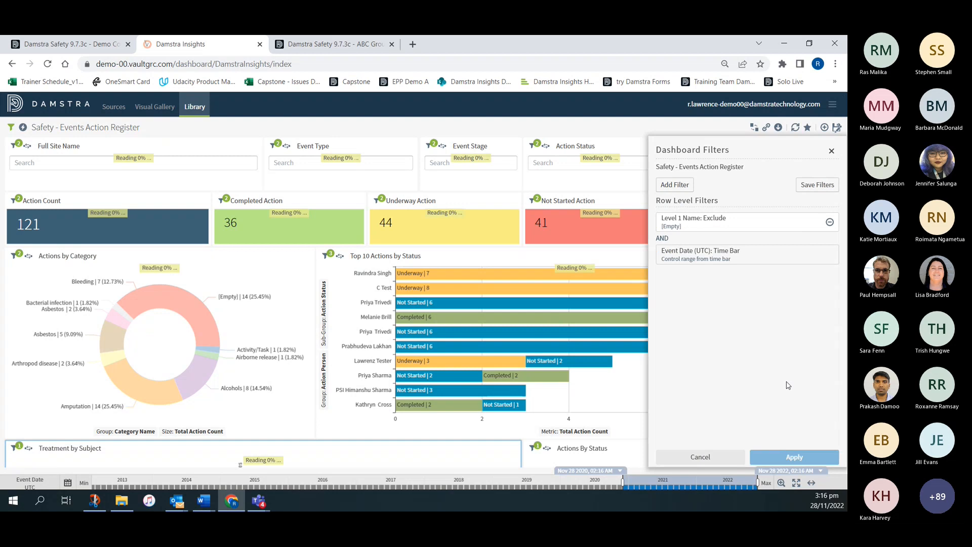
pyautogui.click(832, 151)
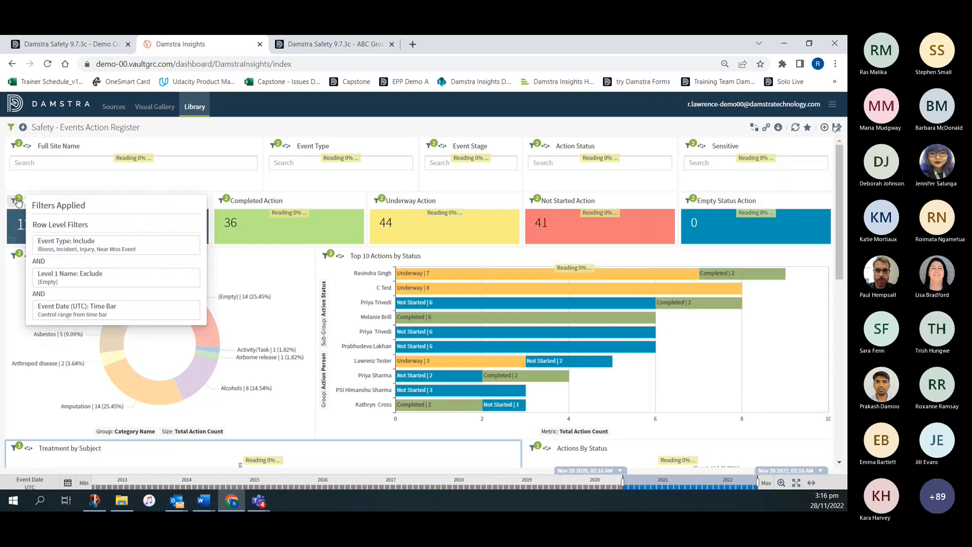
# - Check the filters applied to the action count tiles and look over the lower charts
pyautogui.moveTo(227, 202)
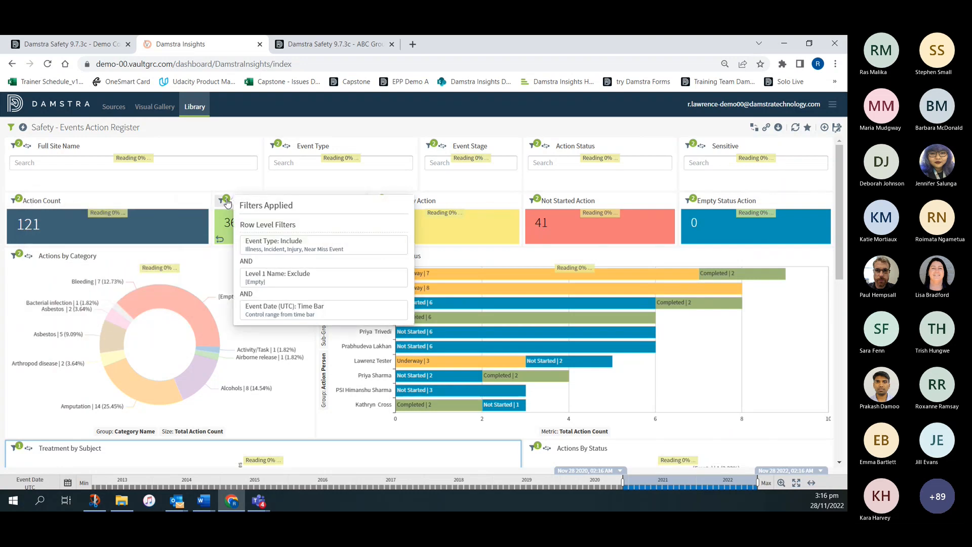
pyautogui.moveTo(538, 202)
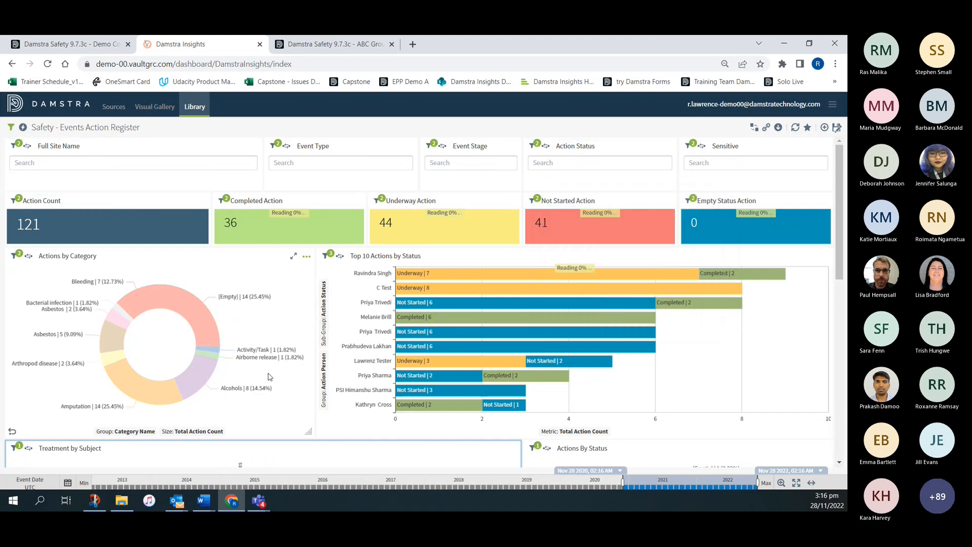
pyautogui.scroll(-5, 270, 377)
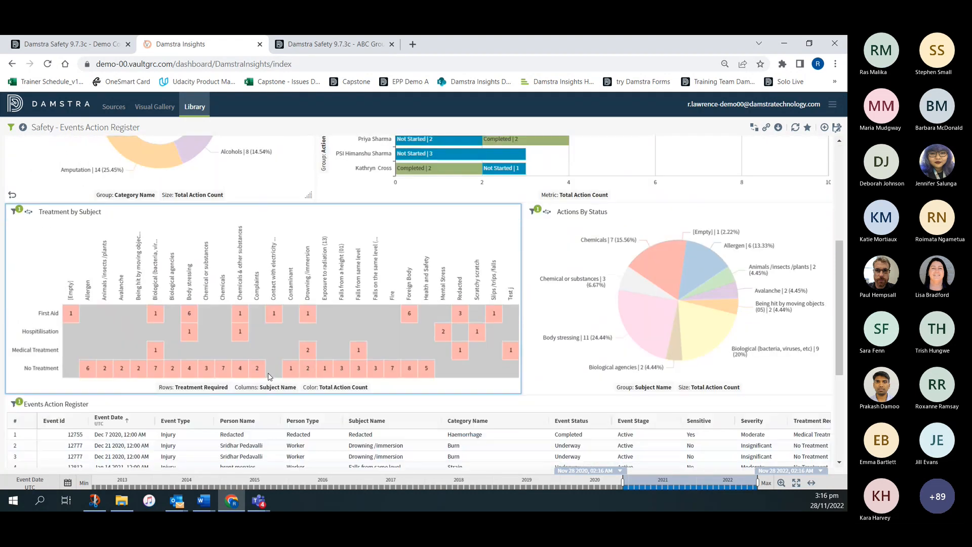
pyautogui.scroll(5, 270, 377)
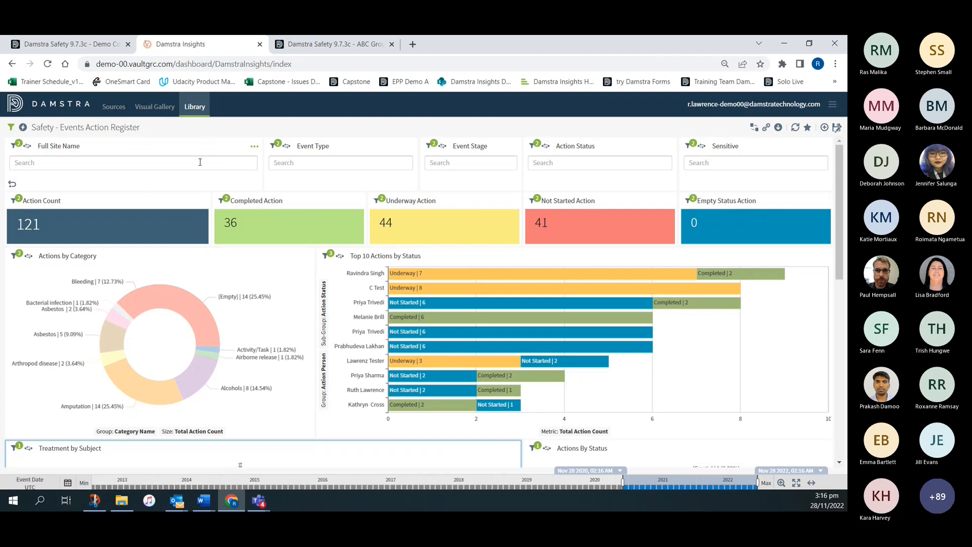
# - Remove the Full Site Name and Event Type filter visuals from the dashboard
pyautogui.click(254, 148)
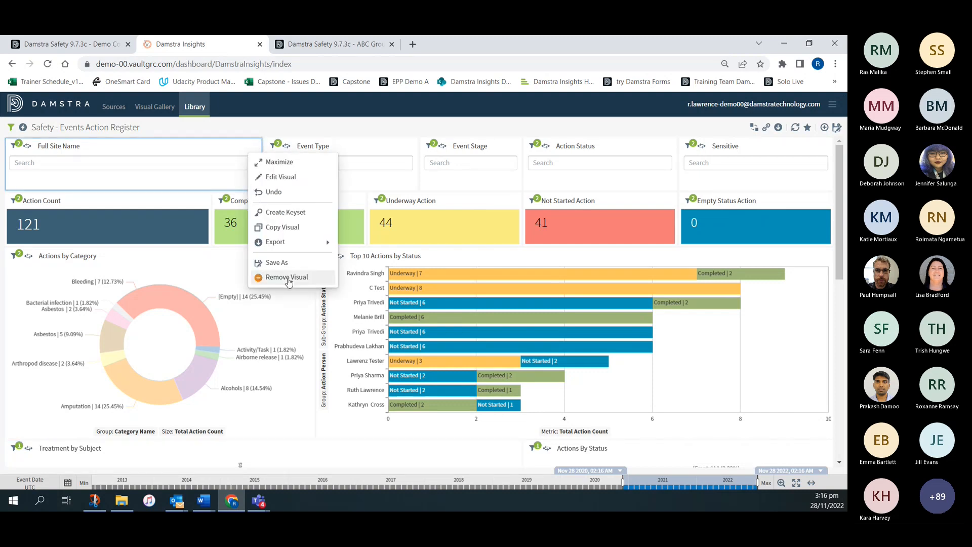
pyautogui.click(287, 278)
pyautogui.click(500, 311)
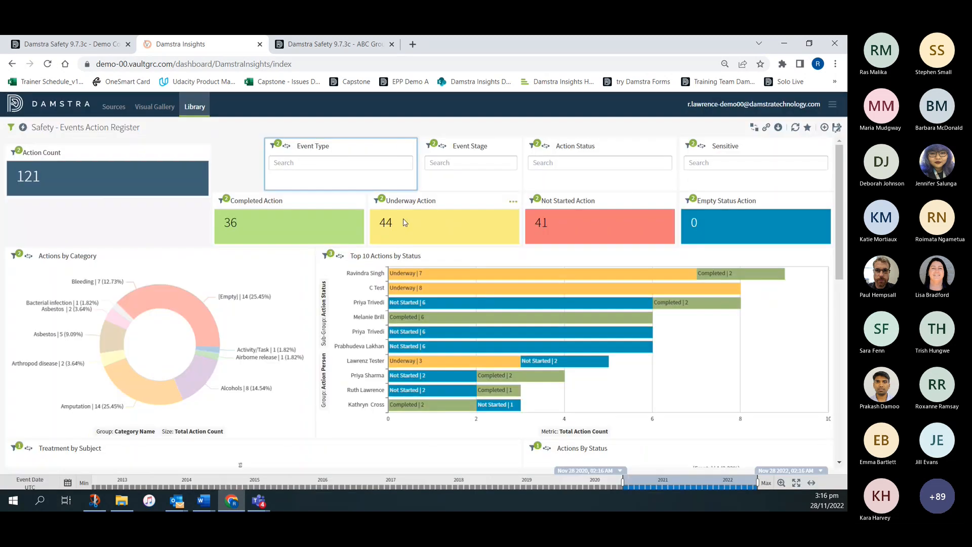
pyautogui.click(409, 146)
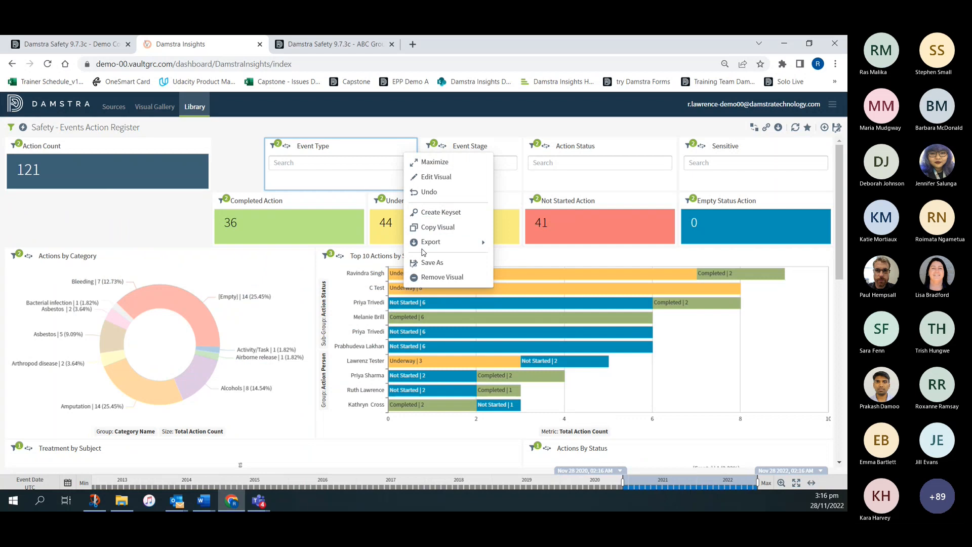
pyautogui.click(438, 278)
pyautogui.click(511, 311)
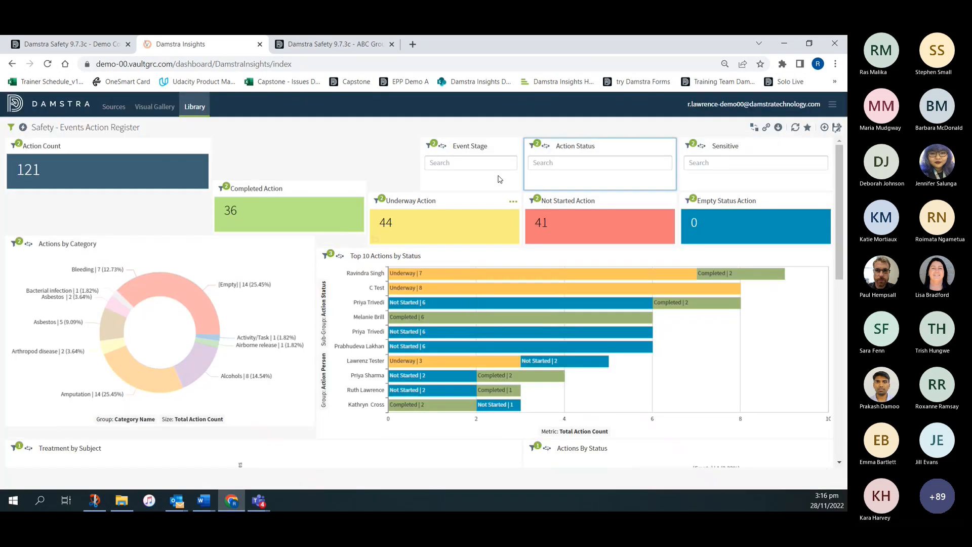
# - Remove the Event Stage and Action Status filter visuals from the dashboard
pyautogui.click(513, 146)
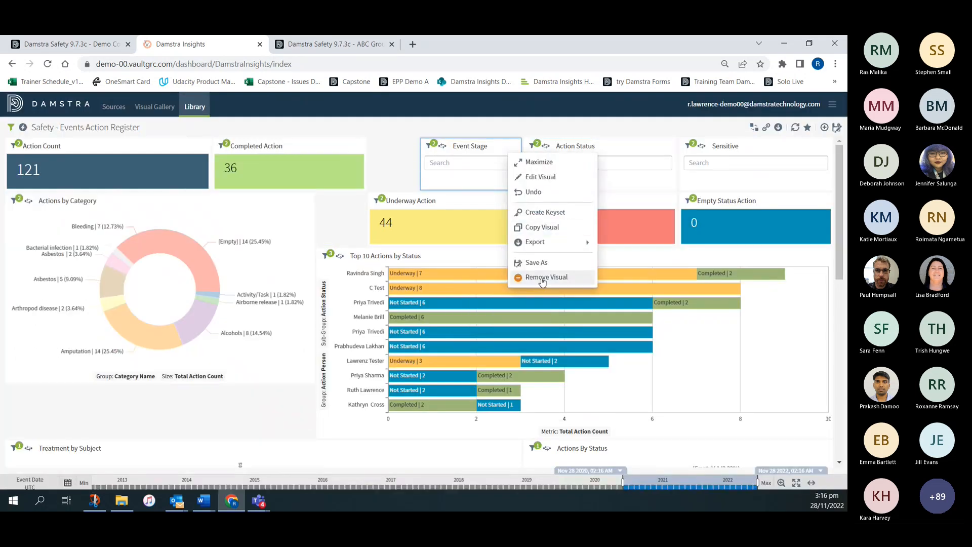
pyautogui.click(542, 278)
pyautogui.click(511, 311)
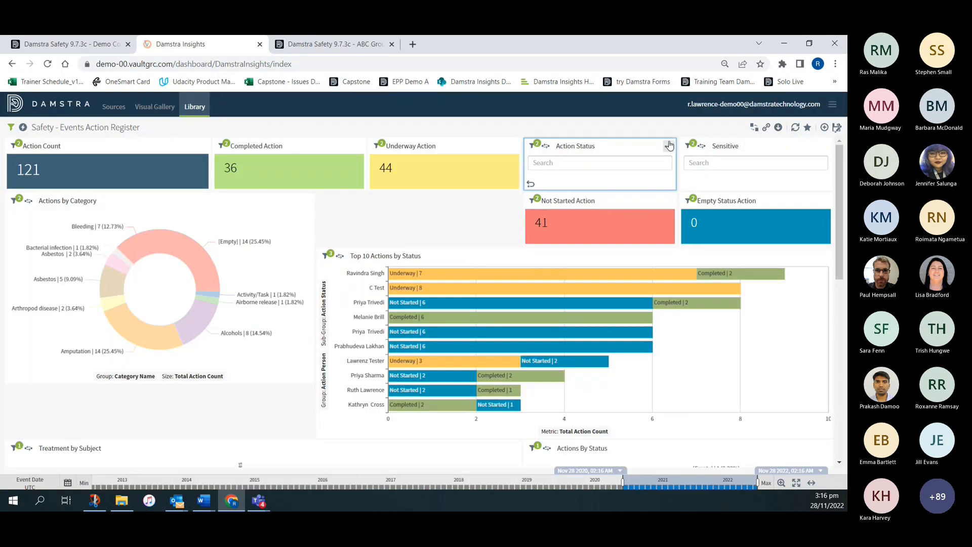
pyautogui.click(668, 146)
pyautogui.click(691, 277)
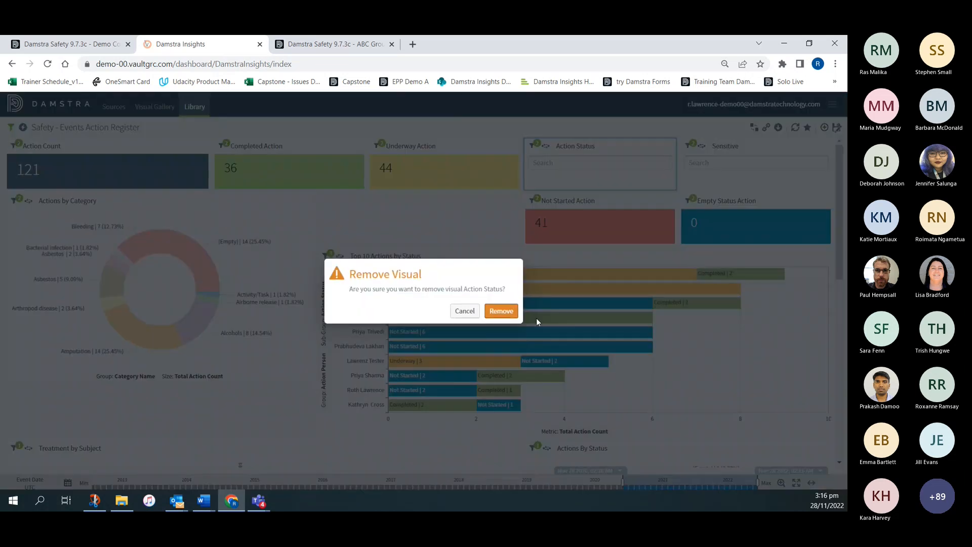
pyautogui.click(508, 311)
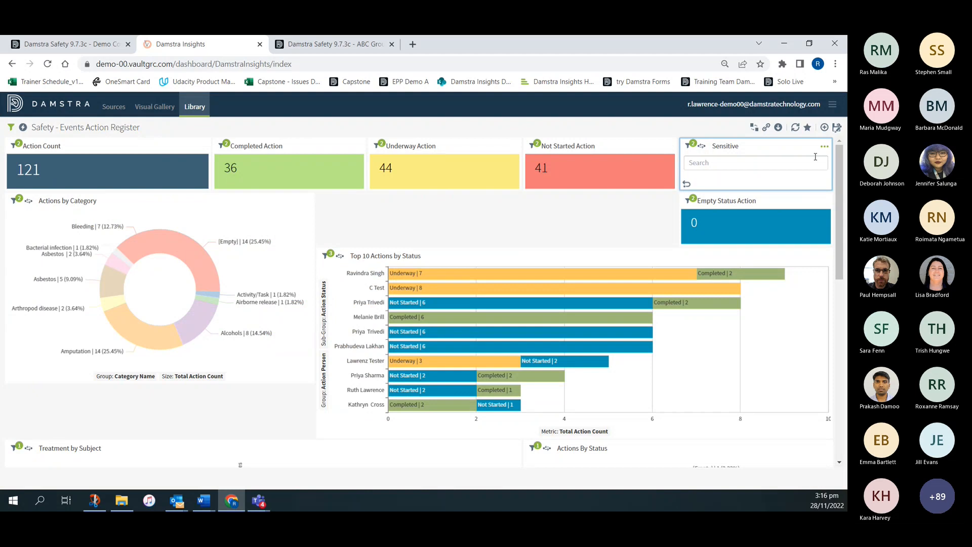
# - Remove the Sensitive filter visual from the dashboard
pyautogui.click(825, 146)
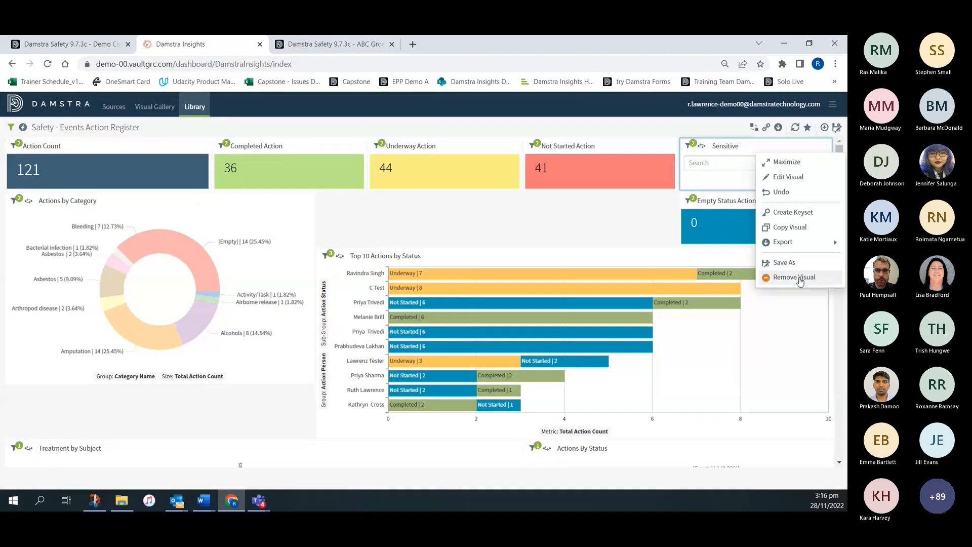
pyautogui.click(794, 278)
pyautogui.click(507, 313)
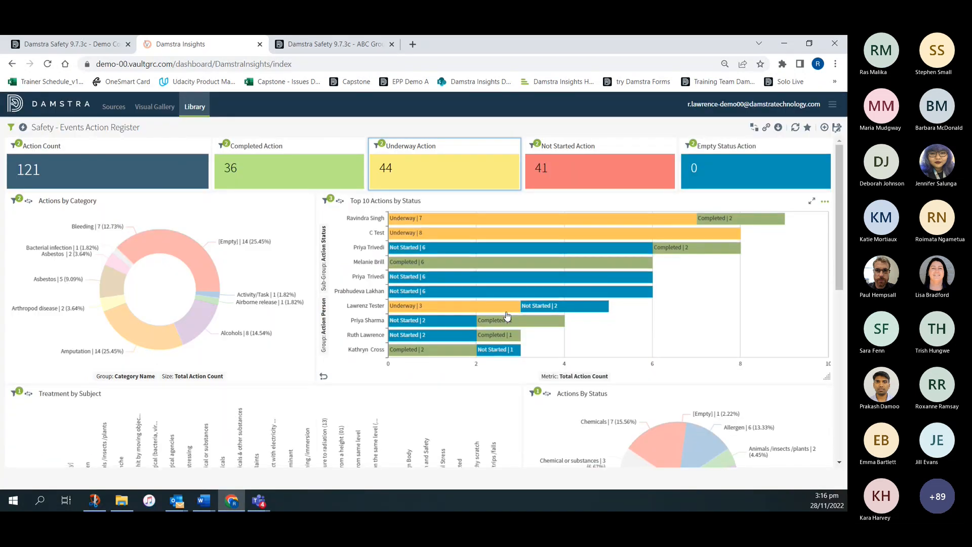
# - Move the Top 10 Actions by Status chart above the action count tiles and stretch it across the full dashboard width
pyautogui.moveTo(476, 198); pyautogui.dragTo(166, 143)
pyautogui.moveTo(520, 326); pyautogui.dragTo(825, 303)
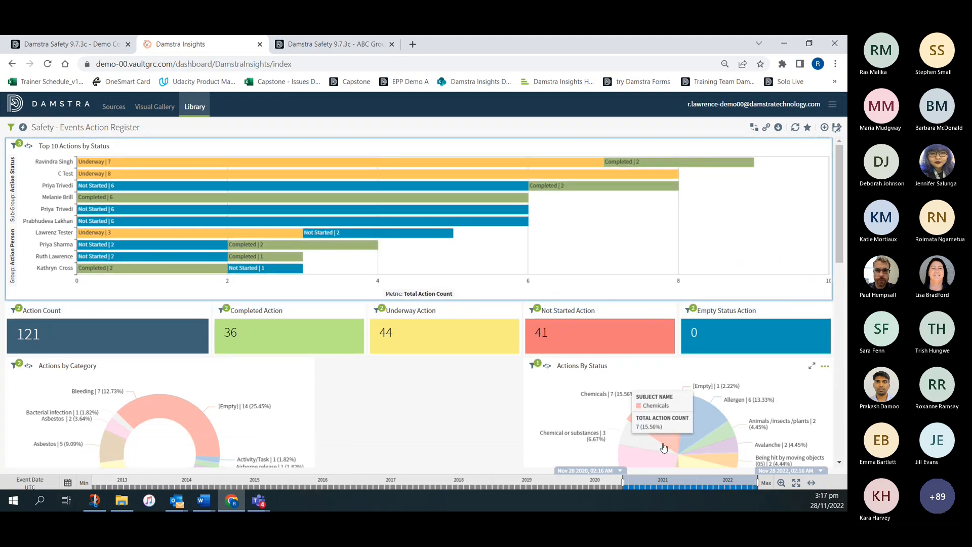
# - Widen the Actions by Category donut chart up to the Actions By Status chart, and make the Actions By Status pie chart taller
pyautogui.scroll(-3, 307, 411)
pyautogui.moveTo(313, 381); pyautogui.dragTo(512, 363)
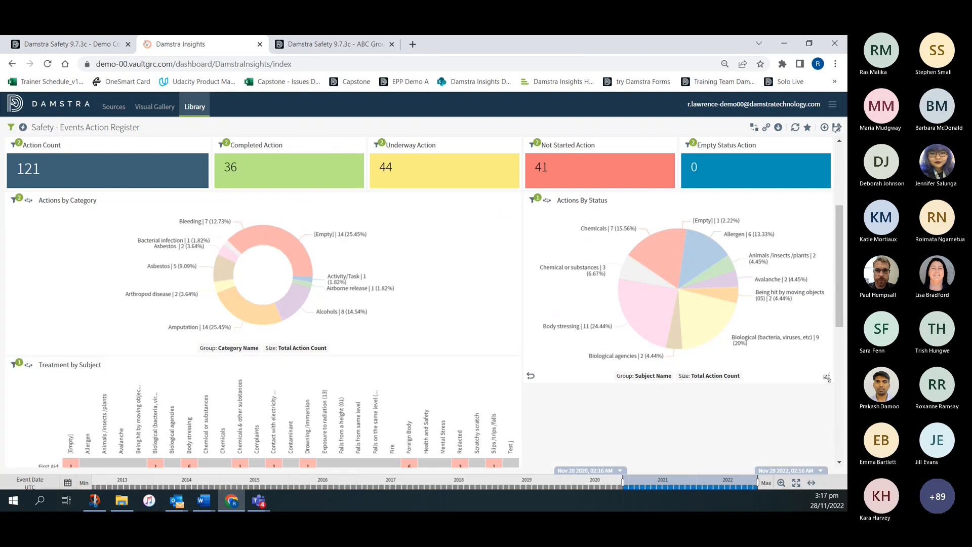
pyautogui.moveTo(827, 377); pyautogui.dragTo(828, 435)
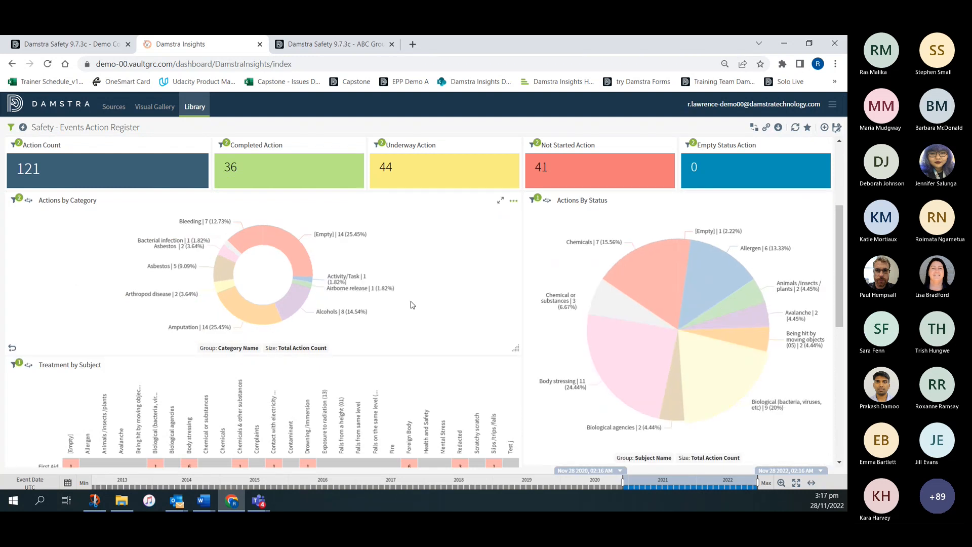
pyautogui.moveTo(325, 315)
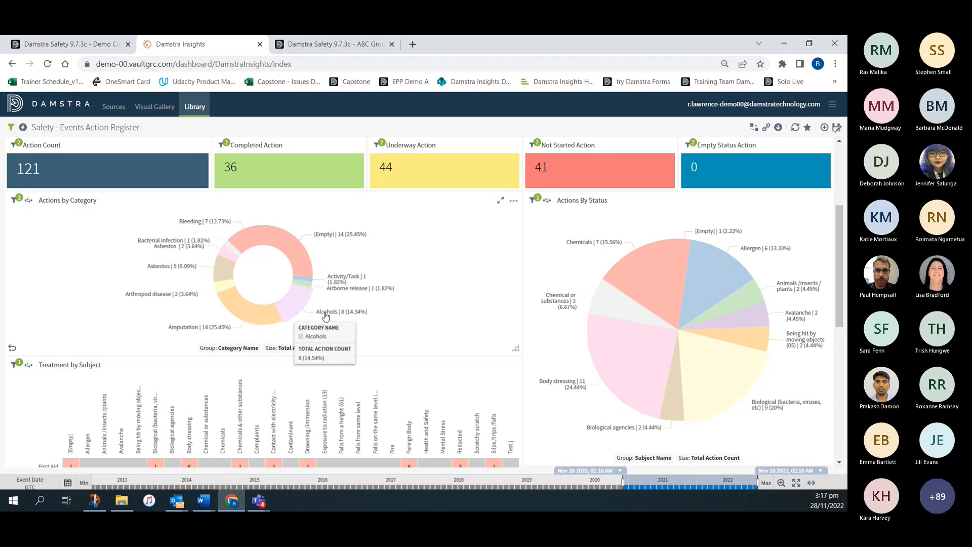
# - Save the dashboard as a new one named "Events last two years", creating copies for all the visuals on it
pyautogui.click(838, 129)
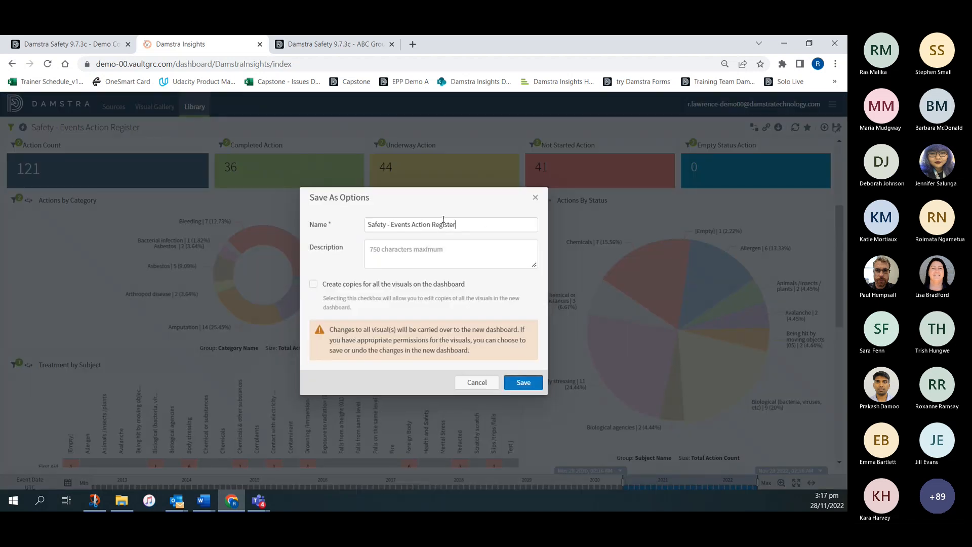
pyautogui.moveTo(457, 222); pyautogui.dragTo(322, 216)
pyautogui.write('Events last two years')
pyautogui.click(334, 284)
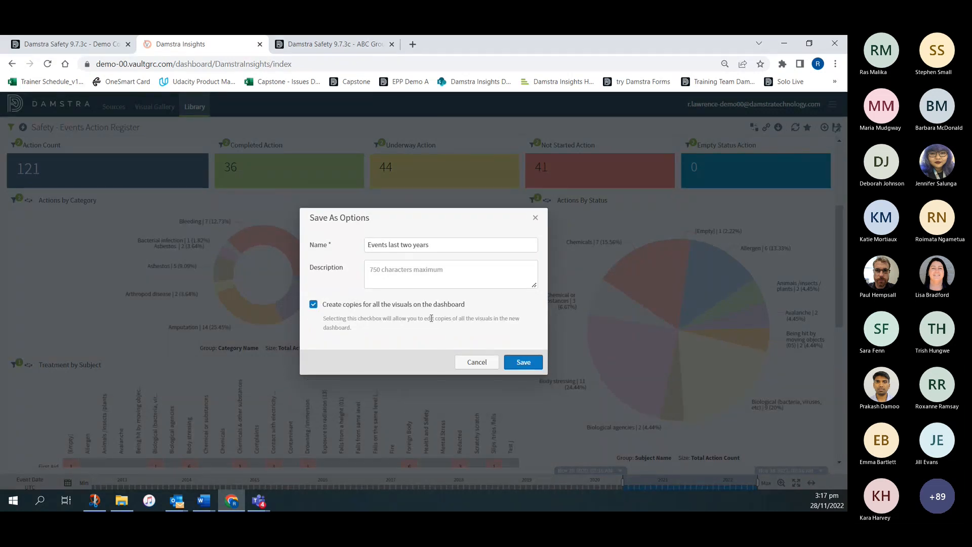
pyautogui.click(523, 362)
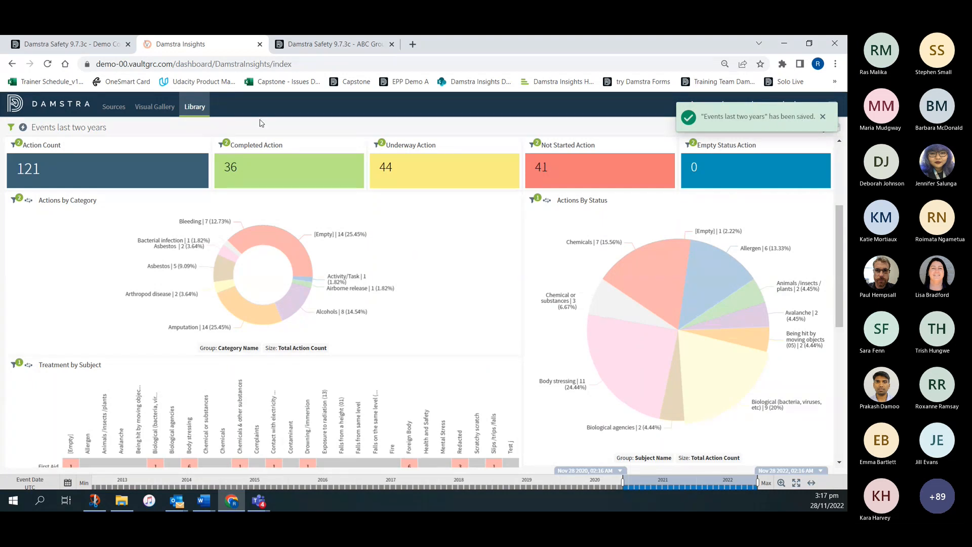
# - Mark the Events last two years dashboard as a favourite in the library, and view its copied visuals in the Visual Gallery
pyautogui.click(195, 107)
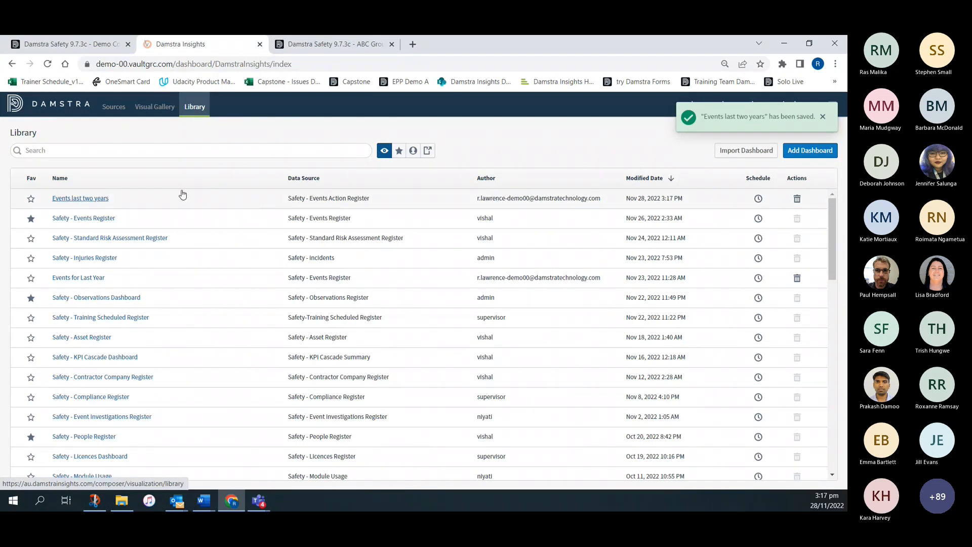
pyautogui.click(34, 199)
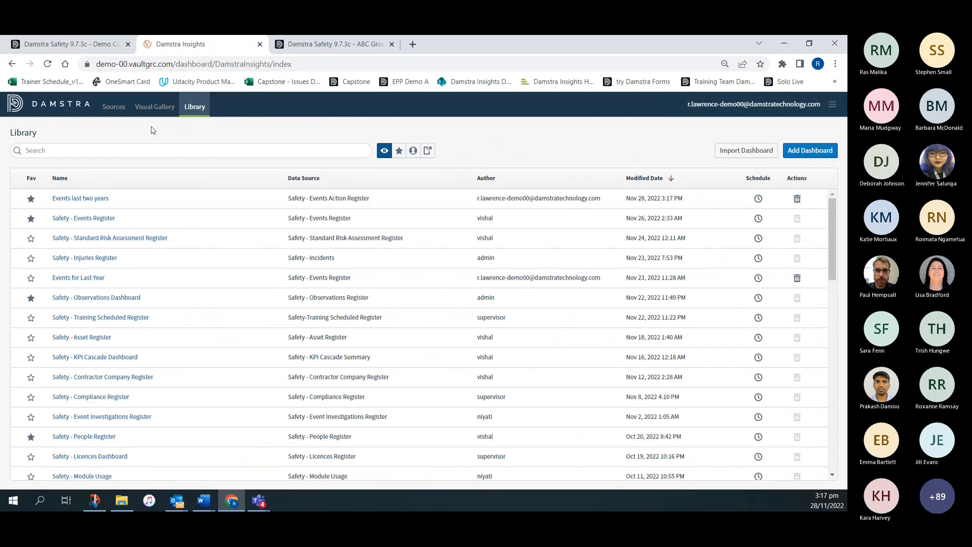
pyautogui.click(149, 109)
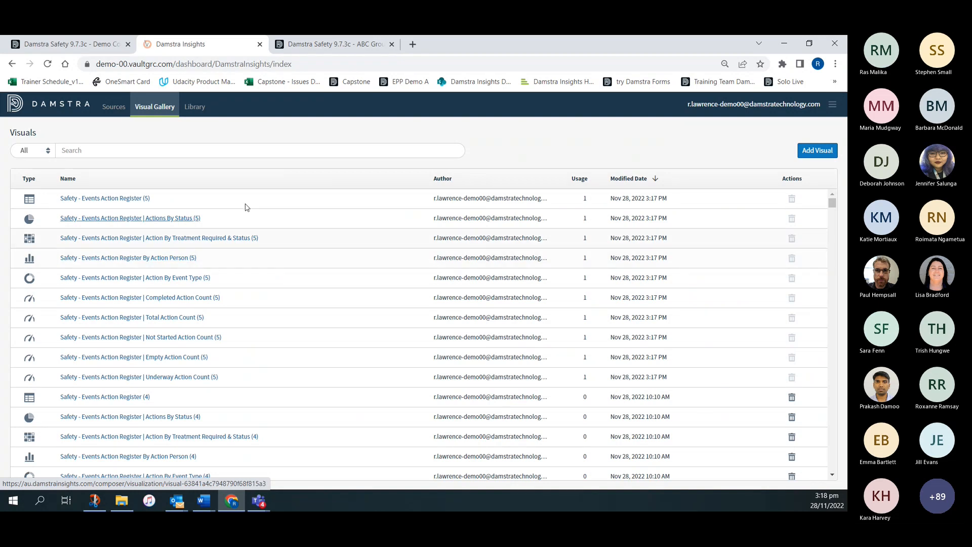
# - Delete the Events last two years dashboard from the library
pyautogui.click(193, 107)
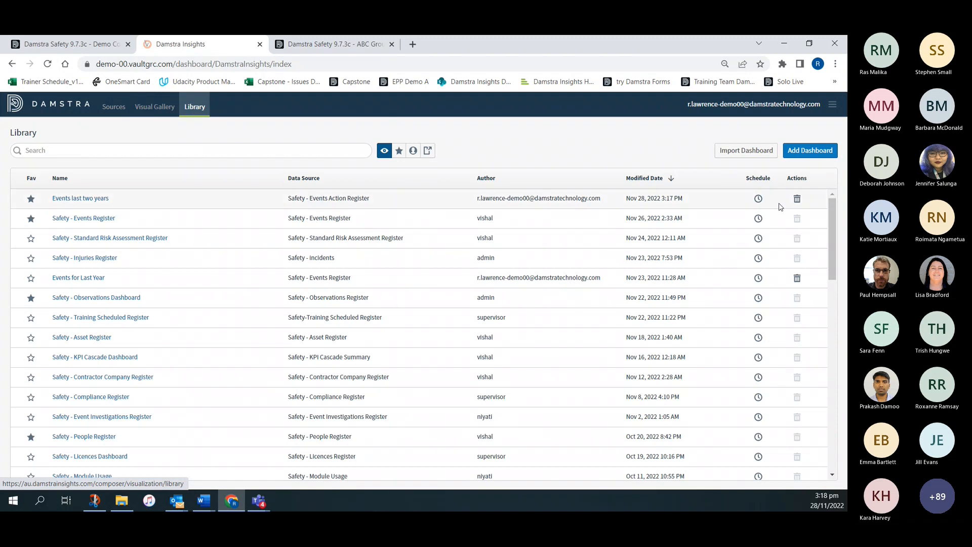
pyautogui.click(797, 199)
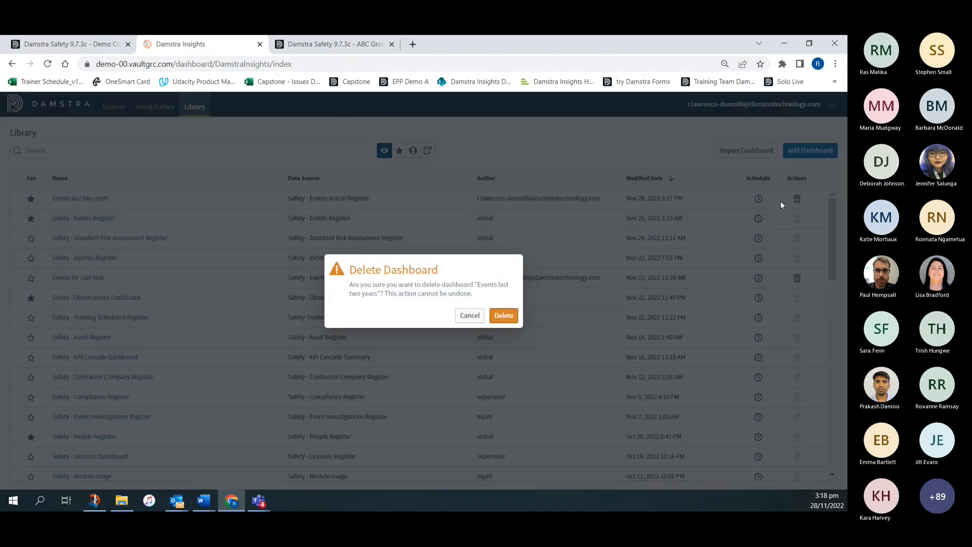
pyautogui.click(504, 319)
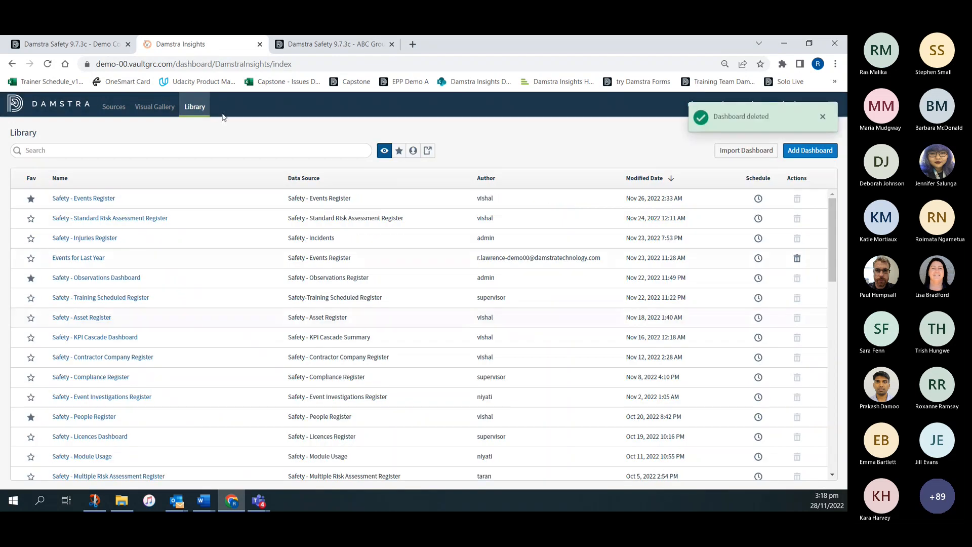
# - Delete the Safety - Events Action Register (5) table visual from the Visual Gallery
pyautogui.click(156, 108)
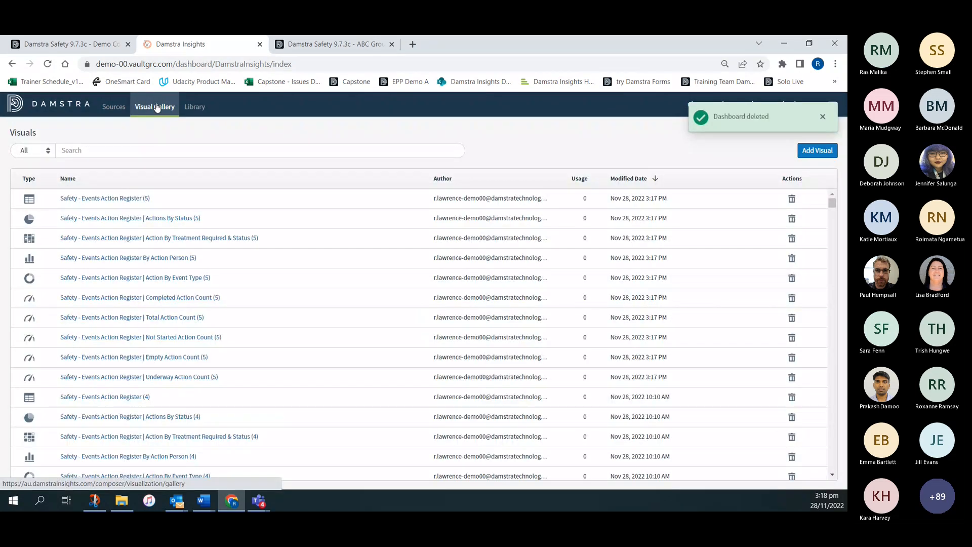
pyautogui.click(792, 198)
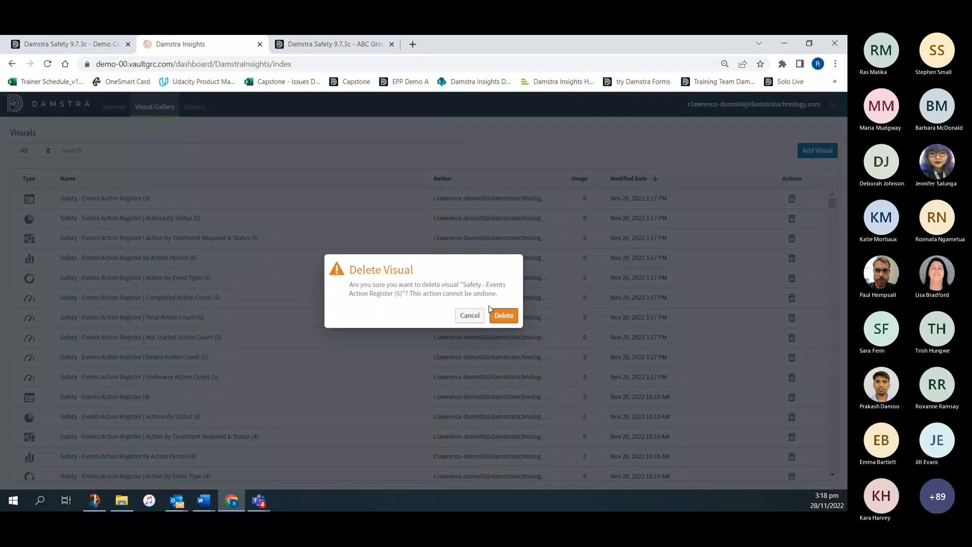
pyautogui.click(502, 315)
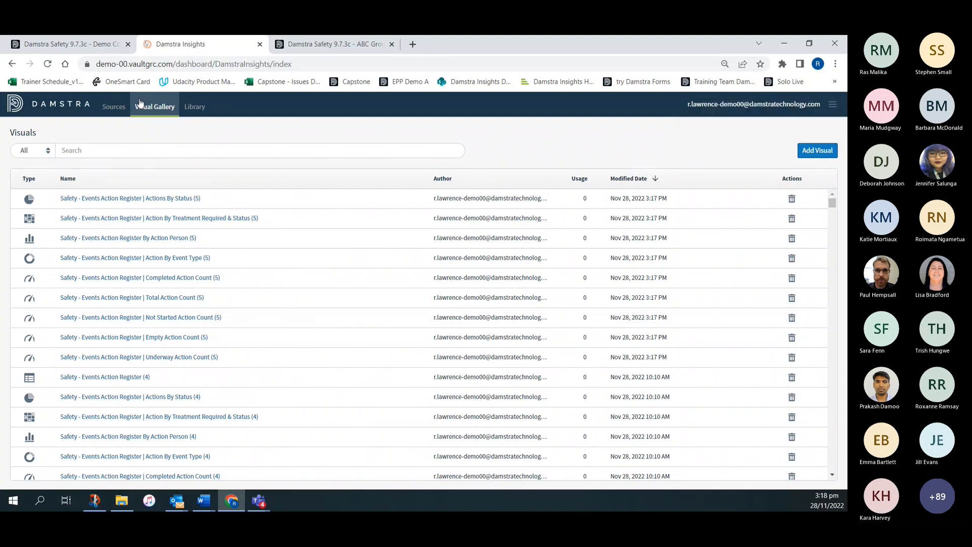
# - Search the dashboard library for "even", and clear the search
pyautogui.click(195, 107)
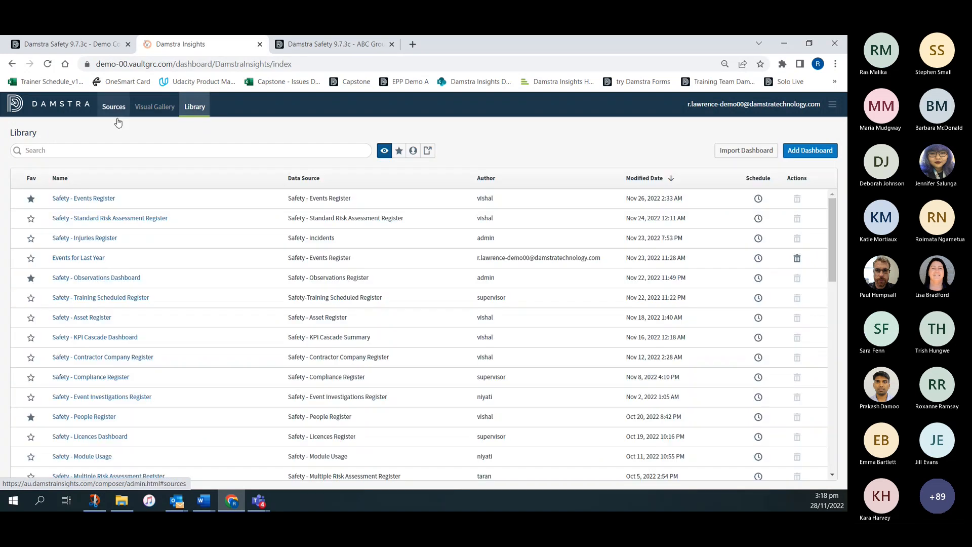
pyautogui.click(42, 149)
pyautogui.write('even')
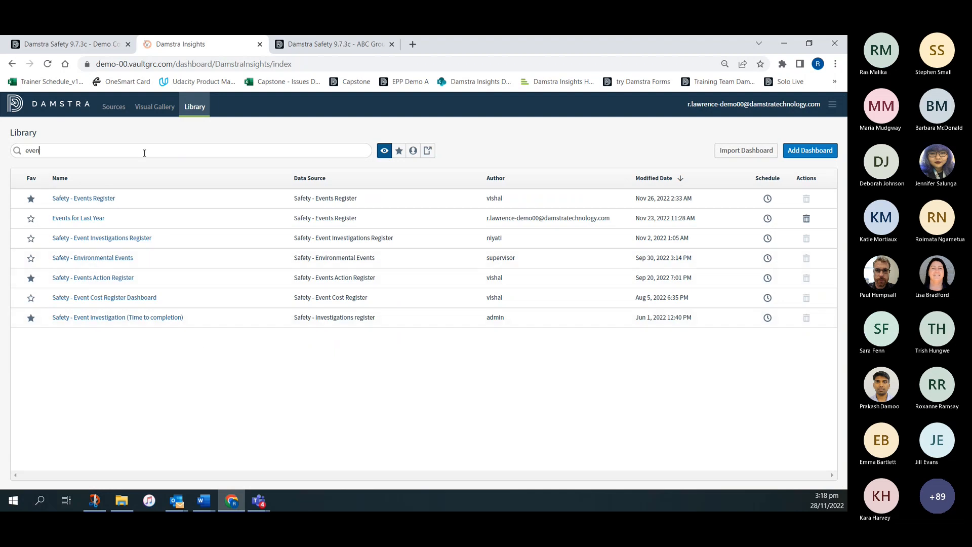
pyautogui.hotkey('ctrl', 'a')
pyautogui.press('BackSpace')
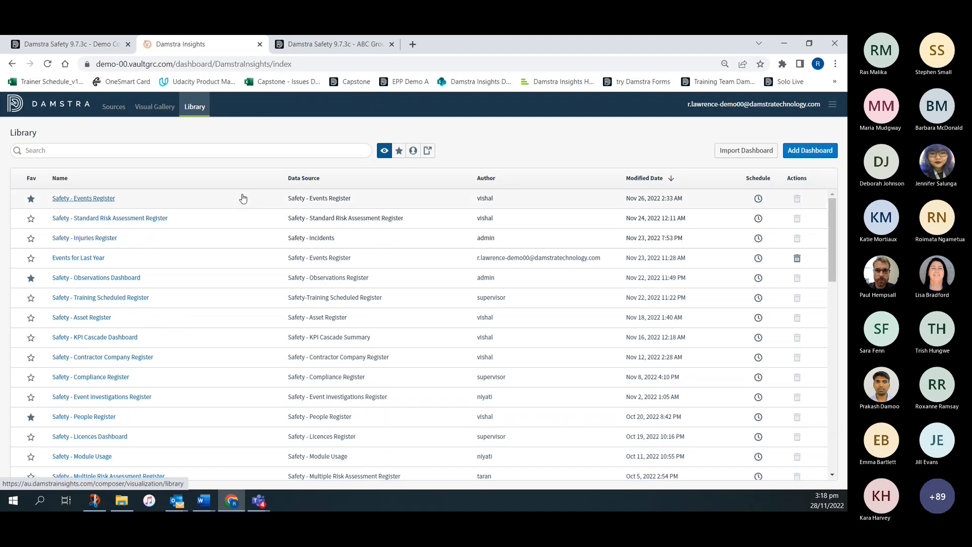
# - Look through the full dashboard list, sorting it by modified date oldest first and back to newest first
pyautogui.scroll(-15, 243, 198)
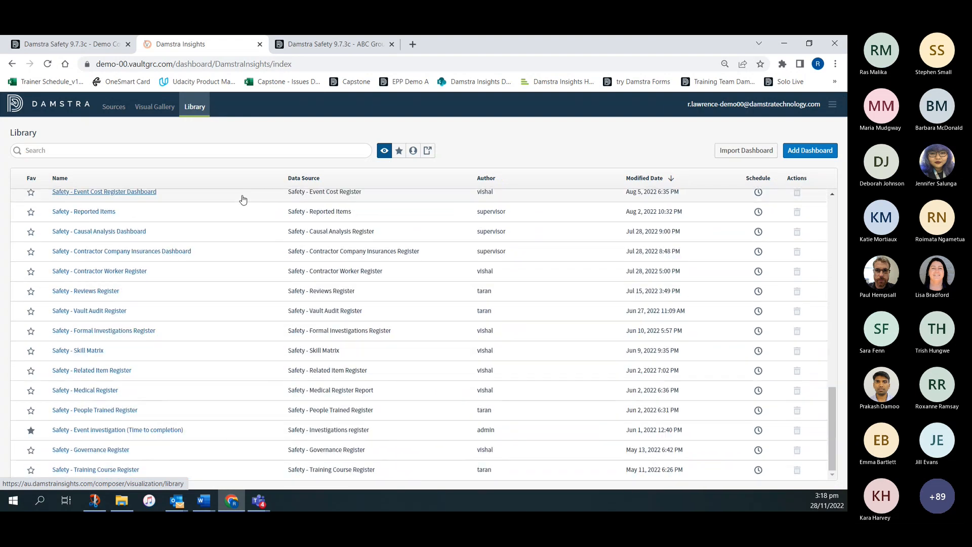
pyautogui.scroll(7, 244, 207)
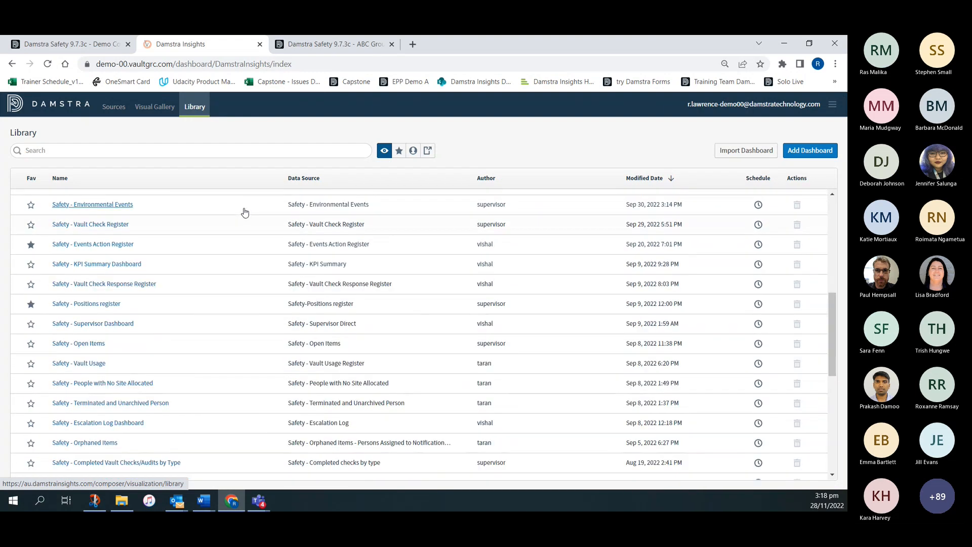
pyautogui.scroll(5, 245, 212)
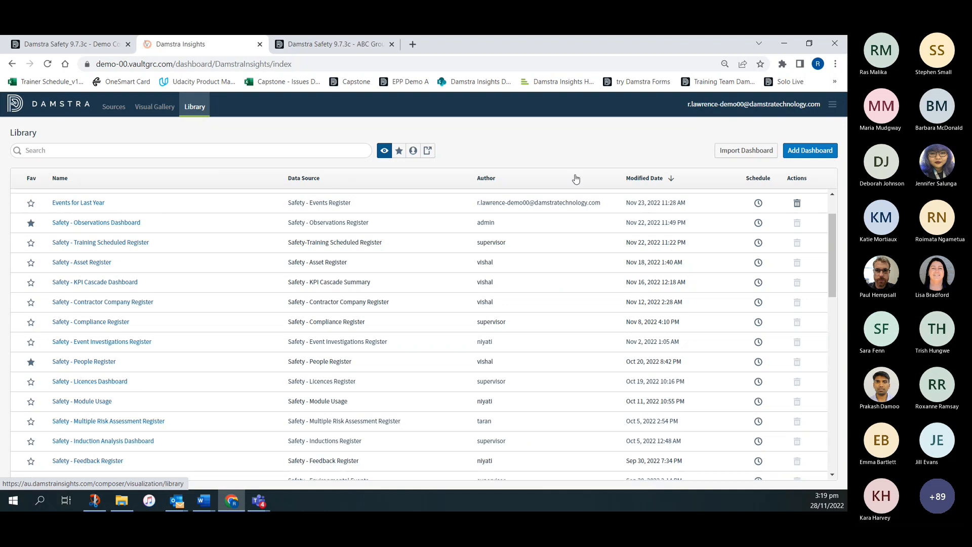
pyautogui.click(641, 179)
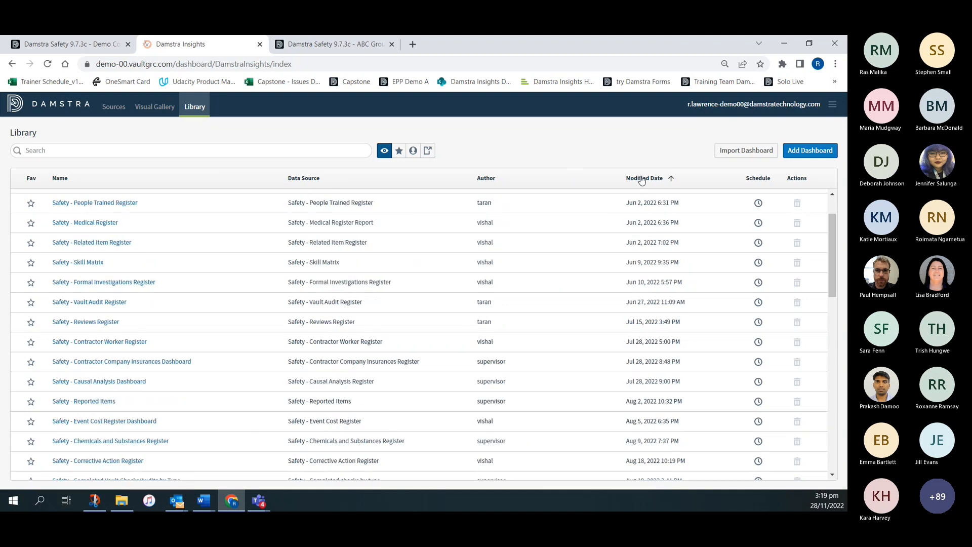
pyautogui.click(642, 180)
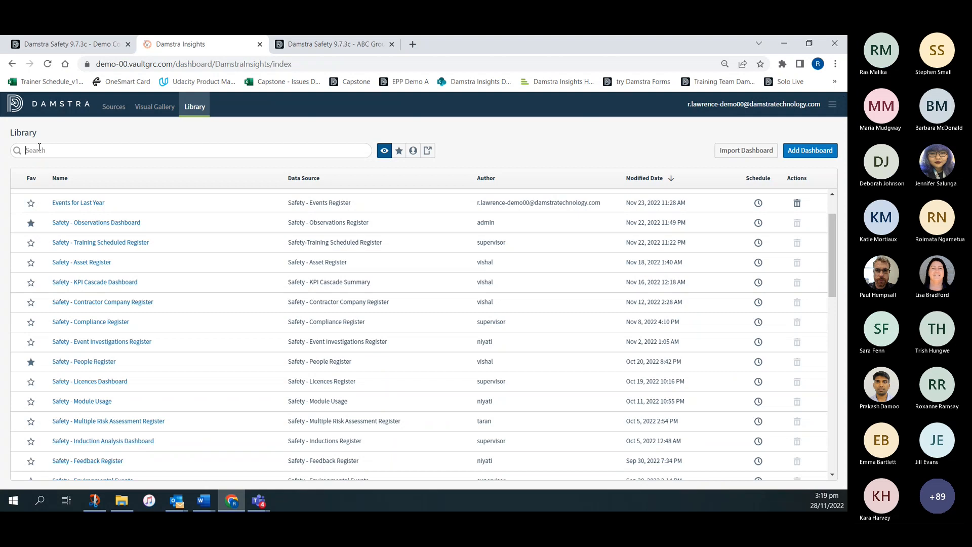
# - Search the library for "pos" and open the Safety - Positions register dashboard
pyautogui.write('pos')
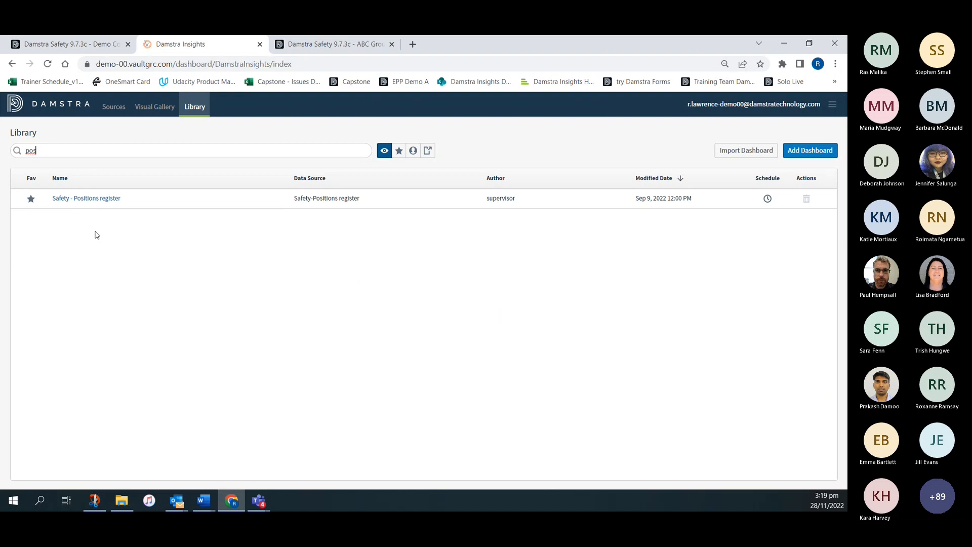
pyautogui.click(88, 200)
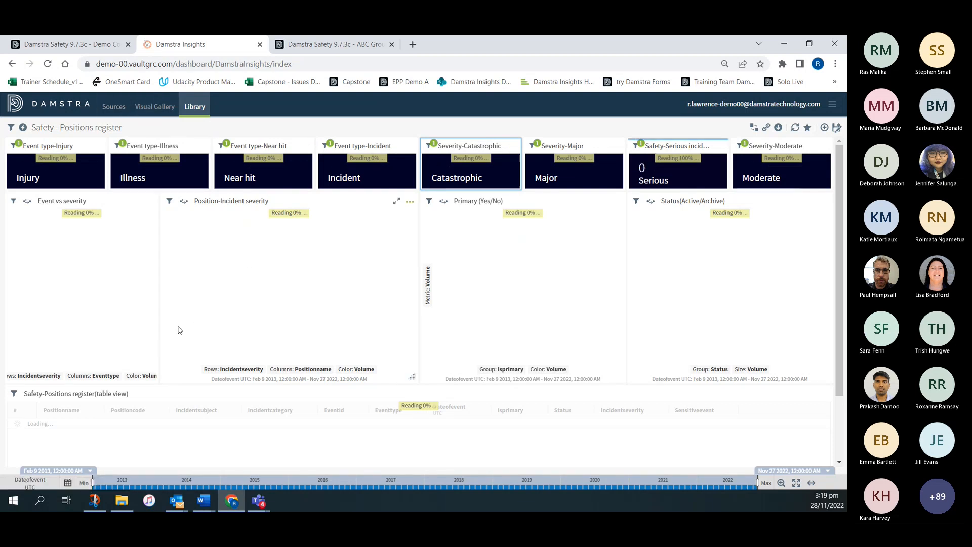
# - Set the time range of the Safety - Positions register dashboard to the Current Year preset
pyautogui.click(68, 483)
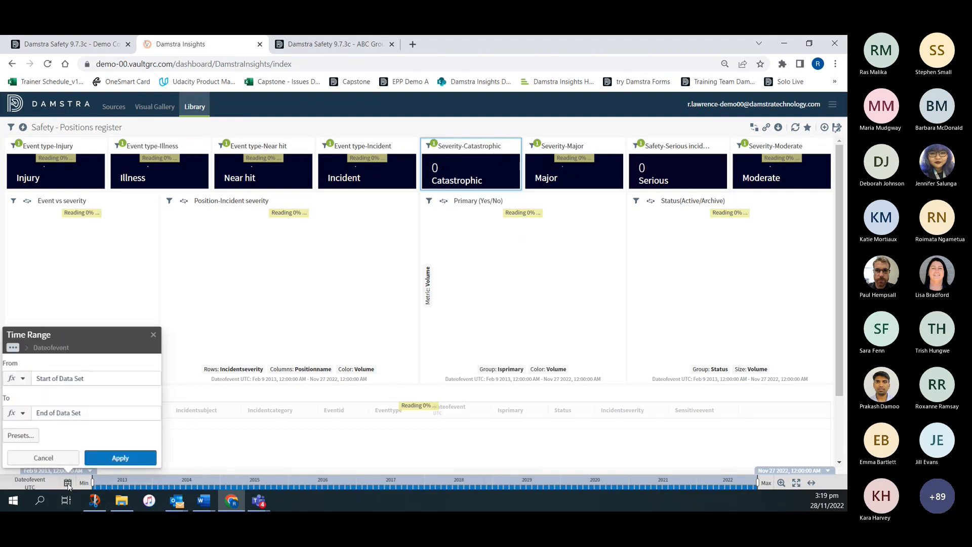
pyautogui.click(22, 436)
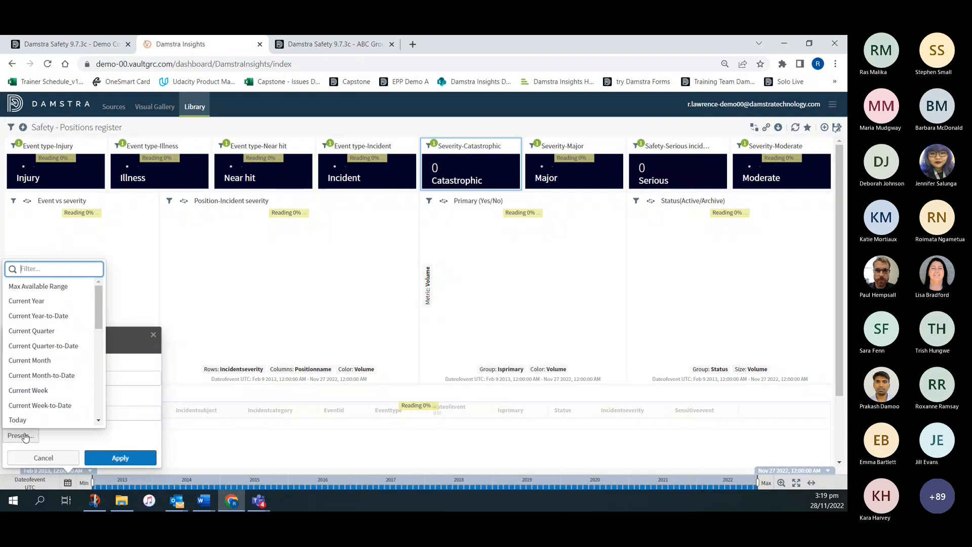
pyautogui.click(34, 302)
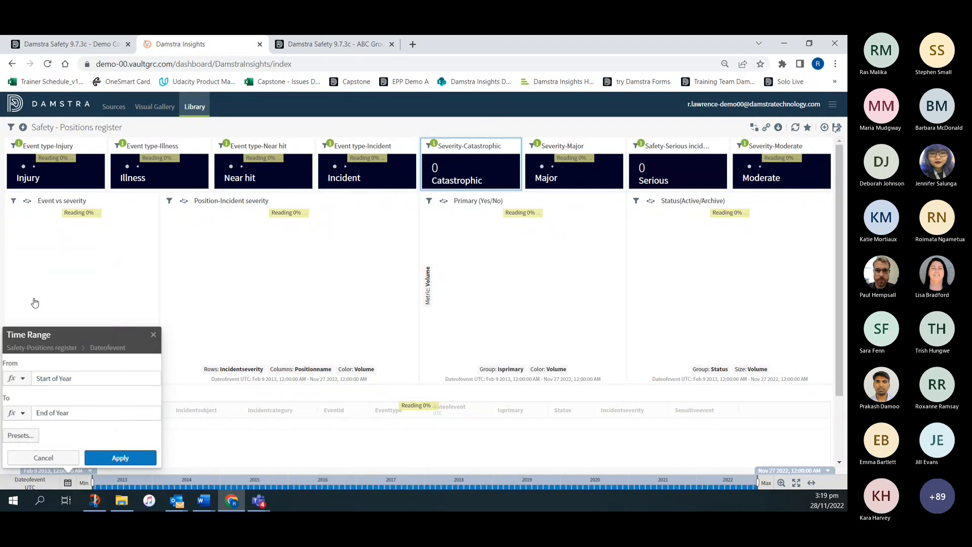
pyautogui.click(120, 458)
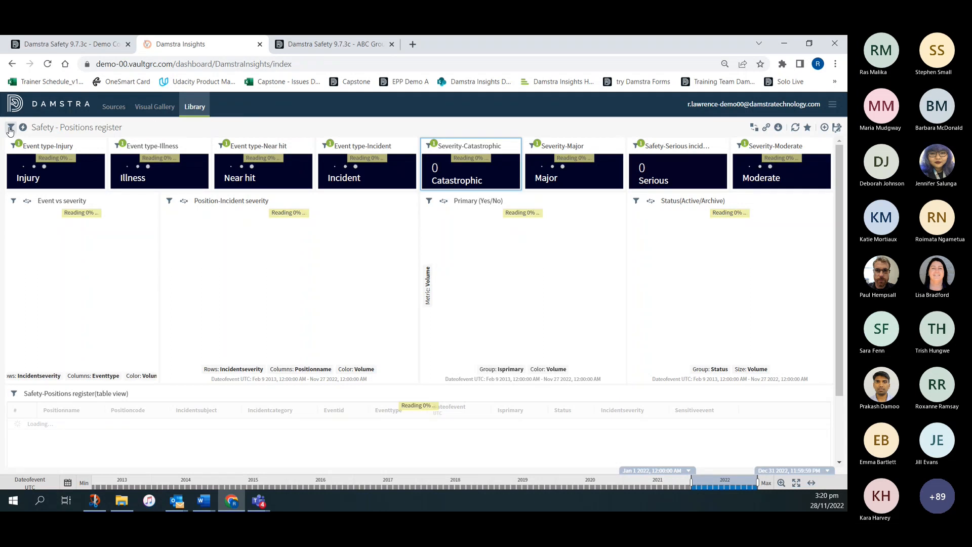
# - Add a dashboard filter on Incidentseverity that includes Catastrophic (LTI Injury/Illness), High, Insignificant, Major and Moderate, and apply it
pyautogui.click(9, 128)
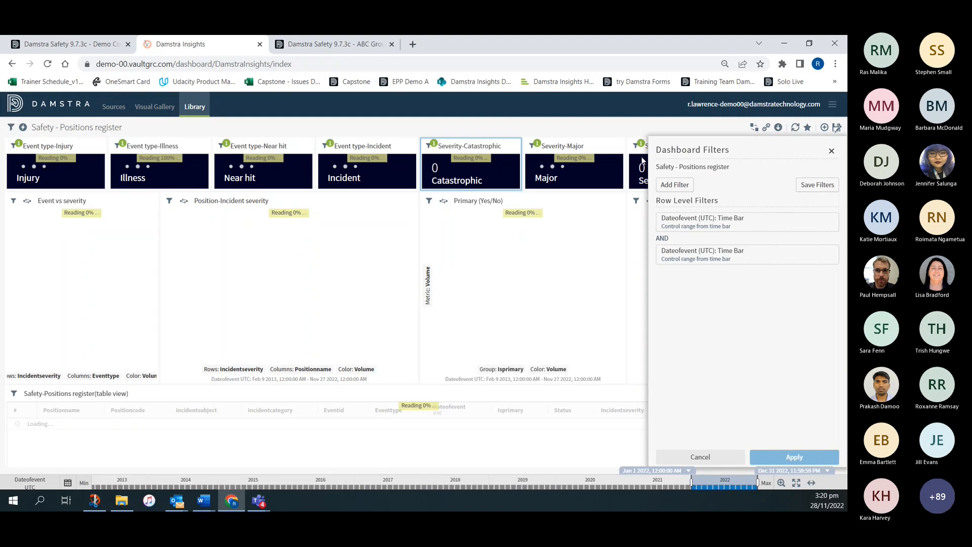
pyautogui.click(677, 186)
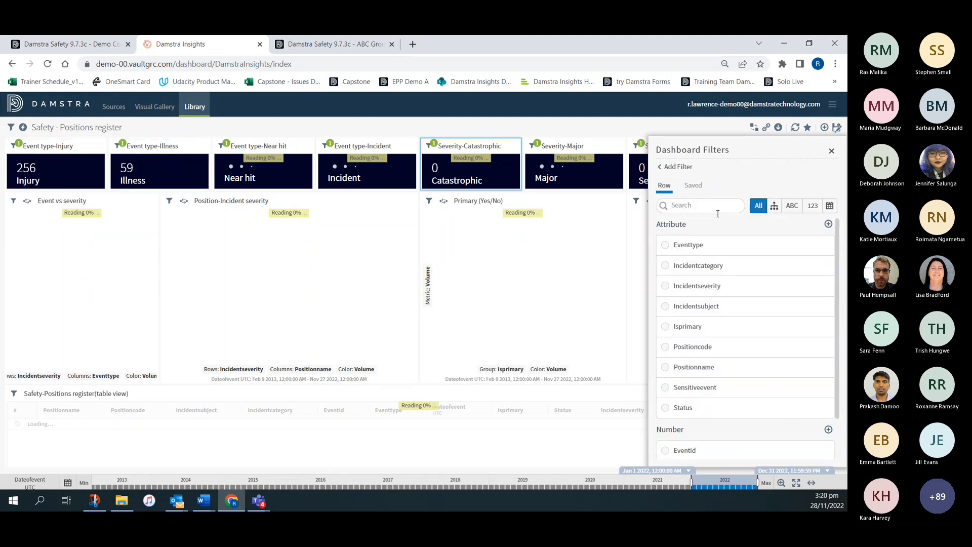
pyautogui.click(668, 289)
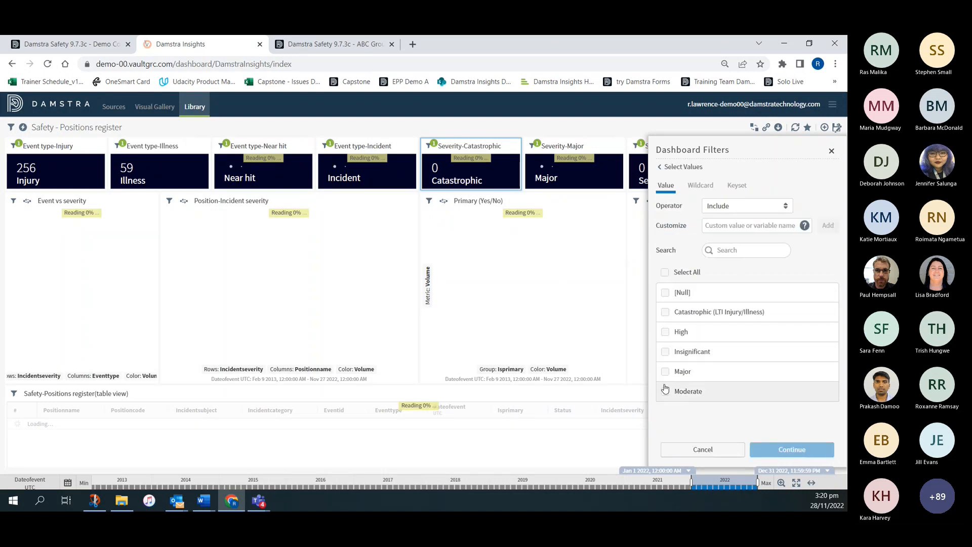
pyautogui.click(665, 352)
pyautogui.click(666, 372)
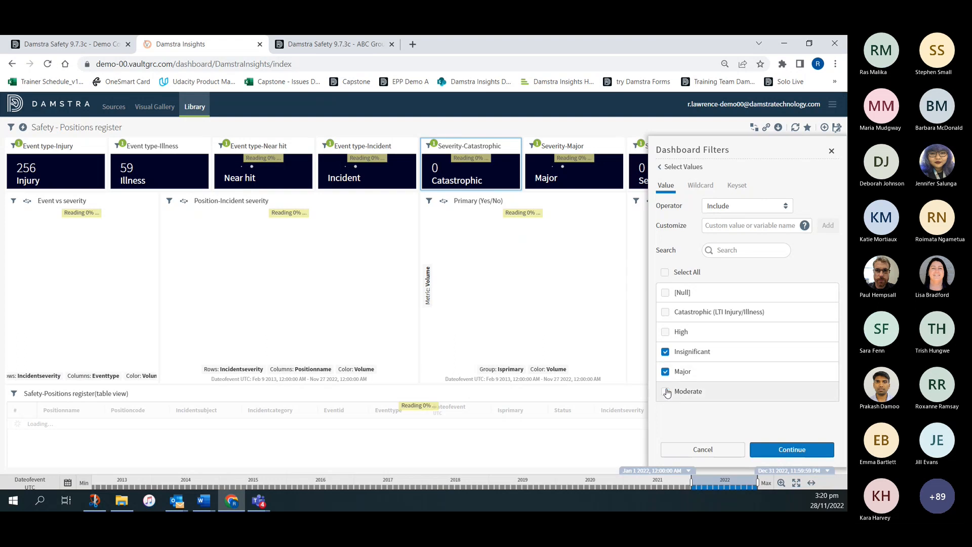
pyautogui.click(665, 391)
pyautogui.click(665, 333)
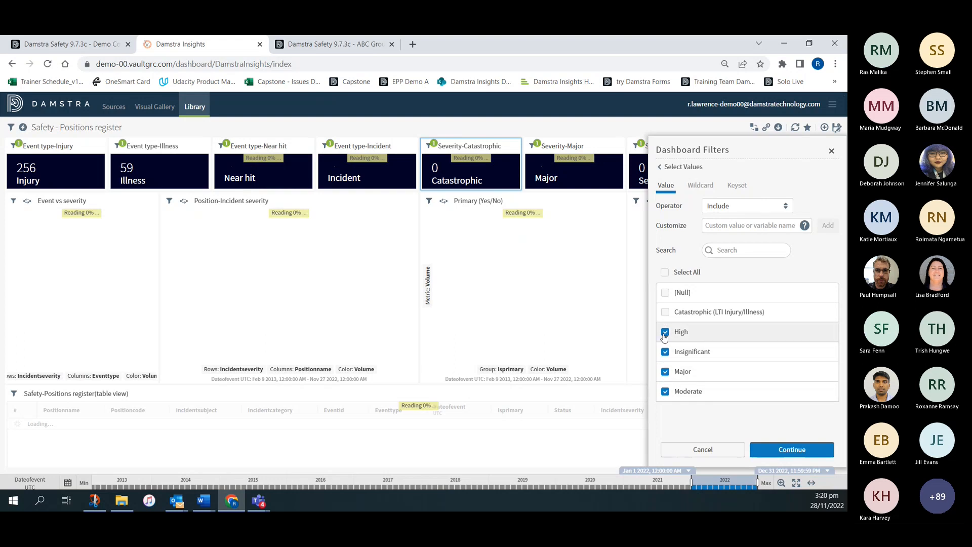
pyautogui.click(665, 312)
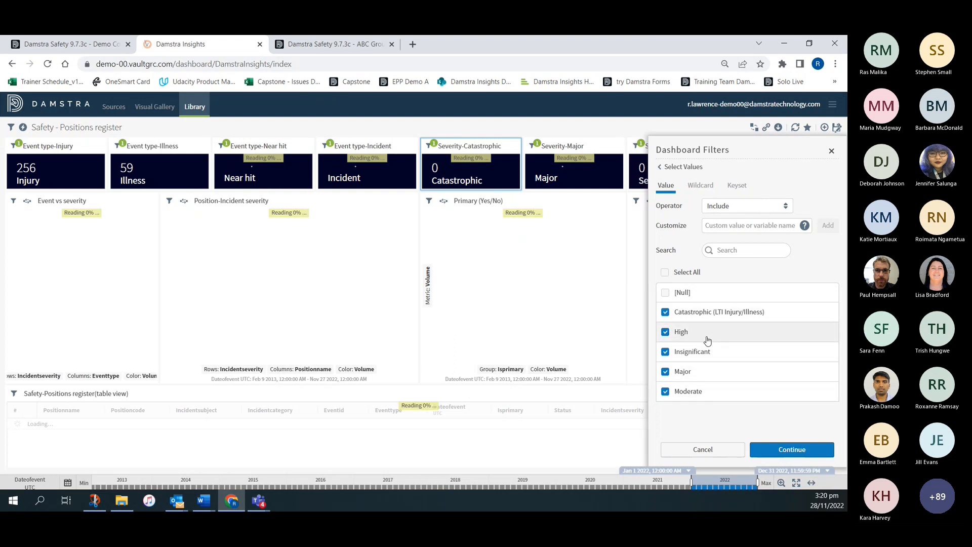
pyautogui.click(788, 450)
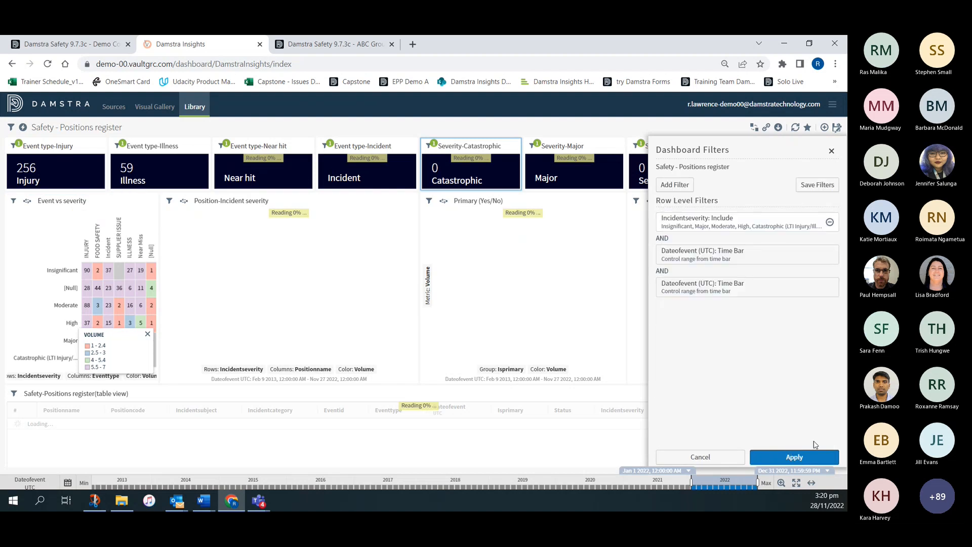
pyautogui.click(811, 458)
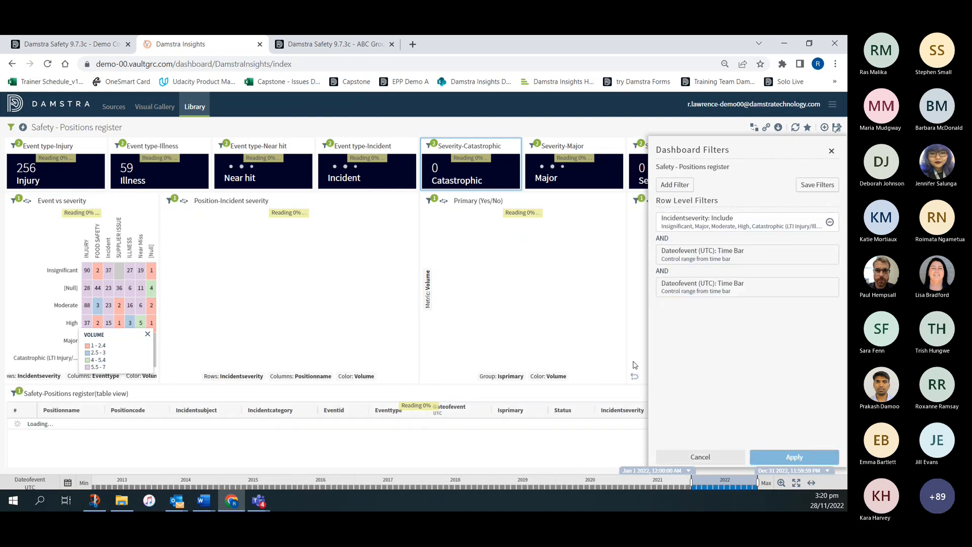
pyautogui.click(831, 152)
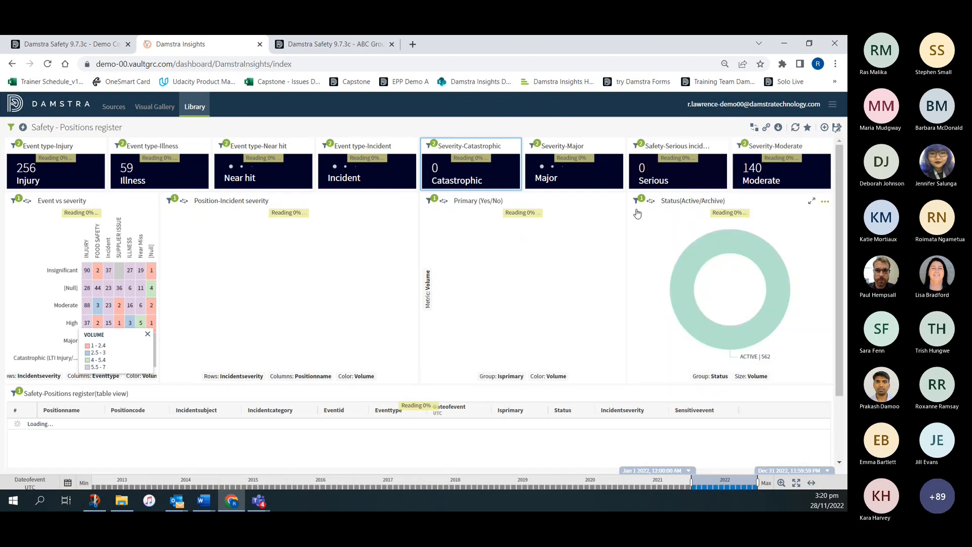
# - Hide the volume legend on the Event vs severity heatmap and group the Status(Active/Archive) donut by Incidentcategory
pyautogui.click(148, 334)
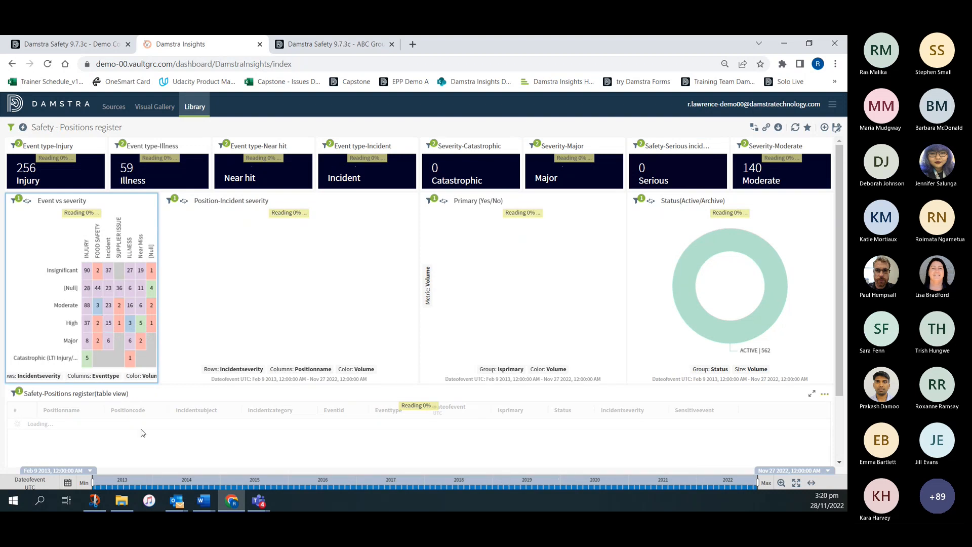
pyautogui.moveTo(87, 271)
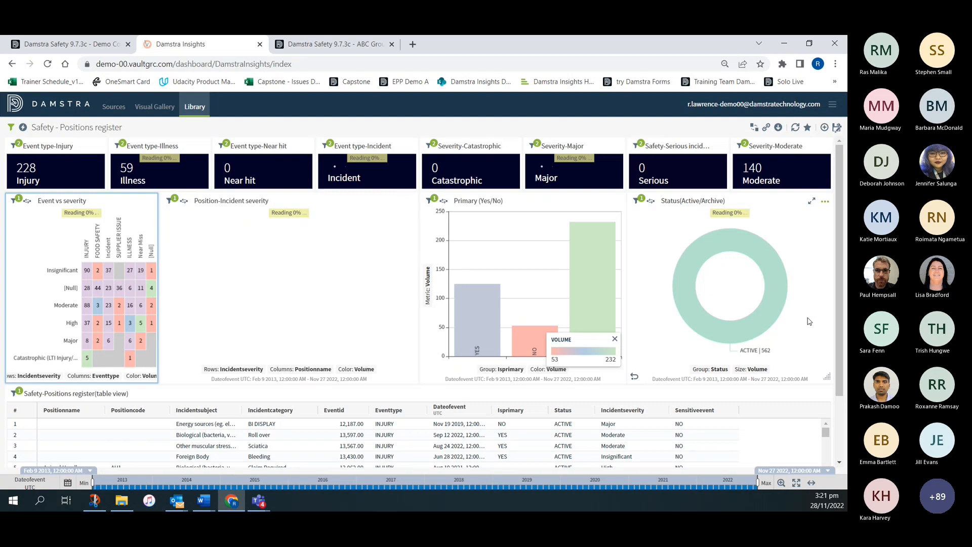
pyautogui.click(711, 370)
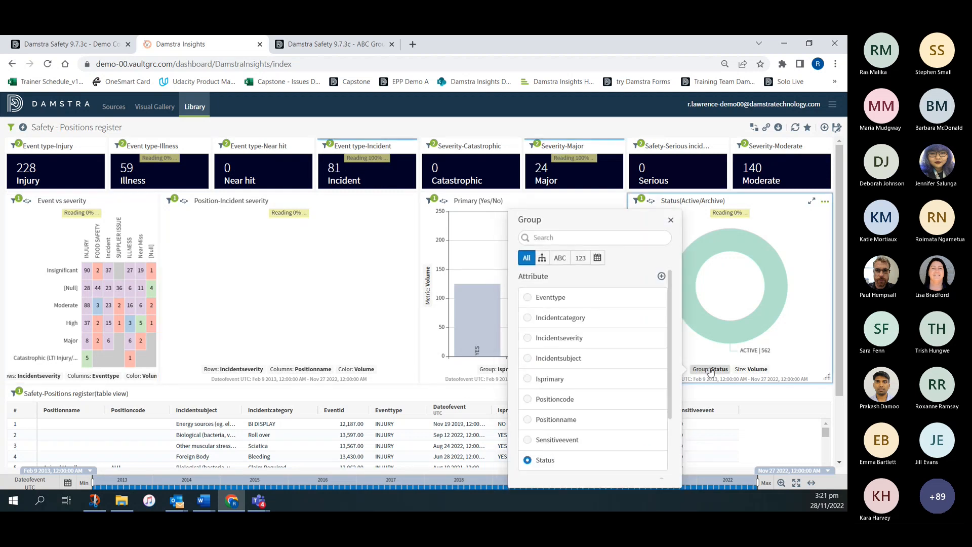
pyautogui.click(529, 319)
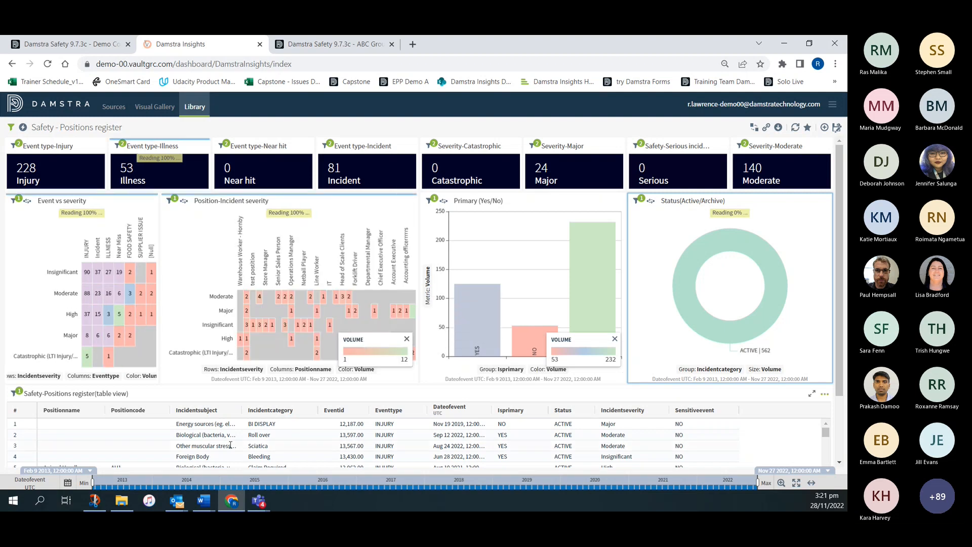
# - Widen the Position-Incident severity heatmap to the dashboard's edge, hiding its legend, and exclude its Major / [Empty] combination
pyautogui.click(406, 339)
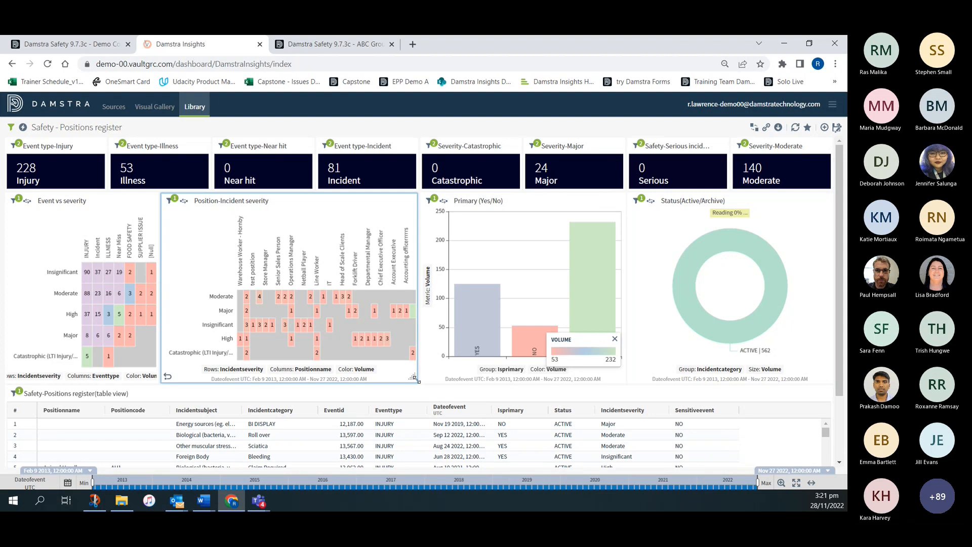
pyautogui.moveTo(411, 378); pyautogui.dragTo(828, 377)
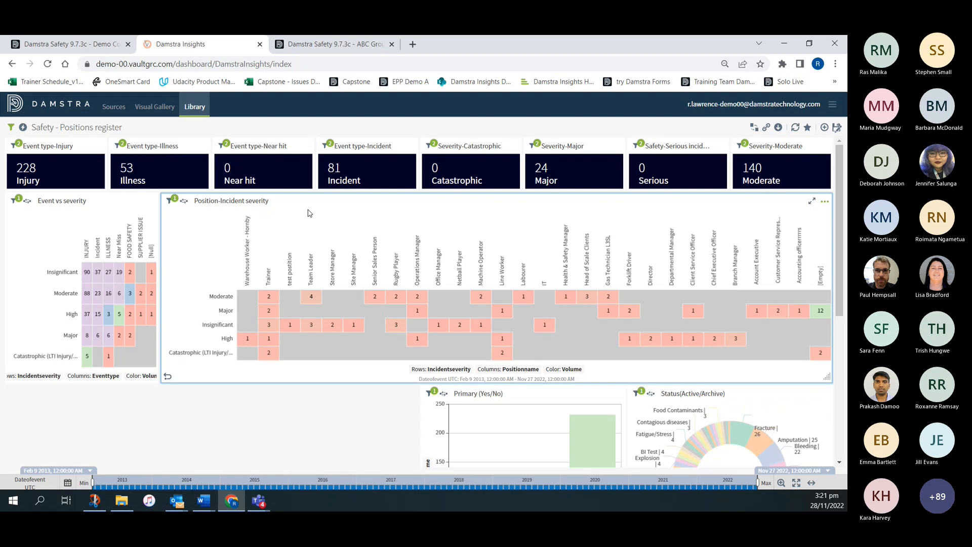
pyautogui.moveTo(310, 297)
pyautogui.moveTo(595, 297)
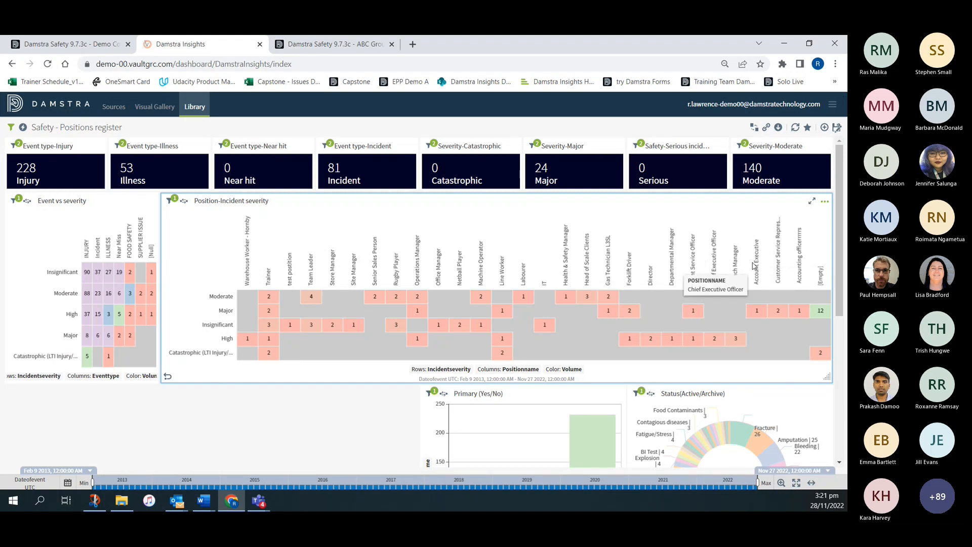
pyautogui.click(822, 312)
pyautogui.click(793, 262)
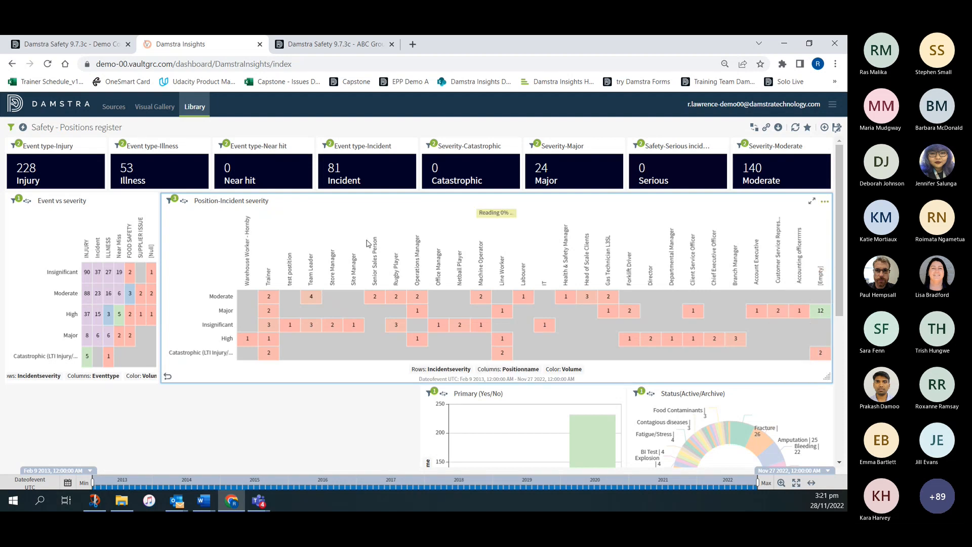
# - Rename the Status(Active/Archive) donut visual as Incident Categories
pyautogui.scroll(-4, 456, 355)
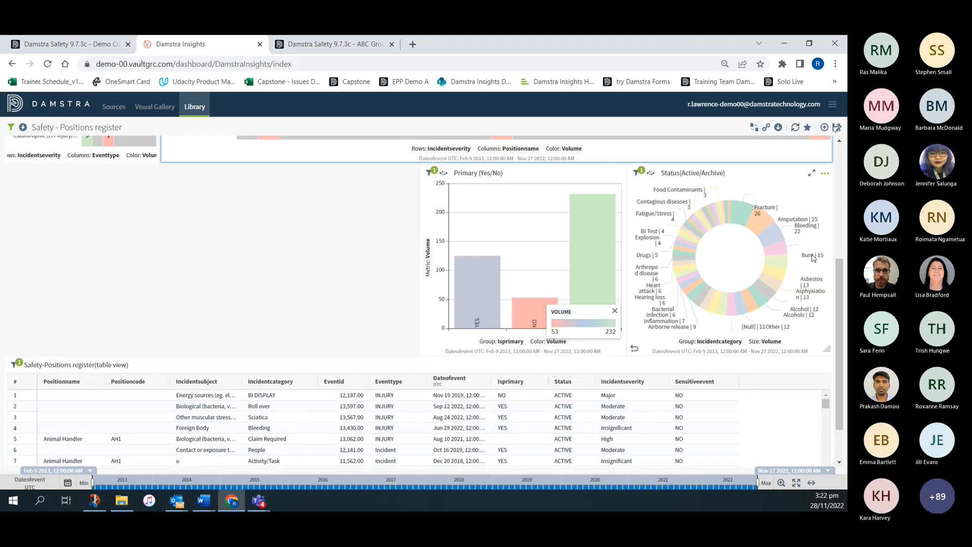
pyautogui.click(676, 173)
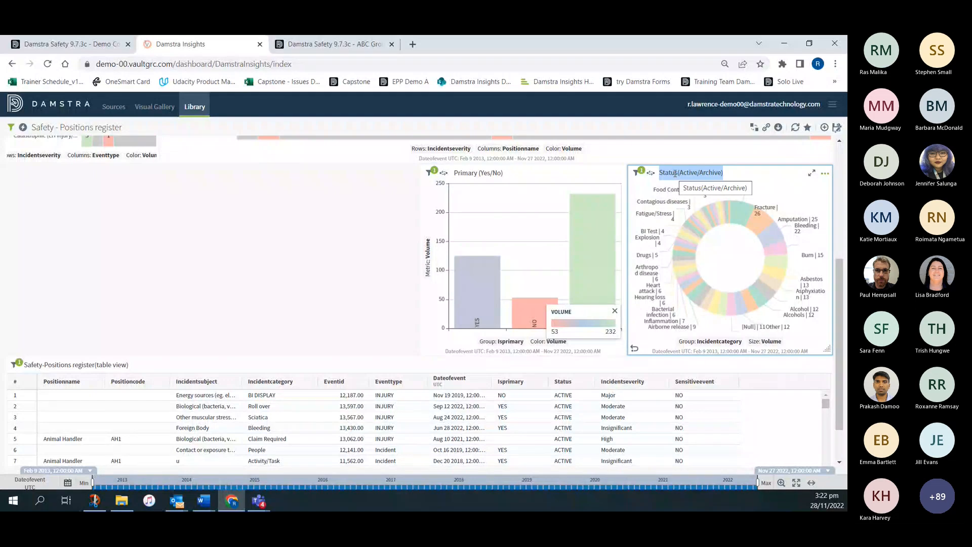
pyautogui.press('BackSpace')
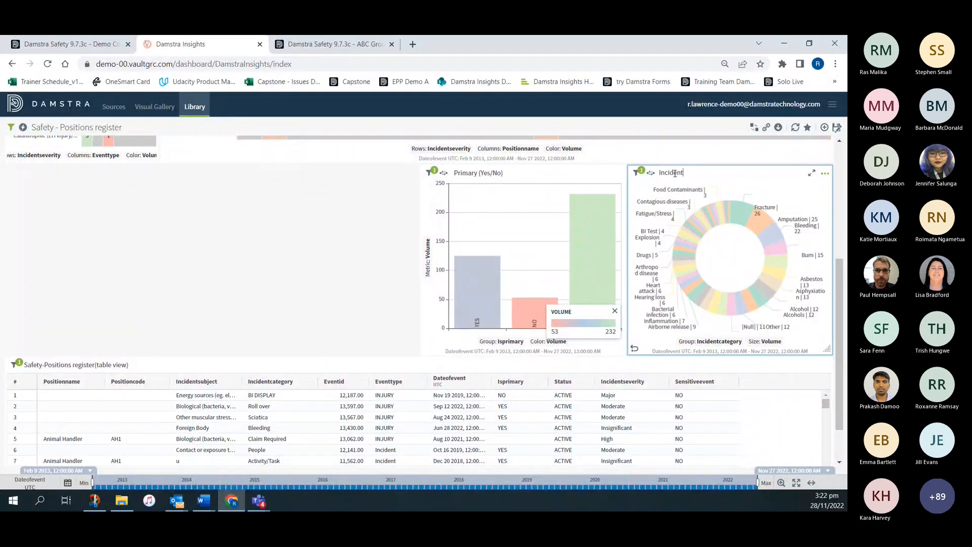
pyautogui.write('Incident Categories')
# - Limit the Incident Categories donut to 10 categories in its sort and limit settings and apply the change
pyautogui.click(825, 174)
pyautogui.click(790, 203)
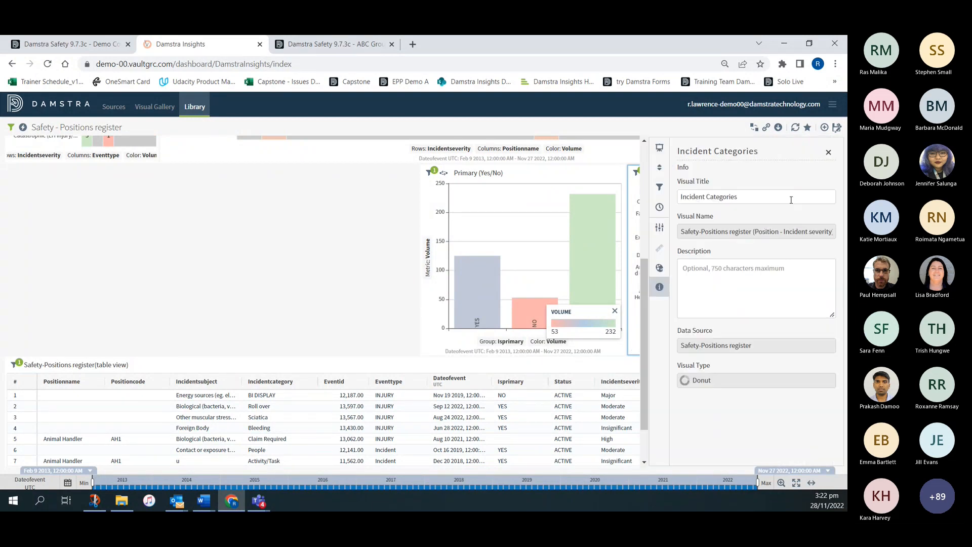
pyautogui.click(660, 169)
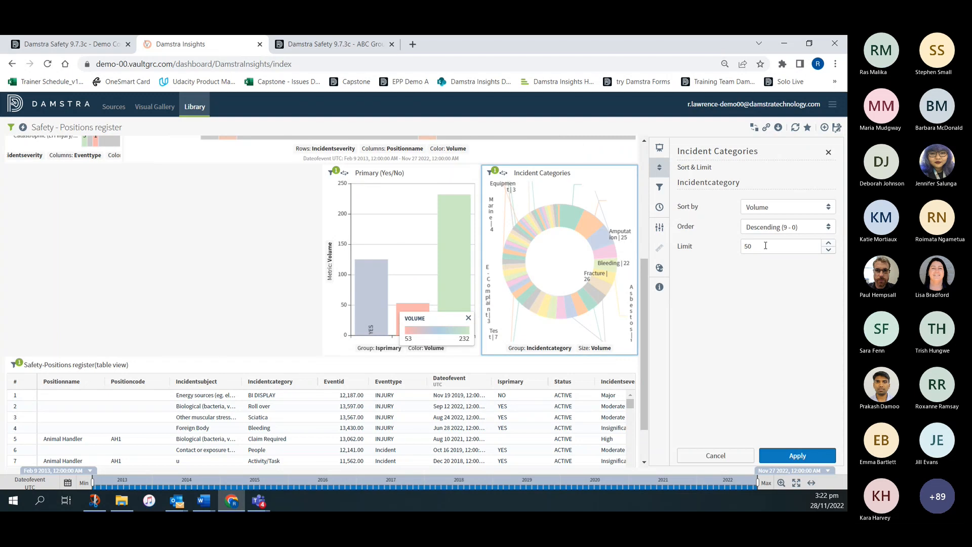
pyautogui.moveTo(764, 246); pyautogui.dragTo(716, 251)
pyautogui.write('10')
pyautogui.click(809, 458)
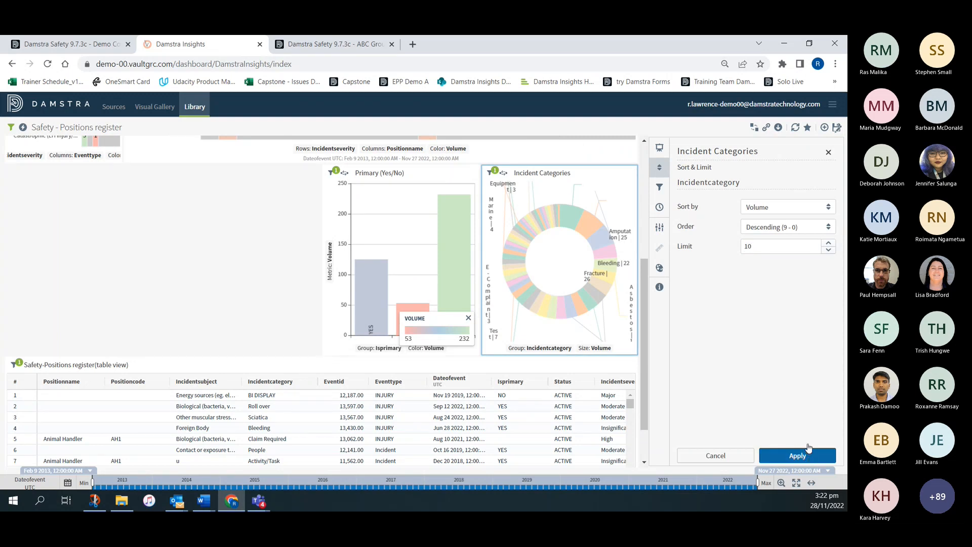
pyautogui.click(829, 152)
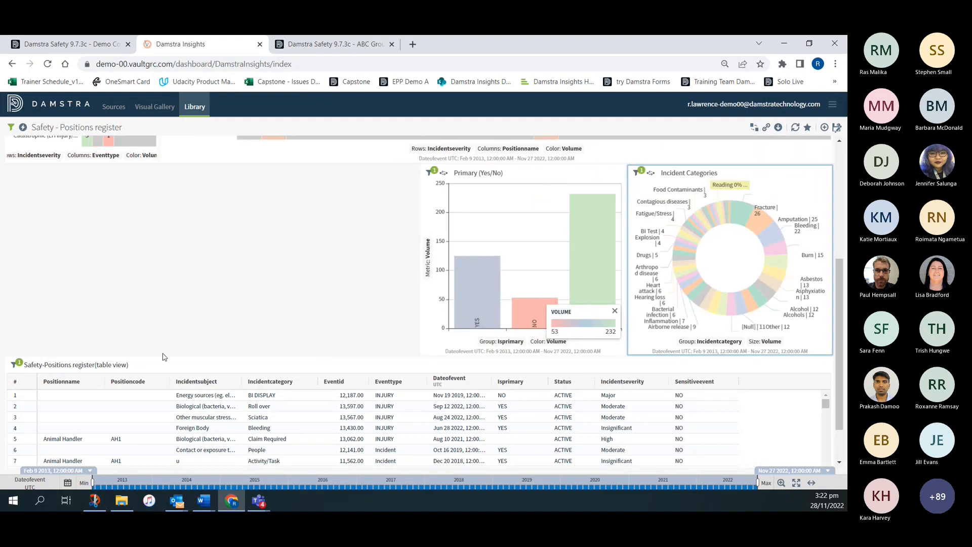
# - Widen the Event vs severity heatmap to just over half of the dashboard's width
pyautogui.scroll(3, 163, 357)
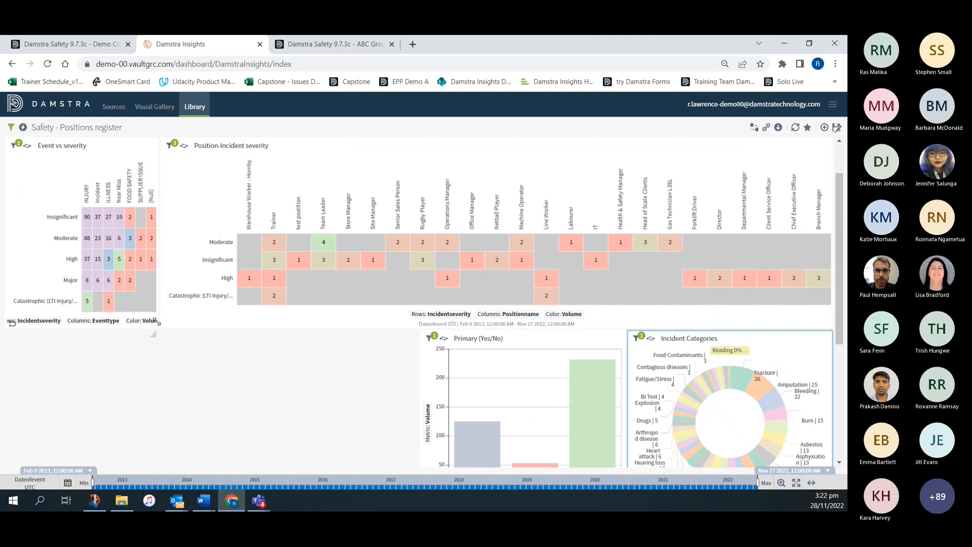
pyautogui.moveTo(157, 321); pyautogui.dragTo(491, 324)
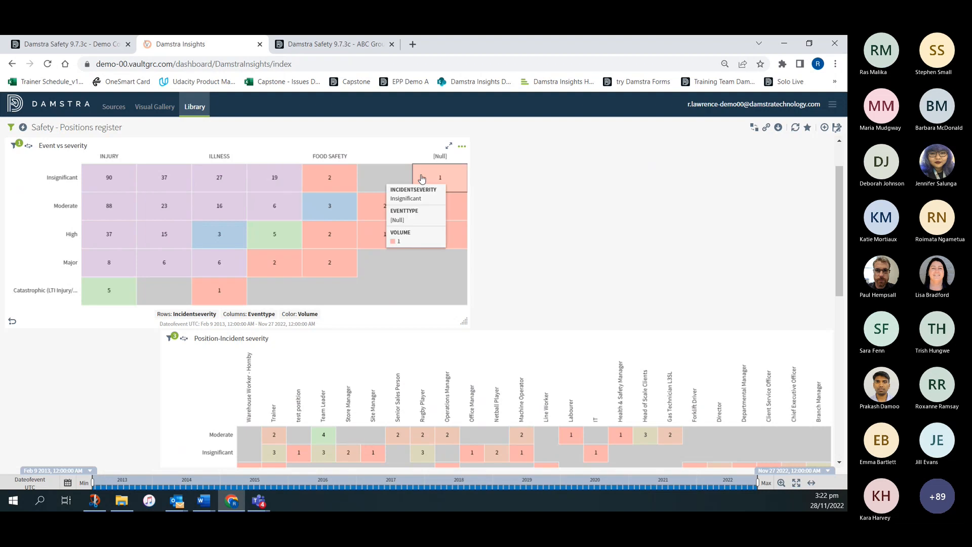
# - Filter the Event vs severity heatmap to include the event types INJURY, Incident and Near Miss, and stretch it to full dashboard width
pyautogui.click(13, 148)
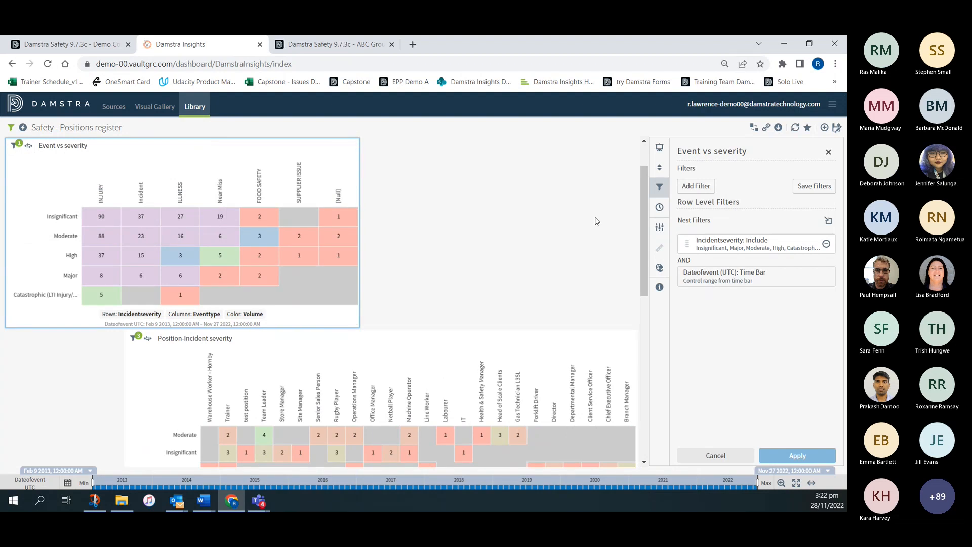
pyautogui.click(692, 187)
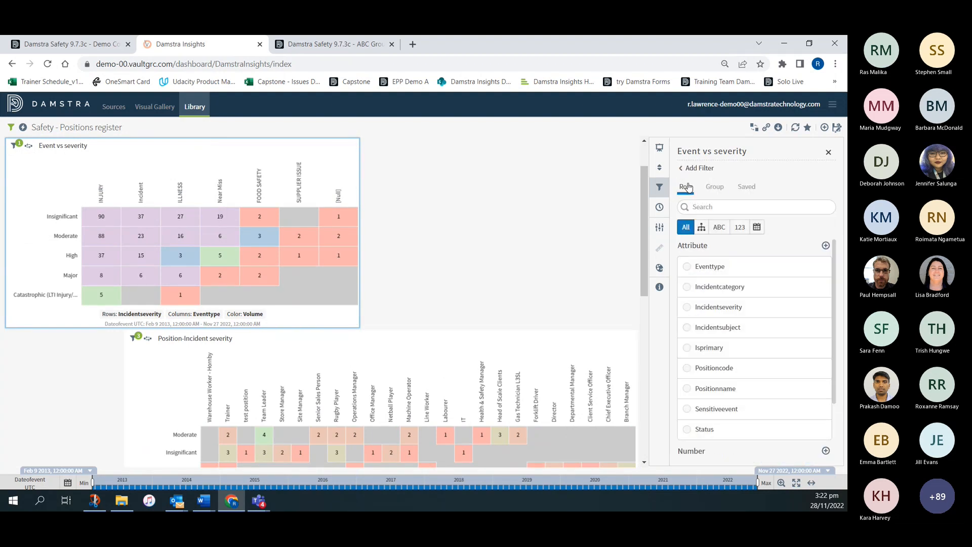
pyautogui.scroll(-2, 741, 384)
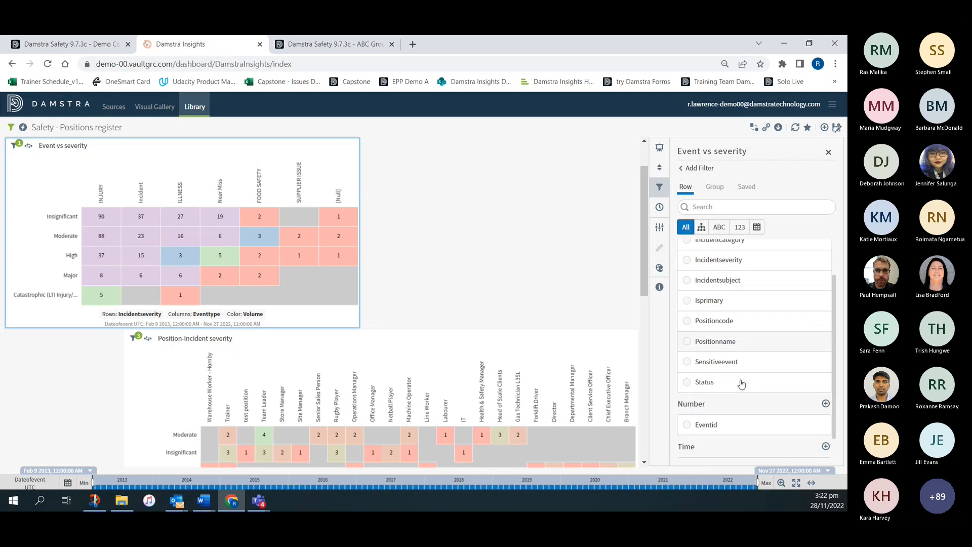
pyautogui.scroll(4, 741, 383)
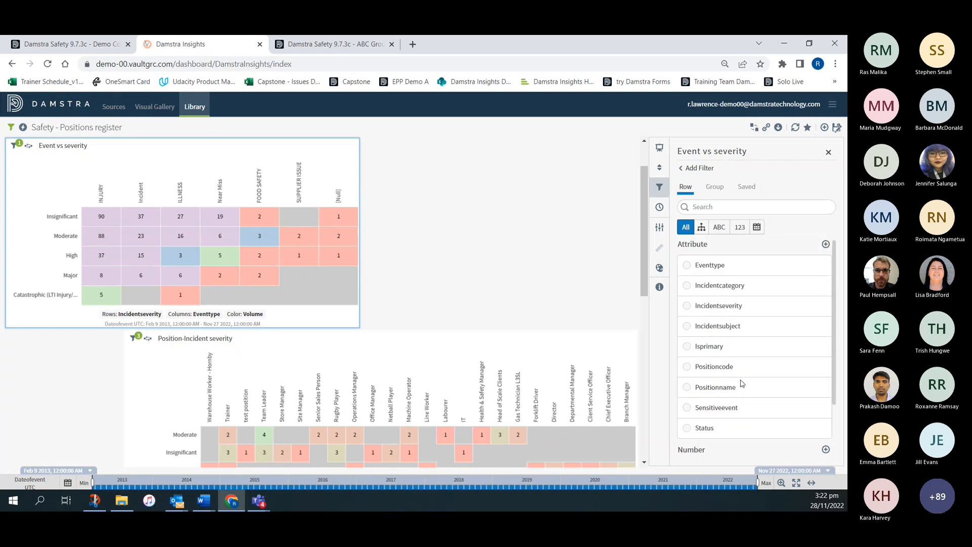
pyautogui.click(689, 269)
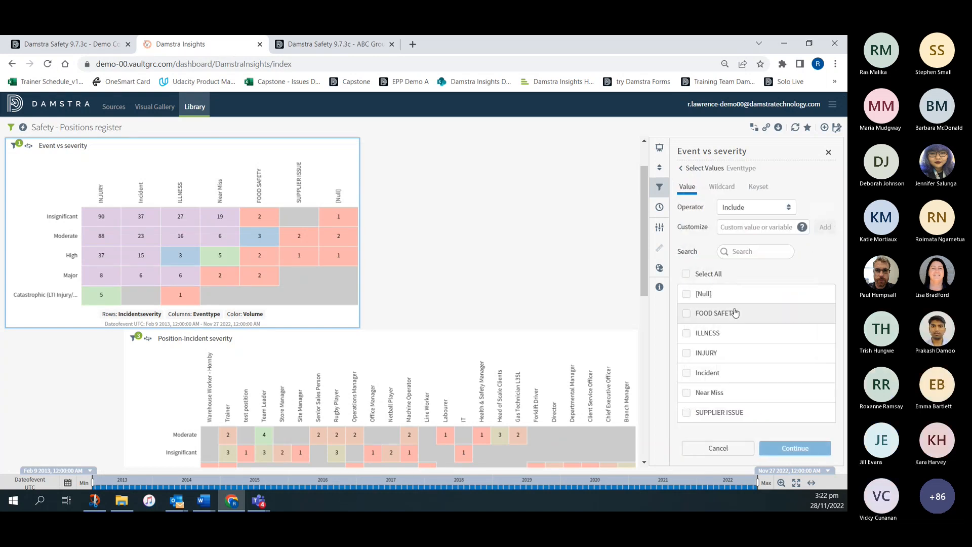
pyautogui.click(687, 353)
pyautogui.click(687, 392)
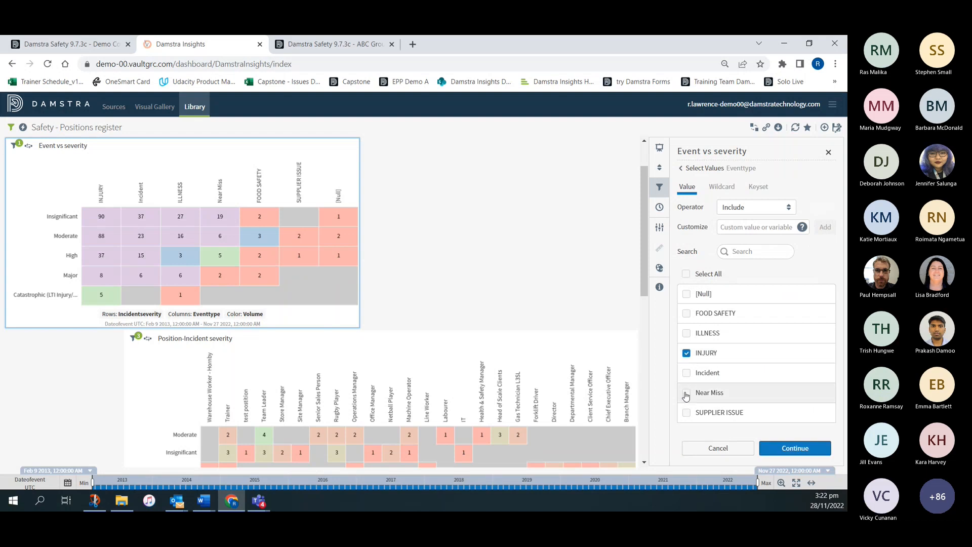
pyautogui.click(687, 373)
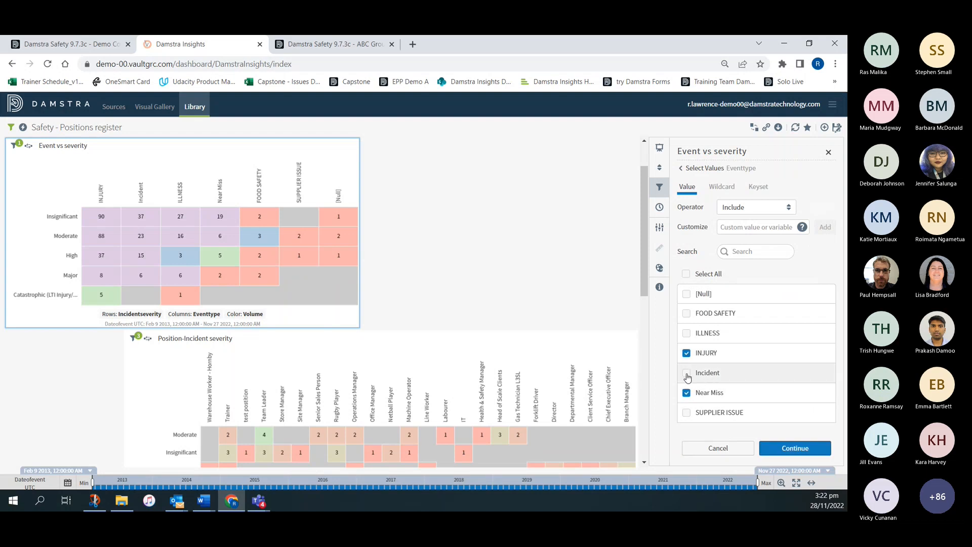
pyautogui.click(793, 449)
pyautogui.click(799, 455)
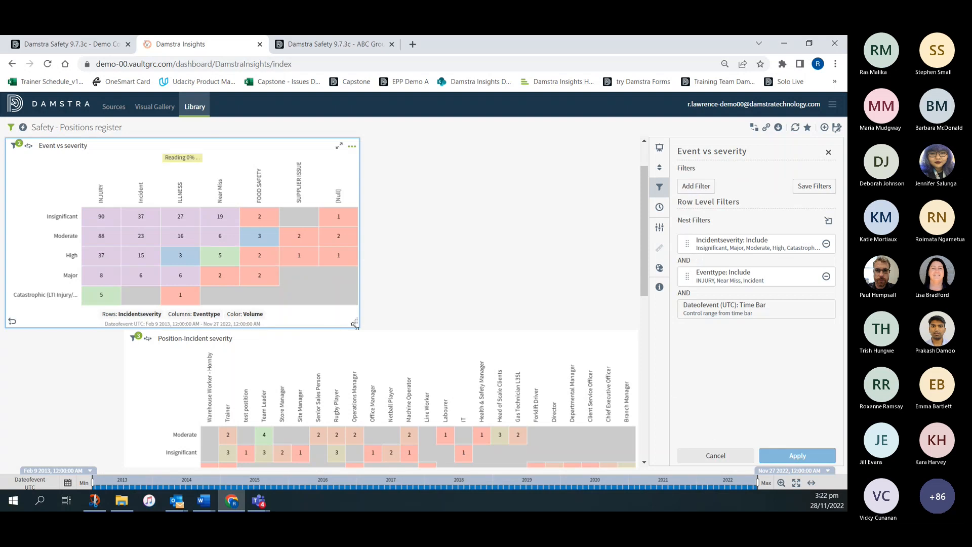
pyautogui.moveTo(355, 326); pyautogui.dragTo(635, 326)
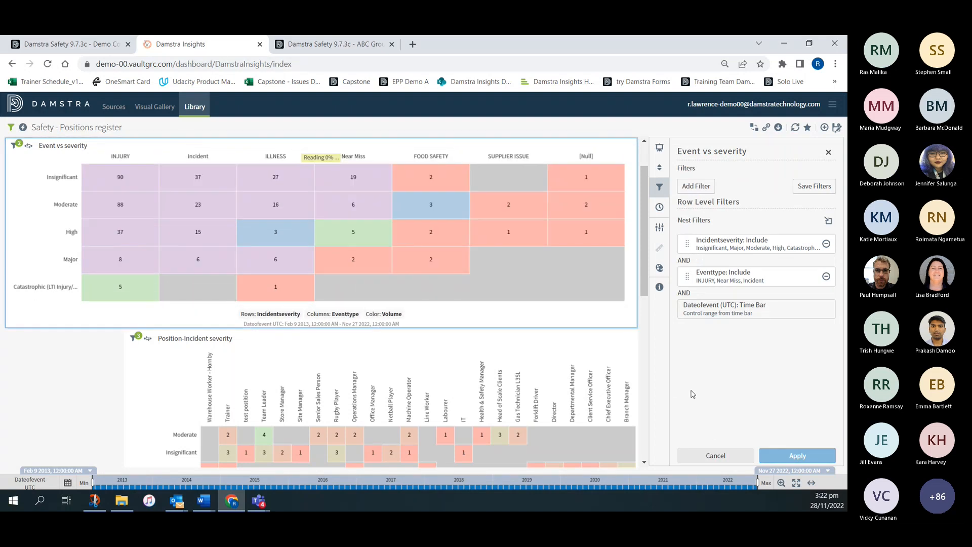
pyautogui.click(829, 152)
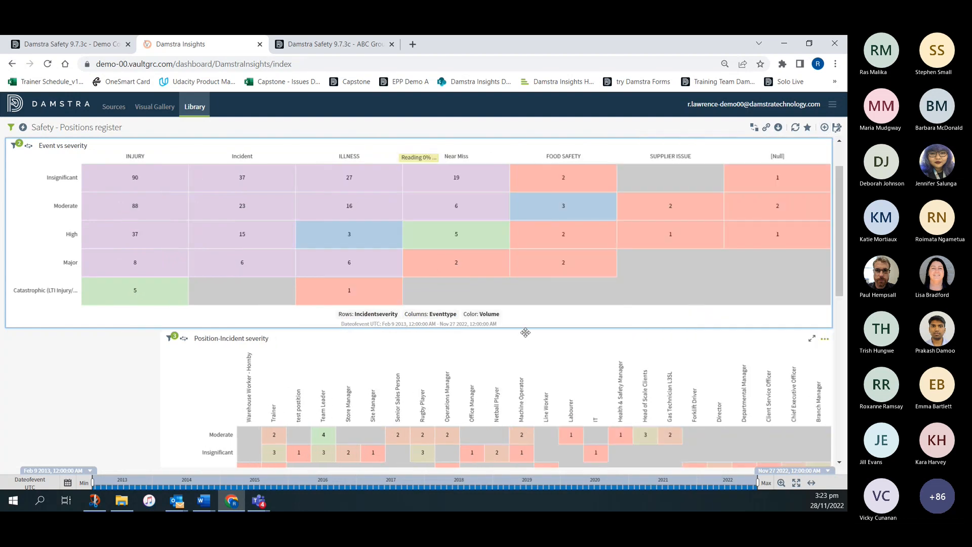
# - Save the dashboard as a new one named Events this year, creating copies of all its visuals
pyautogui.click(836, 129)
pyautogui.moveTo(446, 225); pyautogui.dragTo(318, 227)
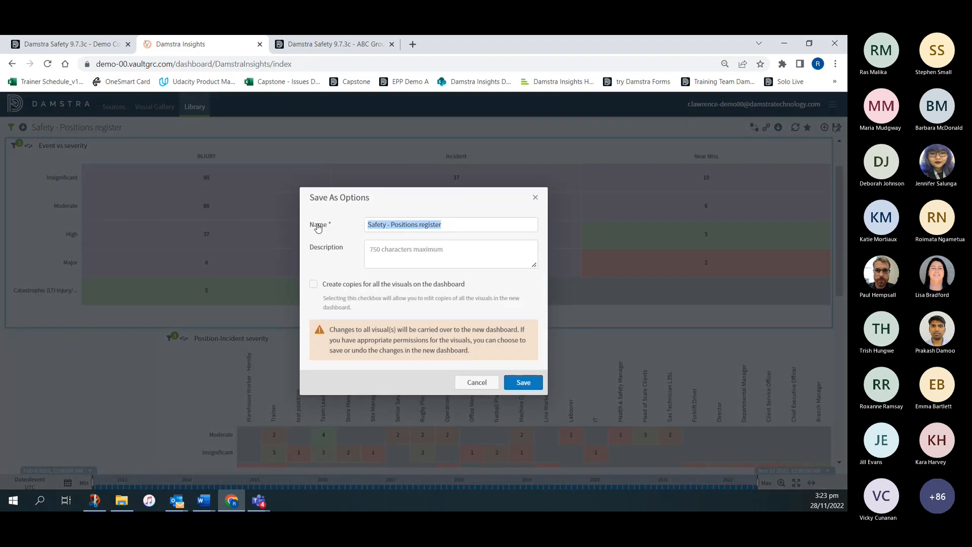
pyautogui.write('Events this year')
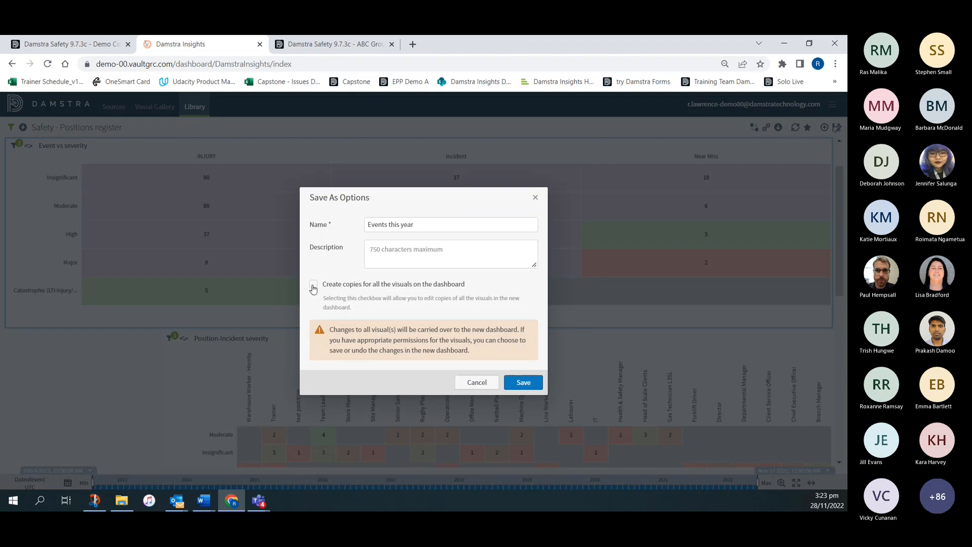
pyautogui.click(314, 287)
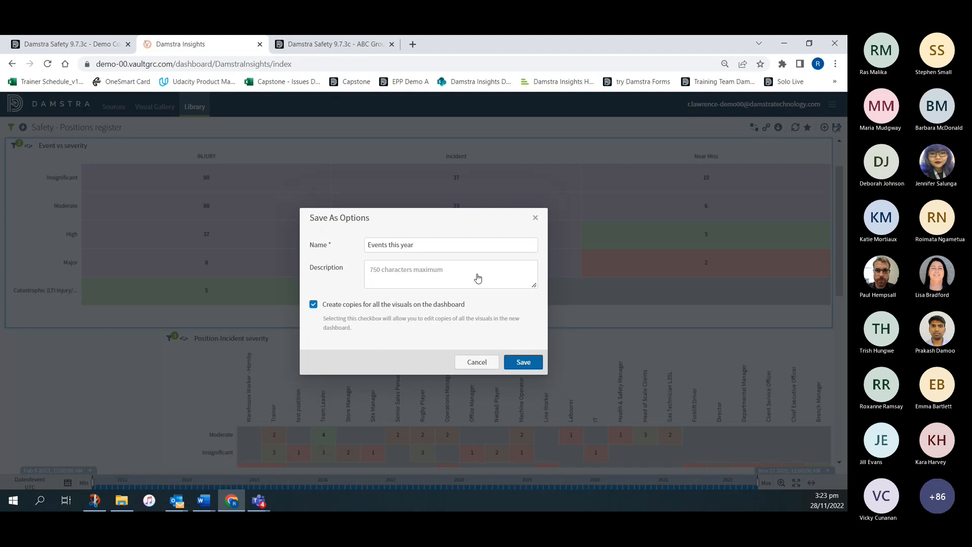
pyautogui.click(524, 361)
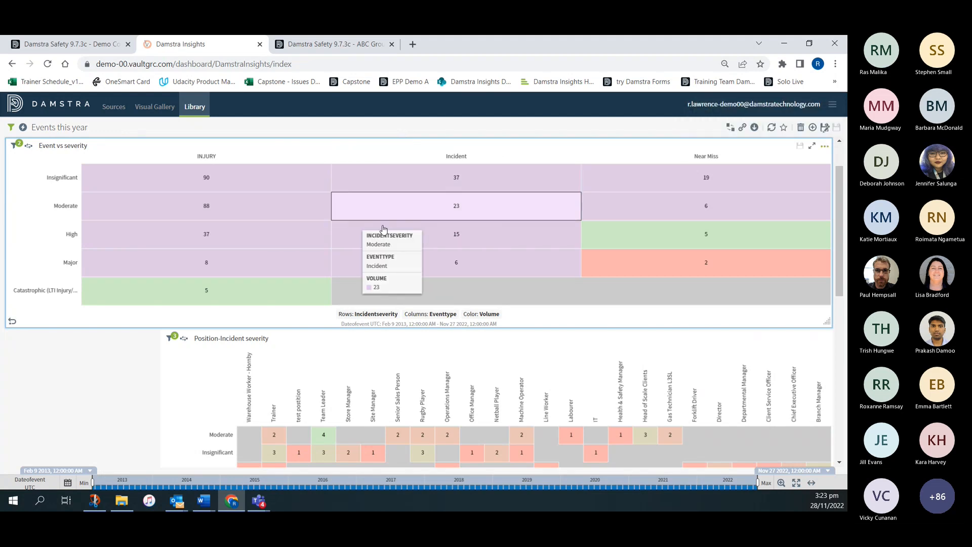
# - Copy the Event vs severity visual within the Events this year dashboard
pyautogui.click(825, 148)
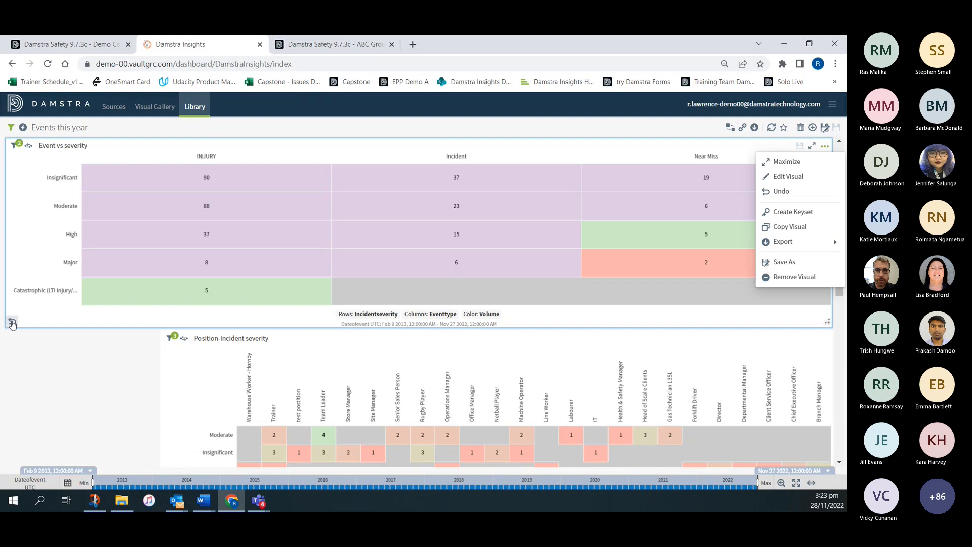
pyautogui.moveTo(793, 243)
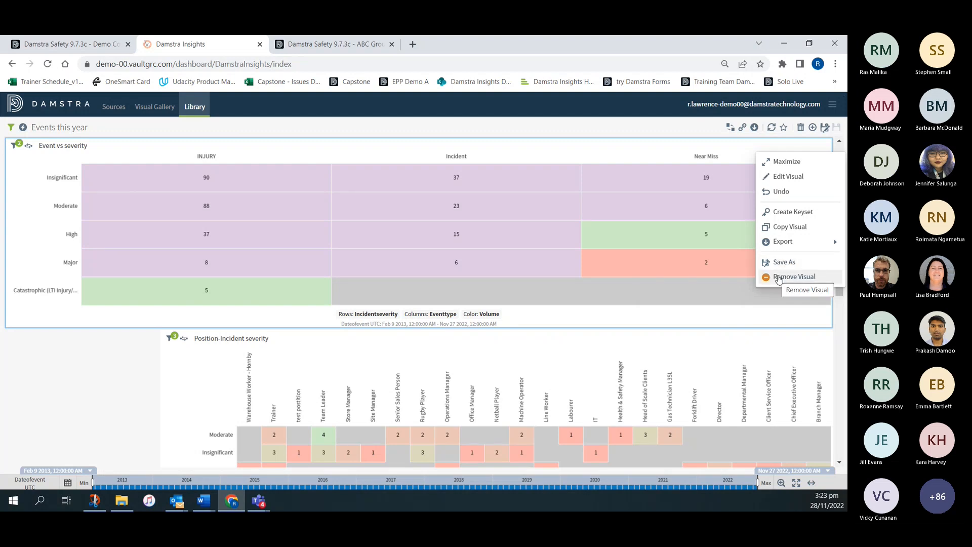
pyautogui.click(787, 227)
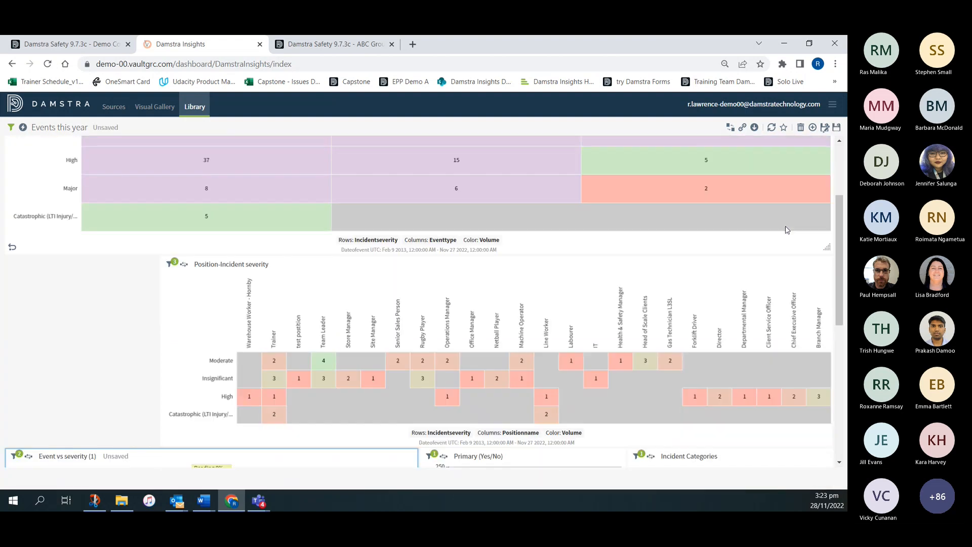
pyautogui.scroll(5, 369, 257)
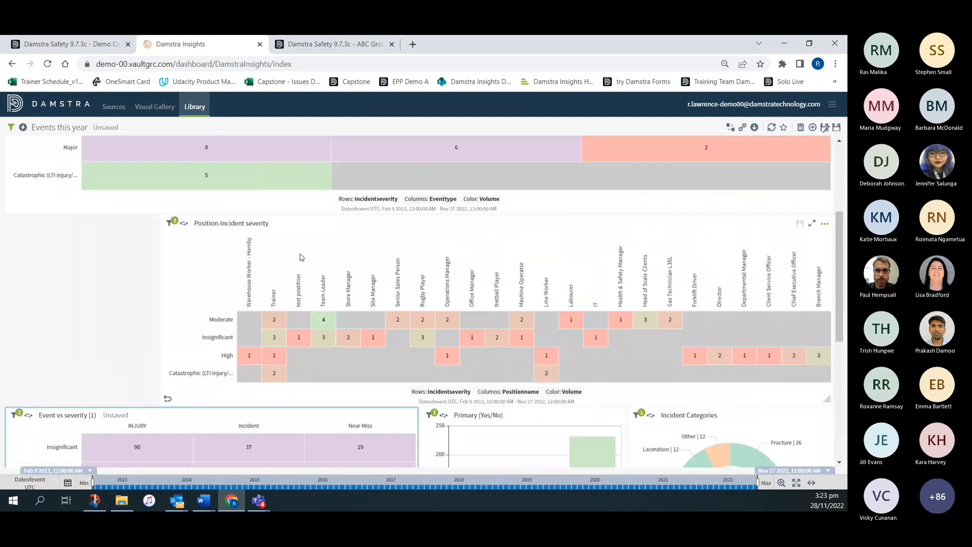
# - Change the visual style of the copied Event vs severity (1) heatmap to Bars
pyautogui.scroll(-4, 319, 268)
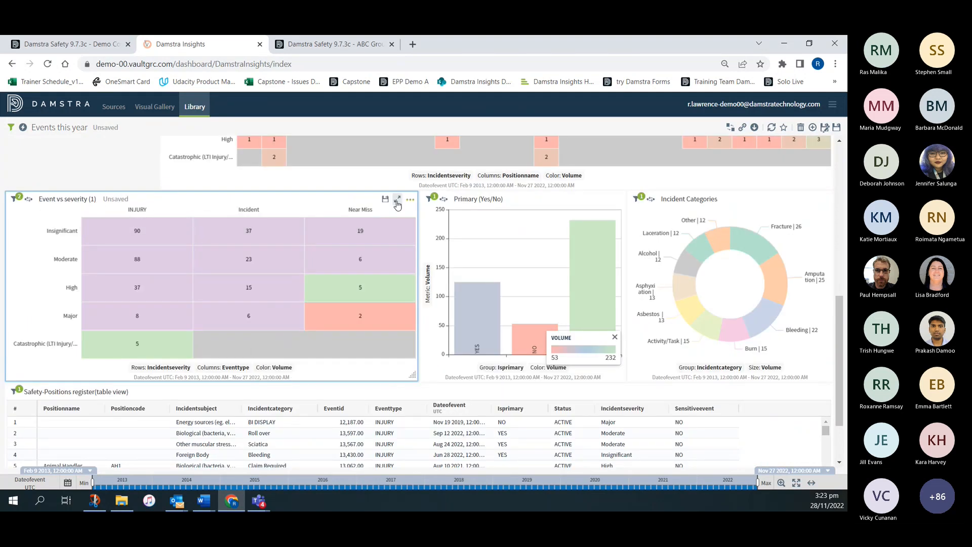
pyautogui.click(410, 199)
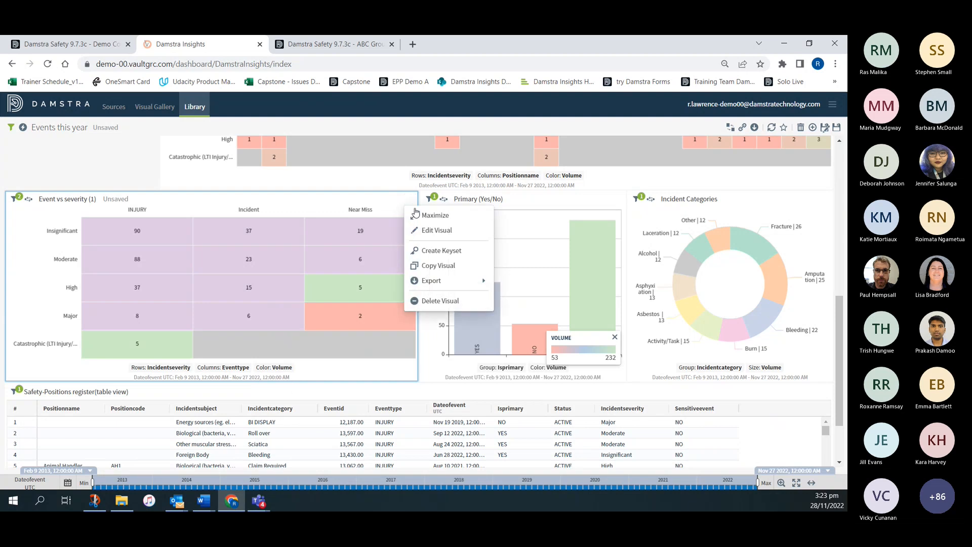
pyautogui.click(428, 231)
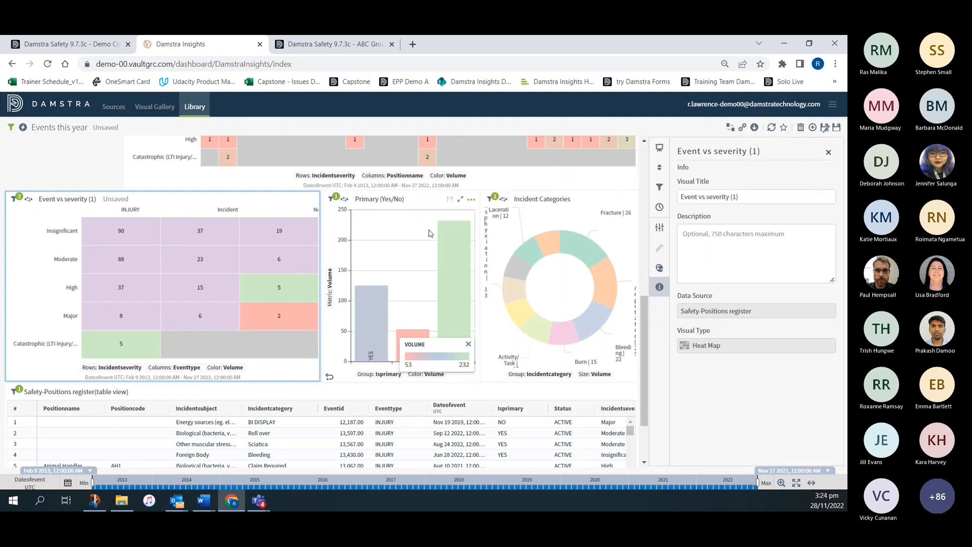
pyautogui.click(660, 150)
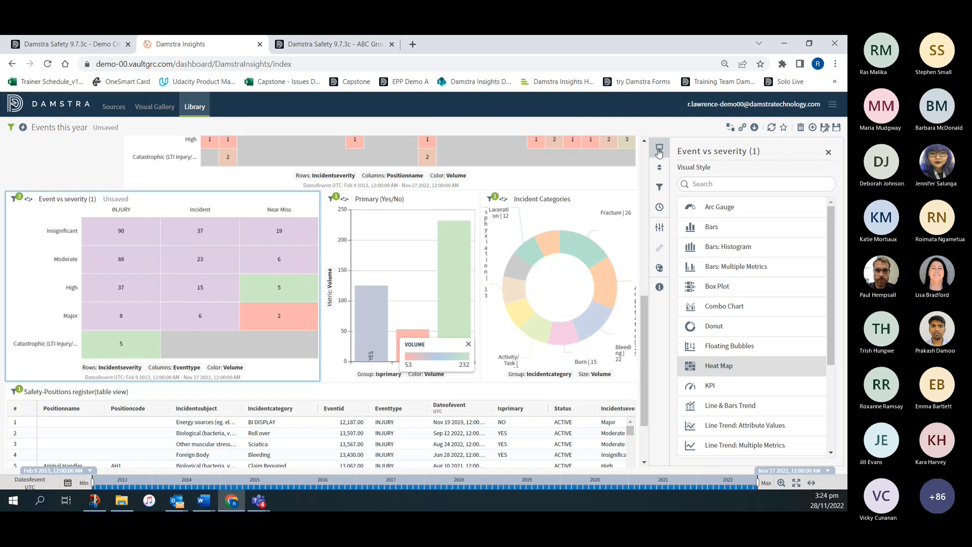
pyautogui.click(713, 229)
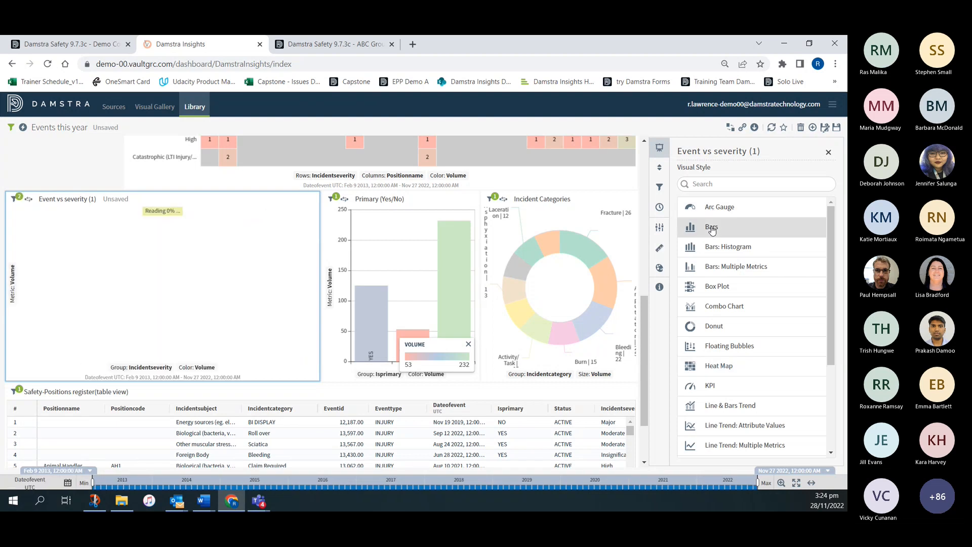
pyautogui.click(829, 153)
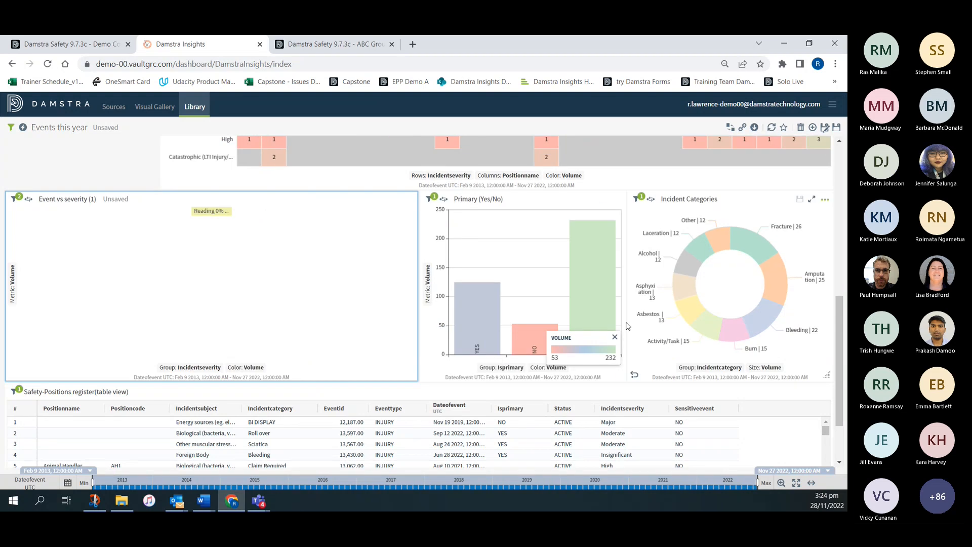
# - Close the volume colour legends on the Primary (Yes/No) and Event vs severity (1) bar charts
pyautogui.click(615, 337)
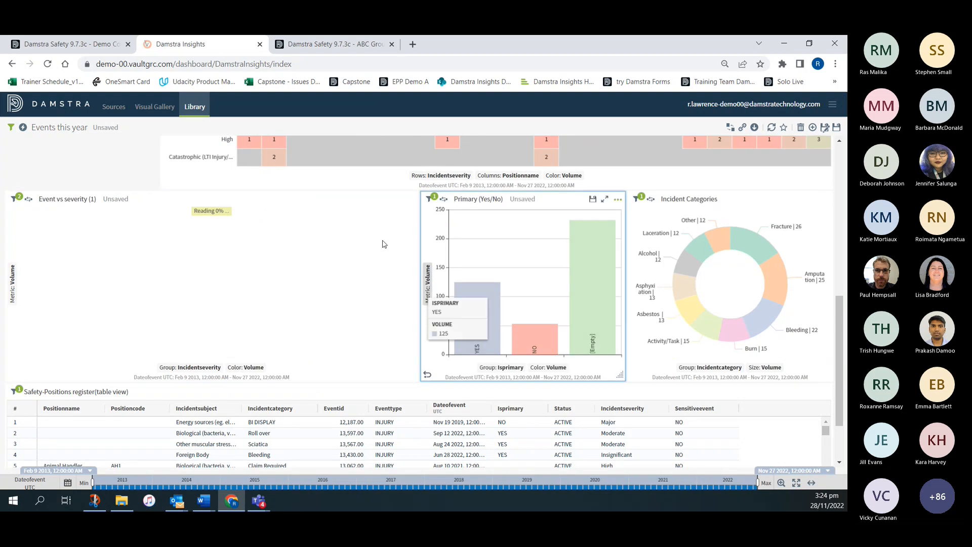
pyautogui.scroll(4, 76, 351)
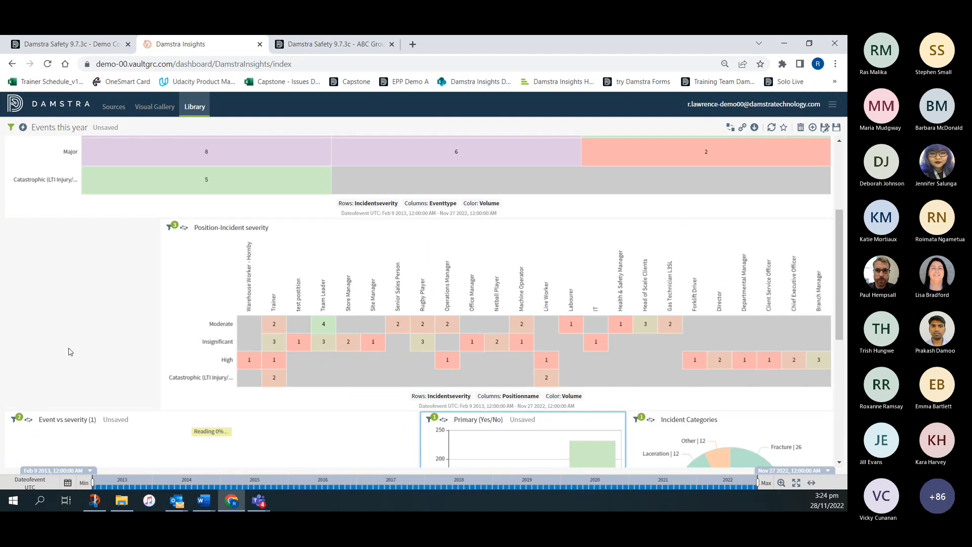
pyautogui.scroll(2, 50, 320)
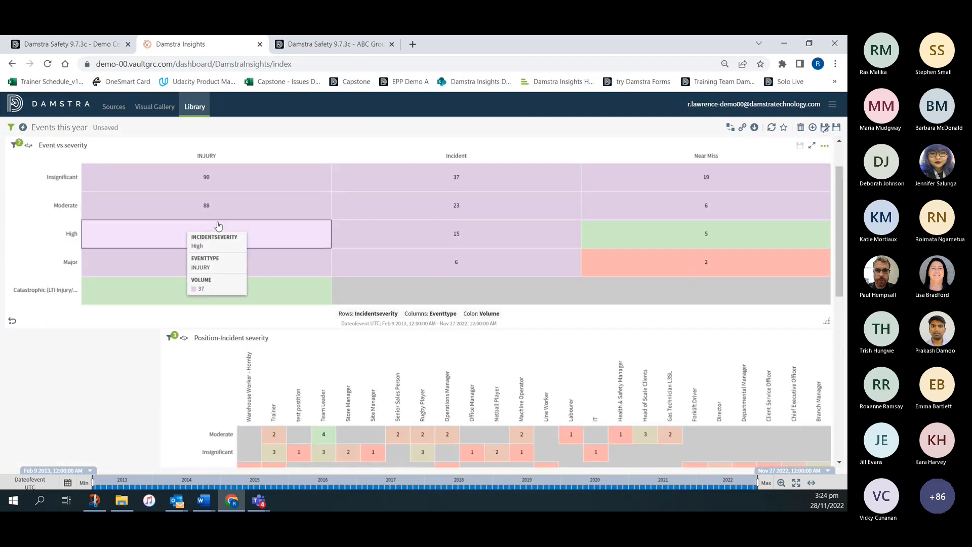
pyautogui.scroll(-6, 98, 363)
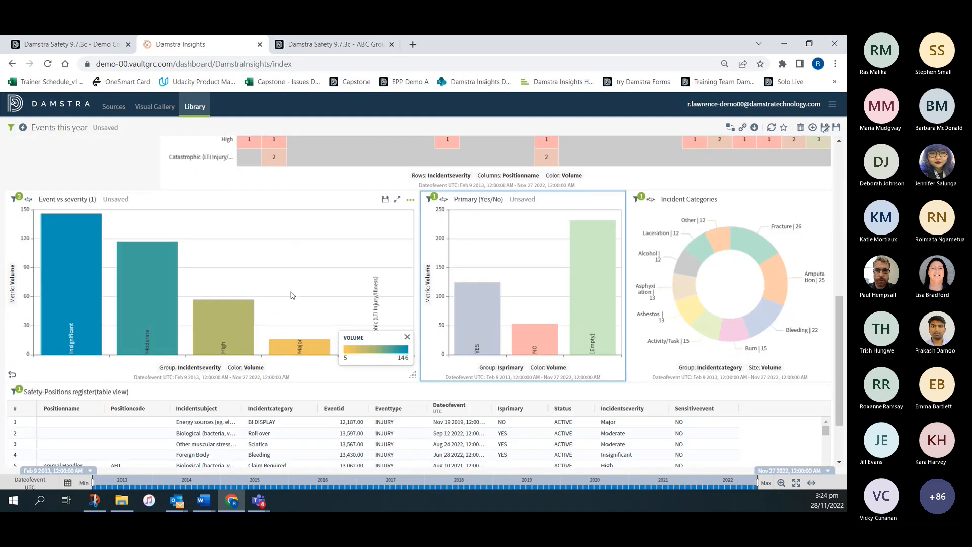
pyautogui.click(408, 338)
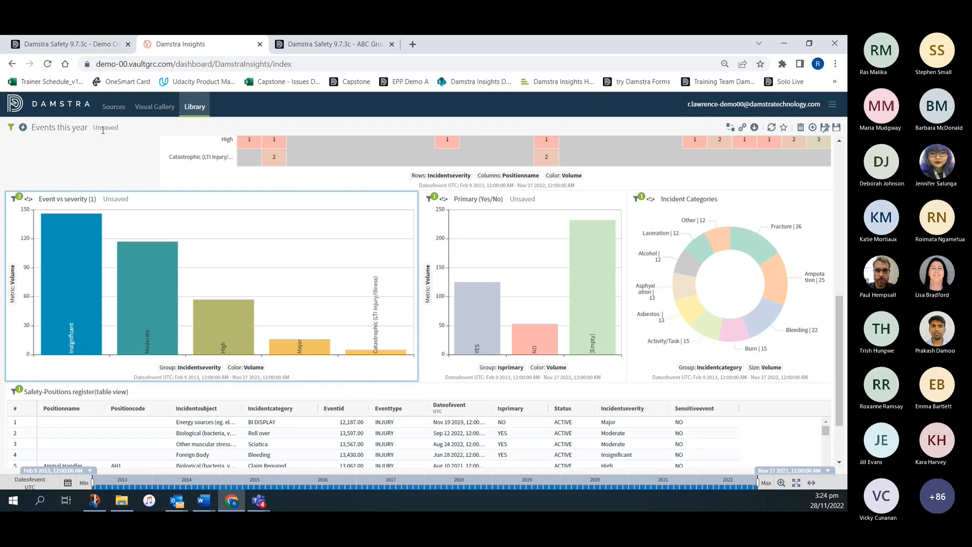
# - Save the Events this year dashboard, including the changes to the Primary (Yes/No) visual, and return to the dashboard library
pyautogui.click(195, 108)
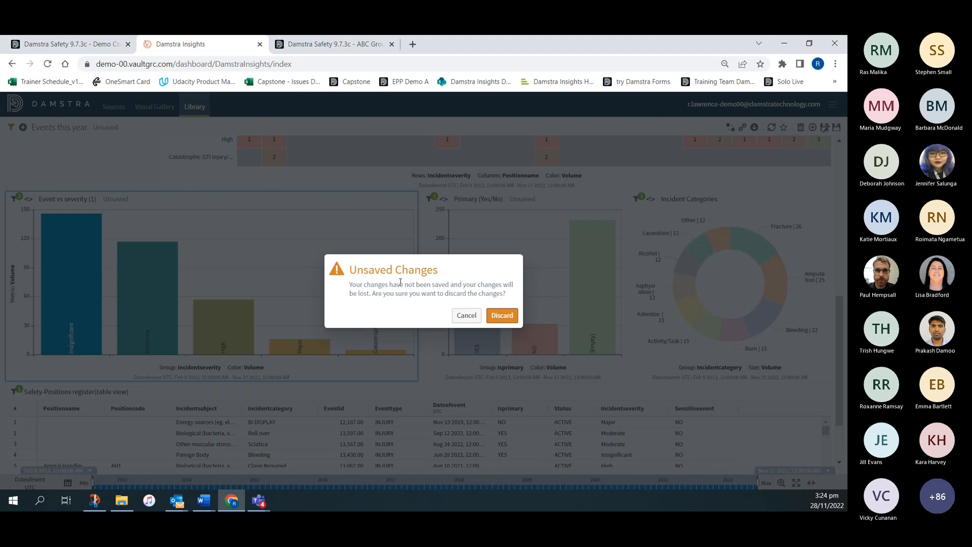
pyautogui.click(464, 316)
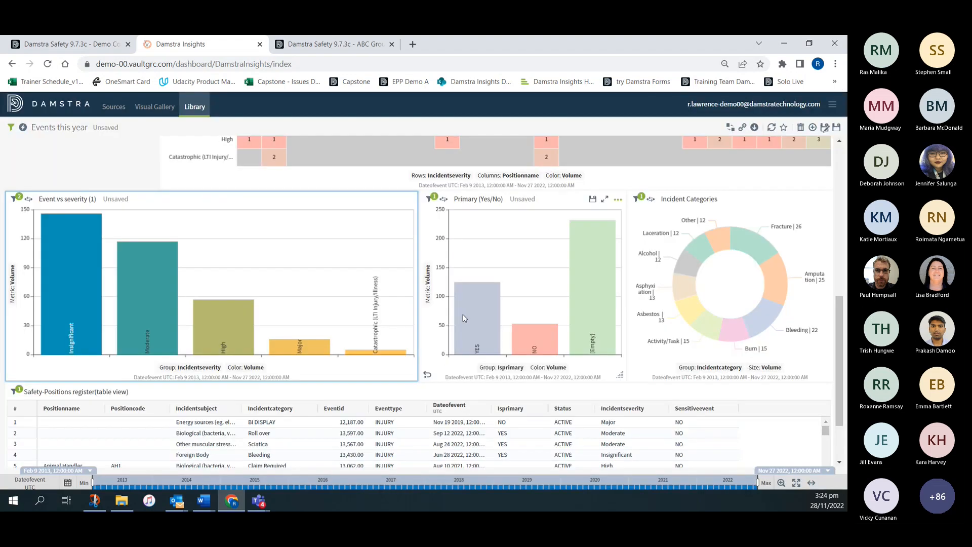
pyautogui.moveTo(612, 291)
pyautogui.click(837, 129)
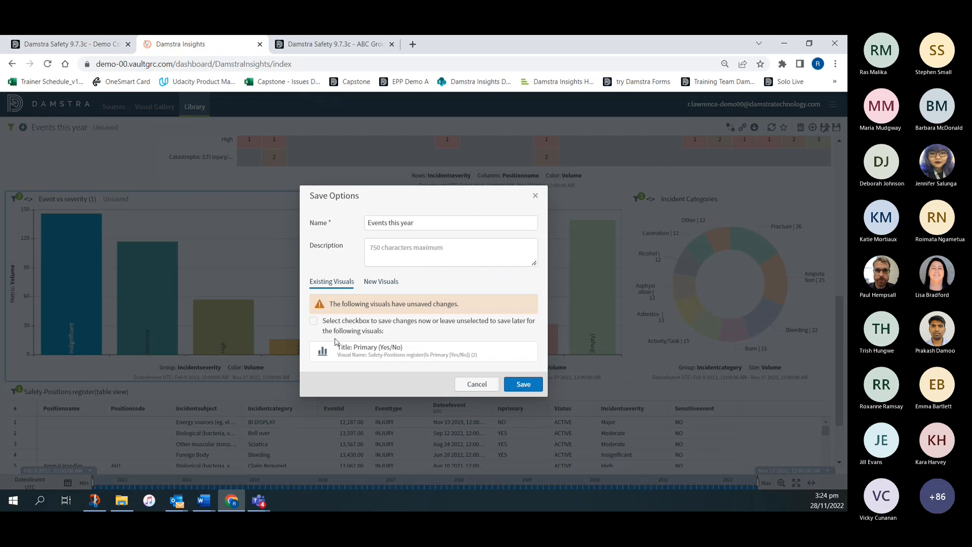
pyautogui.click(313, 321)
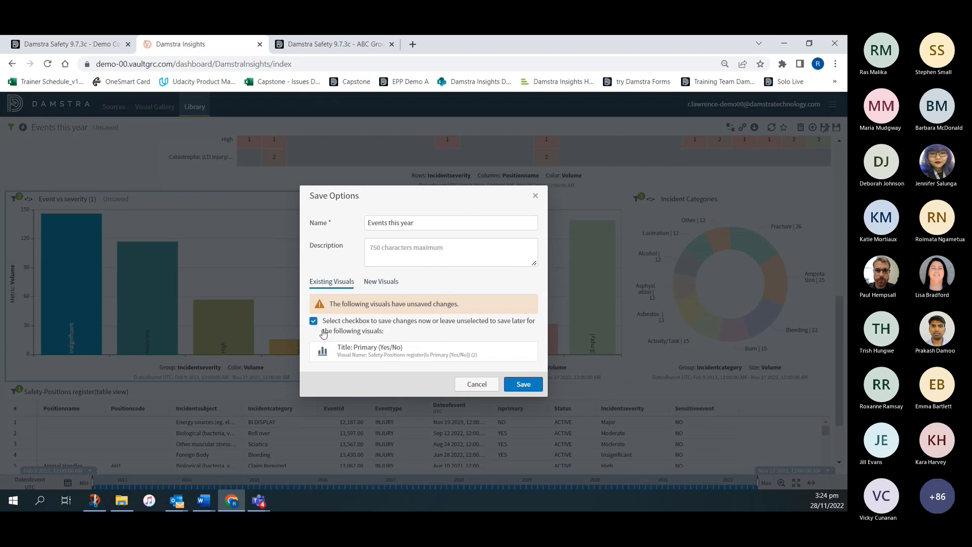
pyautogui.click(524, 385)
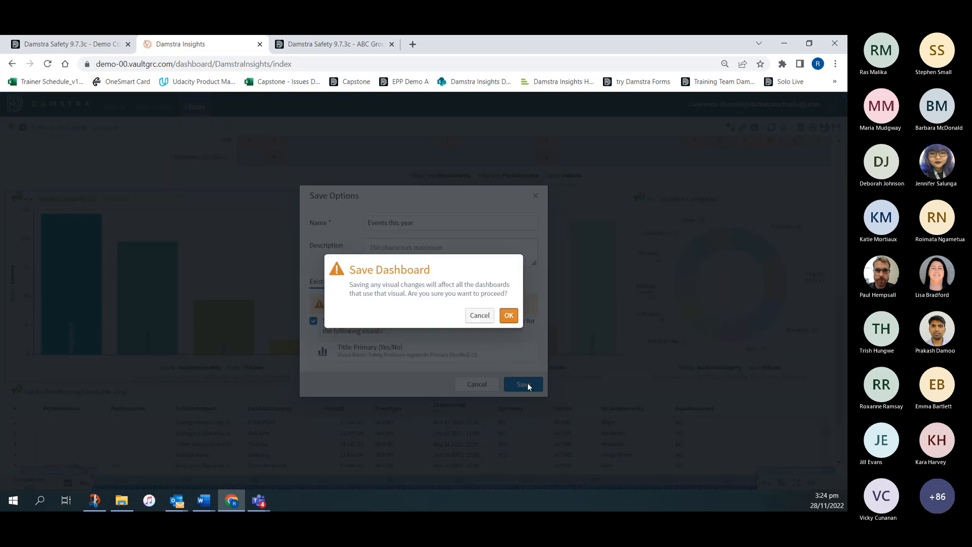
pyautogui.click(509, 316)
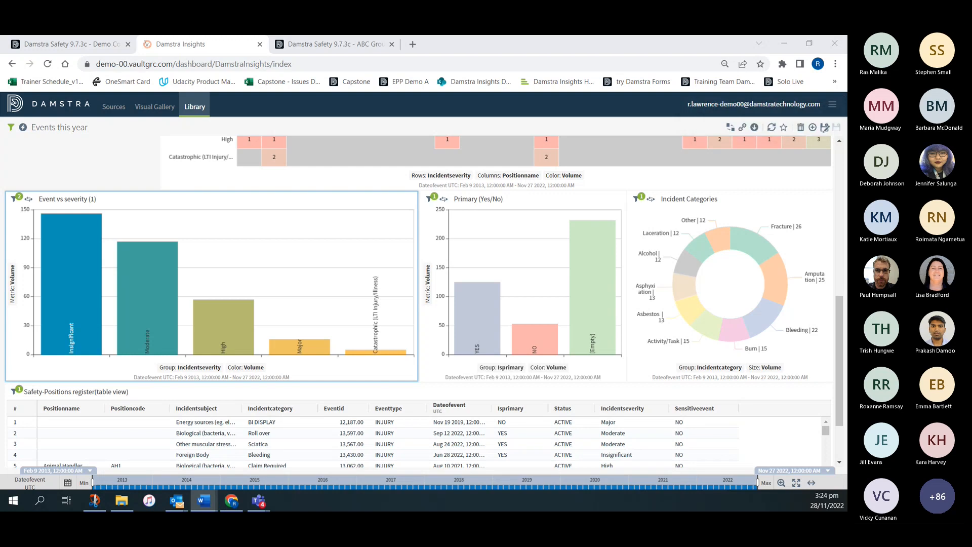
pyautogui.click(198, 110)
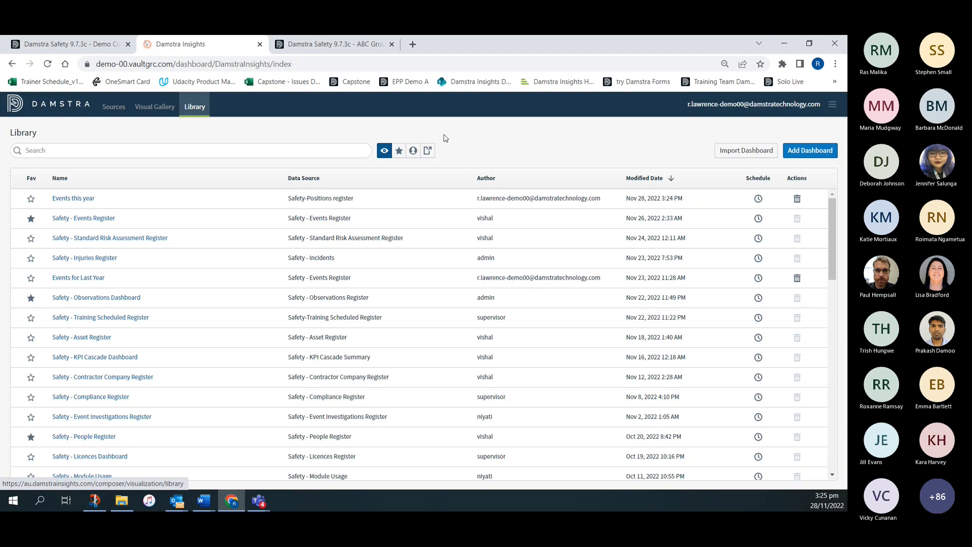
# - Create a new dashboard with a Table visual based on the Safety - People Trained Register source
pyautogui.click(806, 151)
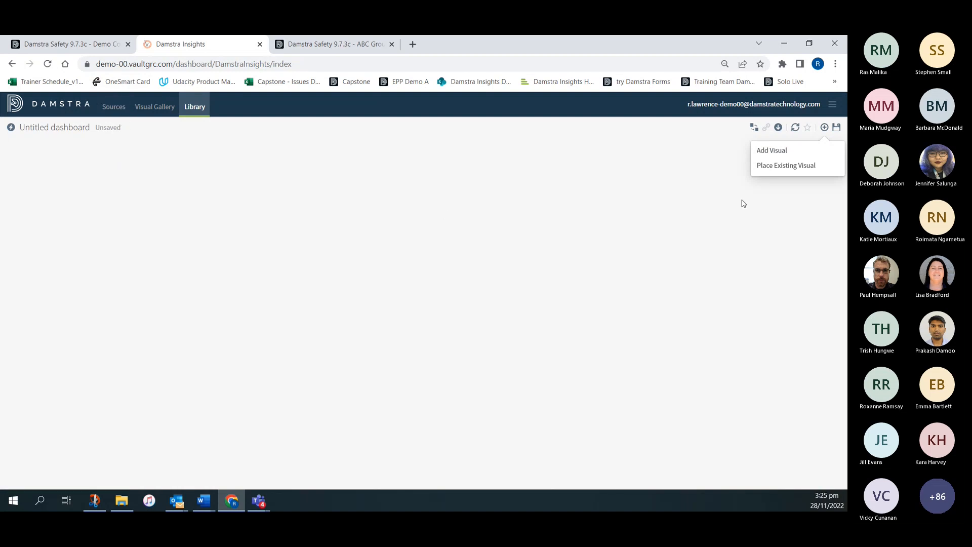
pyautogui.click(765, 151)
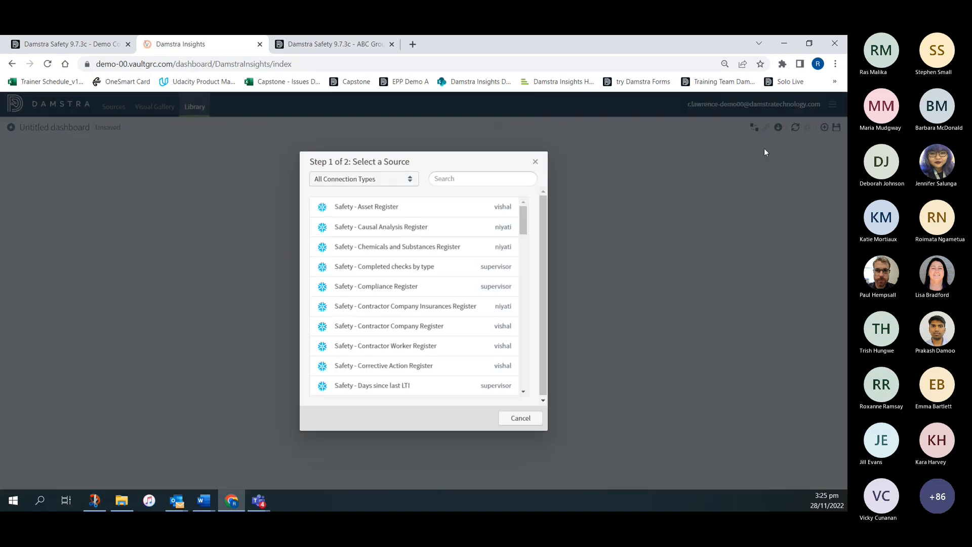
pyautogui.click(463, 173)
pyautogui.write('tr')
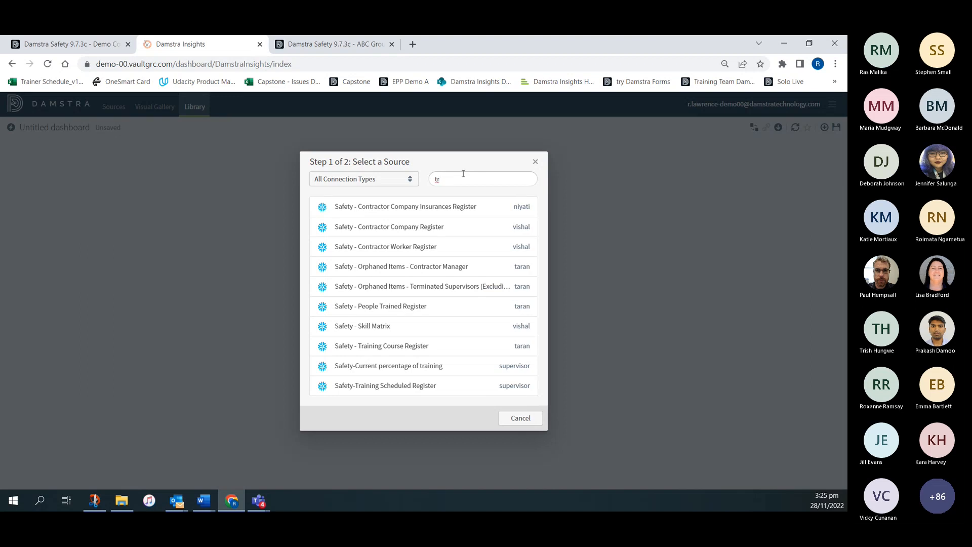
pyautogui.click(391, 308)
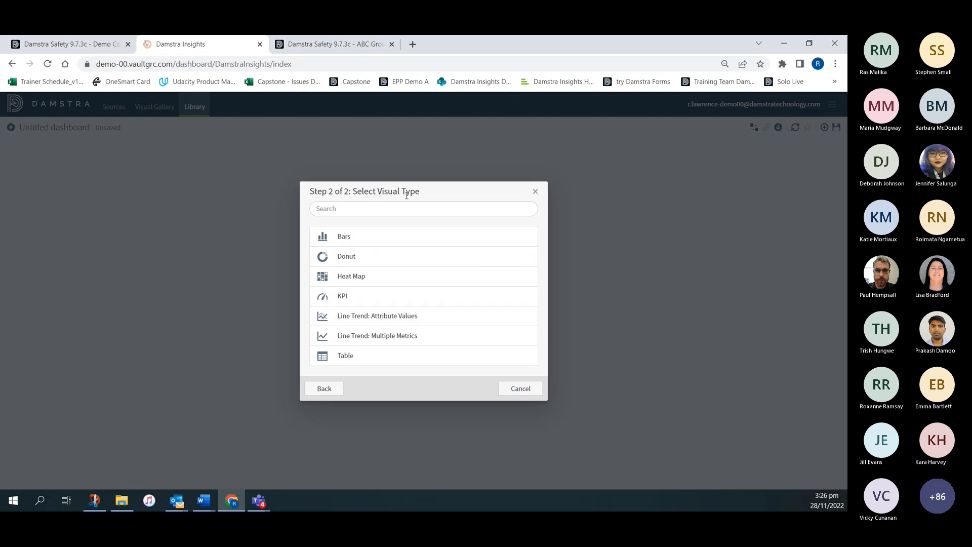
pyautogui.click(345, 357)
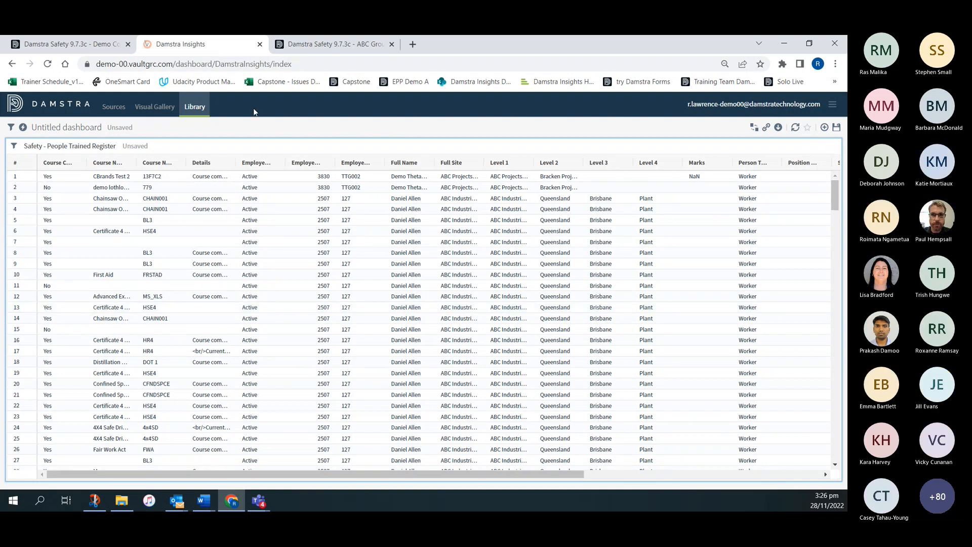
# - Filter the People Trained Register table to include only rows where Course Completed is Yes
pyautogui.click(13, 147)
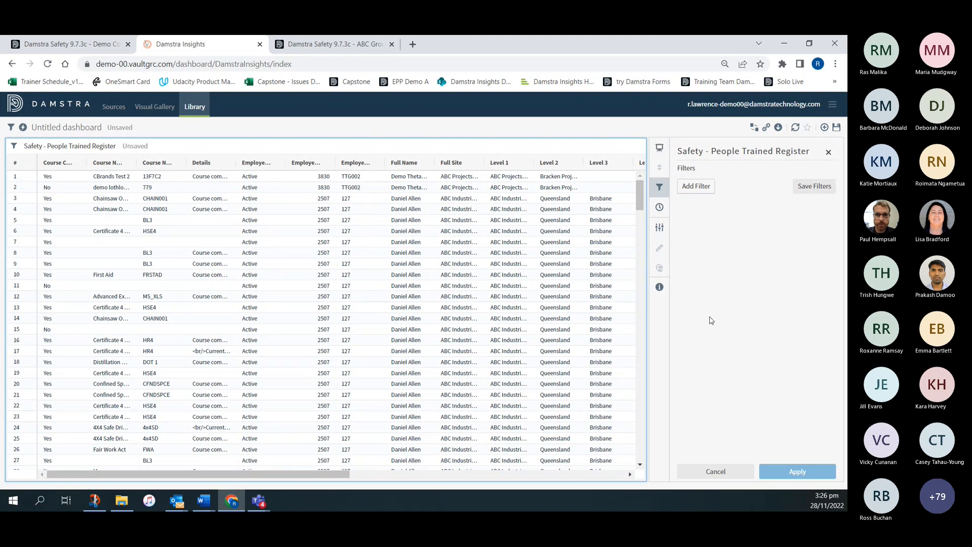
pyautogui.click(692, 189)
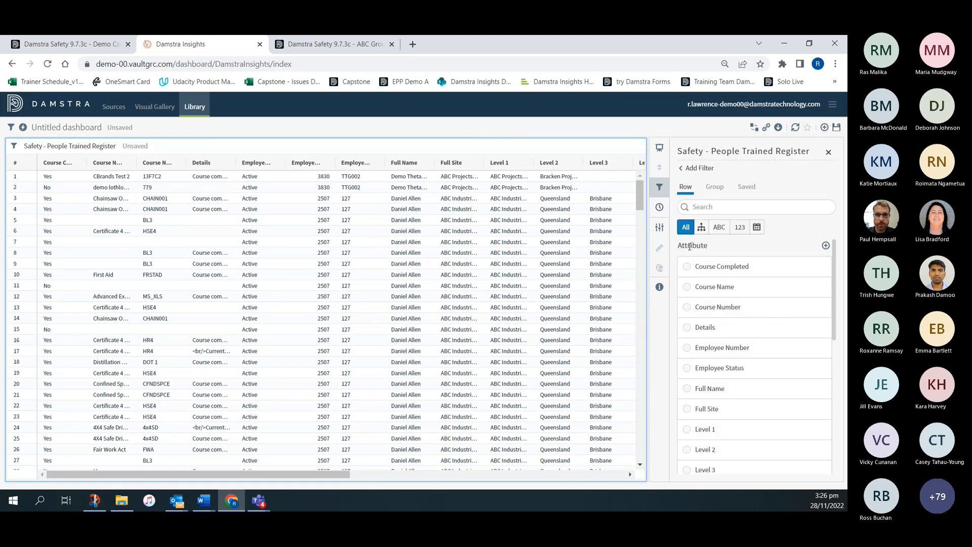
pyautogui.click(687, 271)
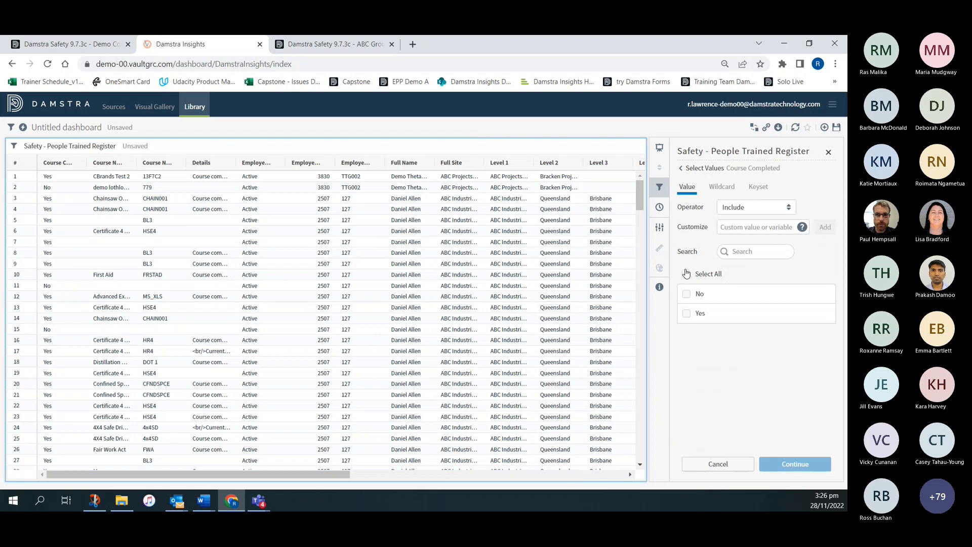
pyautogui.click(686, 314)
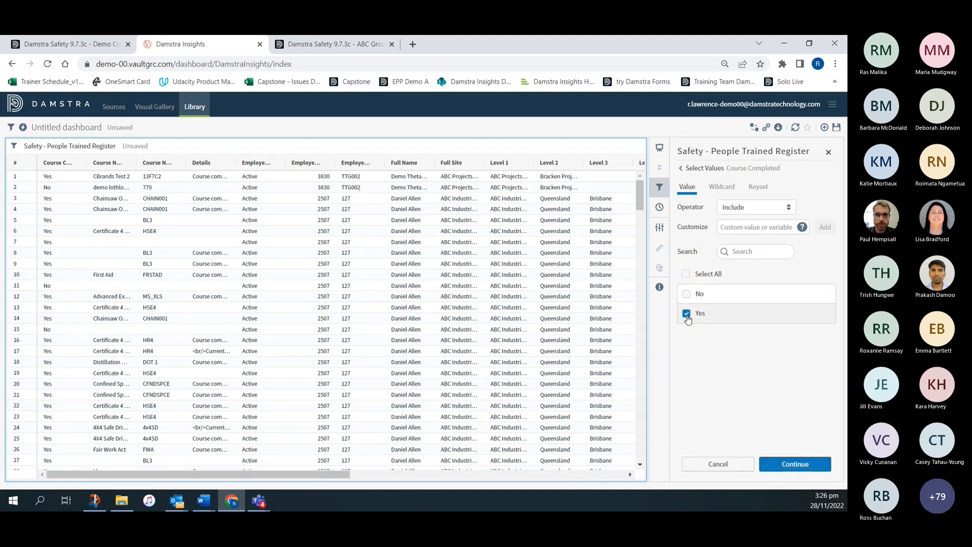
pyautogui.click(790, 463)
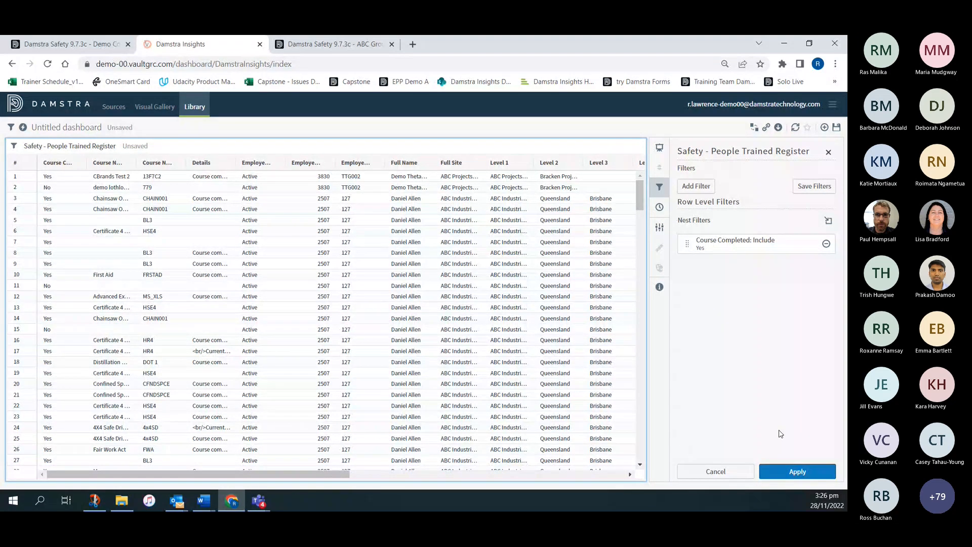
pyautogui.click(792, 474)
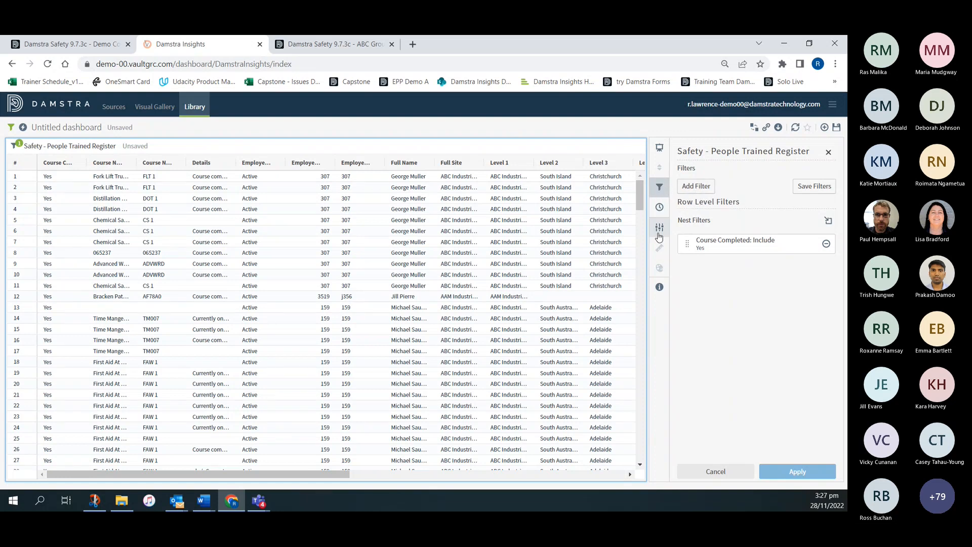
# - Group the People Trained Register table by Training Start Date with Month granularity
pyautogui.click(659, 228)
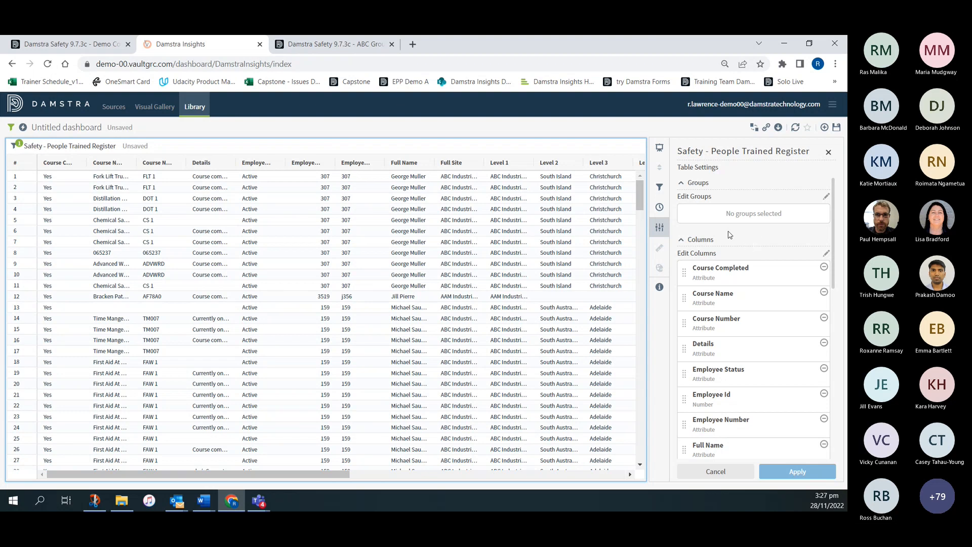
pyautogui.scroll(-8, 745, 239)
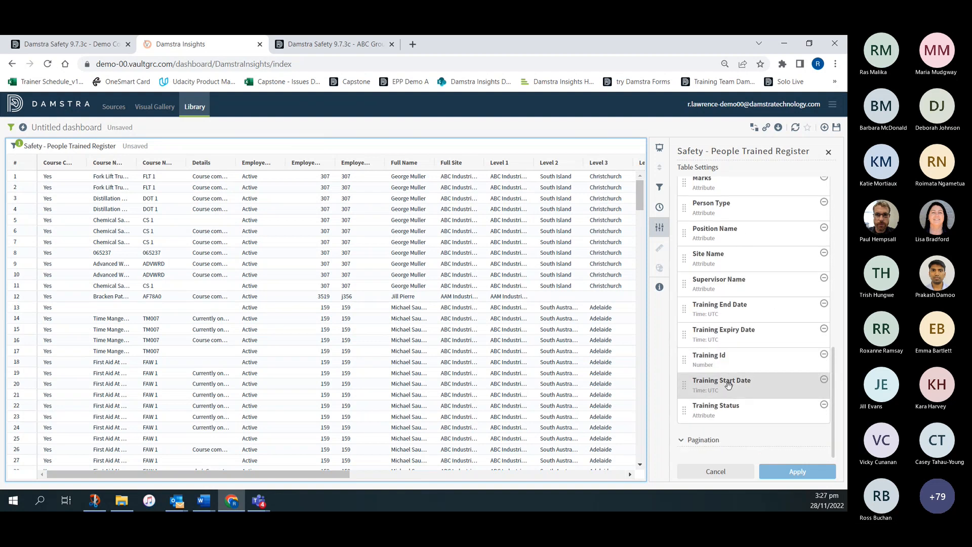
pyautogui.moveTo(728, 385); pyautogui.dragTo(730, 209)
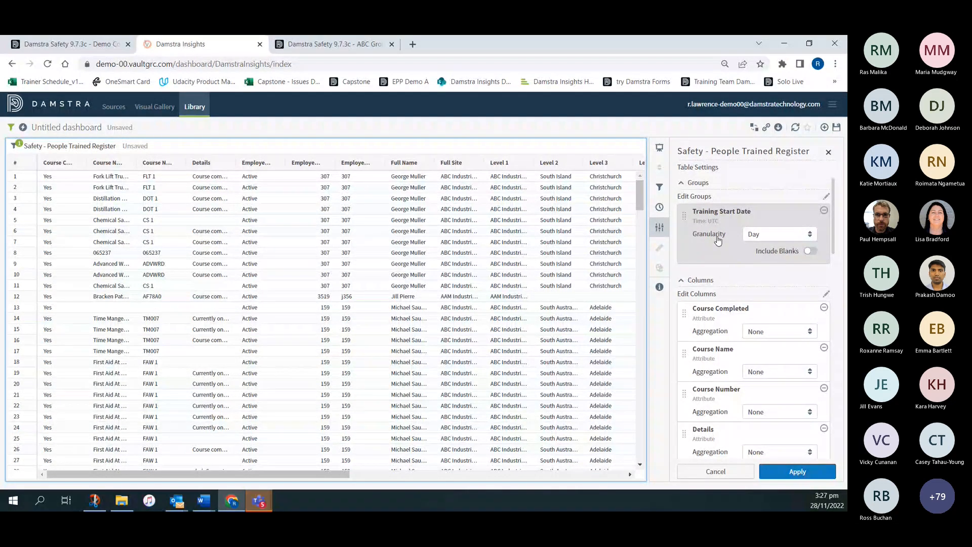
pyautogui.click(768, 236)
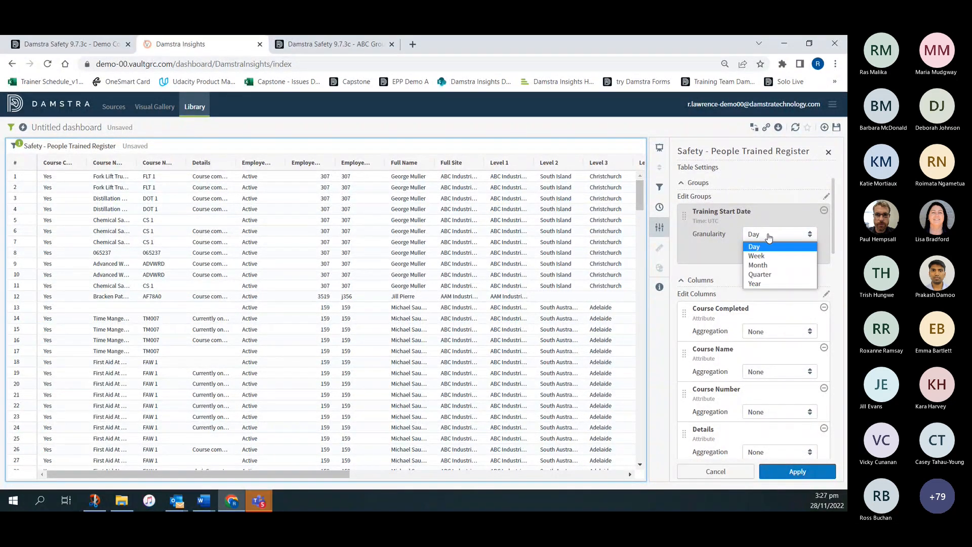
pyautogui.click(762, 269)
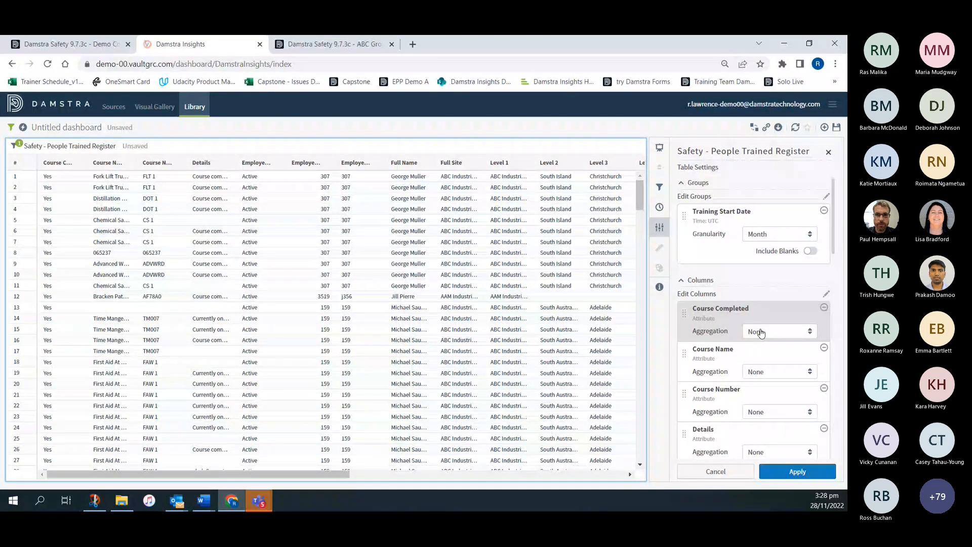
pyautogui.click(798, 472)
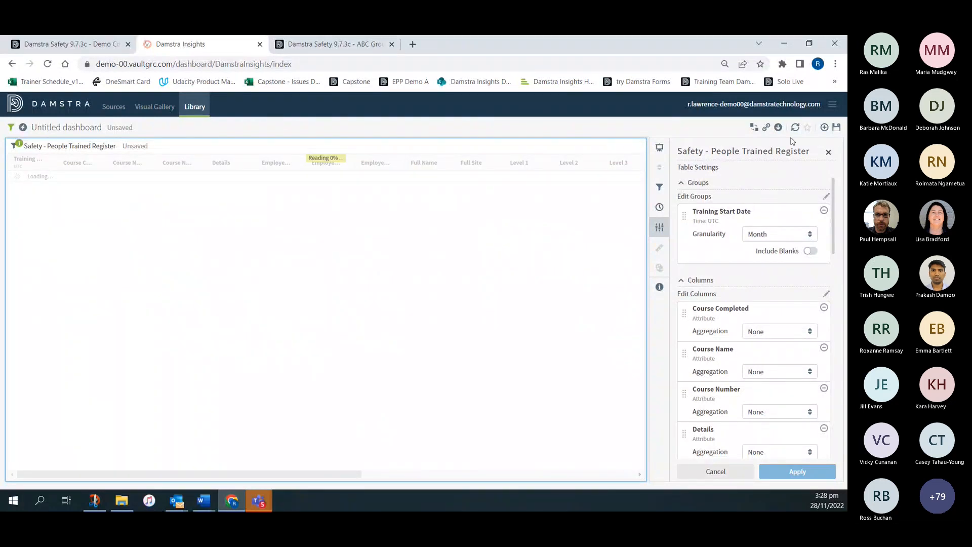
pyautogui.click(829, 153)
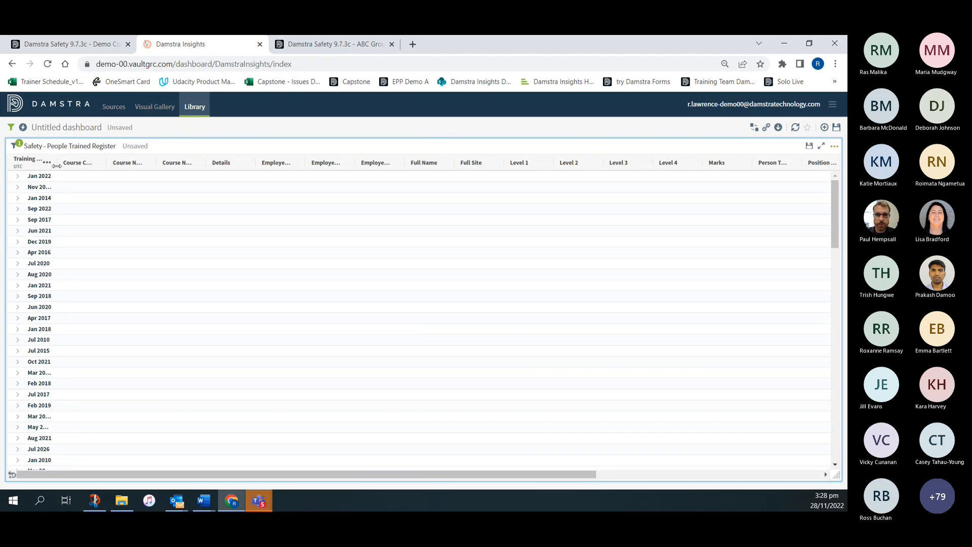
# - Widen the Training Start Date column to fit its full heading and sort the table by it in ascending order
pyautogui.moveTo(58, 164); pyautogui.dragTo(128, 170)
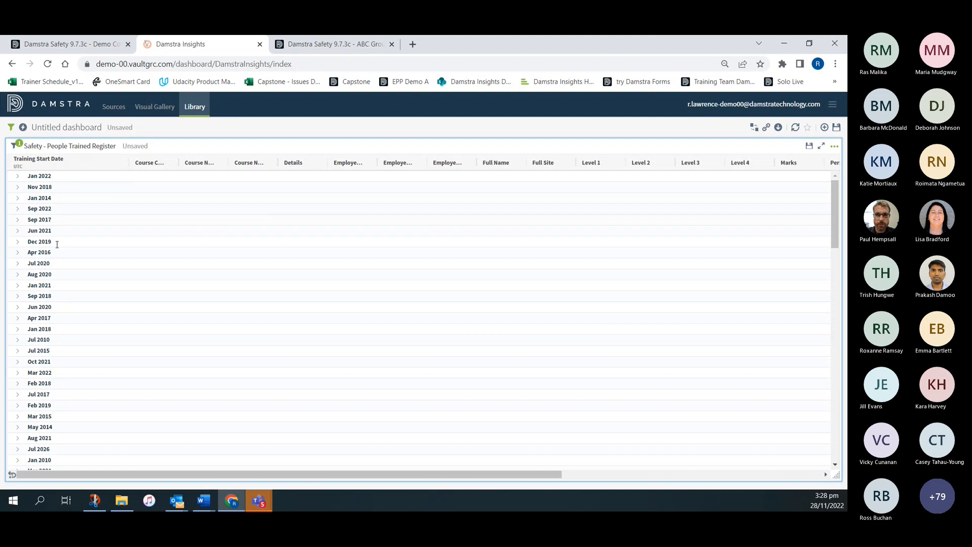
pyautogui.click(38, 161)
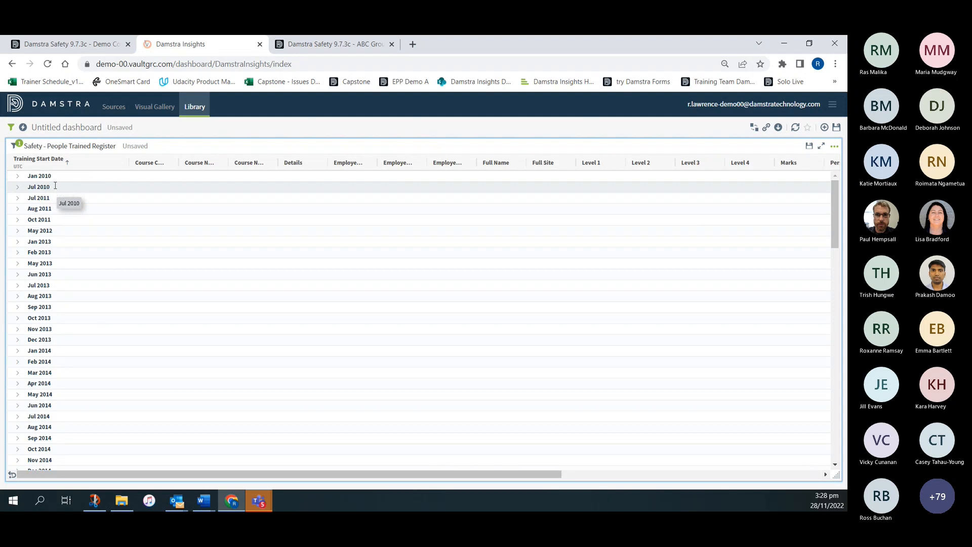
# - Turn on the table's time bar using Training Start Date as the time attribute
pyautogui.click(14, 148)
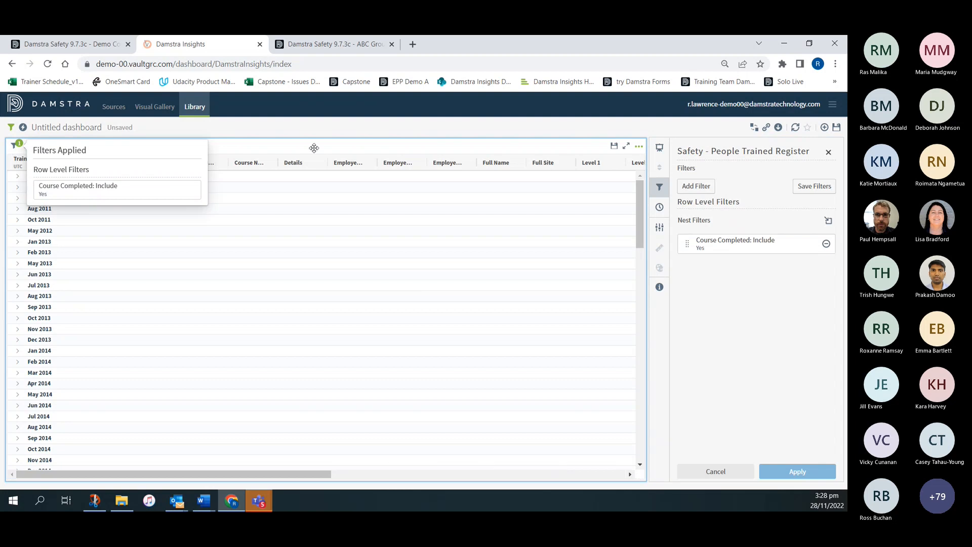
pyautogui.click(659, 208)
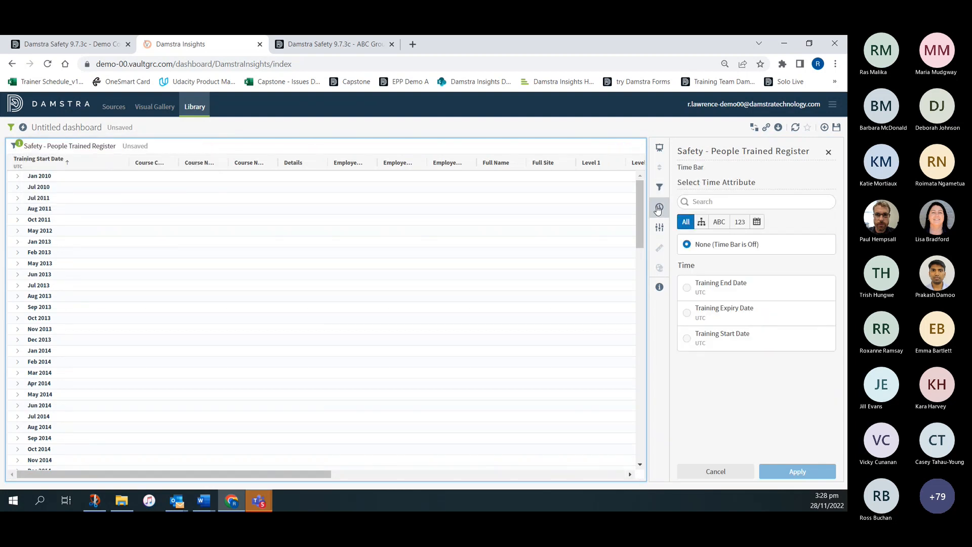
pyautogui.click(687, 340)
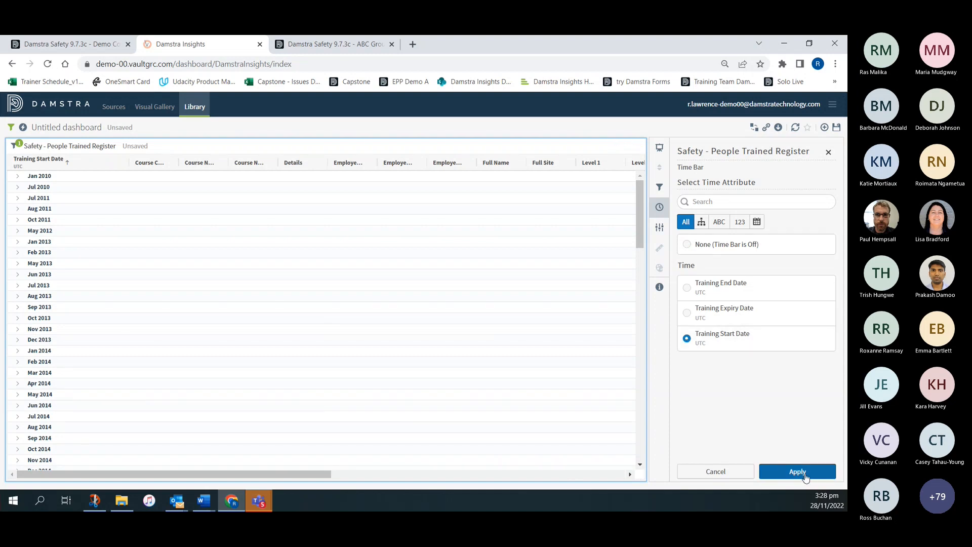
pyautogui.click(798, 472)
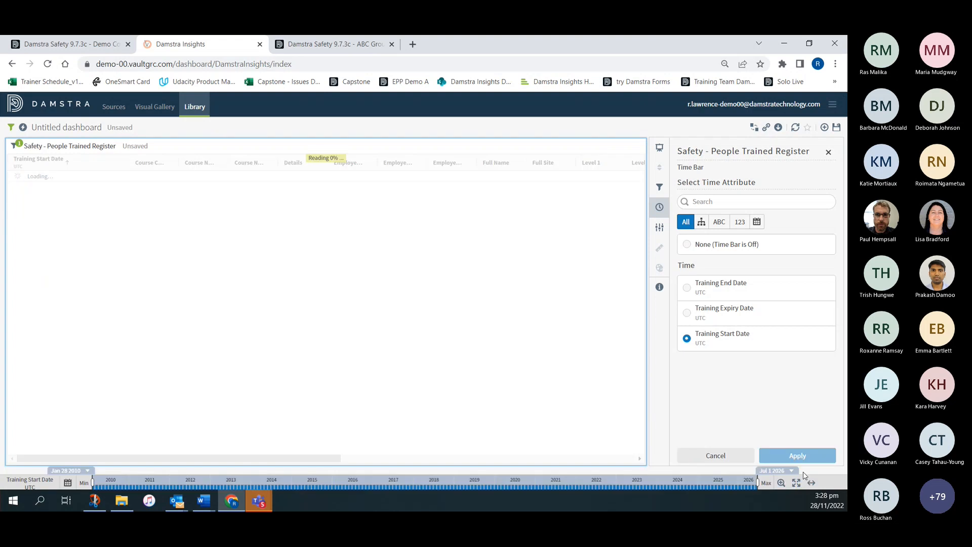
pyautogui.click(829, 152)
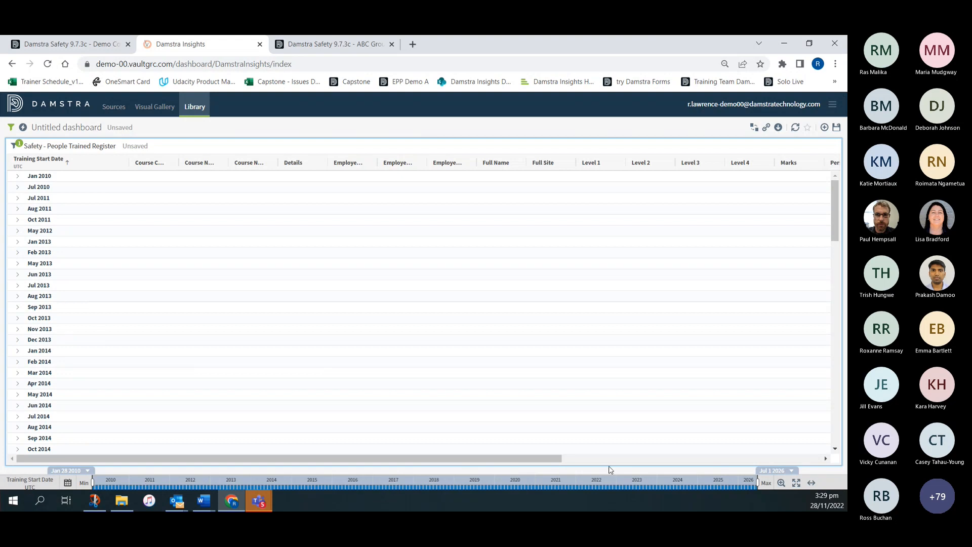
# - Restrict the time bar to the Current Year preset range
pyautogui.click(69, 486)
pyautogui.click(24, 437)
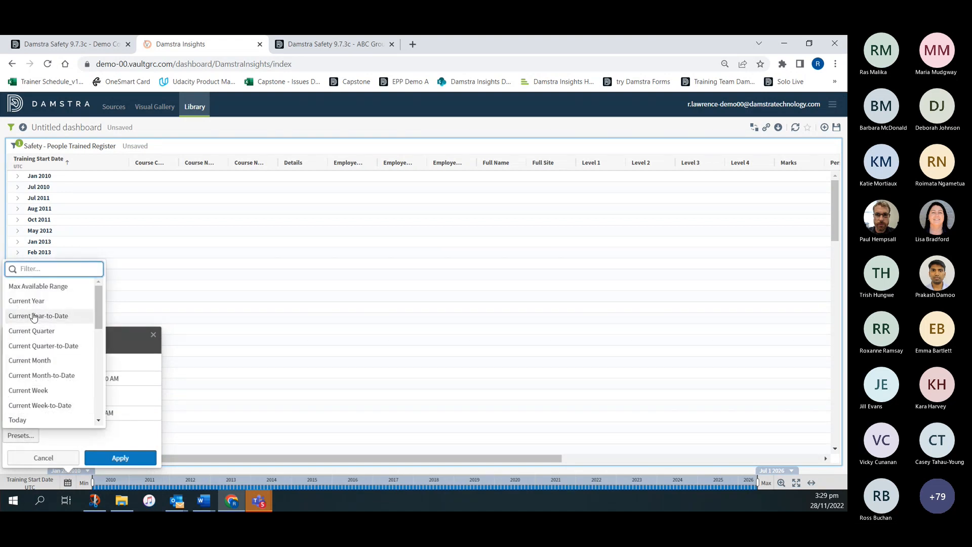
pyautogui.click(38, 301)
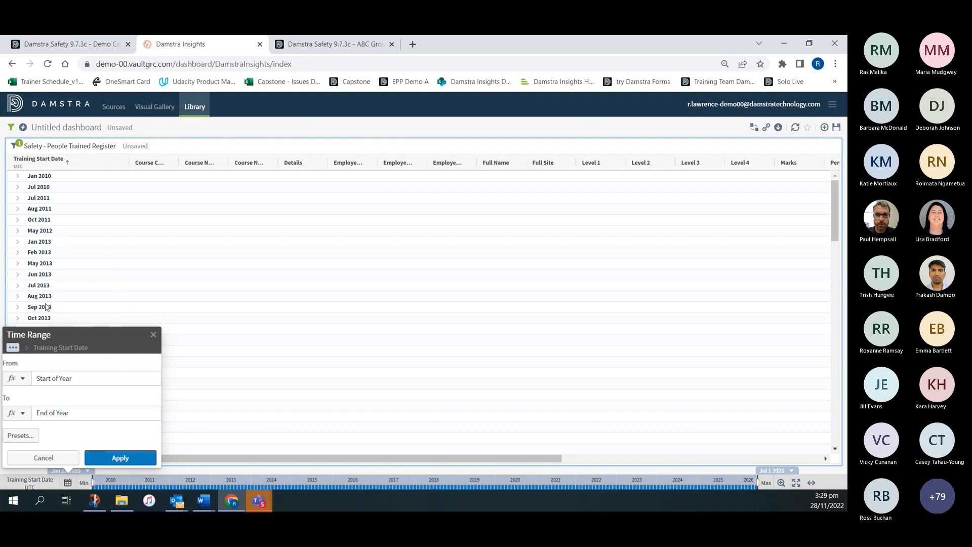
pyautogui.click(130, 459)
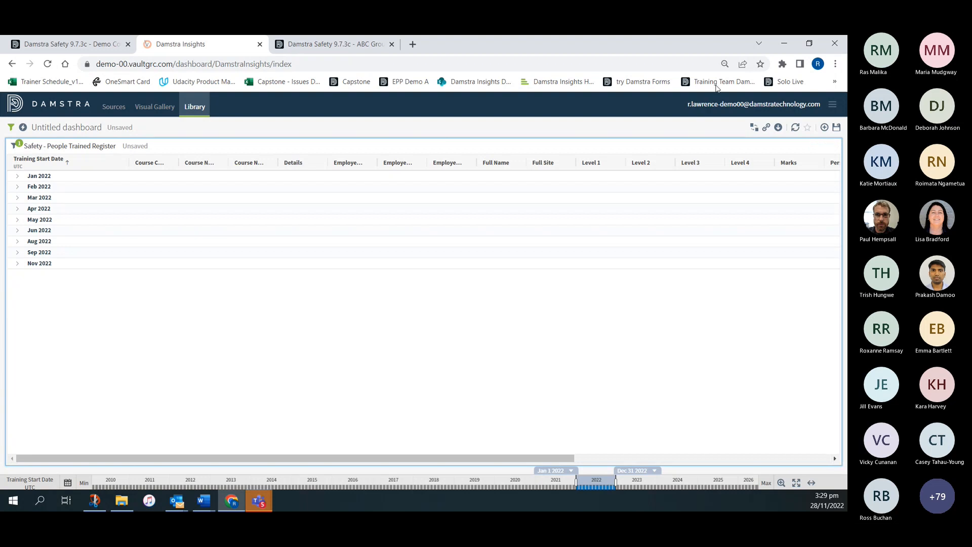
# - Edit the People Trained Register table's settings and make Employee Number the first column
pyautogui.click(833, 150)
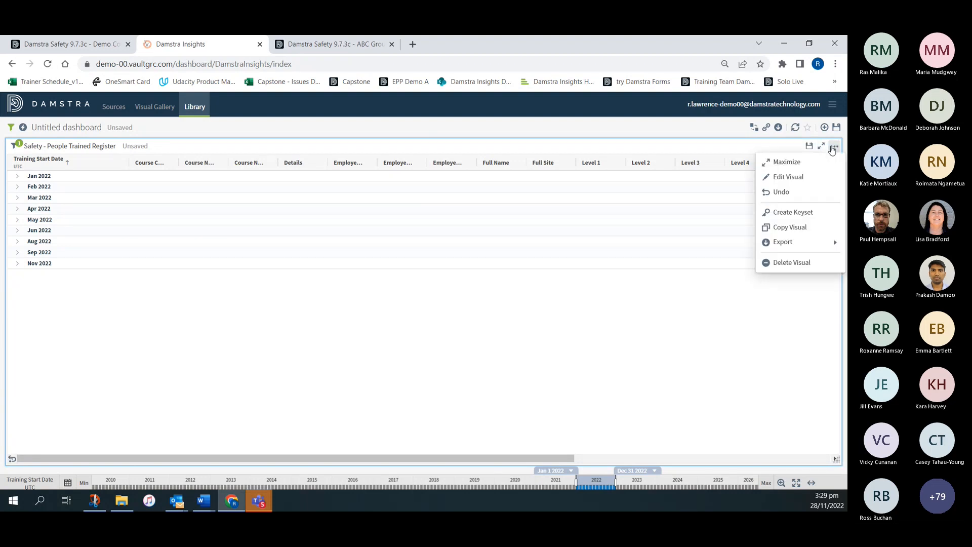
pyautogui.click(793, 177)
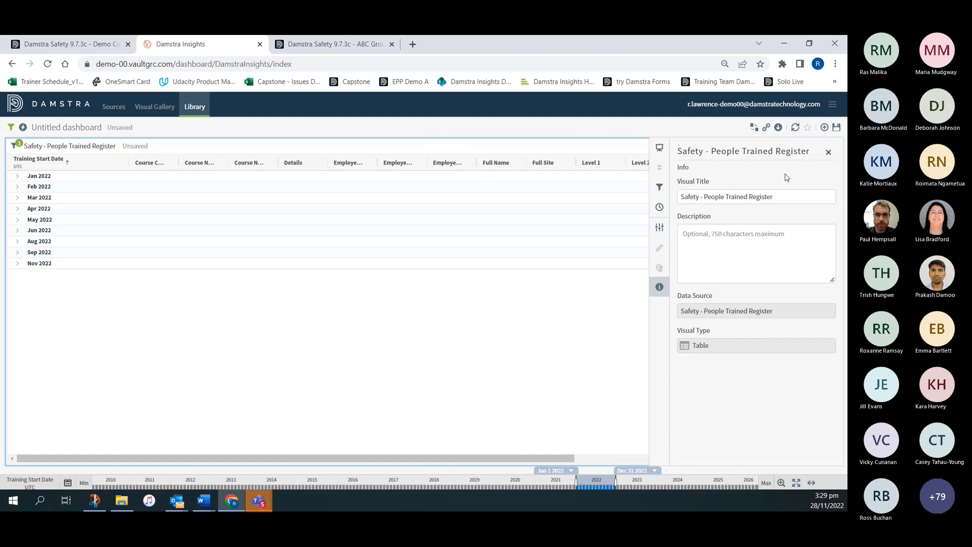
pyautogui.click(659, 230)
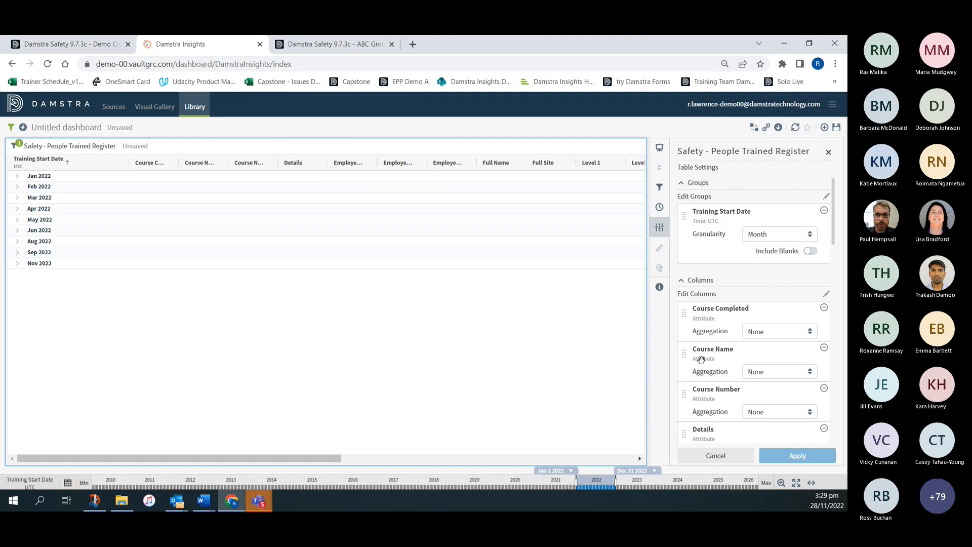
pyautogui.scroll(-5, 719, 350)
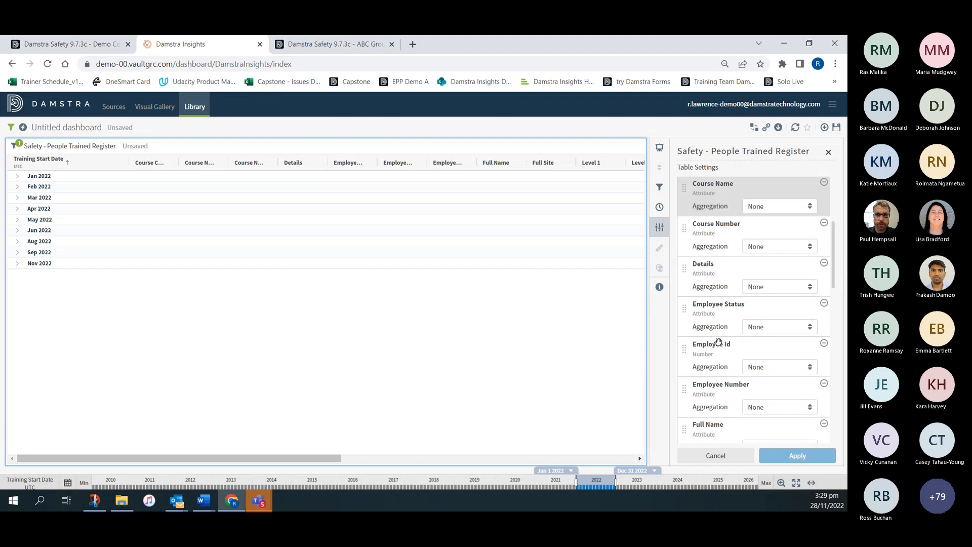
pyautogui.scroll(-1, 722, 341)
pyautogui.moveTo(735, 335); pyautogui.dragTo(734, 310)
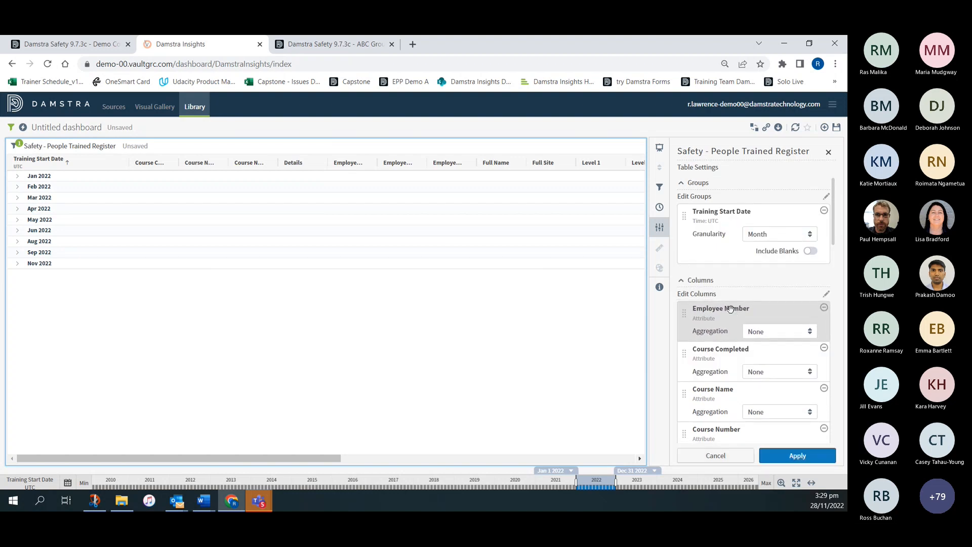
# - Reorder the table's columns so Full Name and Course Name directly follow Employee Number
pyautogui.scroll(-2, 756, 382)
pyautogui.moveTo(755, 380); pyautogui.dragTo(730, 308)
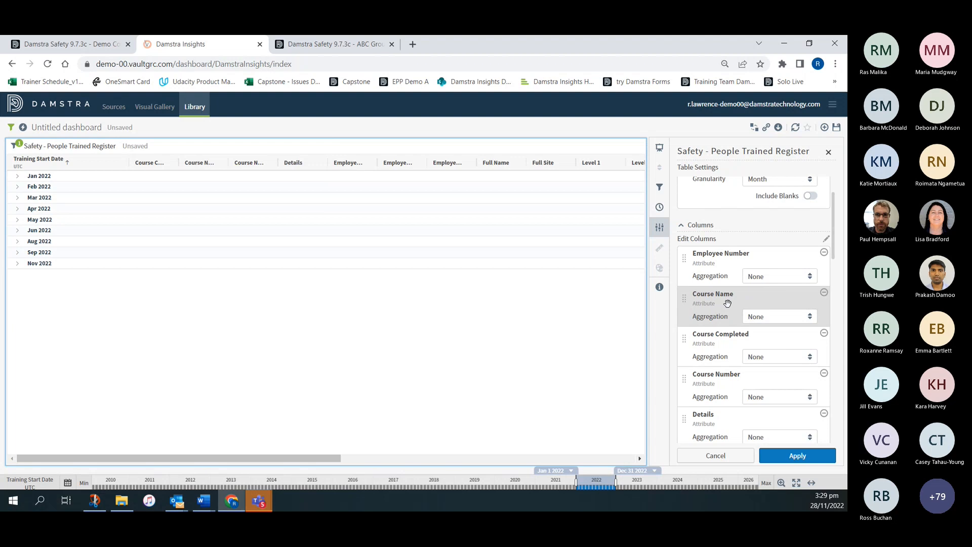
pyautogui.scroll(-4, 748, 355)
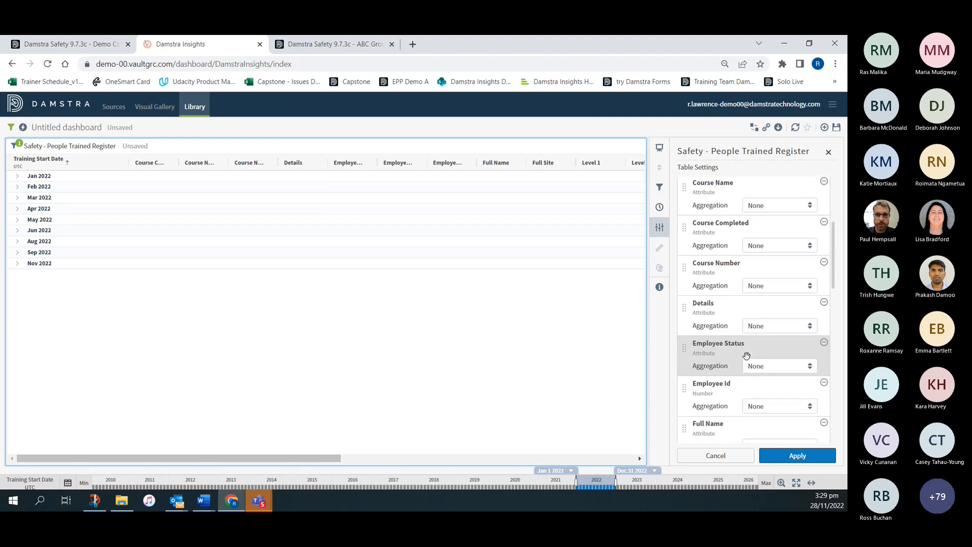
pyautogui.scroll(-2, 745, 364)
pyautogui.moveTo(734, 377); pyautogui.dragTo(730, 349)
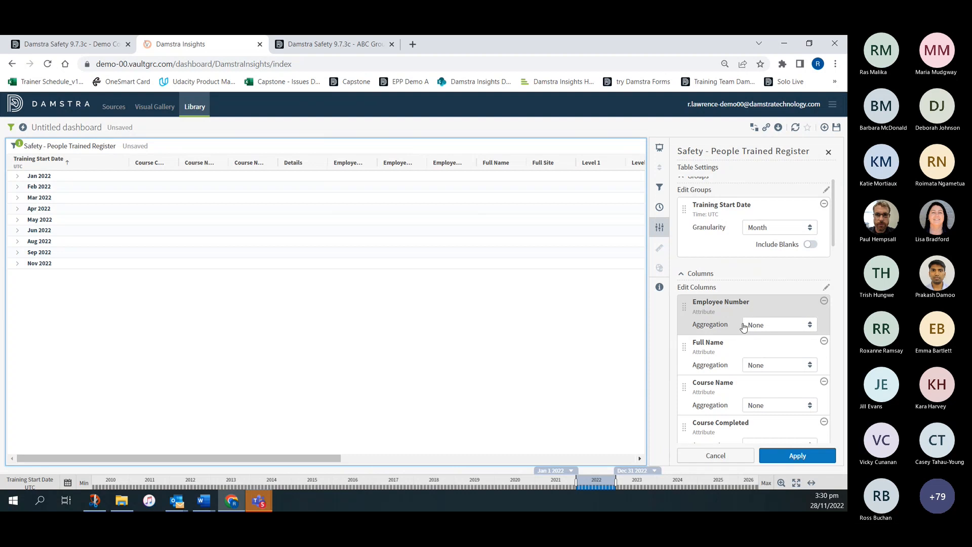
# - Remove the Course Number, Details, Employee Status, Employee Id, Full Site, Level 1 to 4, Marks, Person Type and Position Name columns
pyautogui.scroll(-1, 727, 350)
pyautogui.scroll(-5, 726, 350)
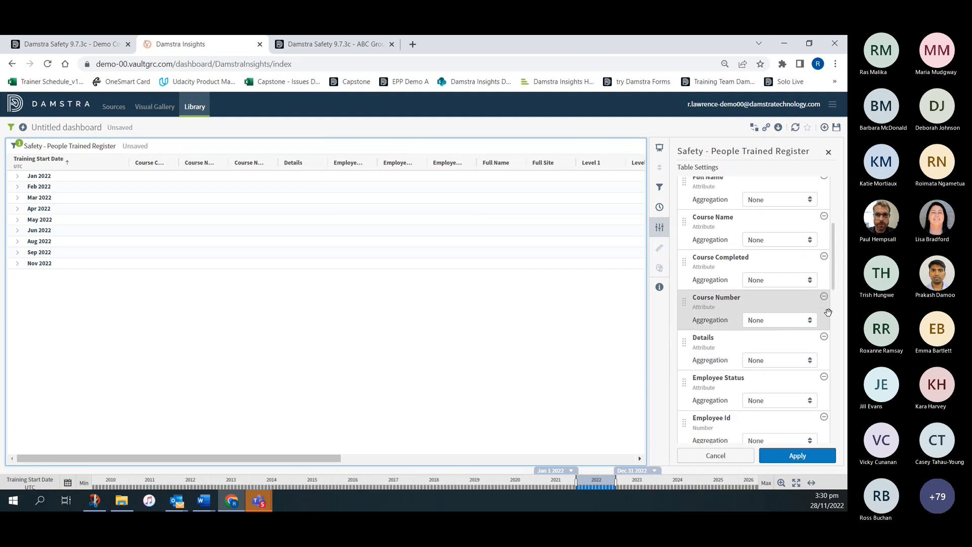
pyautogui.click(824, 298)
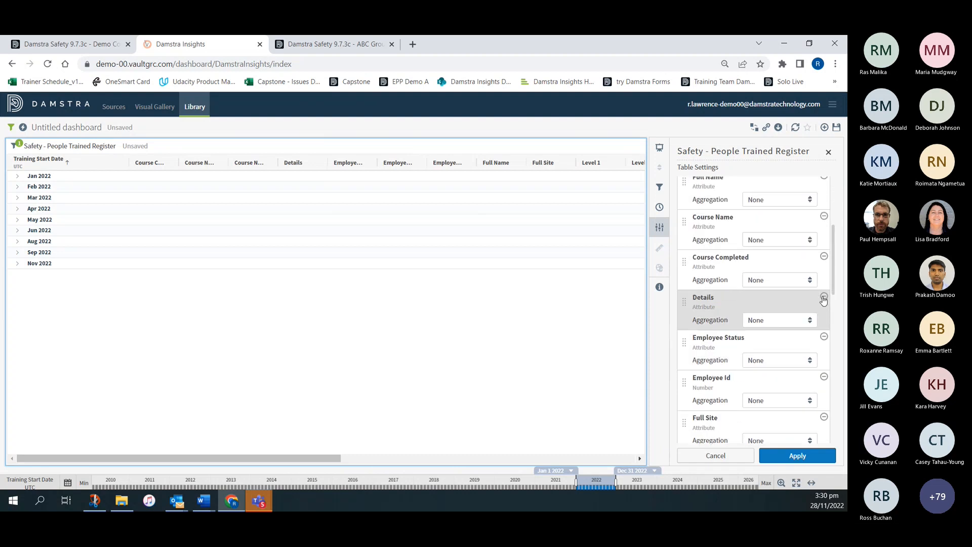
pyautogui.click(824, 299)
pyautogui.click(824, 298)
pyautogui.click(825, 298)
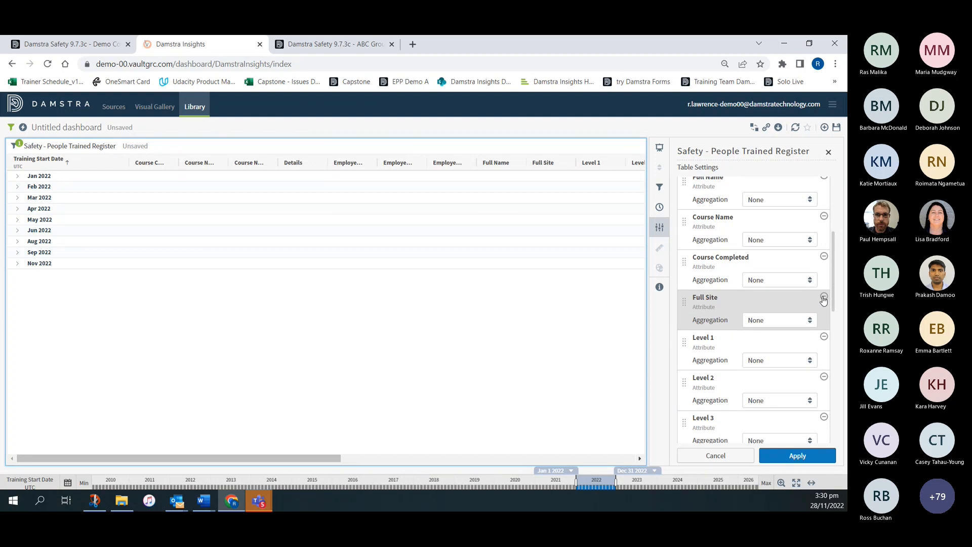
pyautogui.click(824, 298)
pyautogui.click(824, 299)
pyautogui.click(824, 298)
pyautogui.click(824, 299)
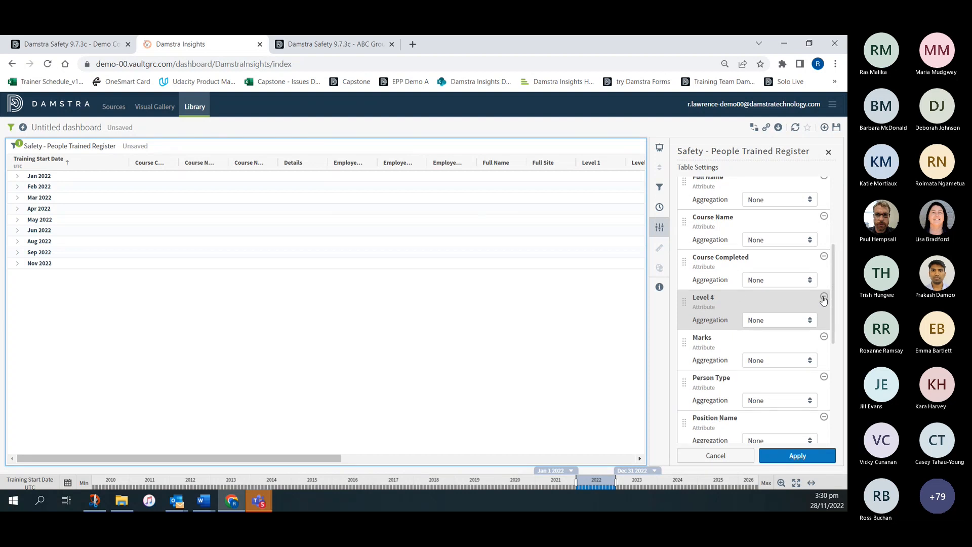
pyautogui.click(824, 299)
pyautogui.click(824, 298)
pyautogui.click(824, 298)
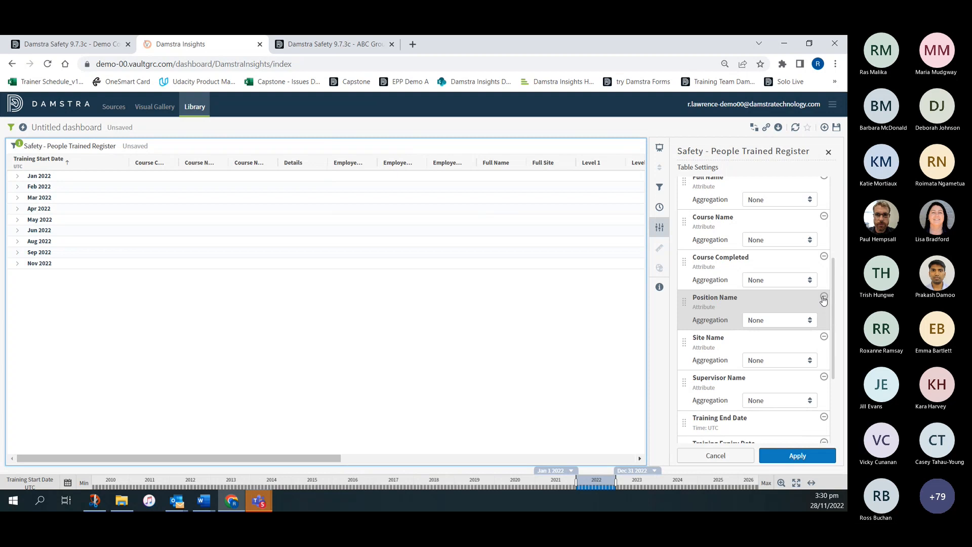
pyautogui.click(824, 299)
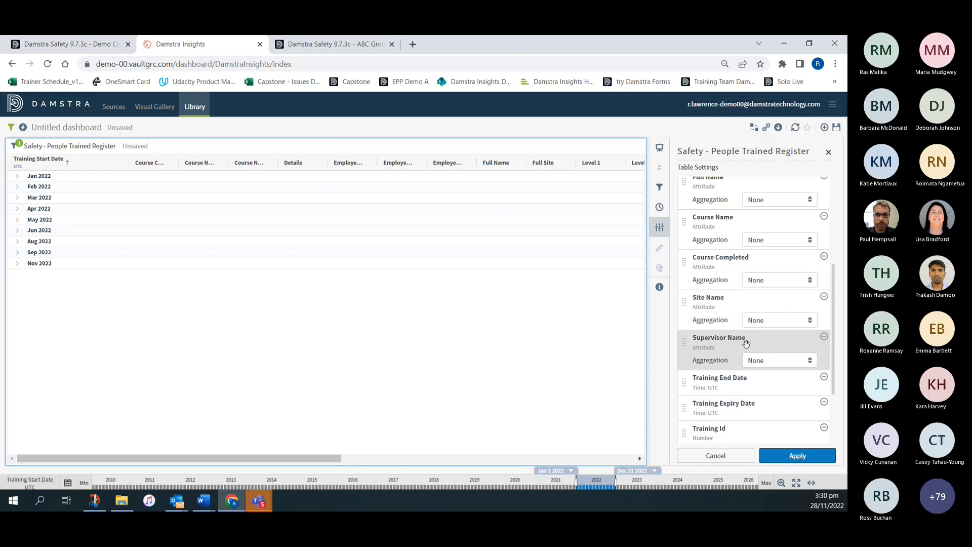
# - Remove the Supervisor Name, Training End Date, Training Expiry Date and Training Id columns and apply the reduced column set to the table
pyautogui.click(824, 337)
pyautogui.click(824, 337)
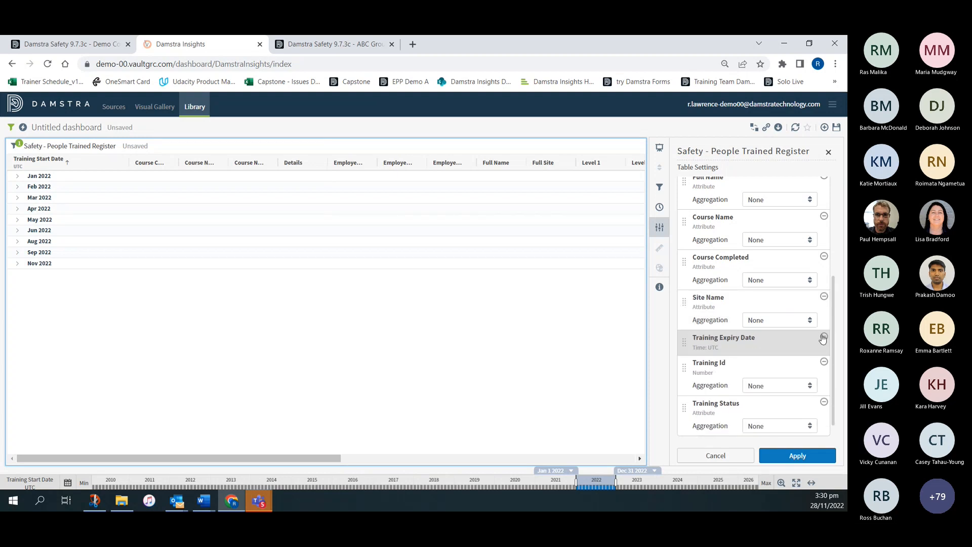
pyautogui.click(824, 338)
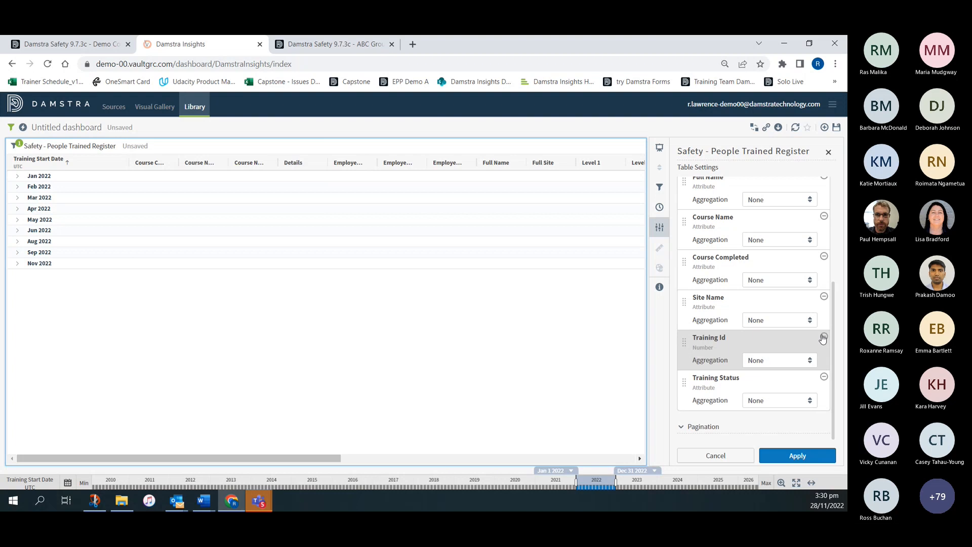
pyautogui.click(823, 339)
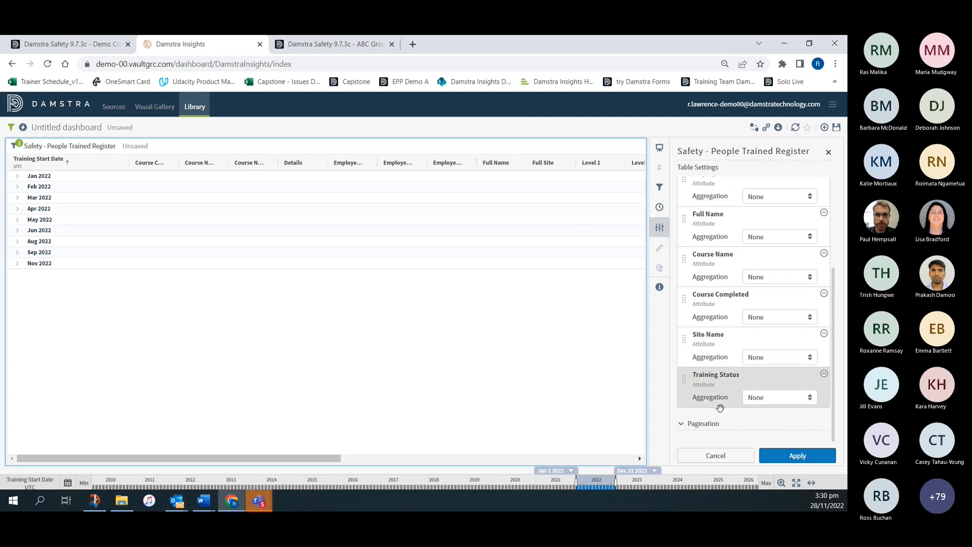
pyautogui.click(785, 456)
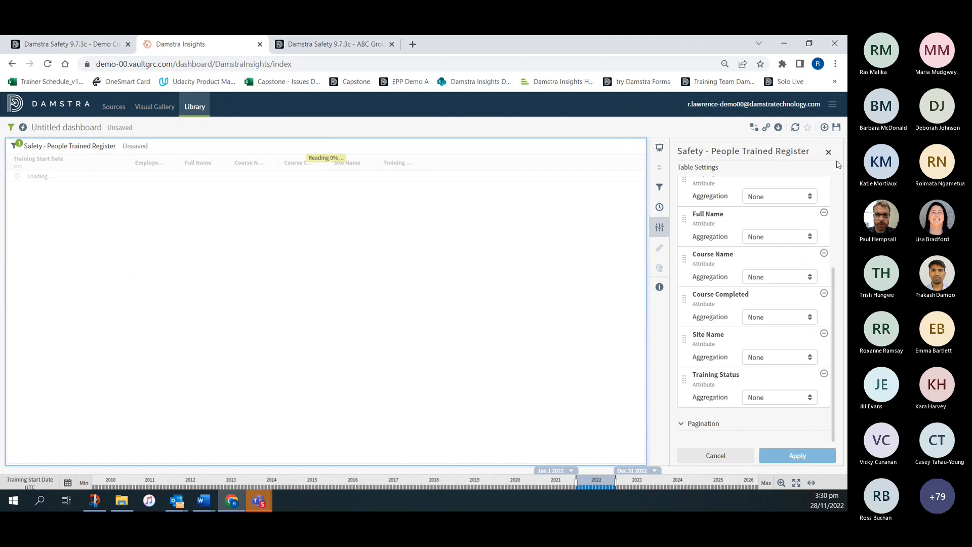
pyautogui.click(829, 153)
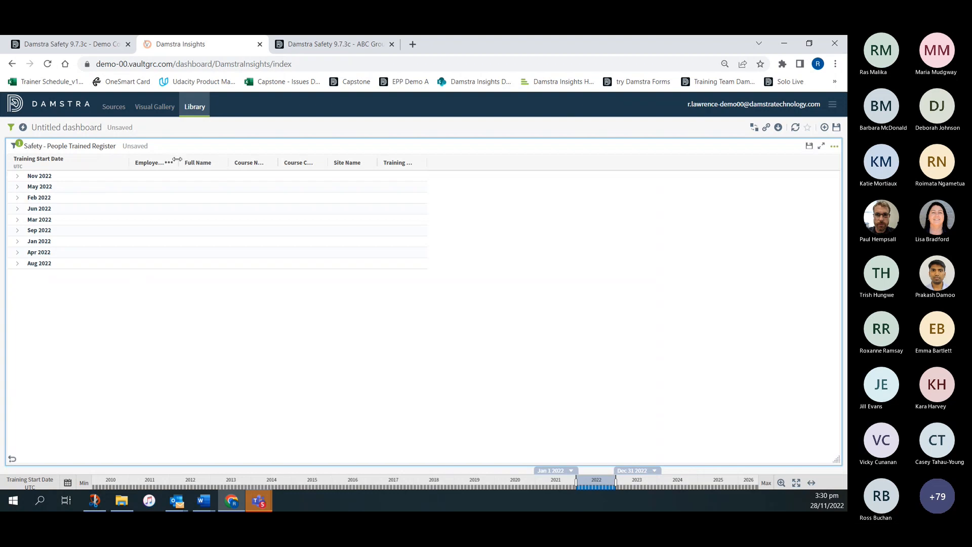
# - Widen the Employee Number column to fit its full heading and open the list of visible columns
pyautogui.moveTo(179, 162); pyautogui.dragTo(221, 160)
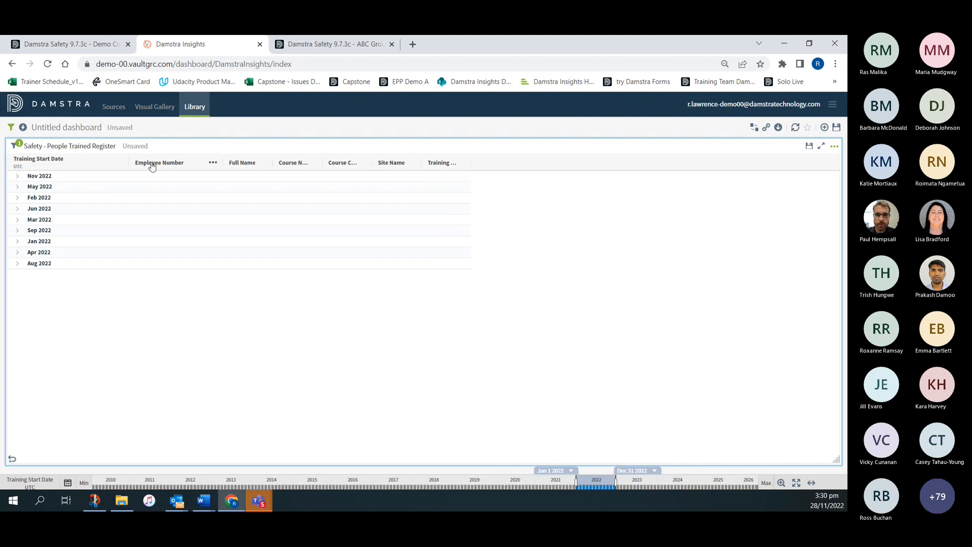
pyautogui.click(213, 165)
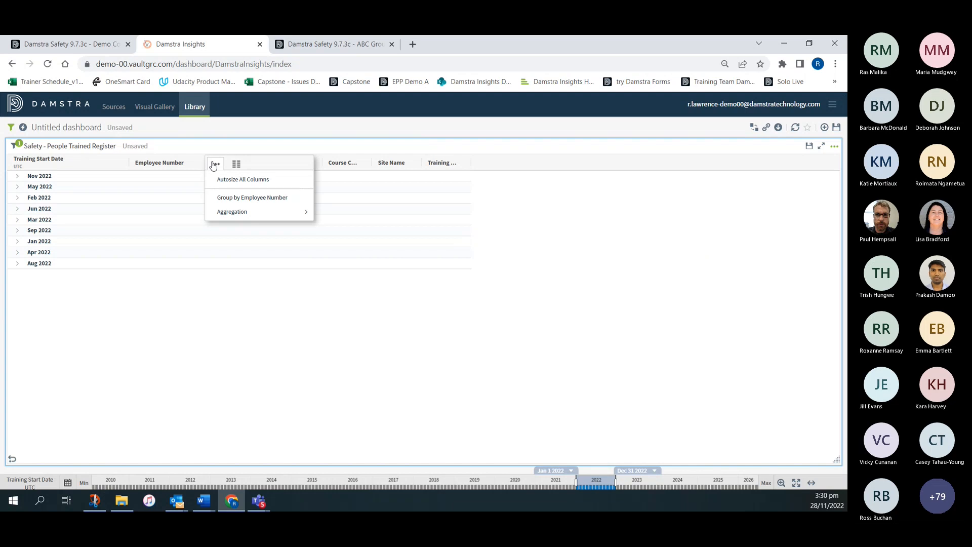
pyautogui.click(235, 165)
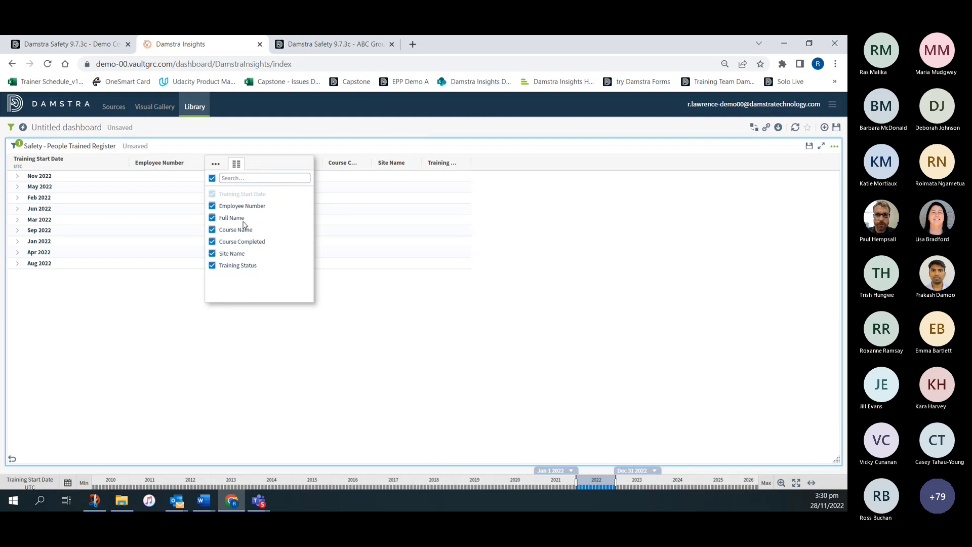
# - Review the table's selectable columns in its settings and close the editor without changing the selection
pyautogui.click(834, 147)
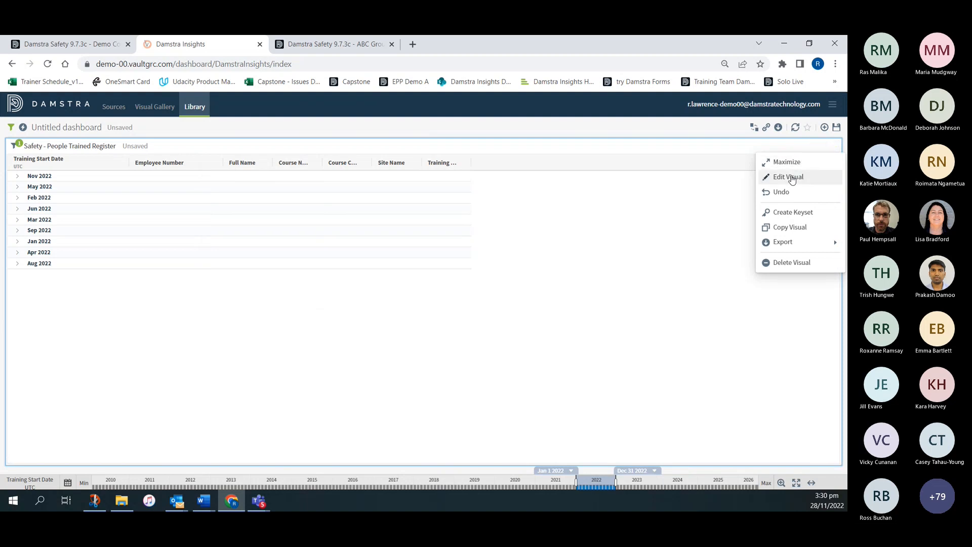
pyautogui.click(792, 178)
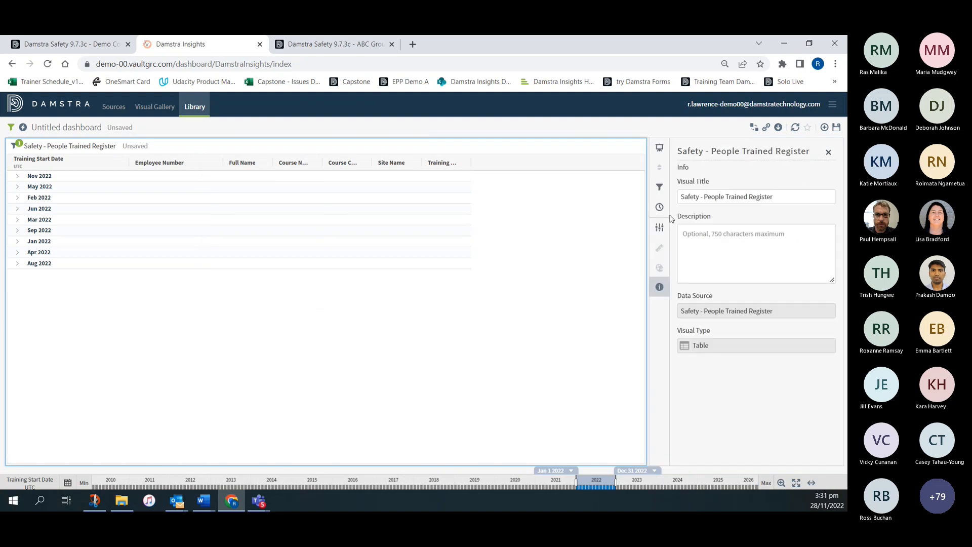
pyautogui.click(660, 230)
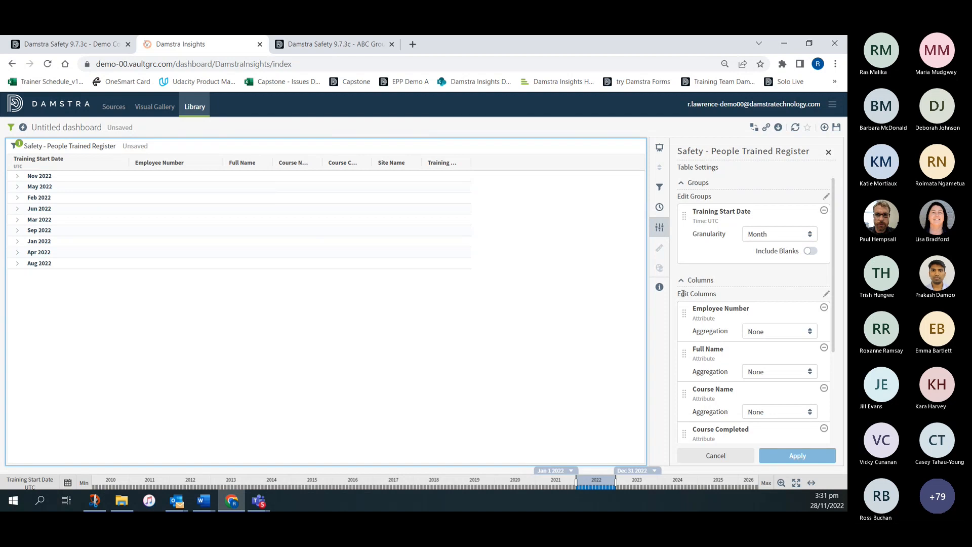
pyautogui.click(828, 295)
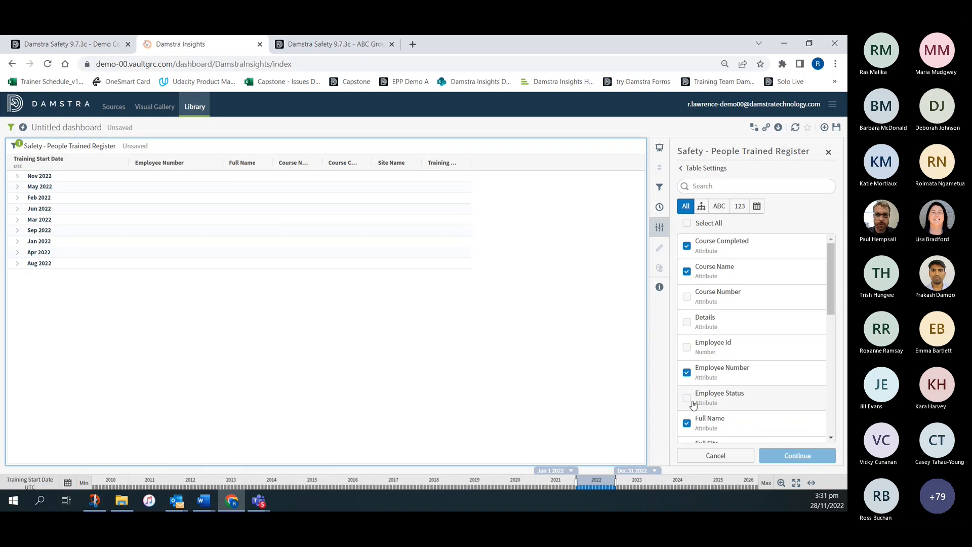
pyautogui.click(828, 152)
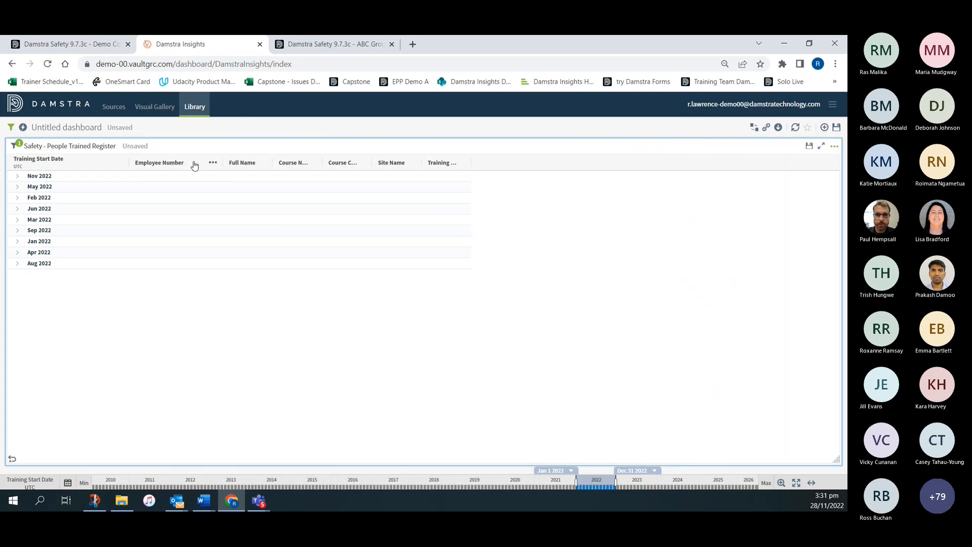
# - Aggregate the Employee Number column by Count and sort the table by Training Start Date in ascending order
pyautogui.click(214, 163)
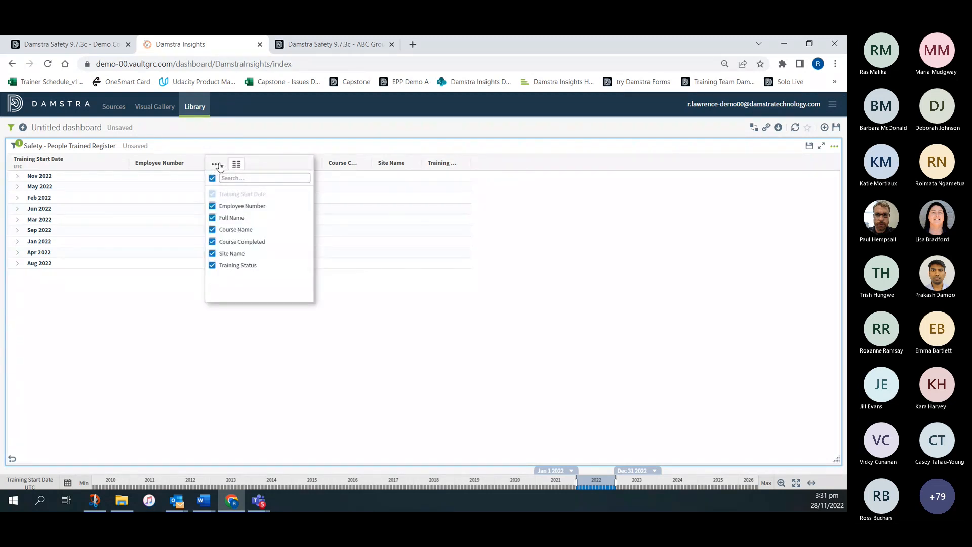
pyautogui.click(218, 165)
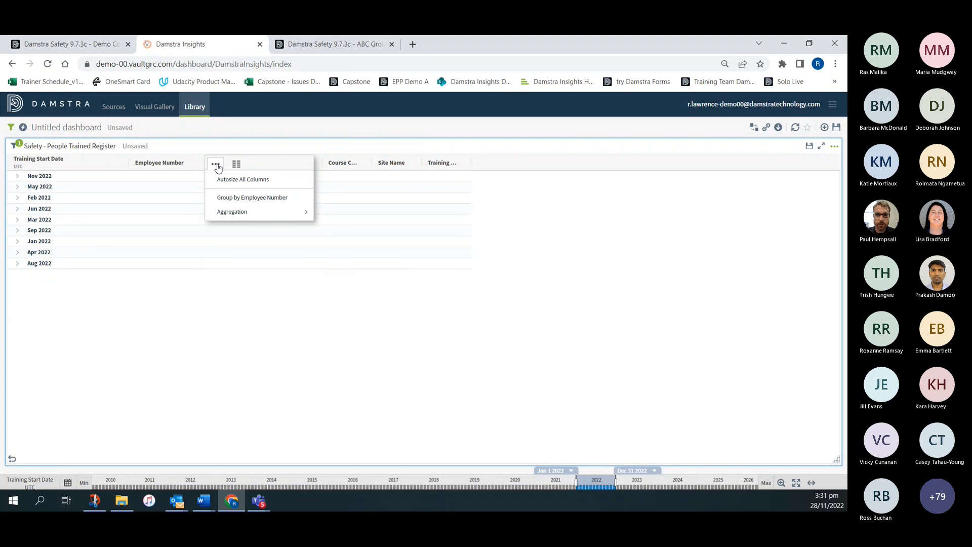
pyautogui.moveTo(225, 213)
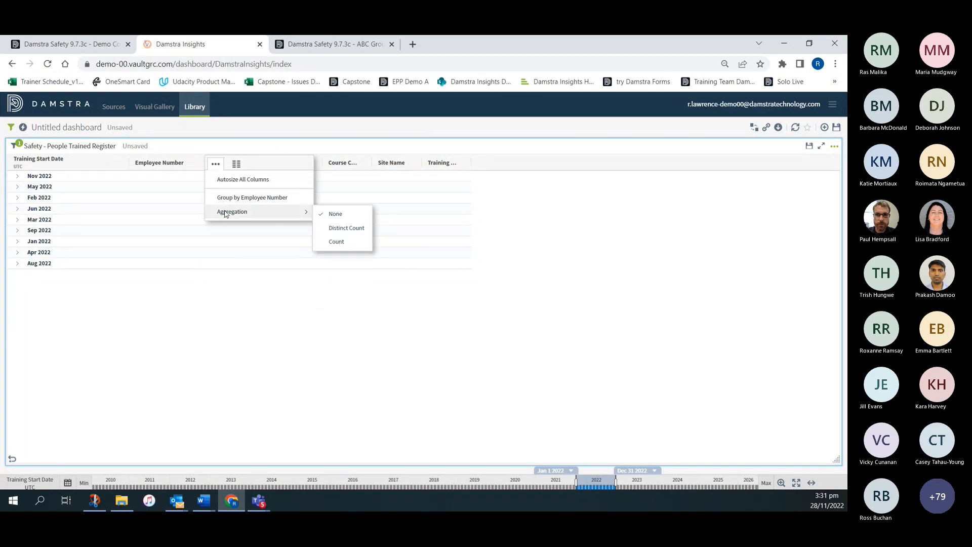
pyautogui.click(337, 242)
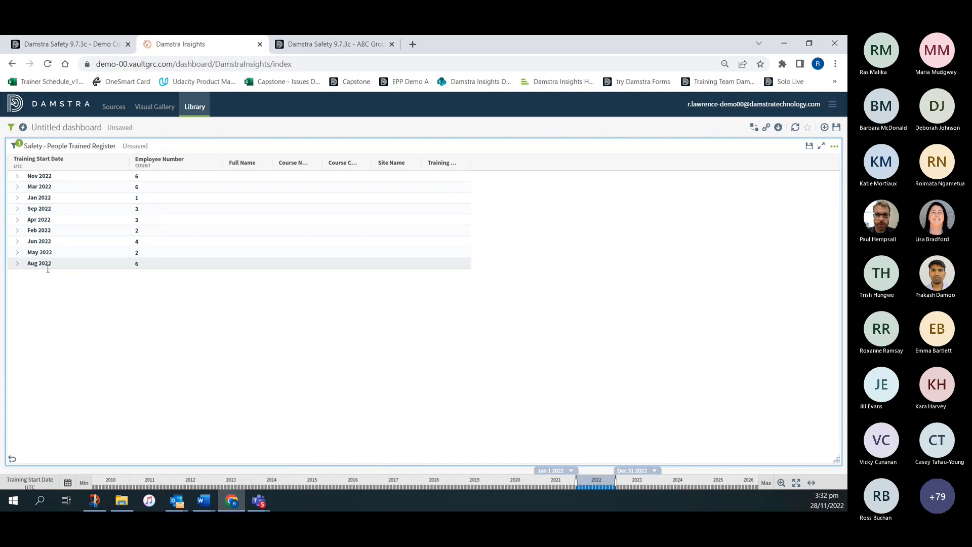
pyautogui.click(44, 160)
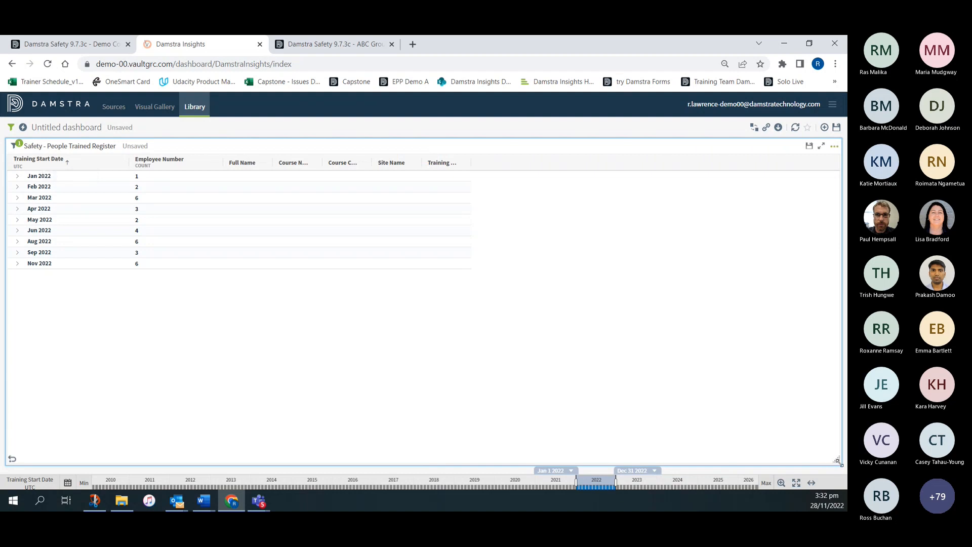
# - Shrink the People Trained Register visual to a small tile and copy it within the dashboard
pyautogui.moveTo(839, 477); pyautogui.dragTo(326, 277)
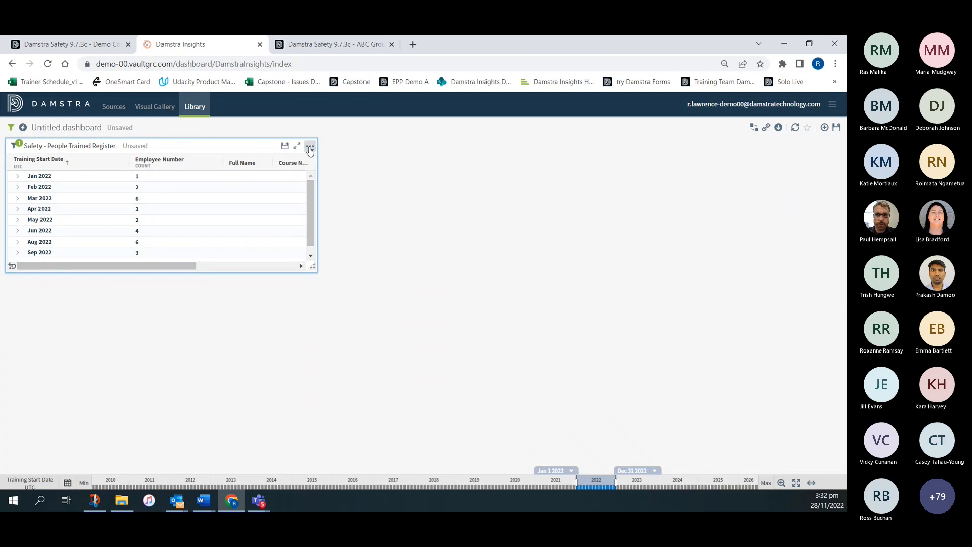
pyautogui.click(310, 151)
pyautogui.click(349, 228)
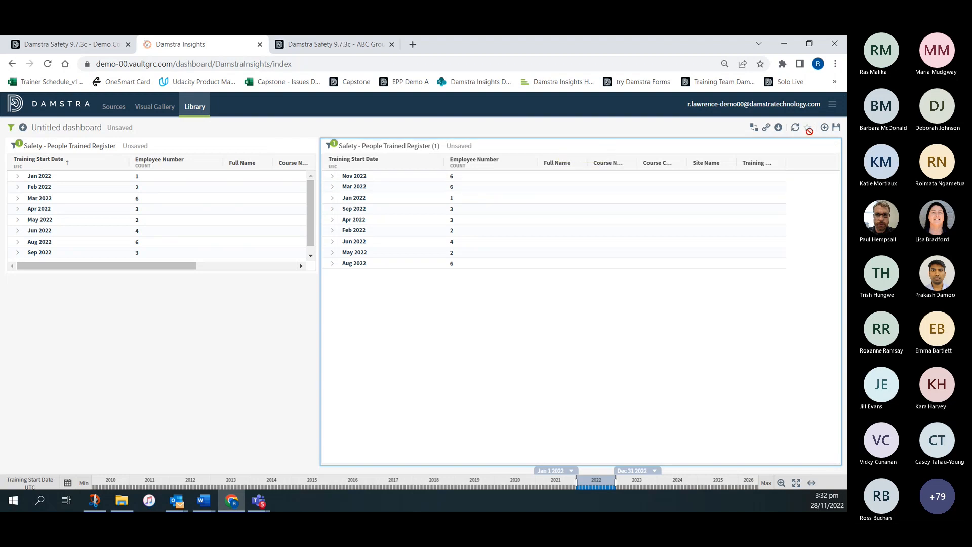
# - Change the copied People Trained Register visual's style to Bars and check which attributes it can be grouped by
pyautogui.click(834, 146)
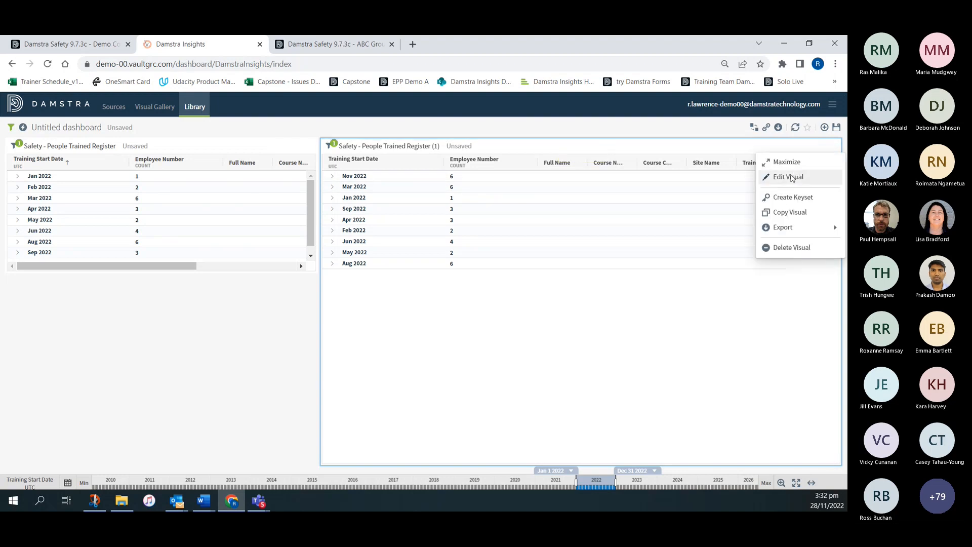
pyautogui.click(795, 177)
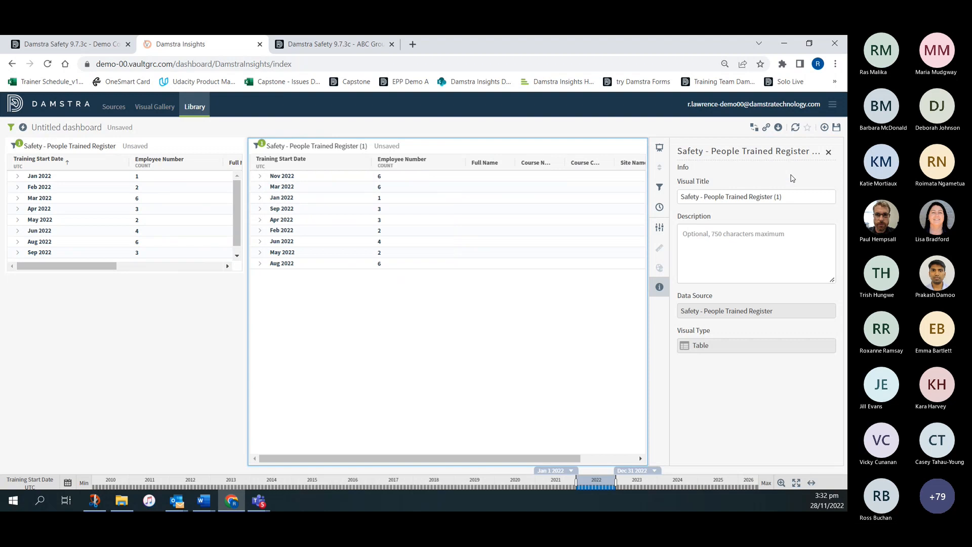
pyautogui.click(659, 149)
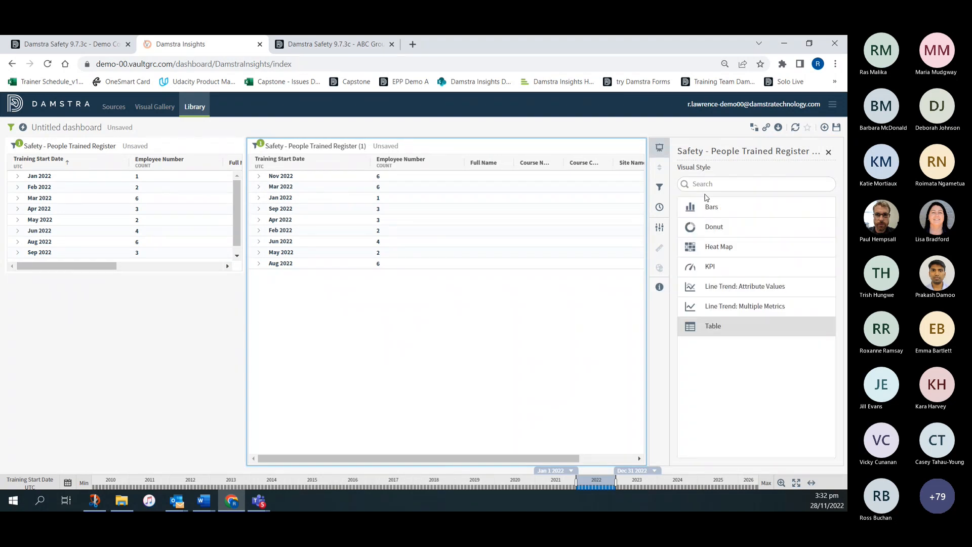
pyautogui.click(711, 207)
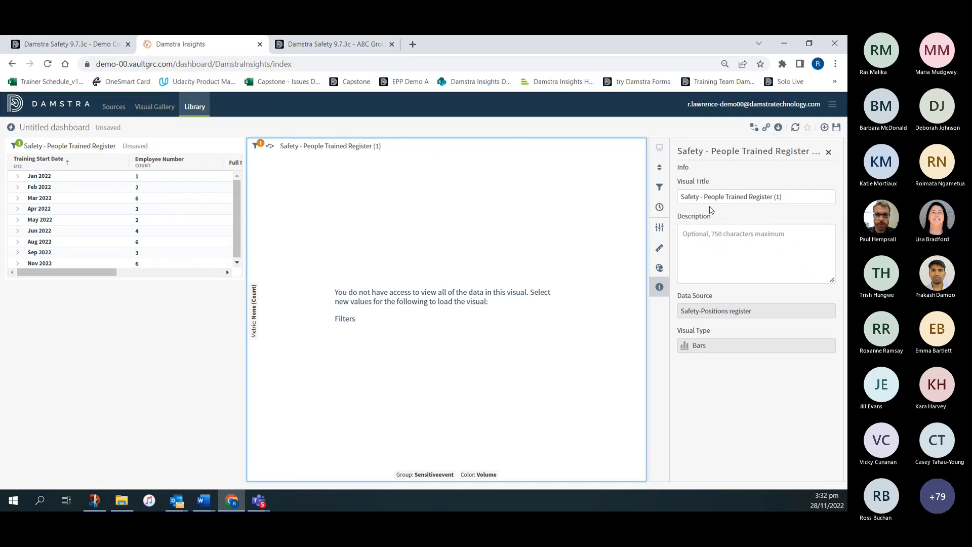
pyautogui.click(830, 153)
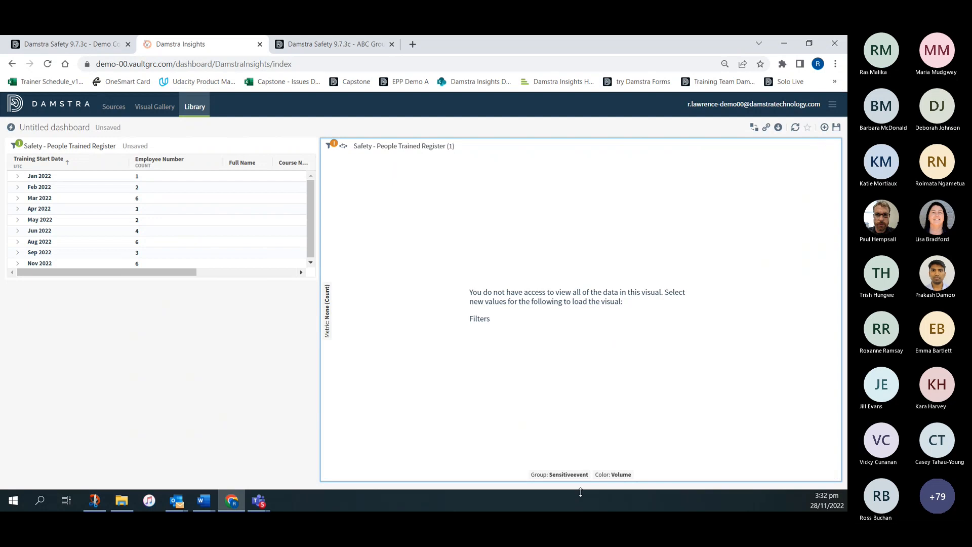
pyautogui.click(569, 476)
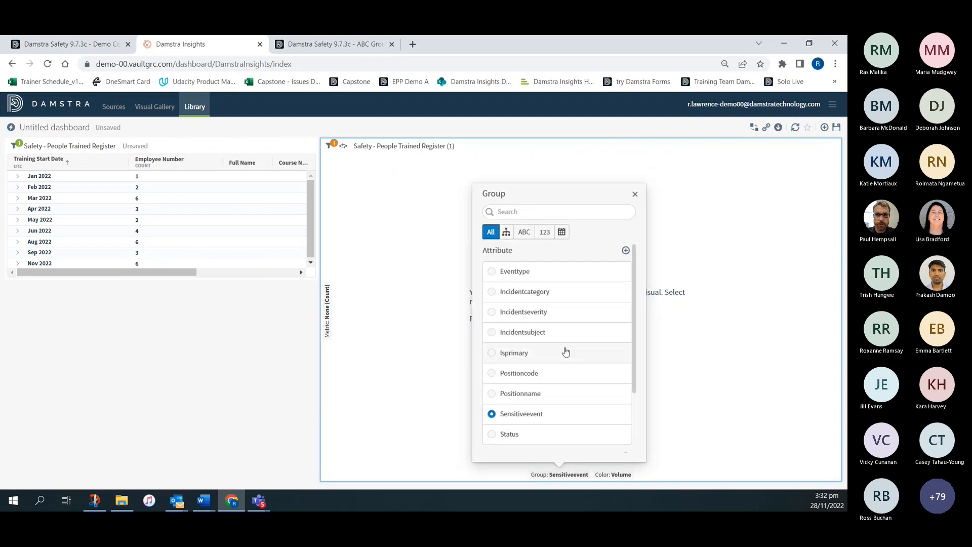
pyautogui.scroll(-2, 555, 290)
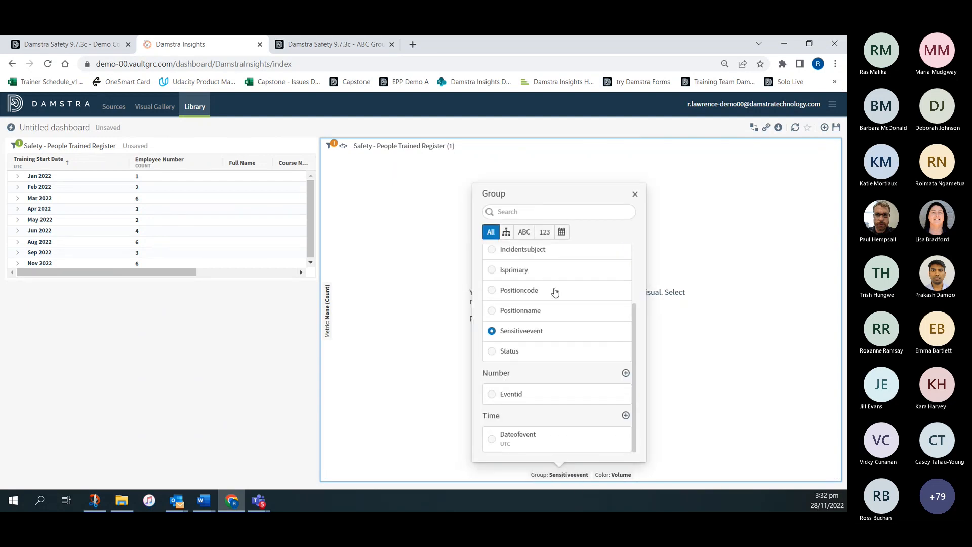
pyautogui.scroll(2, 555, 292)
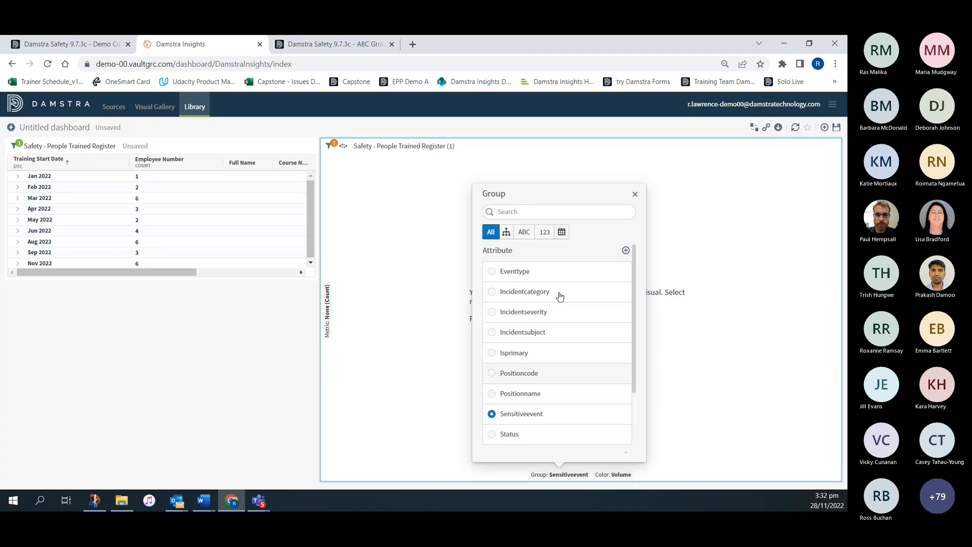
pyautogui.click(635, 195)
# - Delete the bar visual Safety - People Trained Register (1) from the dashboard
pyautogui.click(833, 147)
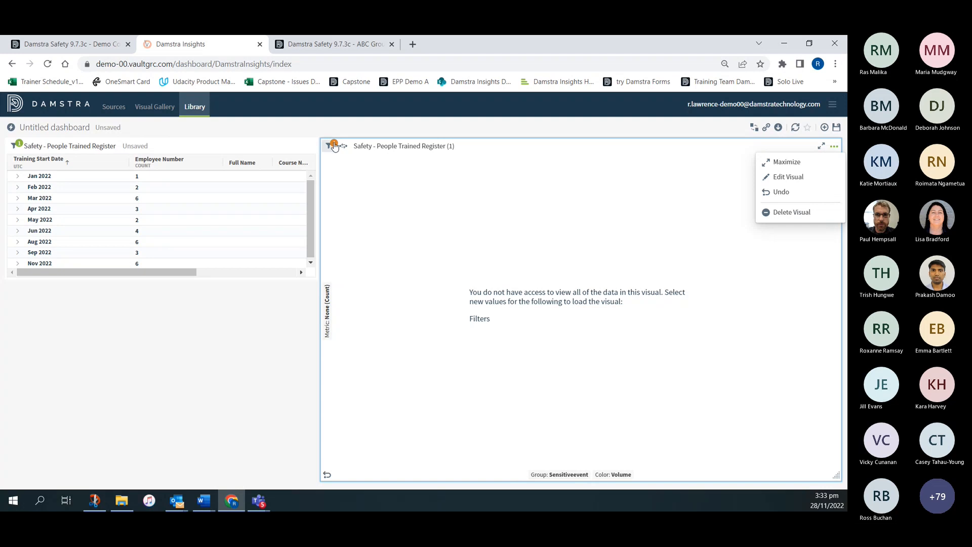
pyautogui.moveTo(335, 146)
pyautogui.click(791, 212)
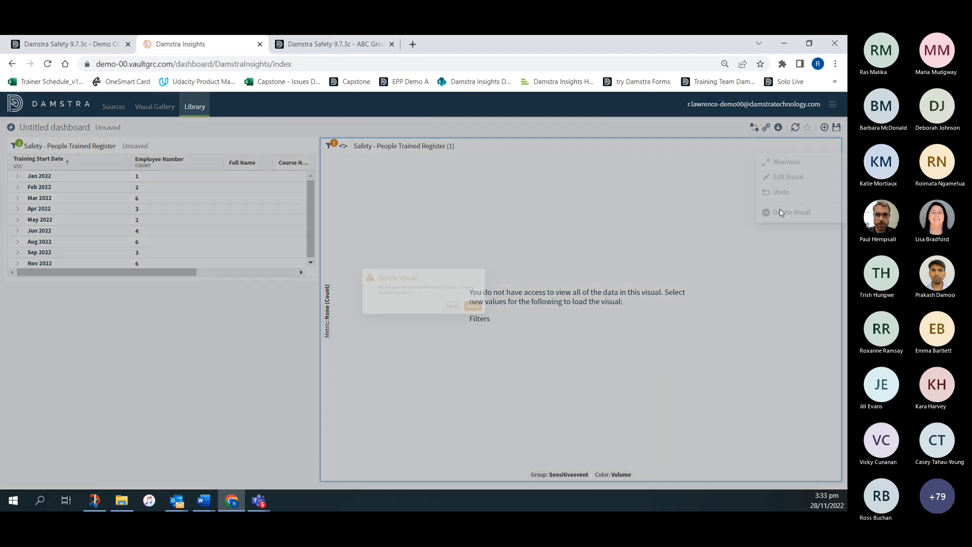
pyautogui.click(504, 316)
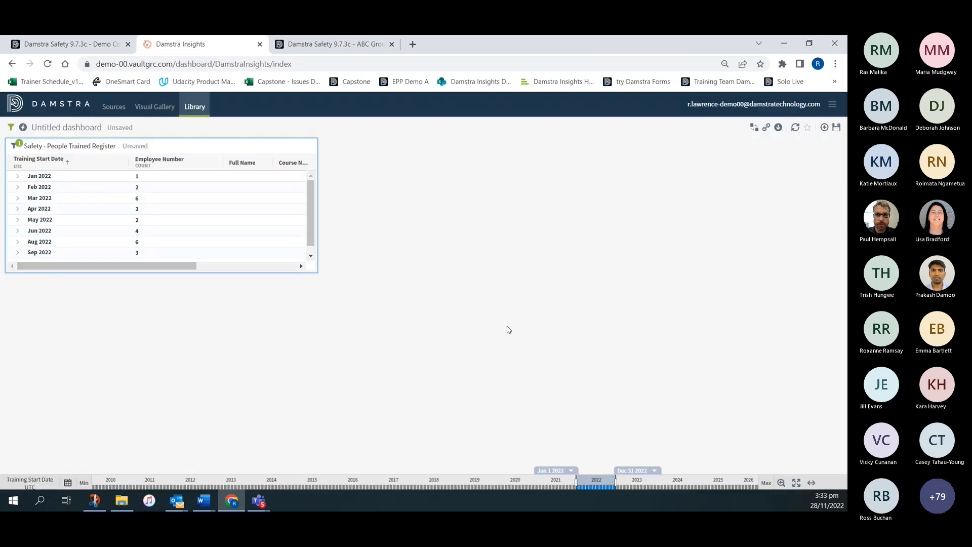
# - Copy the original People Trained Register table again and change the copy's visual style to Bars
pyautogui.click(310, 147)
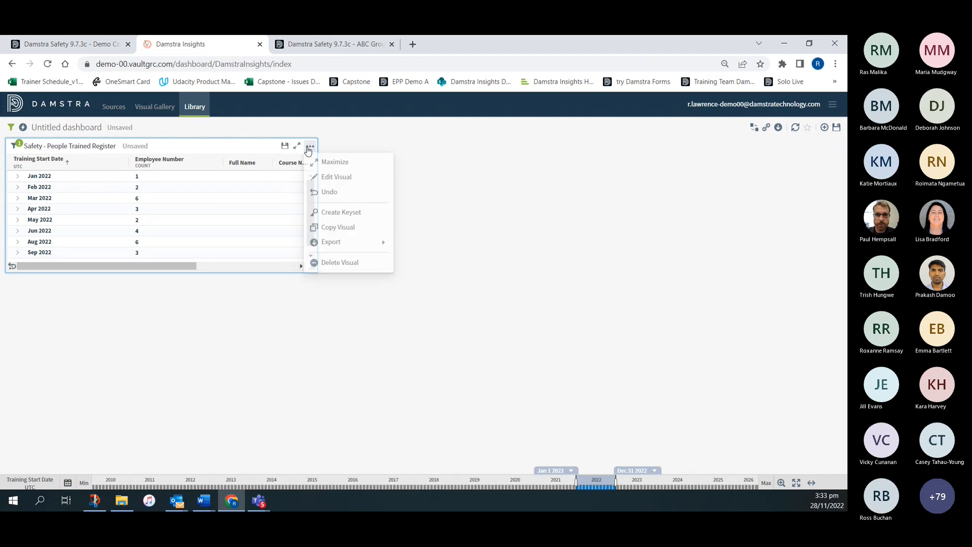
pyautogui.click(347, 229)
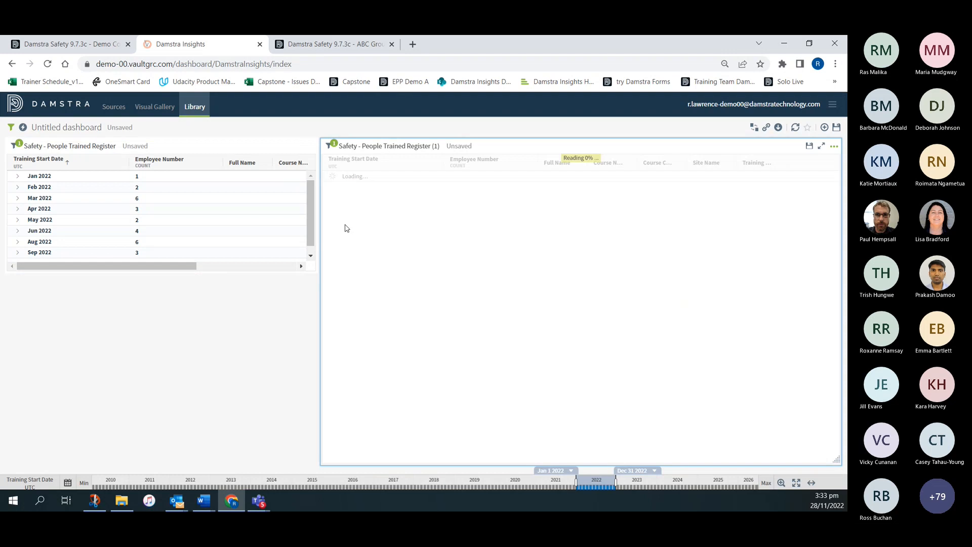
pyautogui.click(834, 146)
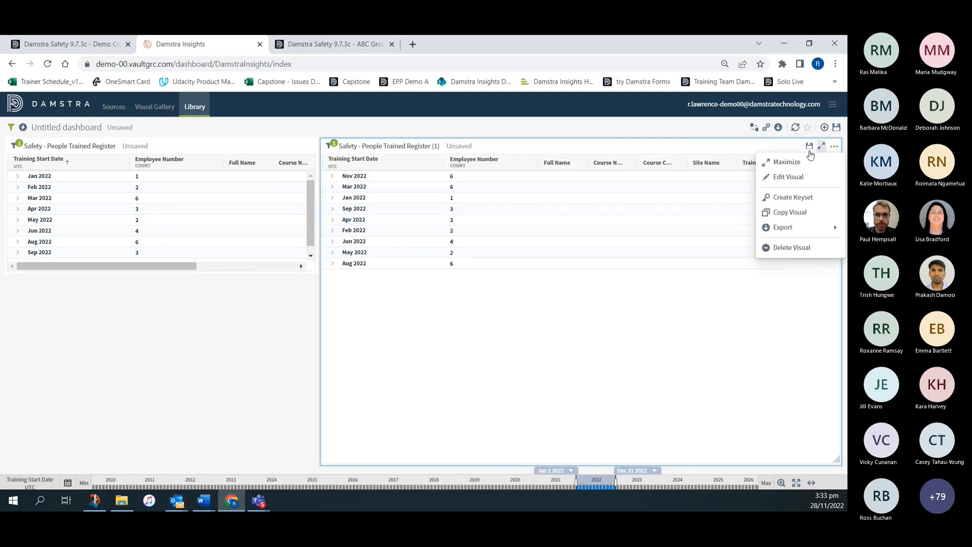
pyautogui.click(789, 176)
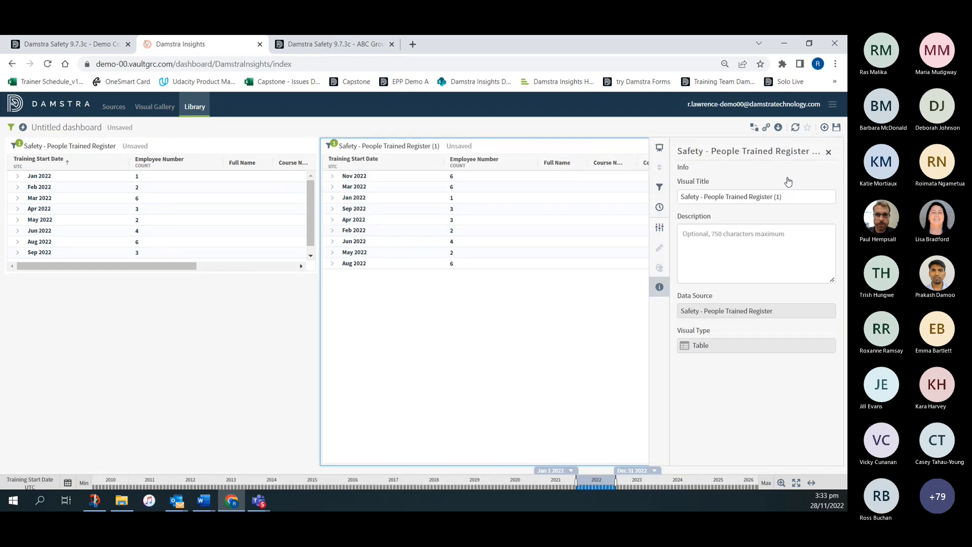
pyautogui.click(660, 150)
pyautogui.click(716, 209)
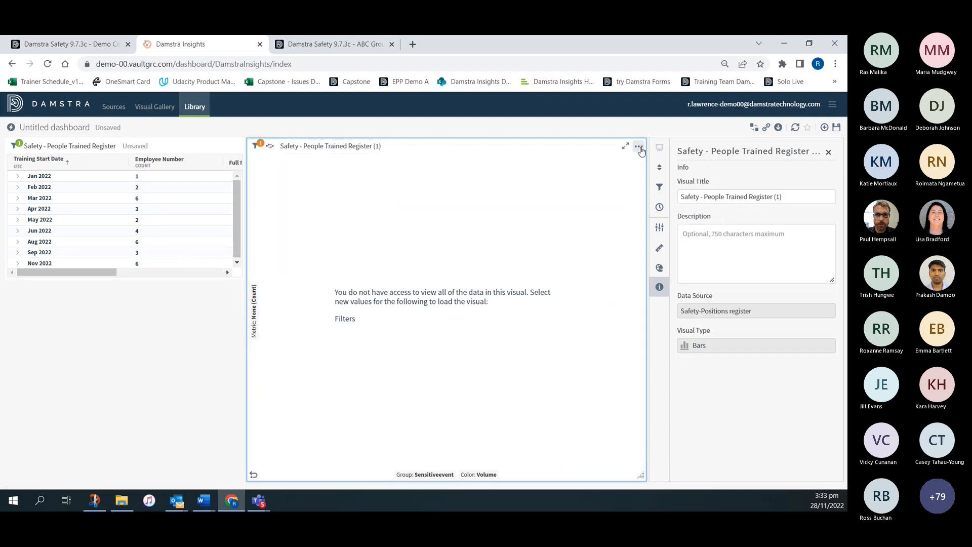
pyautogui.click(640, 148)
pyautogui.click(829, 152)
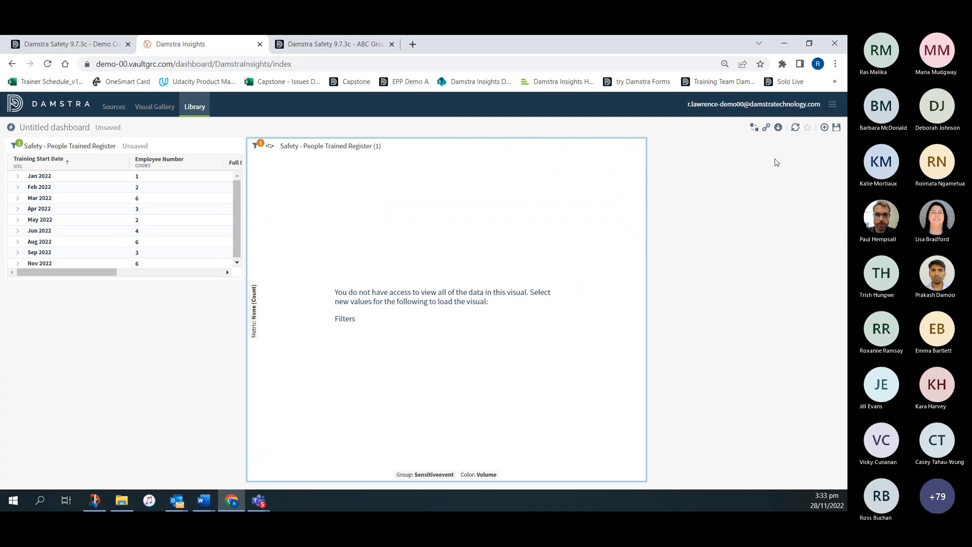
# - Delete the second bar-style copy of the People Trained Register visual
pyautogui.click(833, 148)
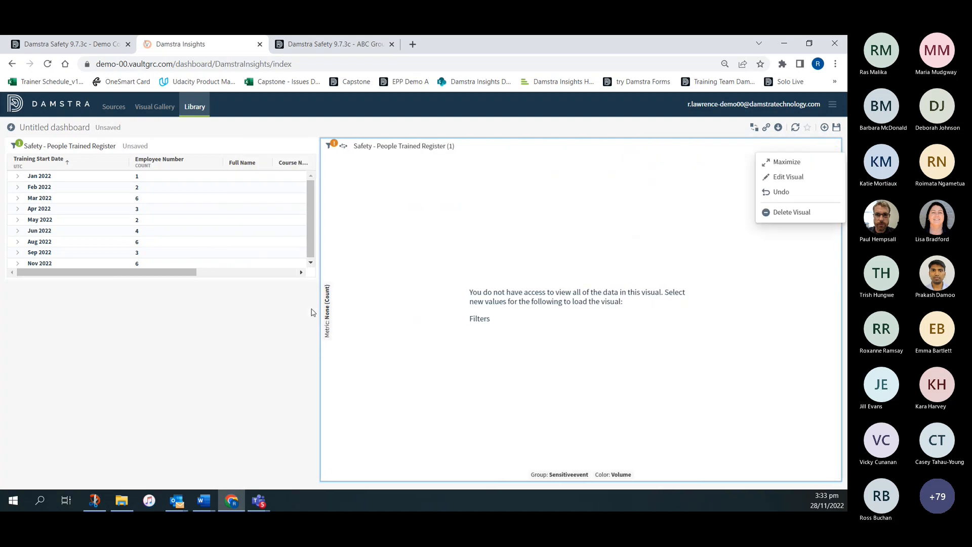
pyautogui.click(786, 212)
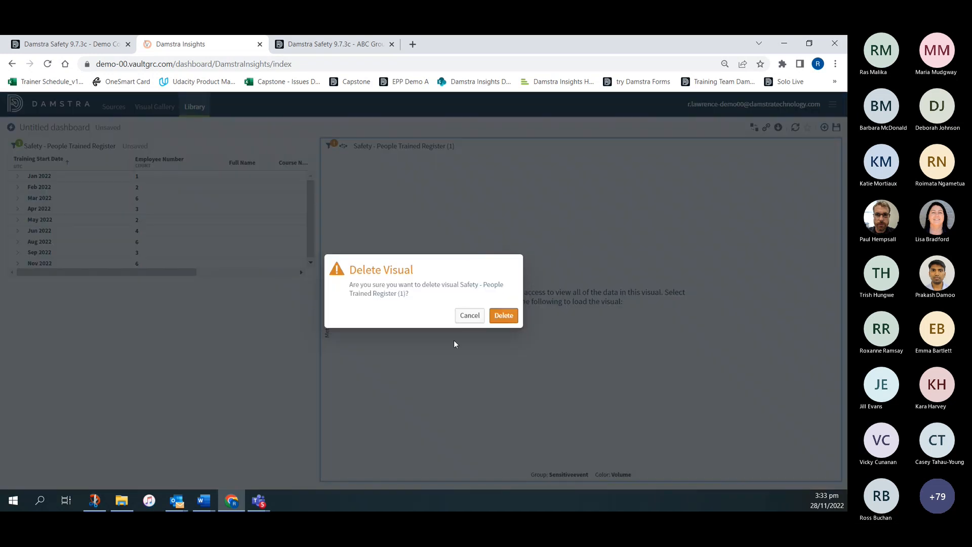
pyautogui.click(504, 315)
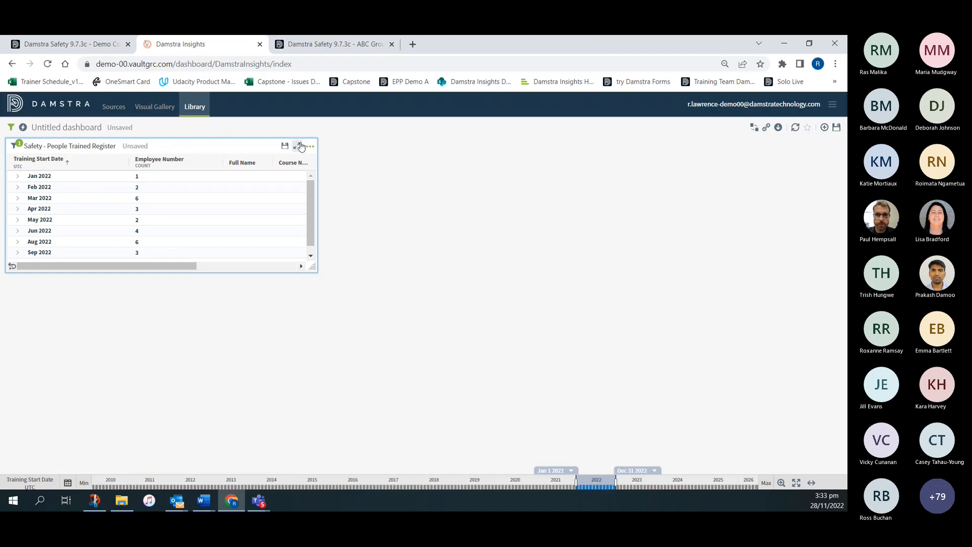
# - Change the original People Trained Register table's style to Bars and check its grouping attributes
pyautogui.click(310, 146)
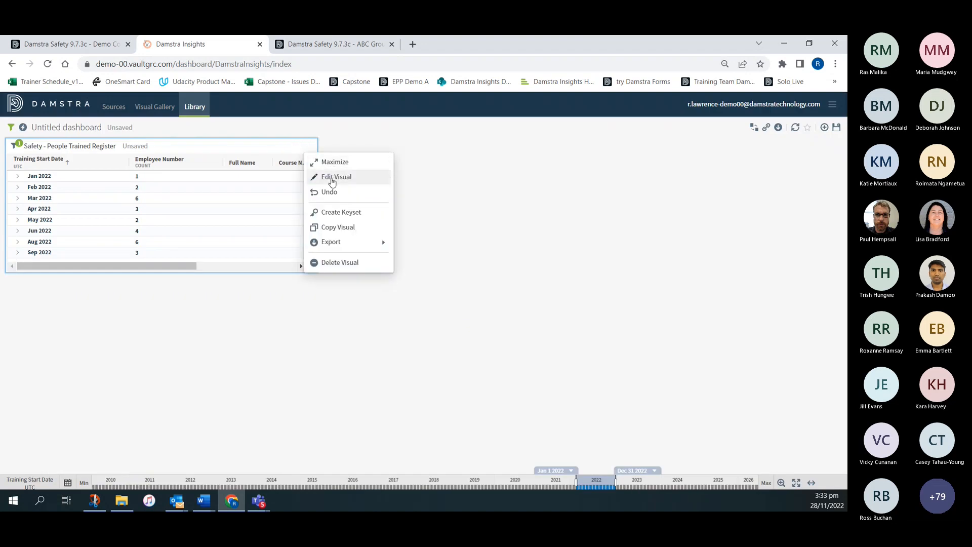
pyautogui.click(332, 178)
pyautogui.click(660, 149)
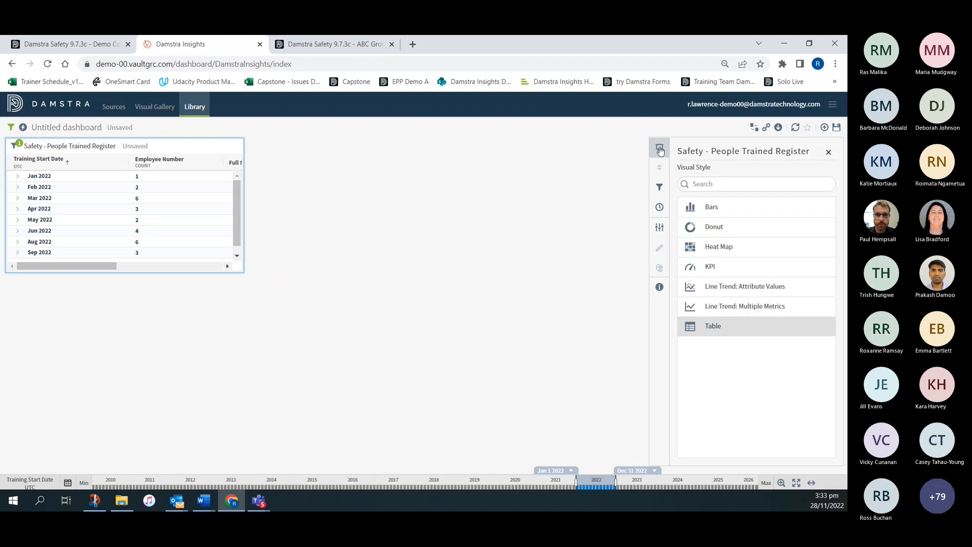
pyautogui.click(717, 212)
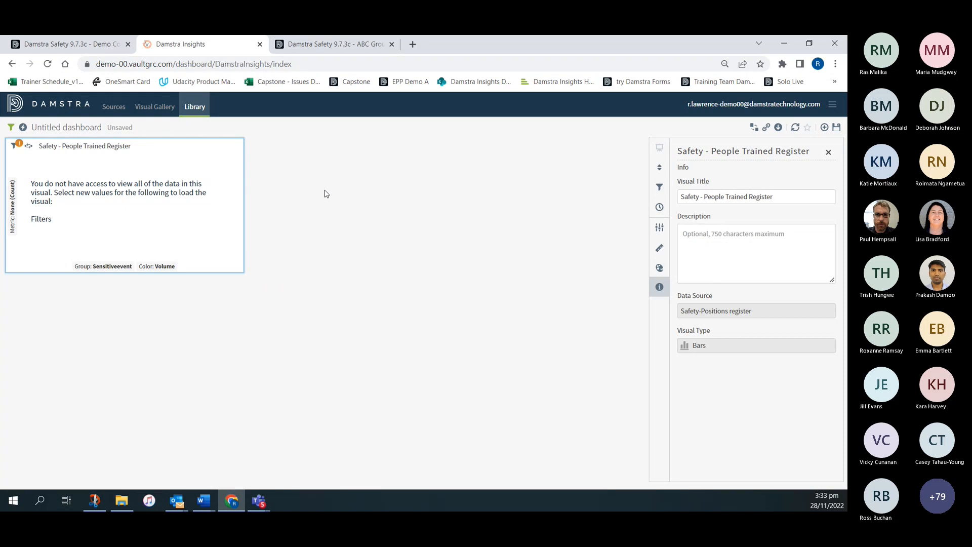
pyautogui.click(96, 268)
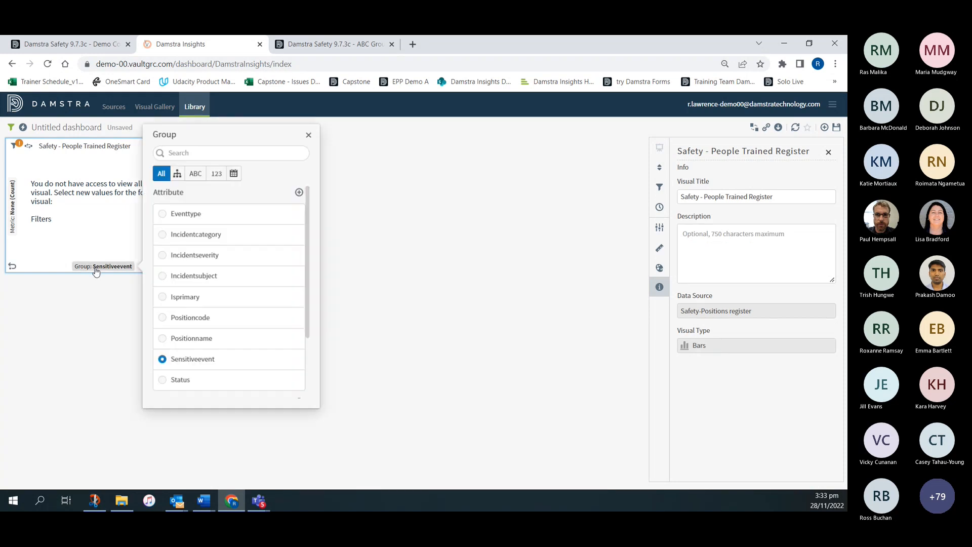
pyautogui.click(308, 136)
# - Discard the unsaved dashboard and open Insights from the ABC Group Damstra Safety site
pyautogui.click(195, 108)
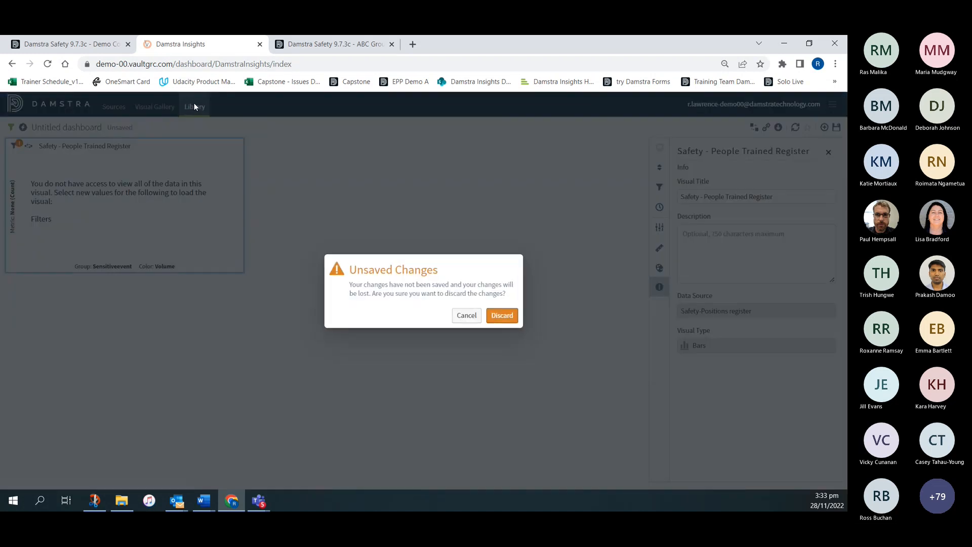
pyautogui.click(502, 315)
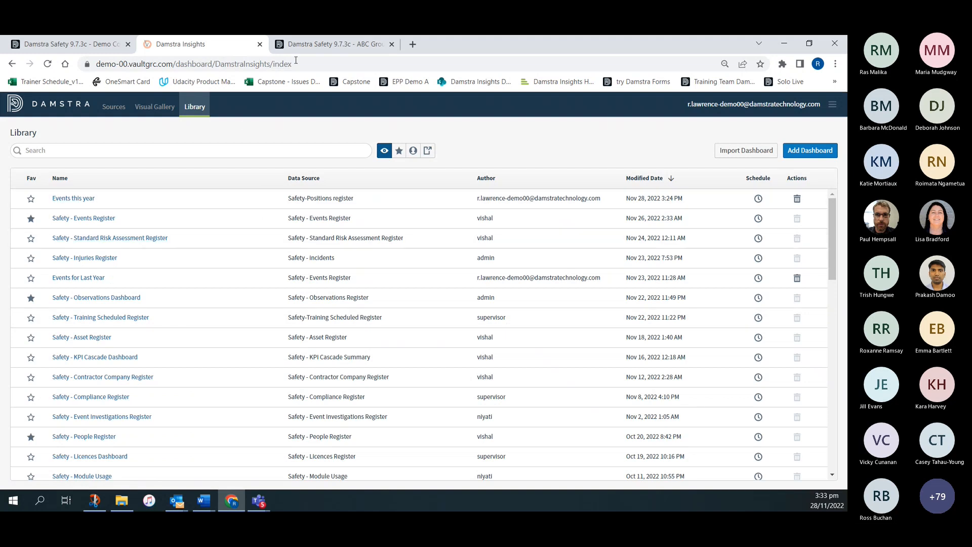
pyautogui.click(332, 44)
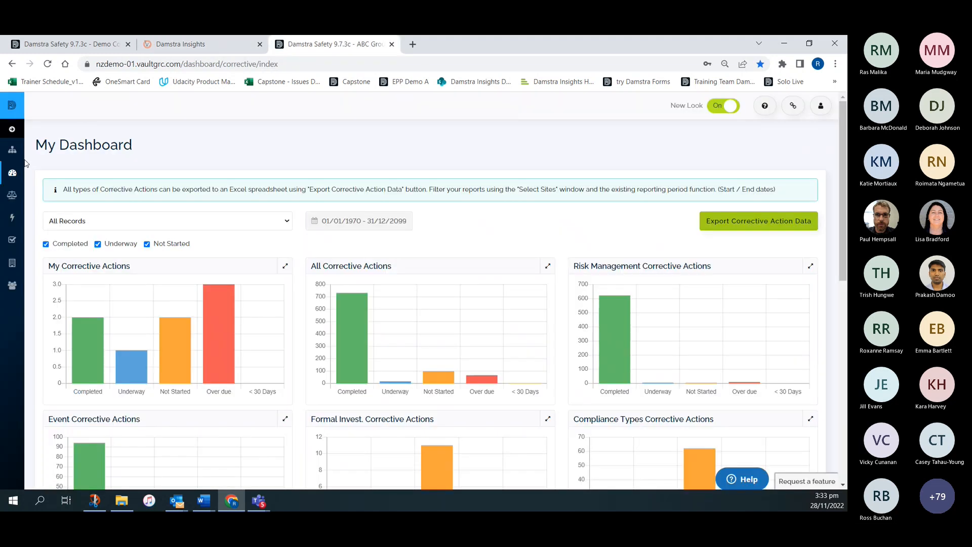
pyautogui.click(13, 173)
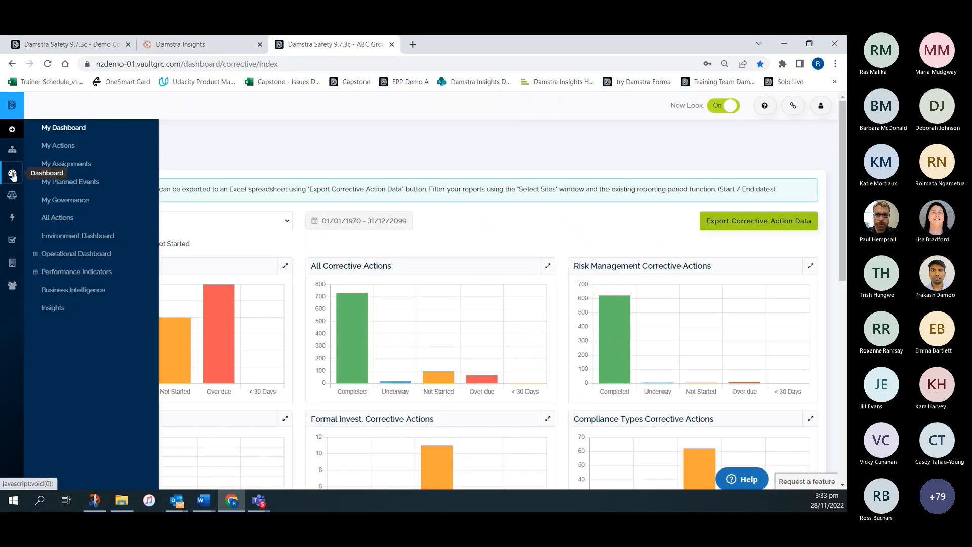
pyautogui.click(53, 309)
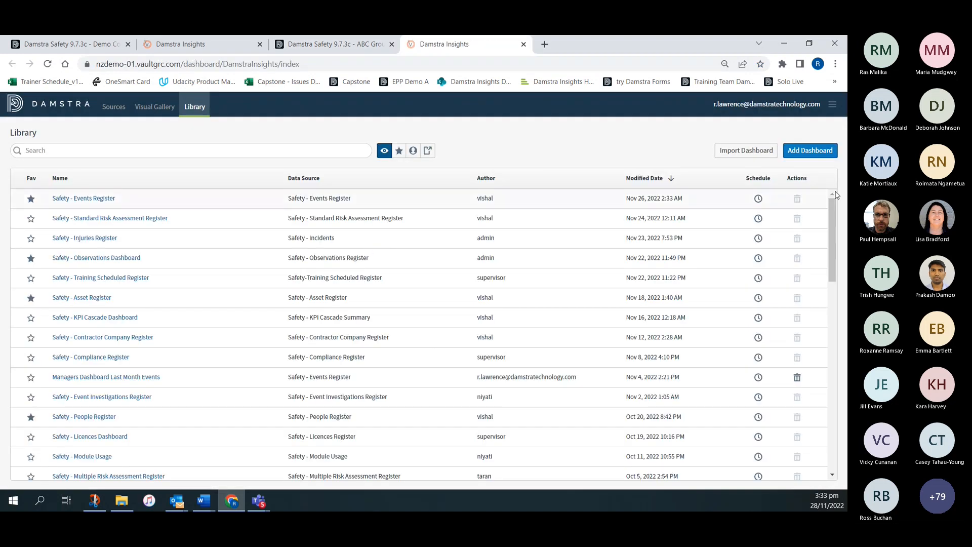
# - Create a new dashboard with a Table visual based on the Safety - People Trained Register source
pyautogui.click(811, 151)
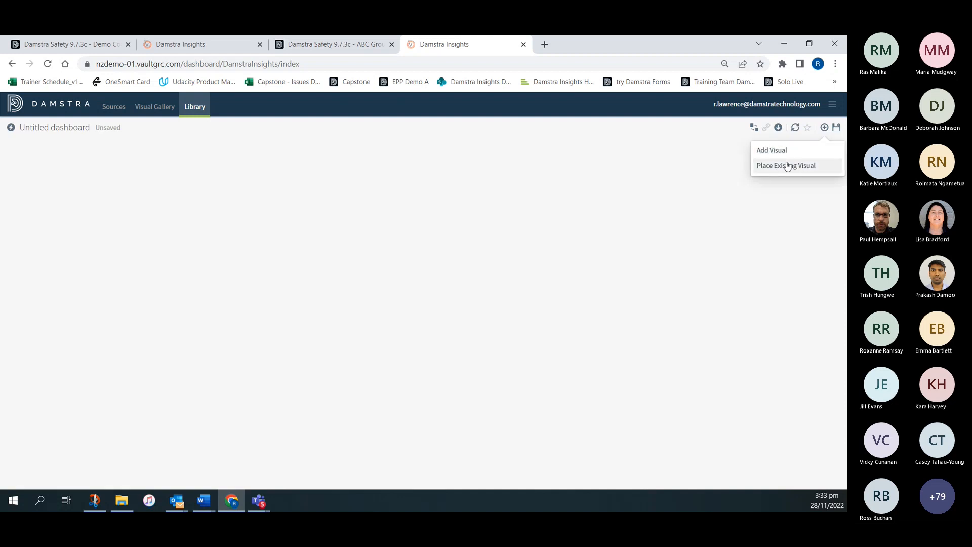
pyautogui.click(777, 151)
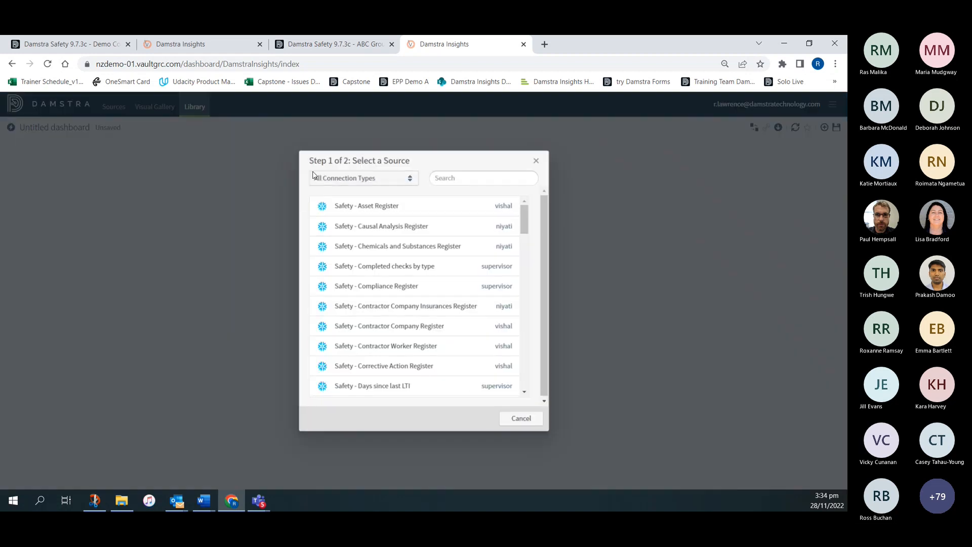
pyautogui.click(458, 176)
pyautogui.write('trai')
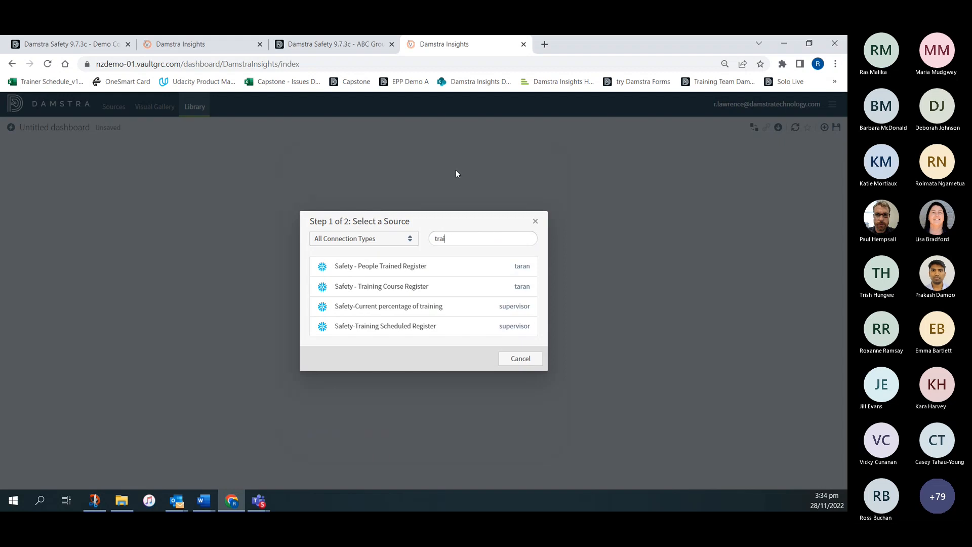
pyautogui.click(392, 270)
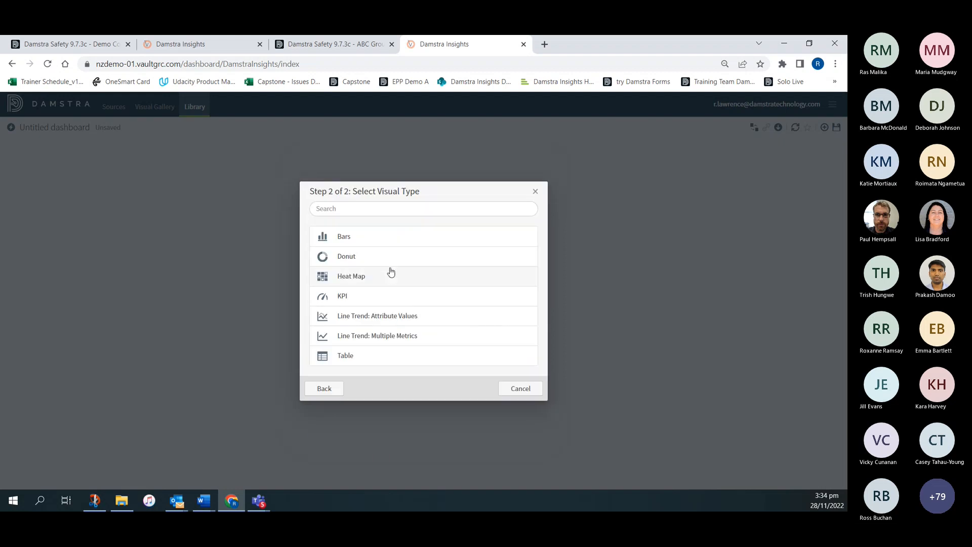
pyautogui.click(354, 356)
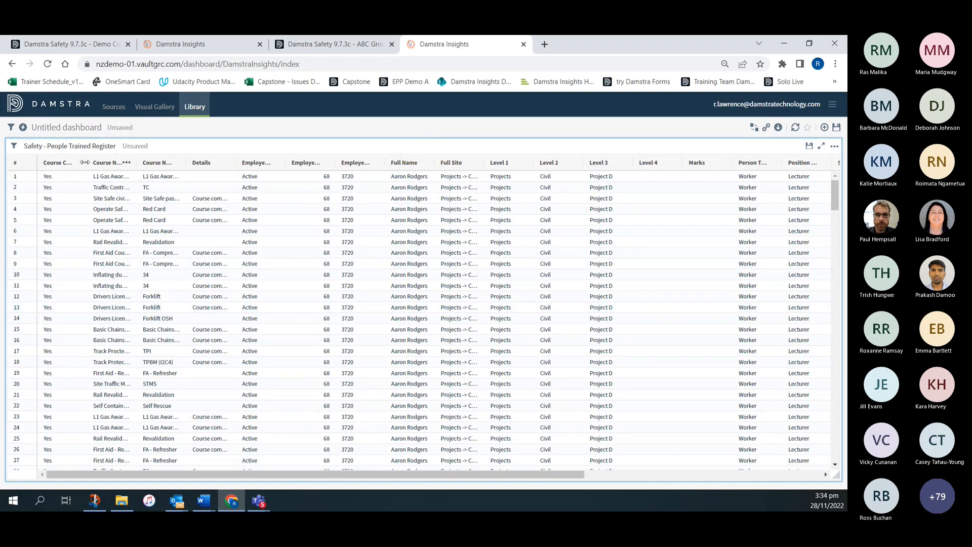
# - Open the People Trained Register table's settings for editing and move Employee Number to the front of its columns
pyautogui.click(834, 147)
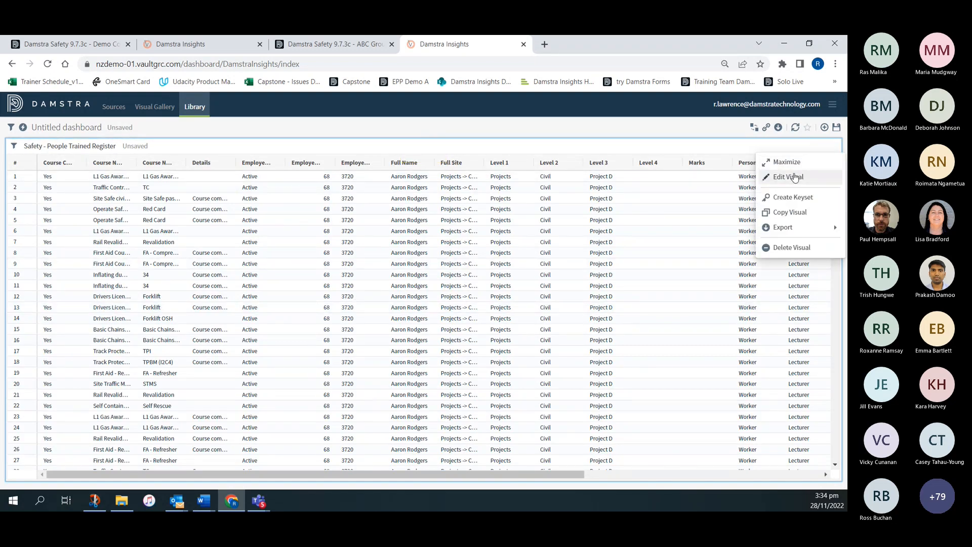
pyautogui.click(788, 177)
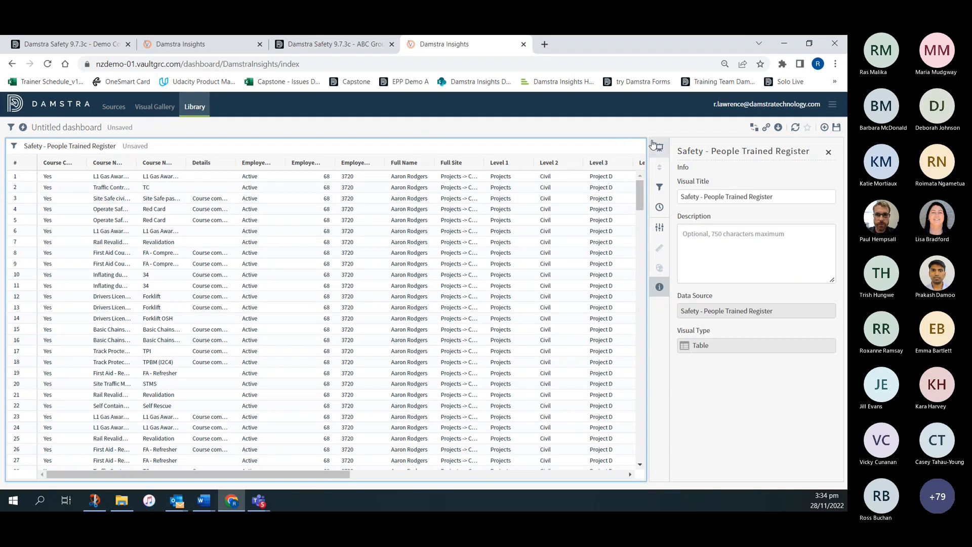
pyautogui.click(660, 227)
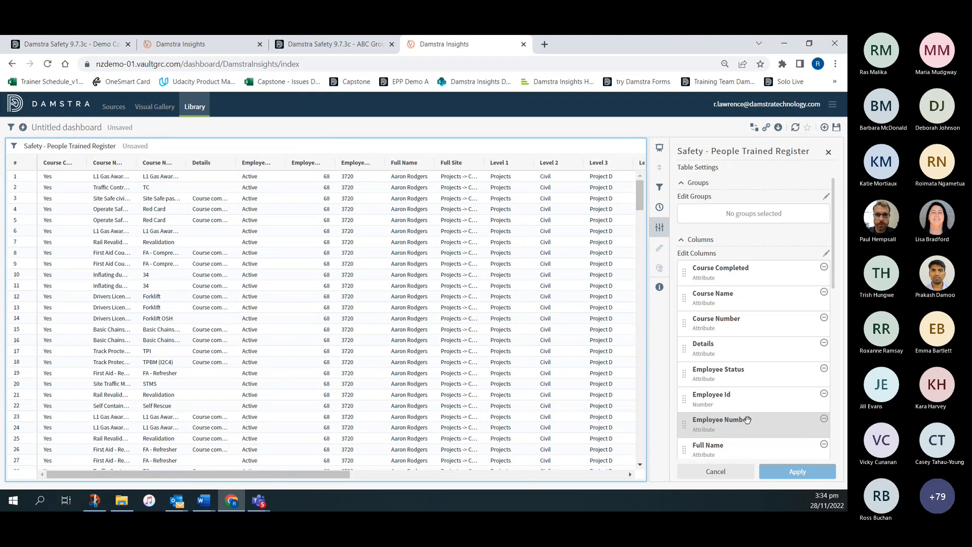
pyautogui.moveTo(747, 419); pyautogui.dragTo(744, 262)
# - Group the People Trained Register table by Training Start Date with Month granularity and apply the table settings
pyautogui.scroll(-10, 755, 365)
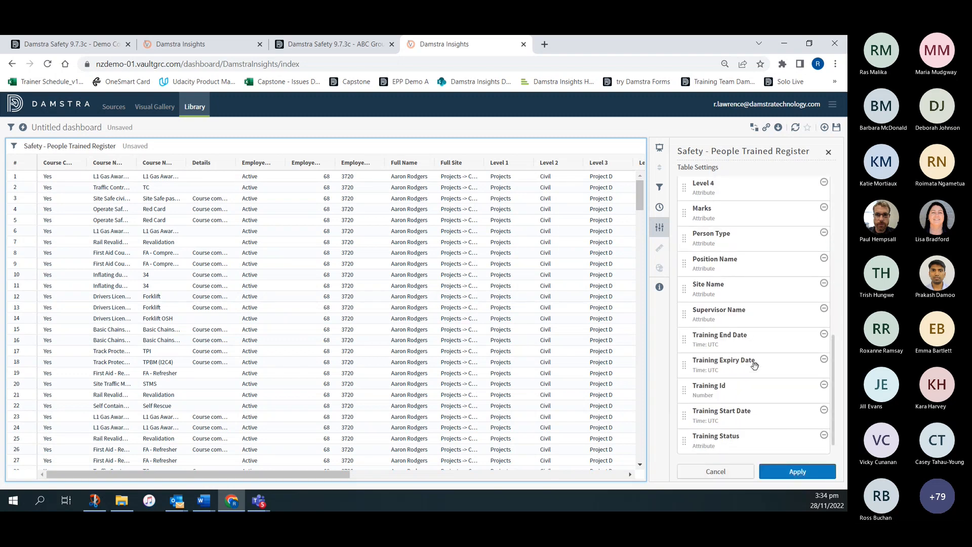
pyautogui.scroll(-1, 755, 365)
pyautogui.moveTo(743, 385); pyautogui.dragTo(740, 216)
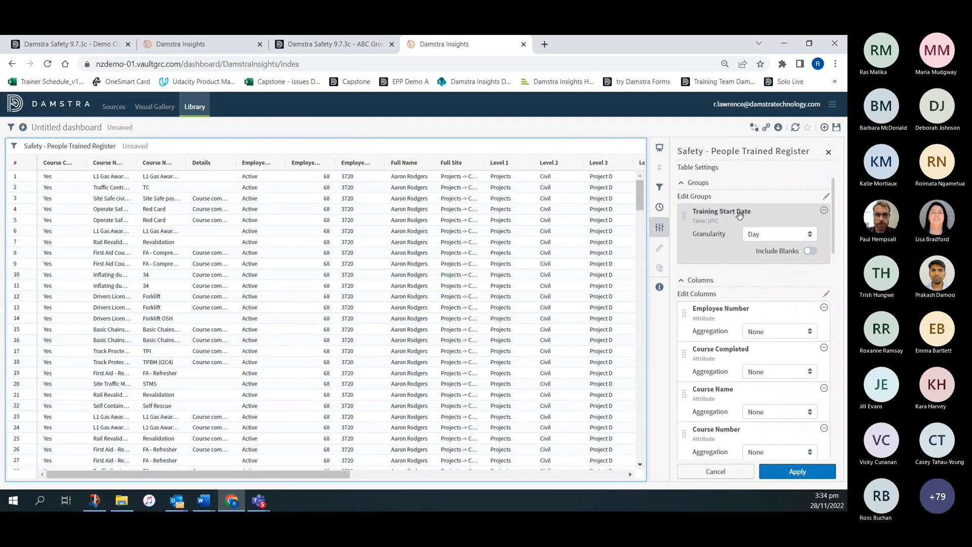
pyautogui.click(768, 236)
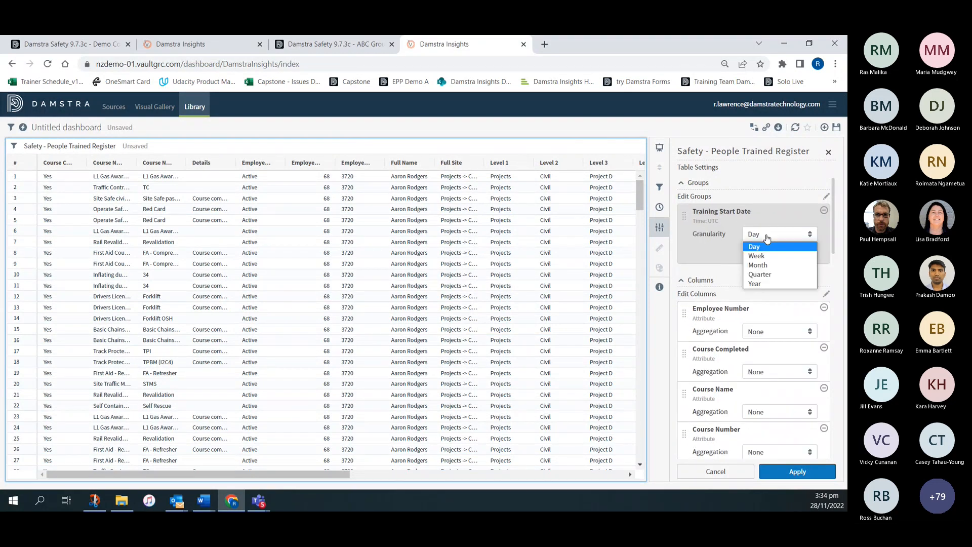
pyautogui.click(758, 265)
pyautogui.click(809, 472)
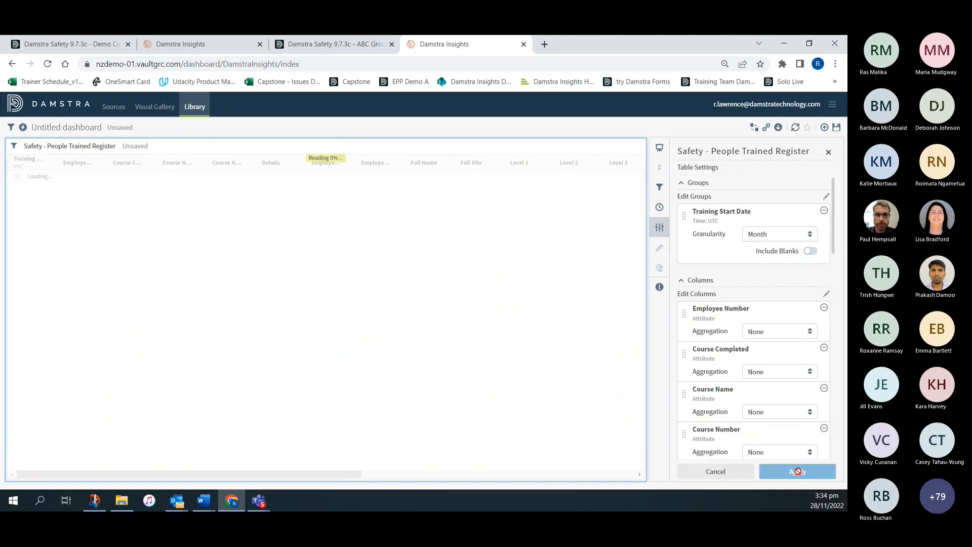
pyautogui.click(828, 152)
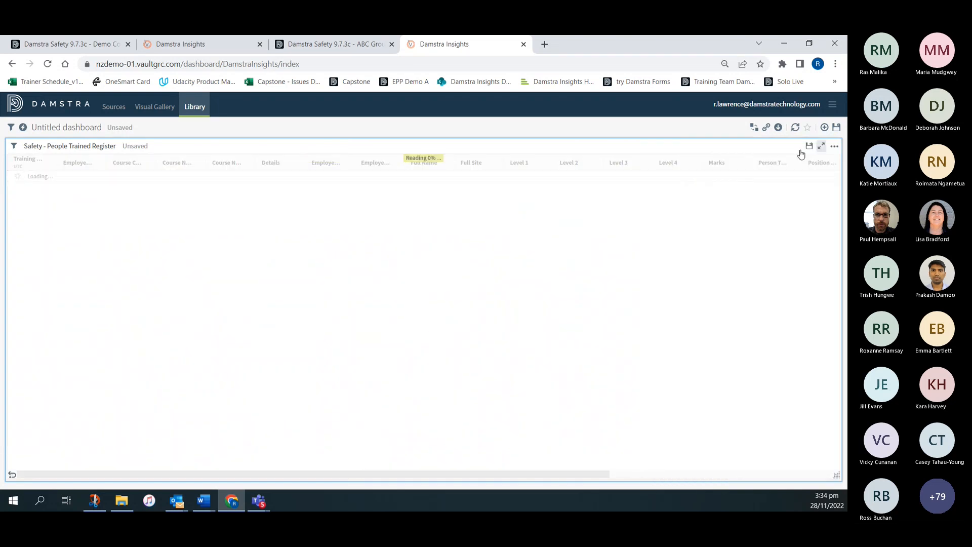
# - Turn on the table's time bar using the Training Start Date attribute
pyautogui.click(14, 146)
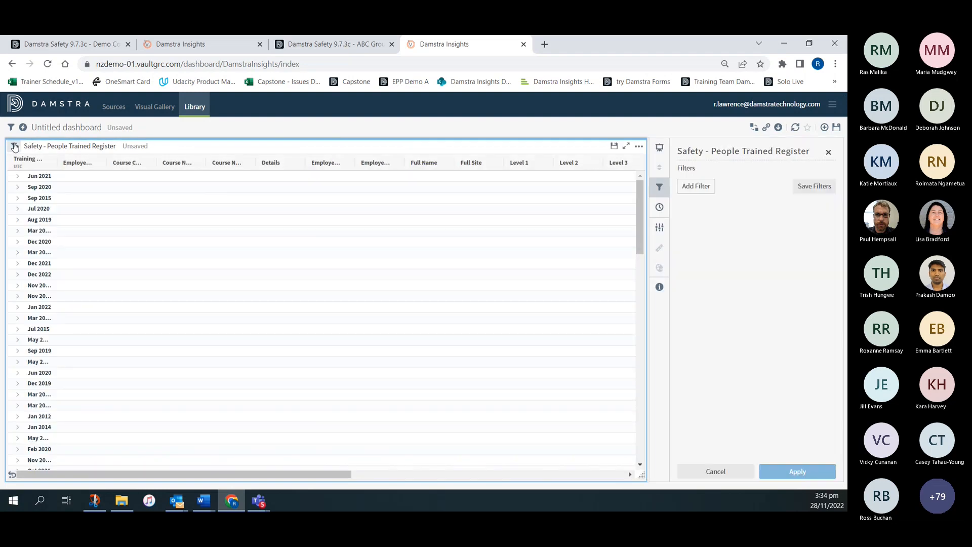
pyautogui.click(660, 207)
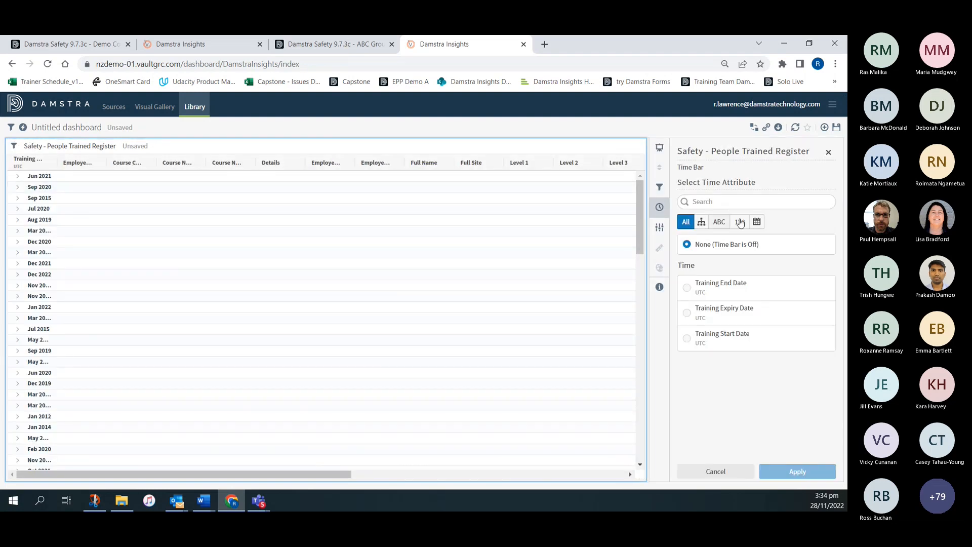
pyautogui.click(689, 339)
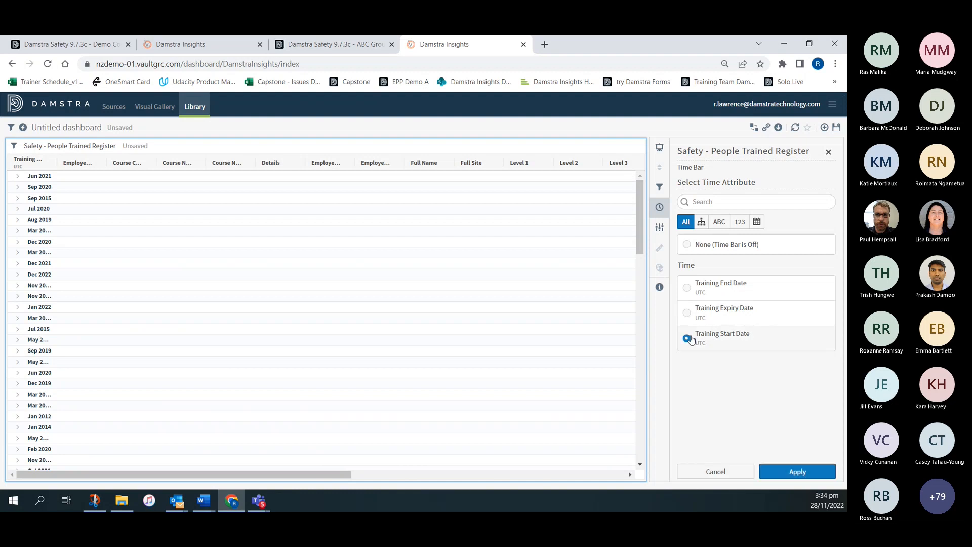
pyautogui.click(797, 472)
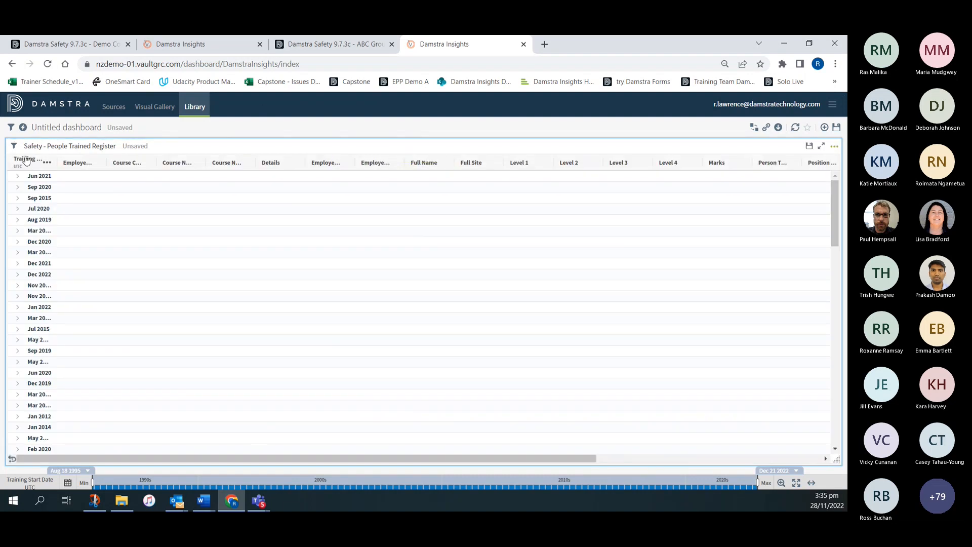
# - Sort the table by Training Start Date in ascending order and limit its time range to the Current Year preset
pyautogui.click(25, 160)
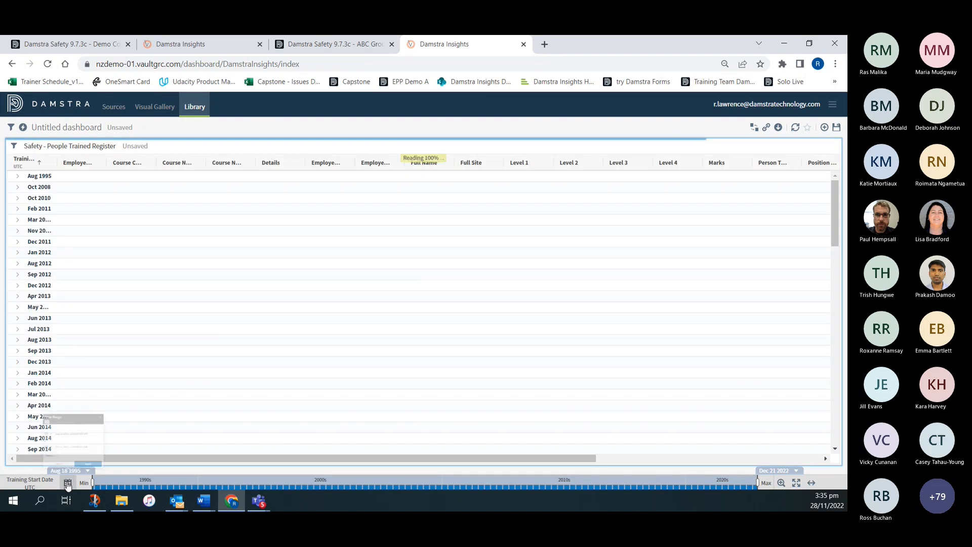
pyautogui.click(42, 483)
pyautogui.click(22, 437)
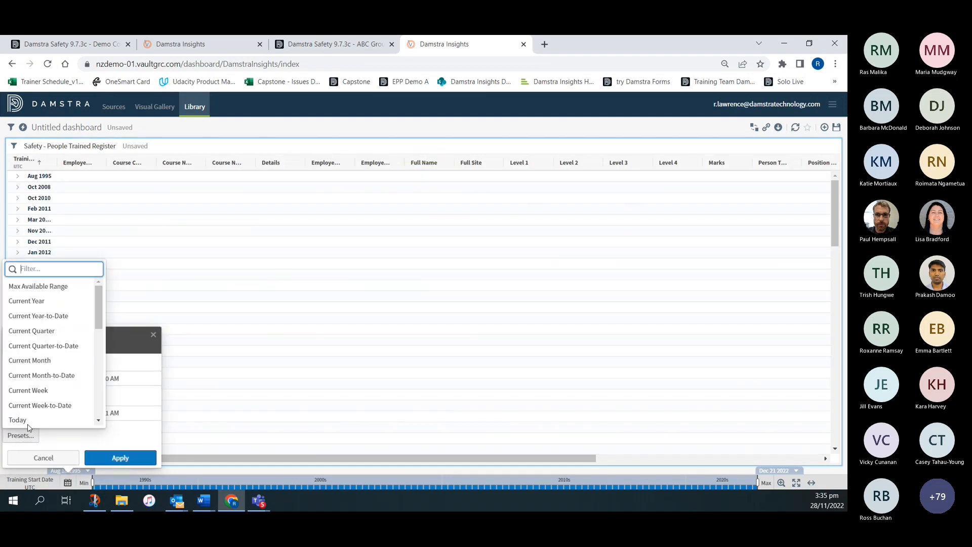
pyautogui.click(35, 302)
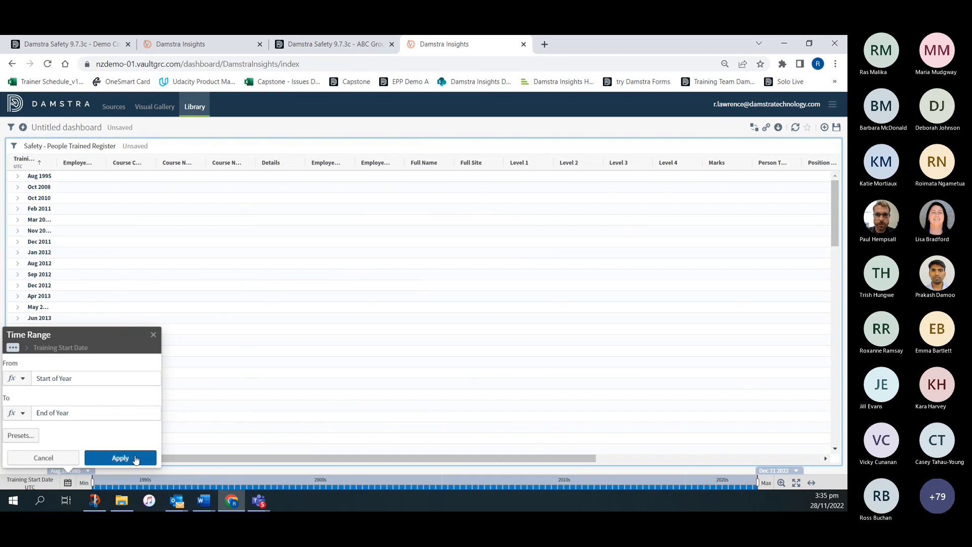
pyautogui.click(94, 458)
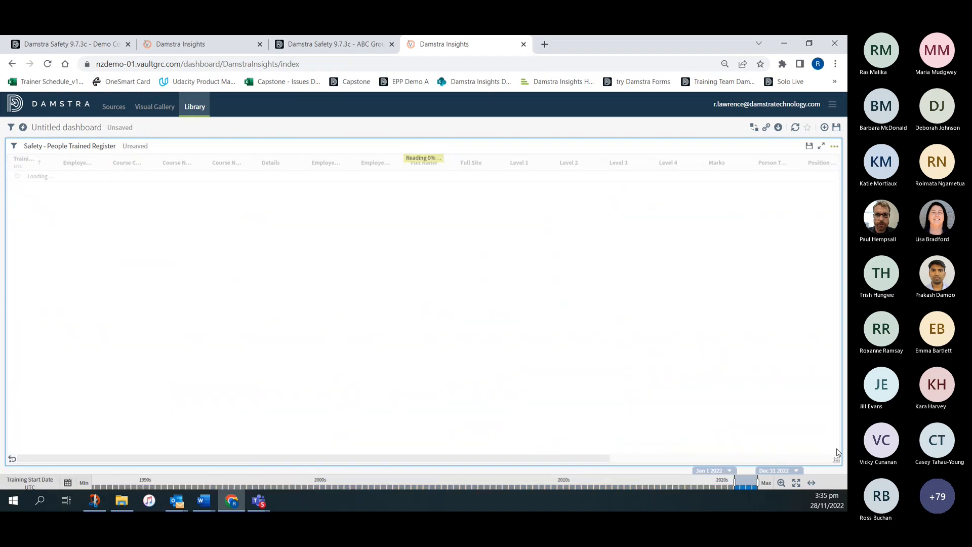
# - Shrink the table visual to about a third of the dashboard's width and aggregate the widened Employee Number column by Count
pyautogui.moveTo(837, 459); pyautogui.dragTo(271, 410)
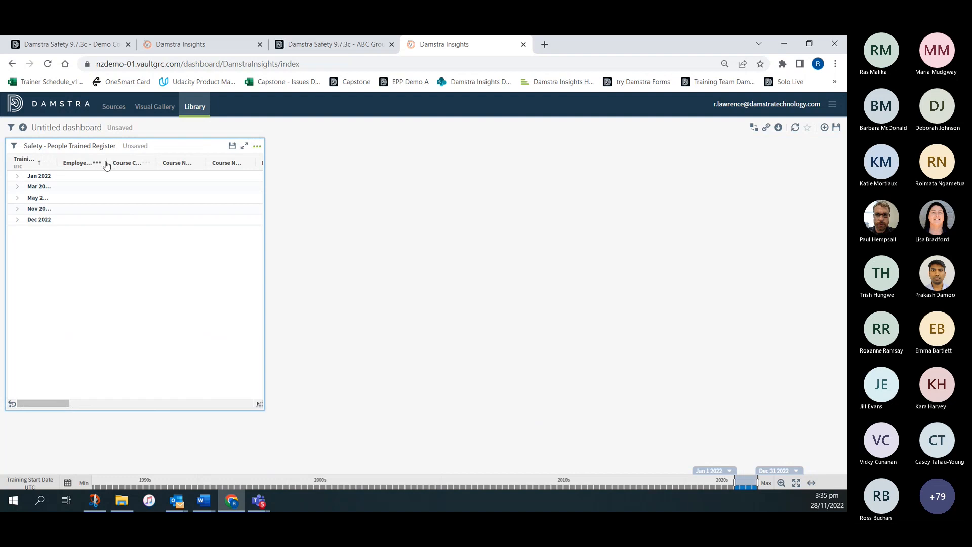
pyautogui.moveTo(107, 163); pyautogui.dragTo(147, 163)
pyautogui.click(146, 164)
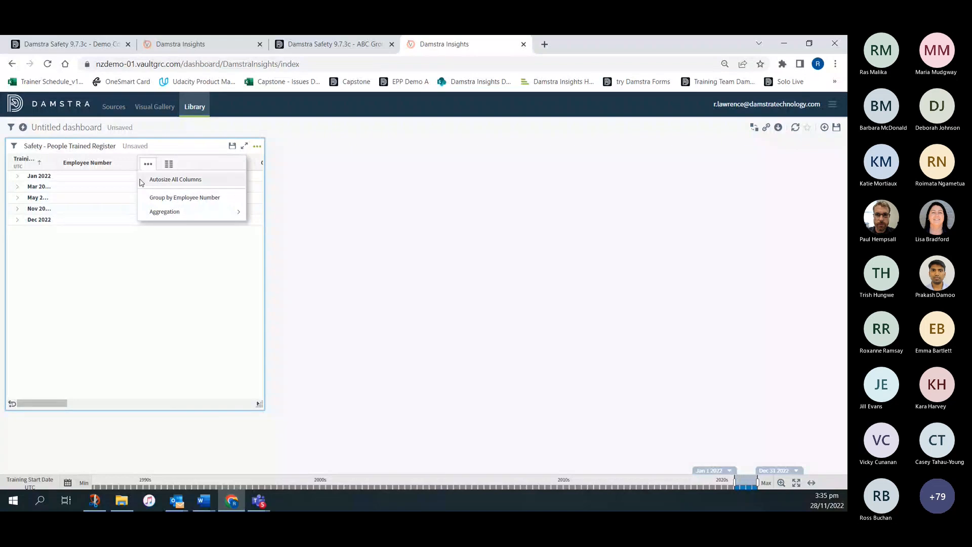
pyautogui.moveTo(186, 215)
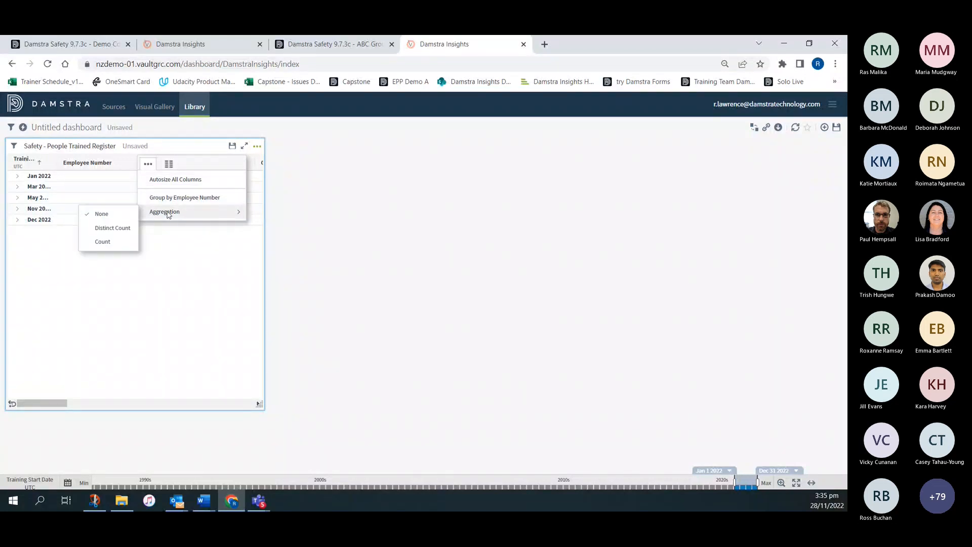
pyautogui.click(102, 242)
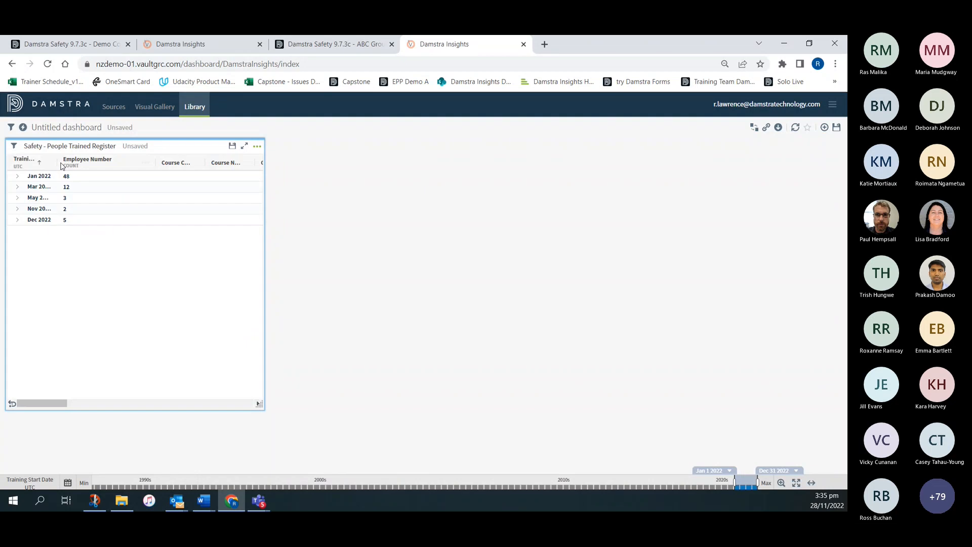
pyautogui.moveTo(56, 162); pyautogui.dragTo(84, 162)
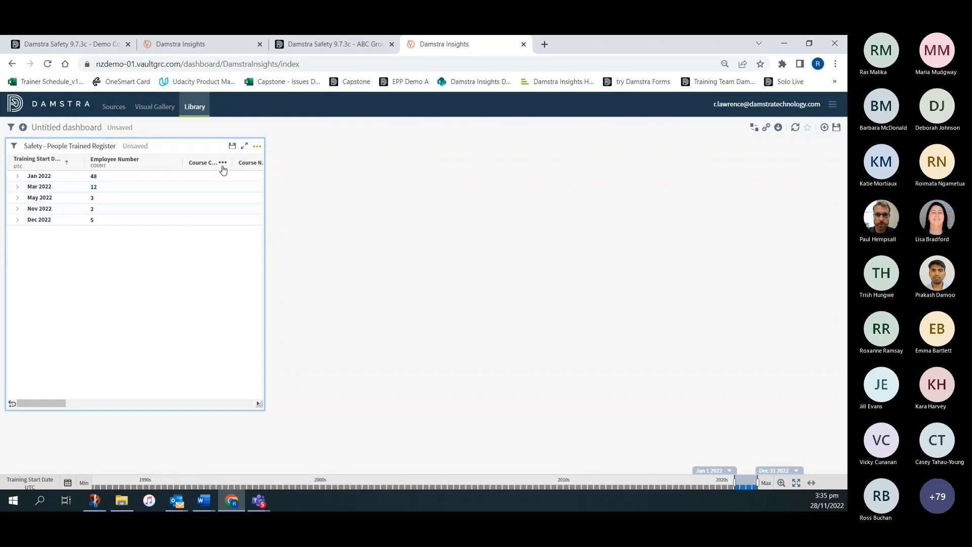
# - Copy the People Trained Register table visual and change the copy's visual style to Bars
pyautogui.click(257, 147)
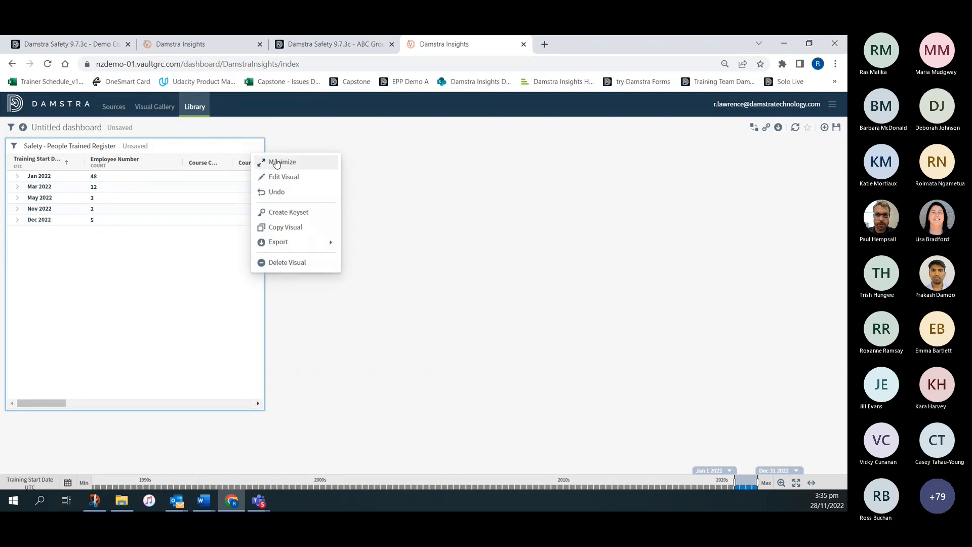
pyautogui.click(293, 228)
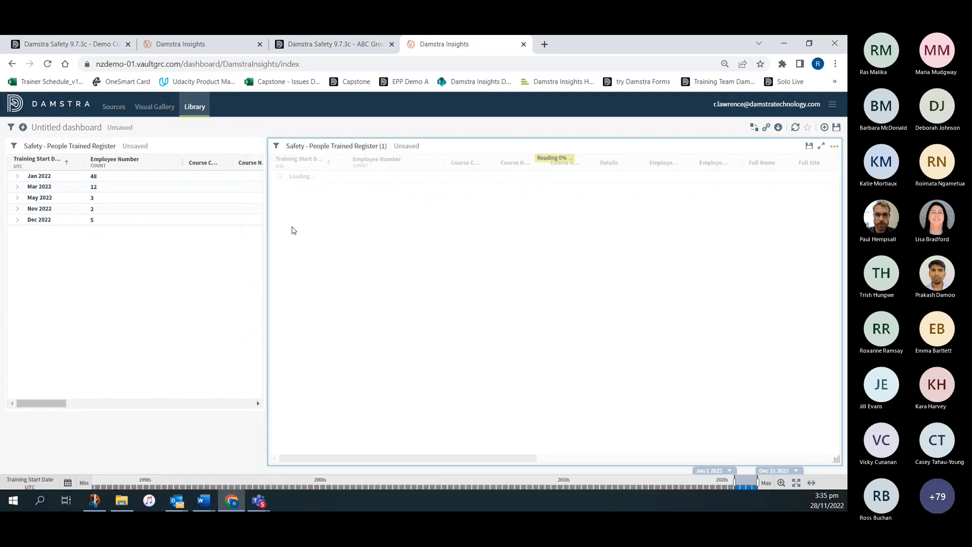
pyautogui.click(834, 147)
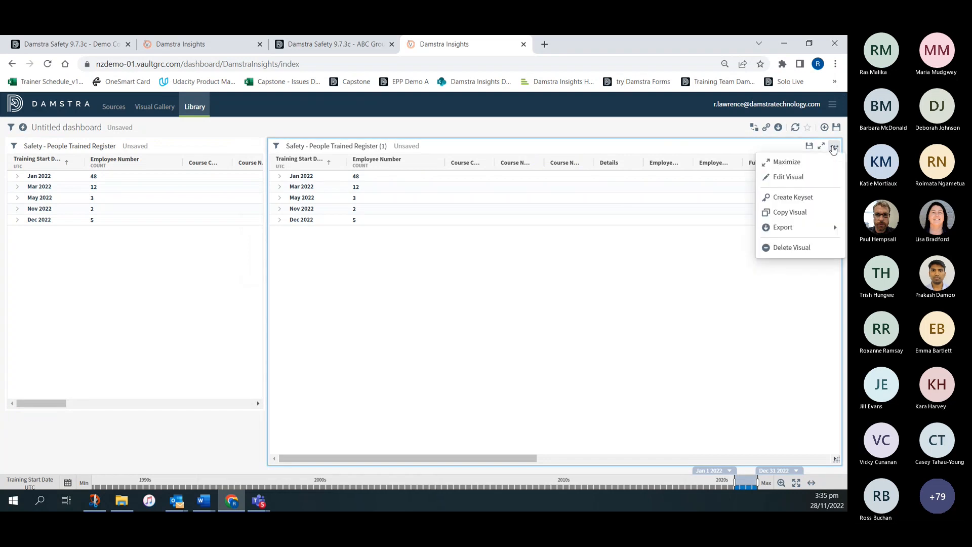
pyautogui.click(784, 178)
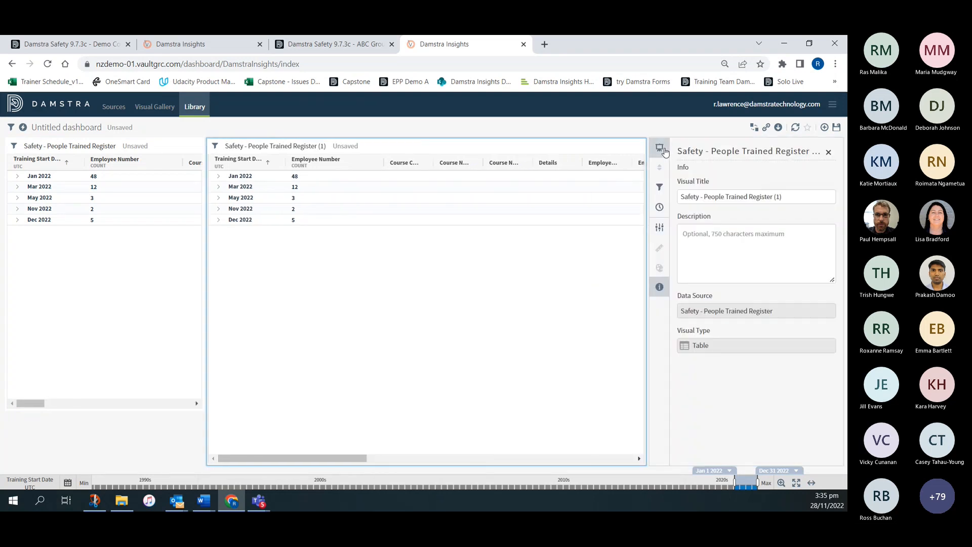
pyautogui.click(663, 151)
pyautogui.click(718, 208)
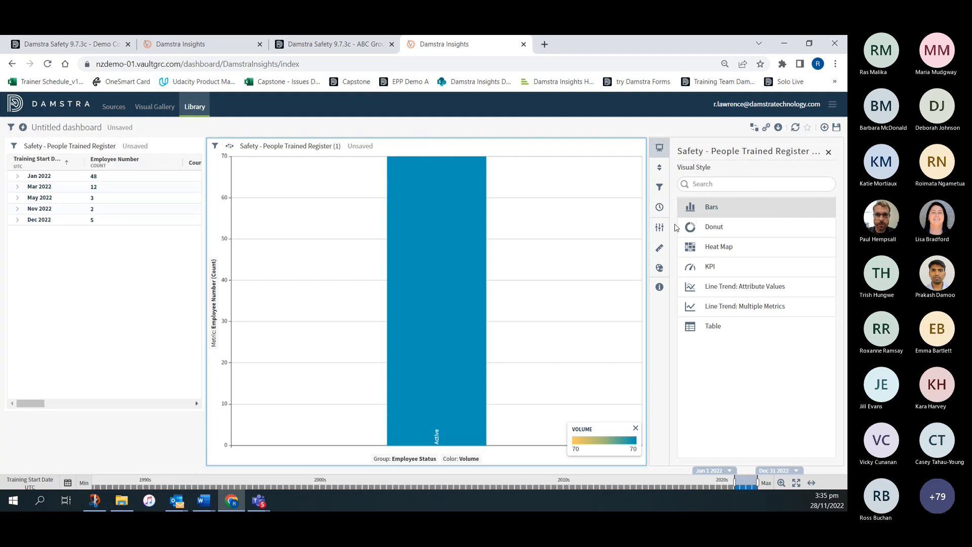
# - Enable subgroups and absolute value labels in the copied visual's bar chart settings
pyautogui.click(658, 229)
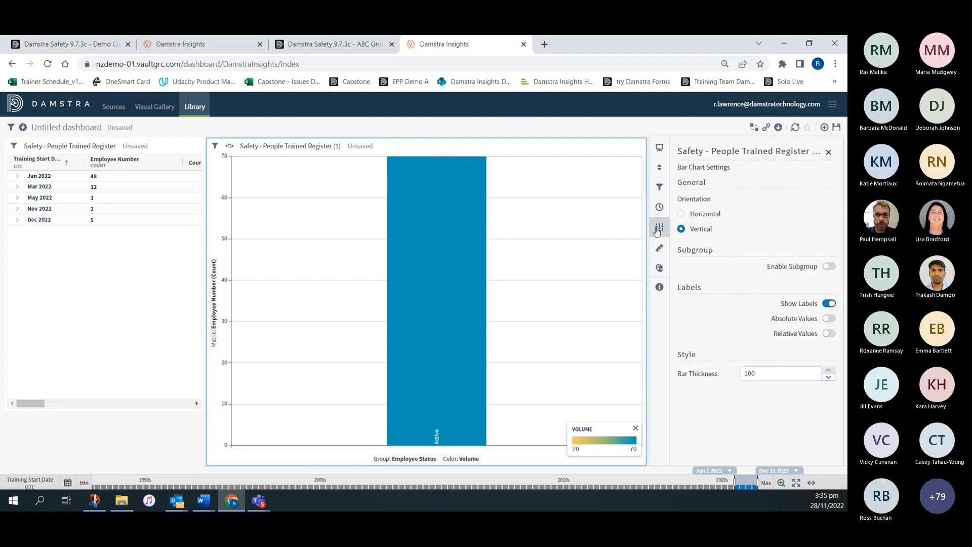
pyautogui.click(829, 267)
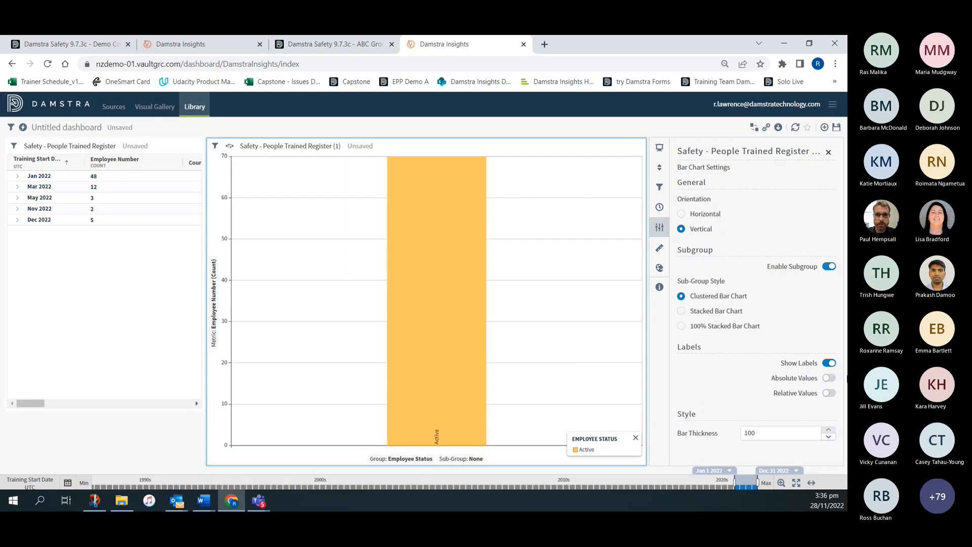
pyautogui.click(831, 379)
pyautogui.click(828, 153)
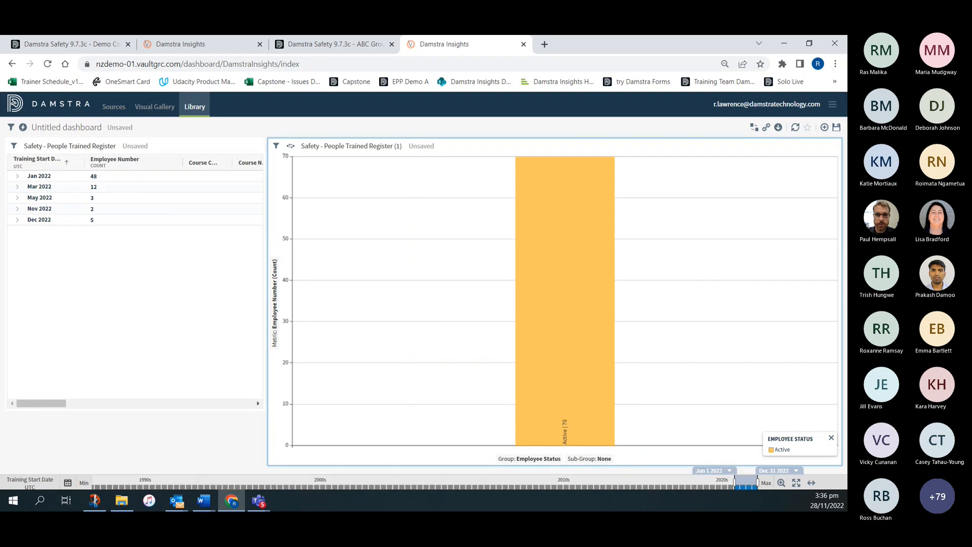
# - Group the bar chart by Training Start Date with Month granularity
pyautogui.click(529, 460)
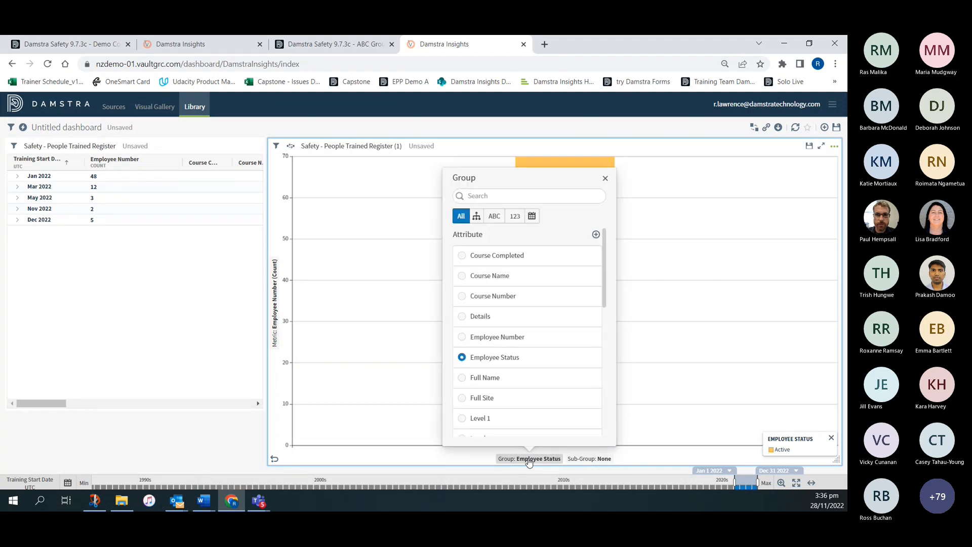
pyautogui.scroll(-6, 546, 297)
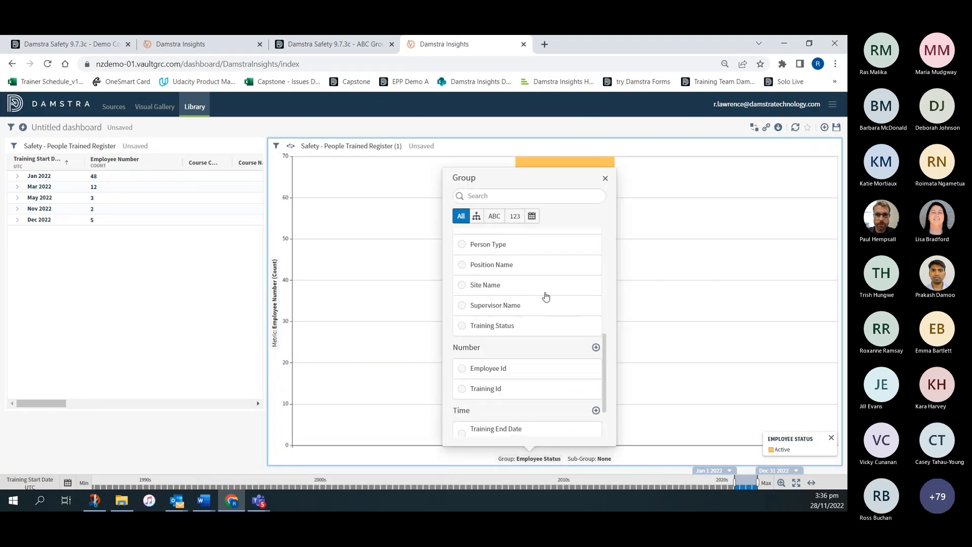
pyautogui.scroll(-2, 545, 296)
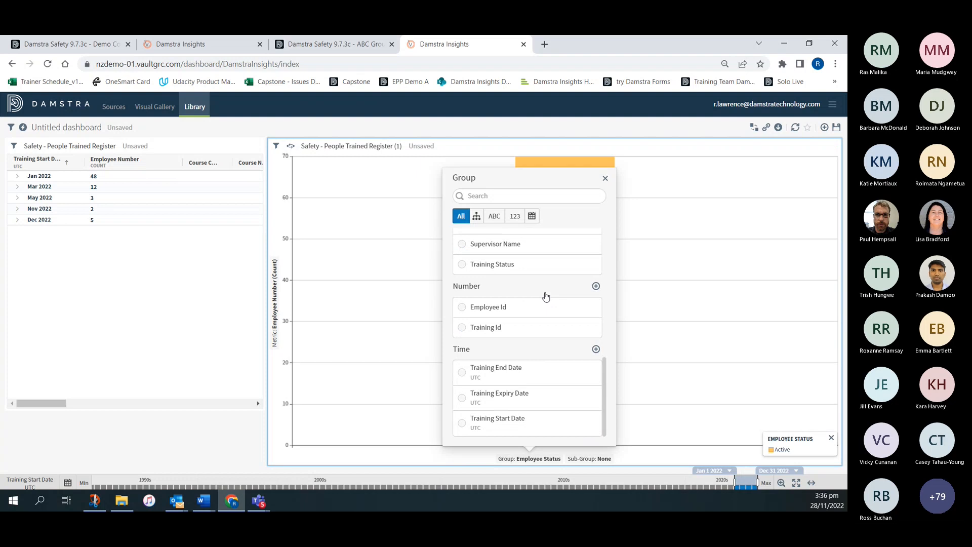
pyautogui.click(462, 424)
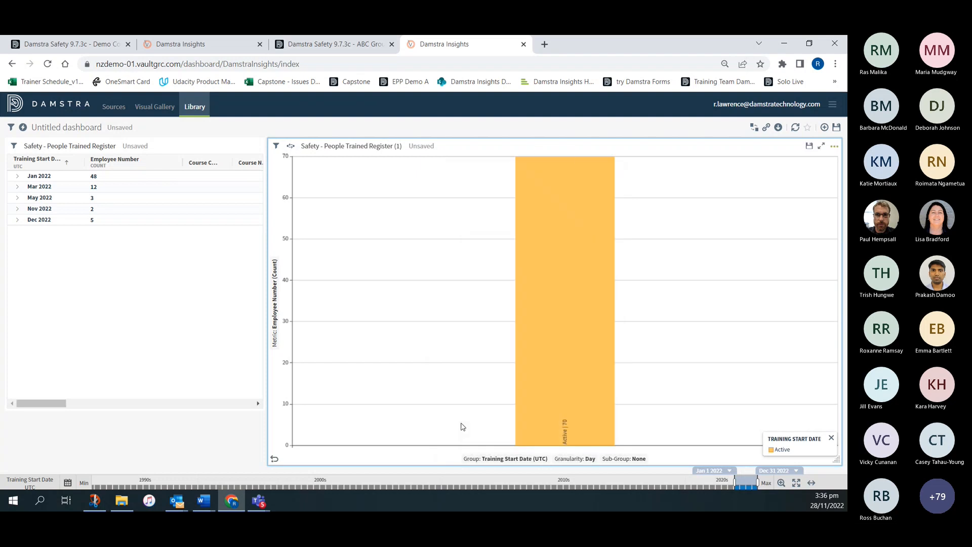
pyautogui.click(570, 460)
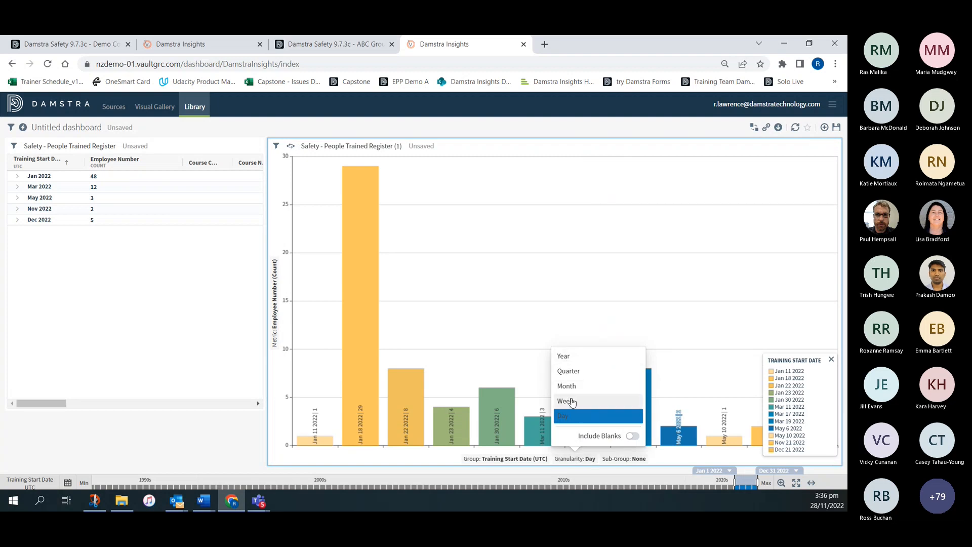
pyautogui.click(572, 387)
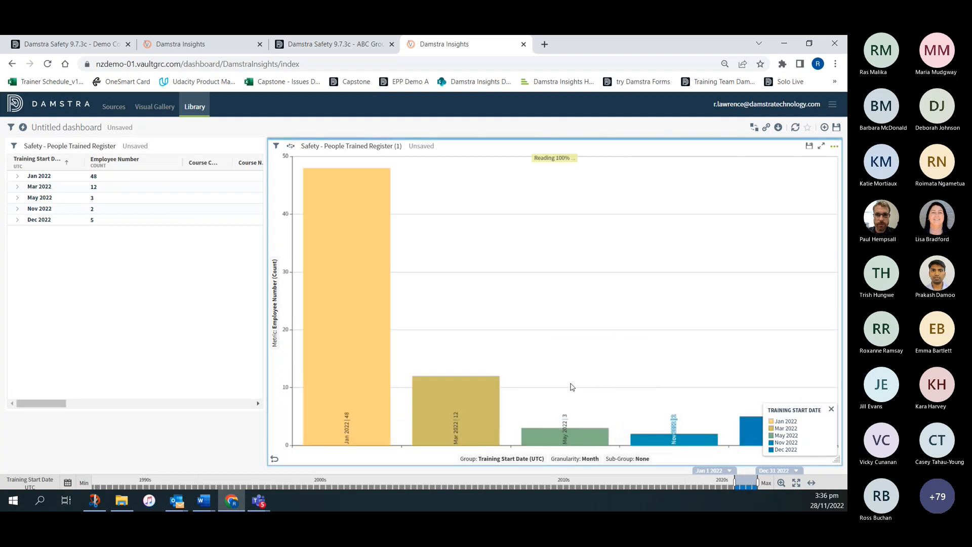
# - Hide the bar chart's Training Start Date legend and sub-group the chart by Course Name
pyautogui.click(832, 410)
pyautogui.moveTo(335, 441)
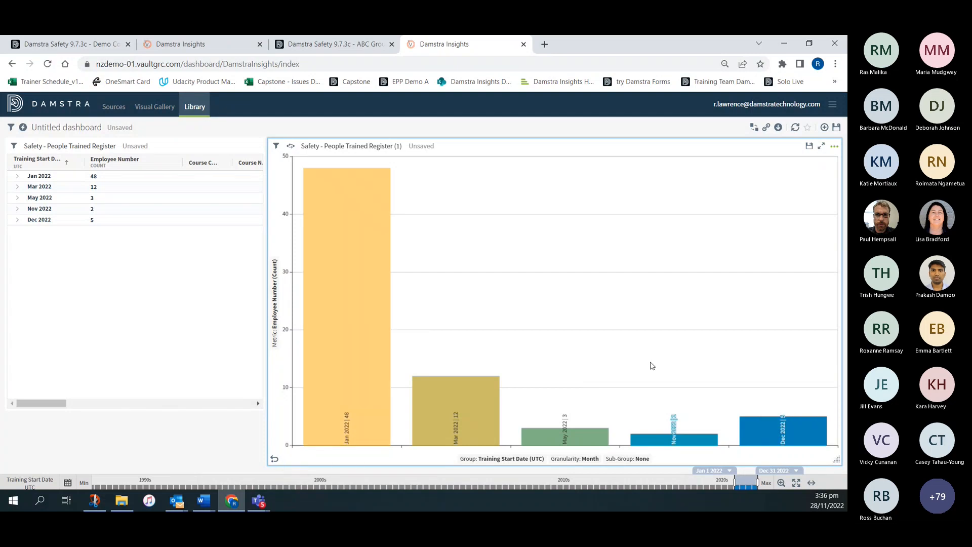
pyautogui.click(628, 459)
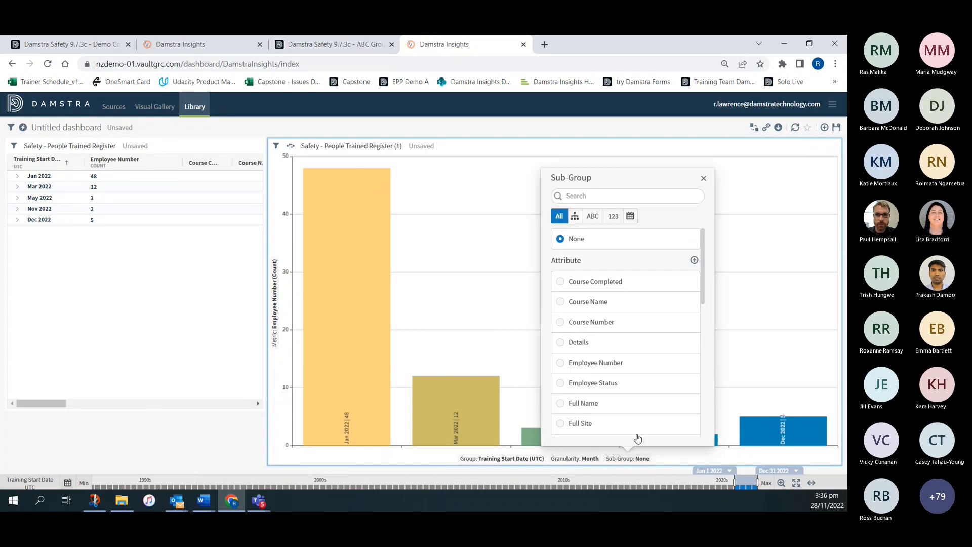
pyautogui.click(561, 302)
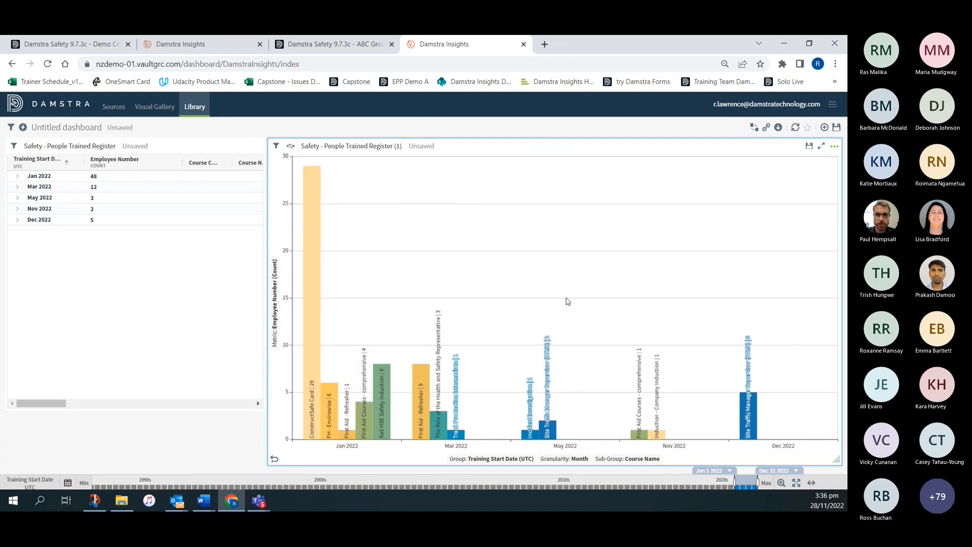
# - Set the orientation of the People Trained Register bar chart to Horizontal
pyautogui.click(834, 147)
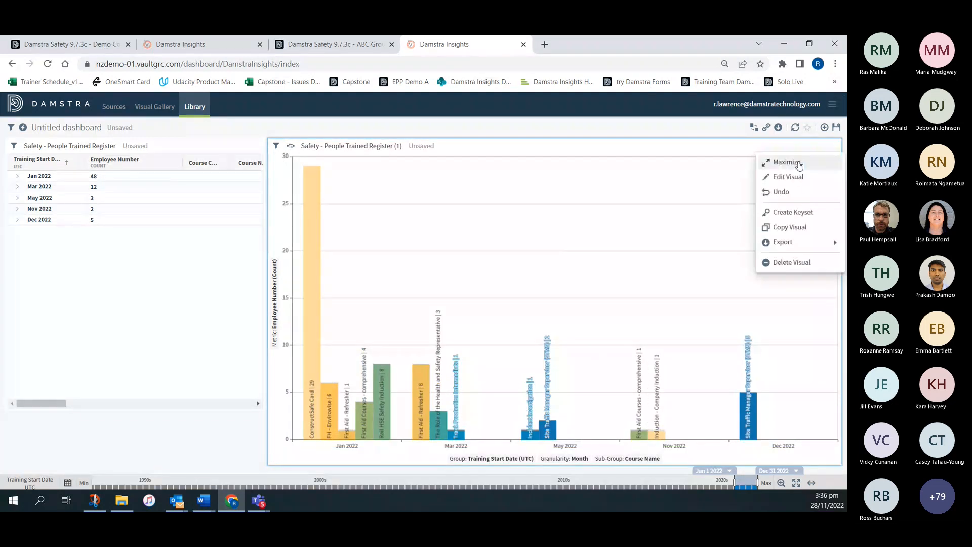
pyautogui.click(792, 177)
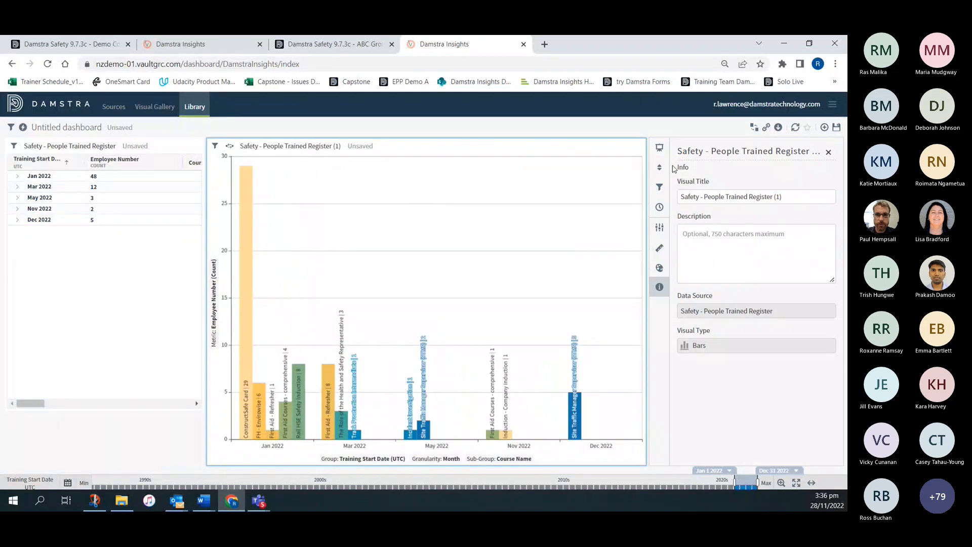
pyautogui.click(659, 228)
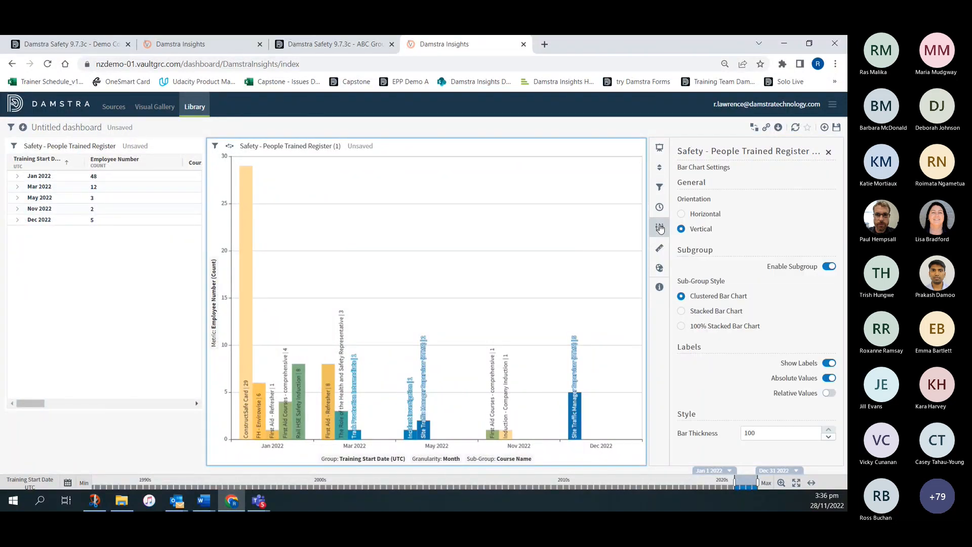
pyautogui.click(682, 215)
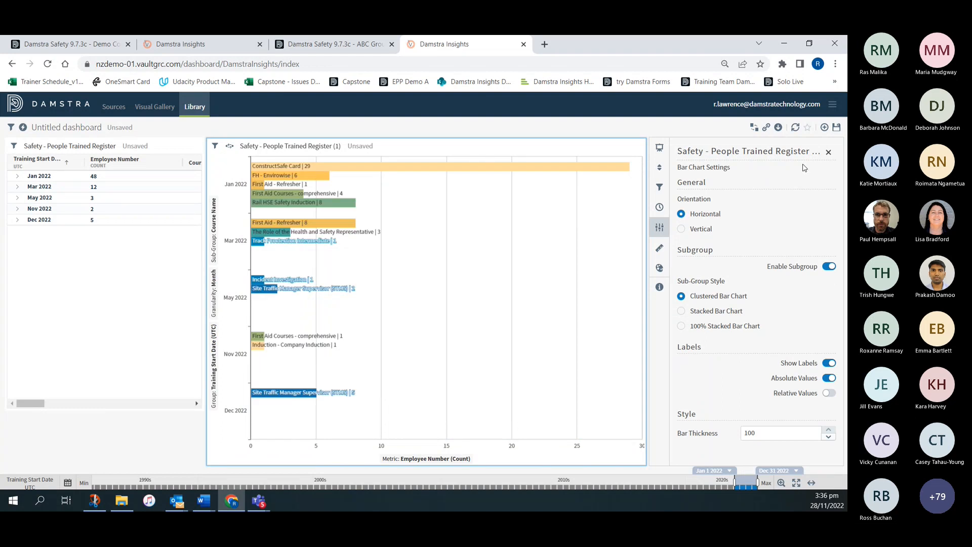
pyautogui.click(828, 152)
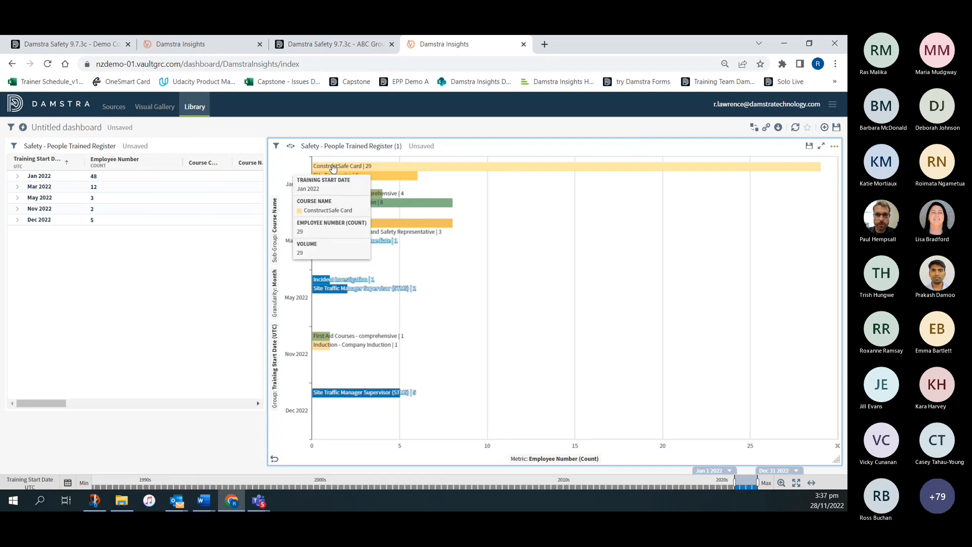
pyautogui.moveTo(332, 167)
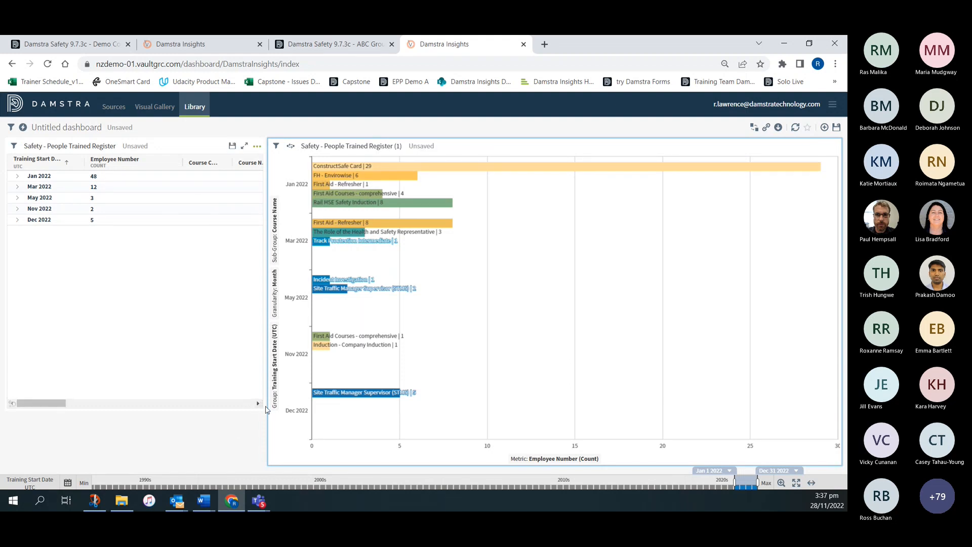
# - Reduce the table visual to about half the dashboard's height at its existing width, and copy the bar chart into the space below it
pyautogui.moveTo(259, 405); pyautogui.dragTo(160, 256)
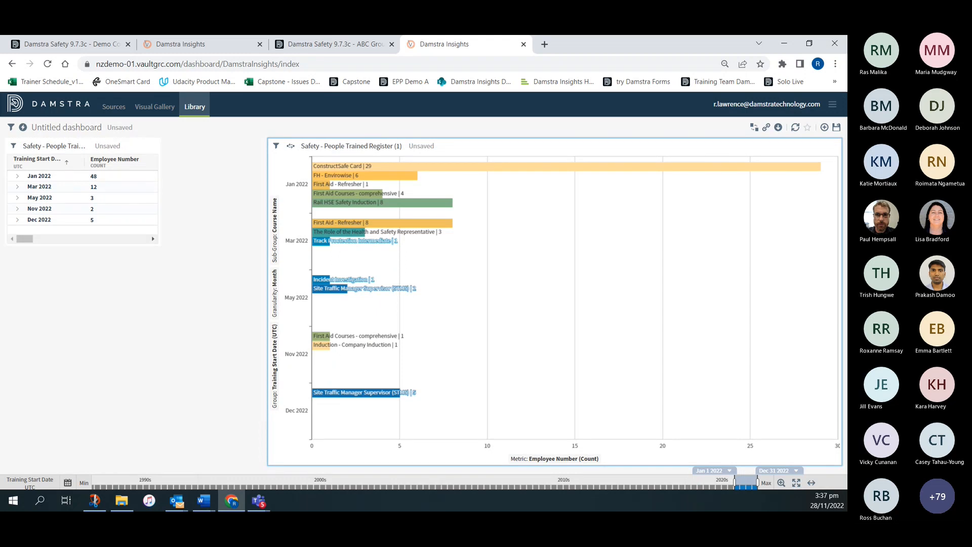
pyautogui.click(834, 146)
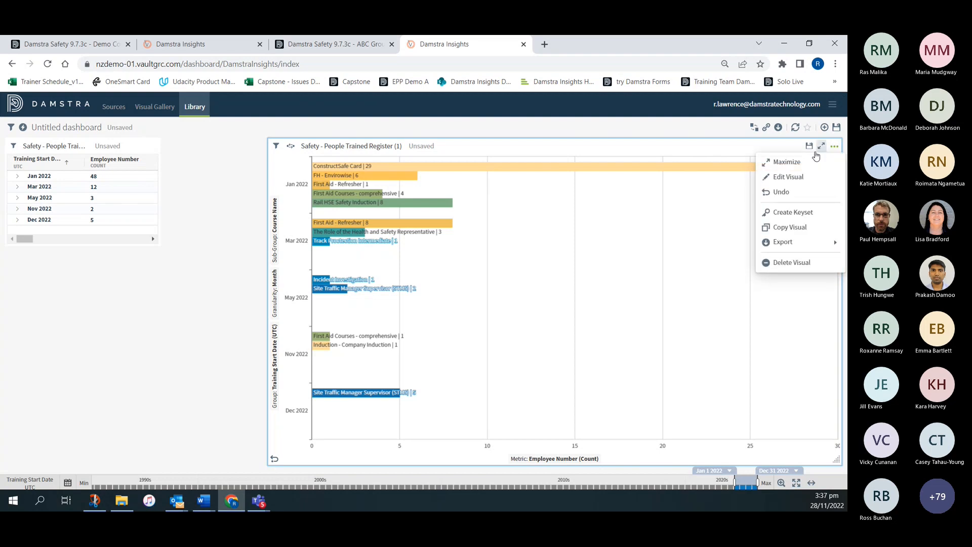
pyautogui.click(788, 227)
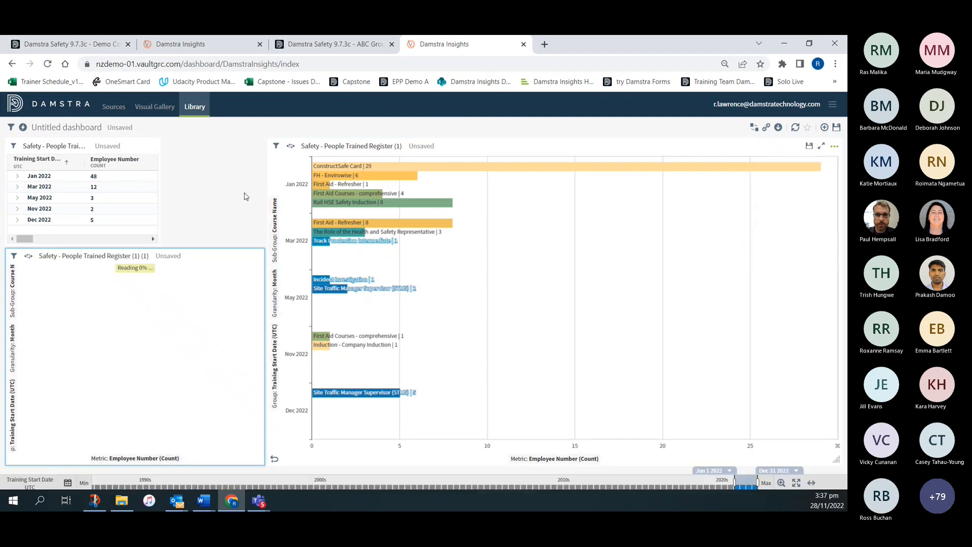
pyautogui.moveTo(155, 241); pyautogui.dragTo(260, 245)
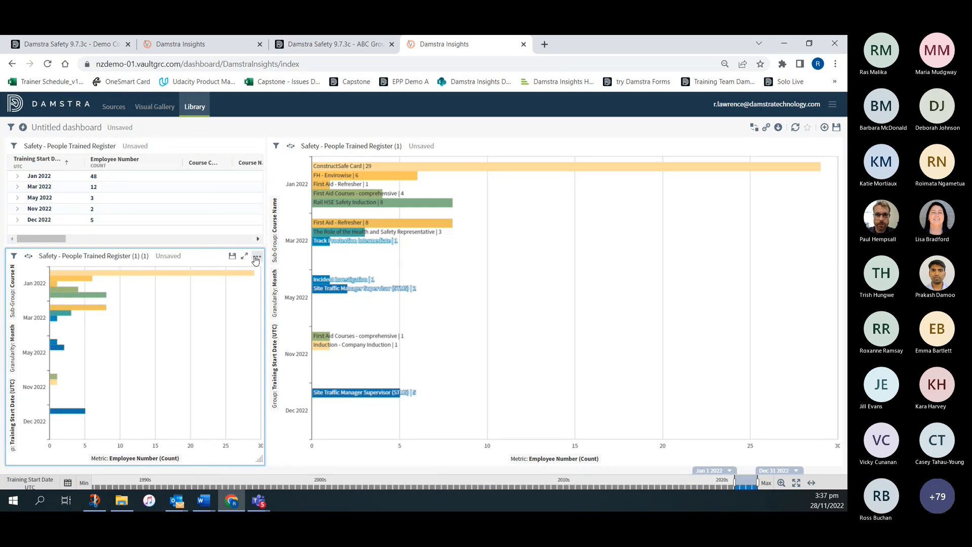
# - Change the copied bar chart's visual style to Donut and check its label settings
pyautogui.click(256, 259)
pyautogui.click(285, 287)
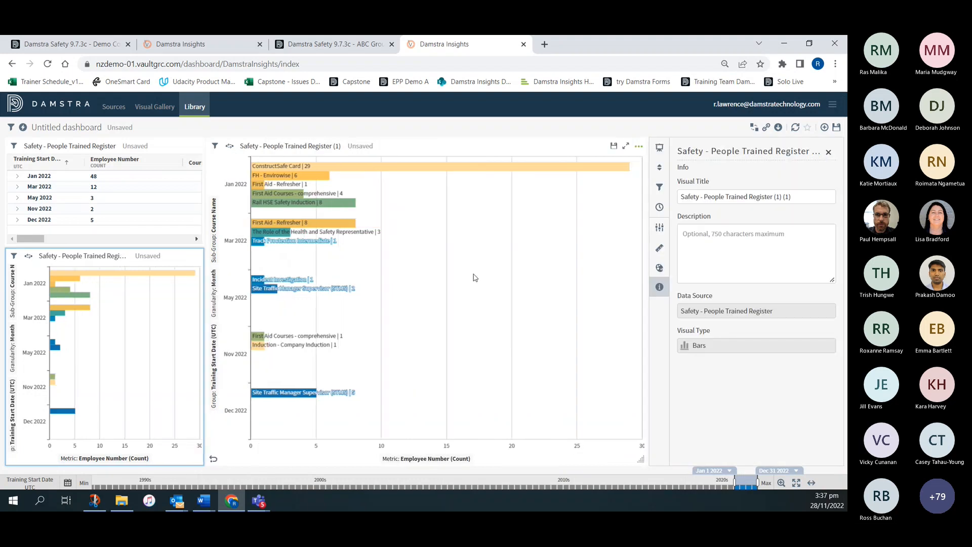
pyautogui.click(659, 147)
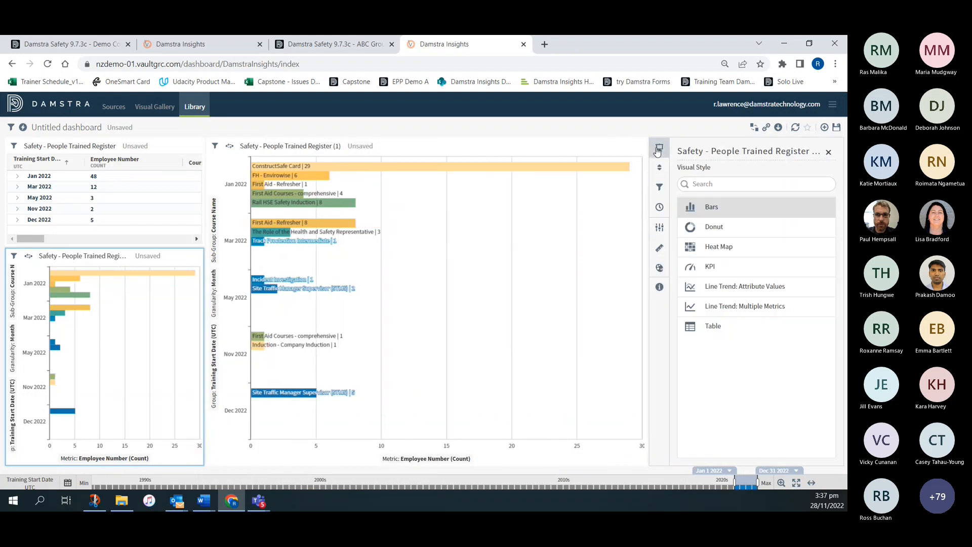
pyautogui.click(720, 231)
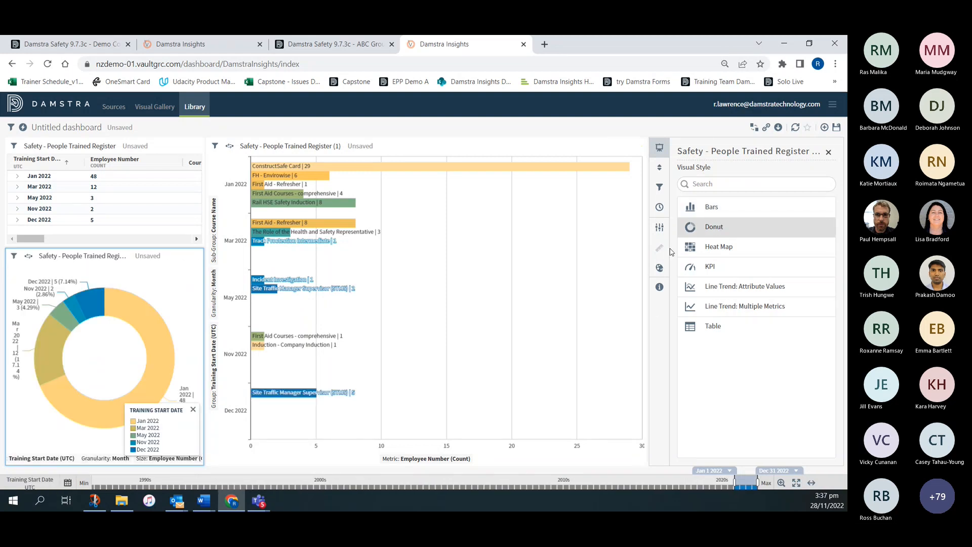
pyautogui.click(660, 227)
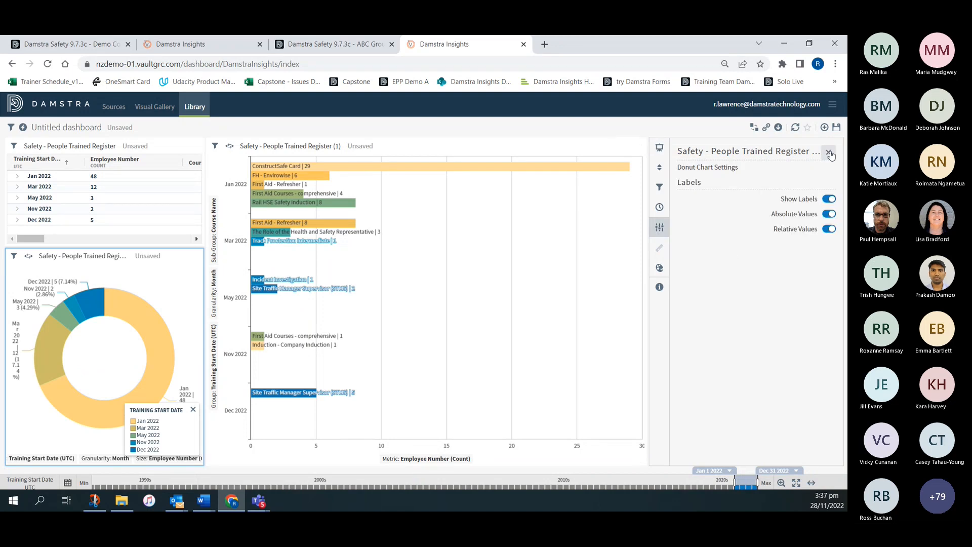
pyautogui.click(829, 152)
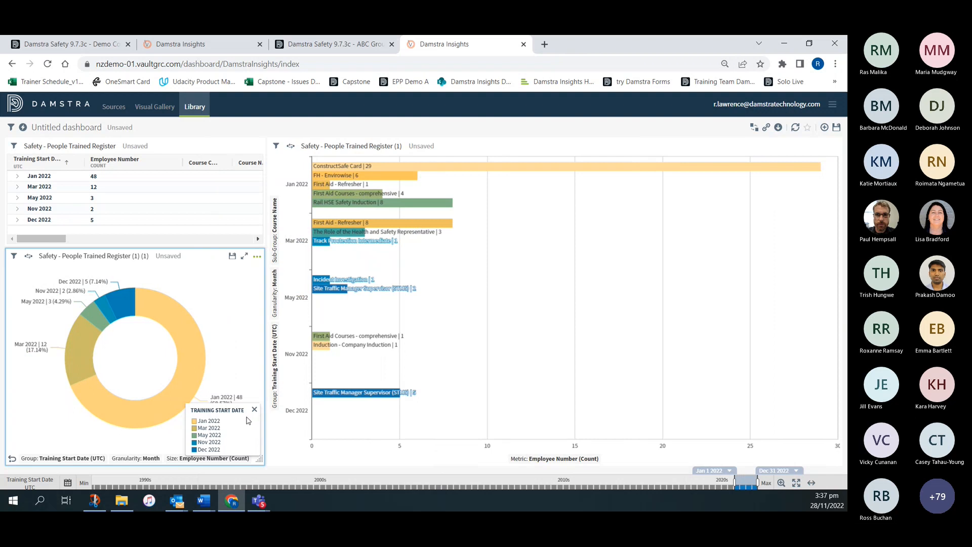
# - Hide the donut chart's legend and group the chart by Course Name
pyautogui.click(255, 411)
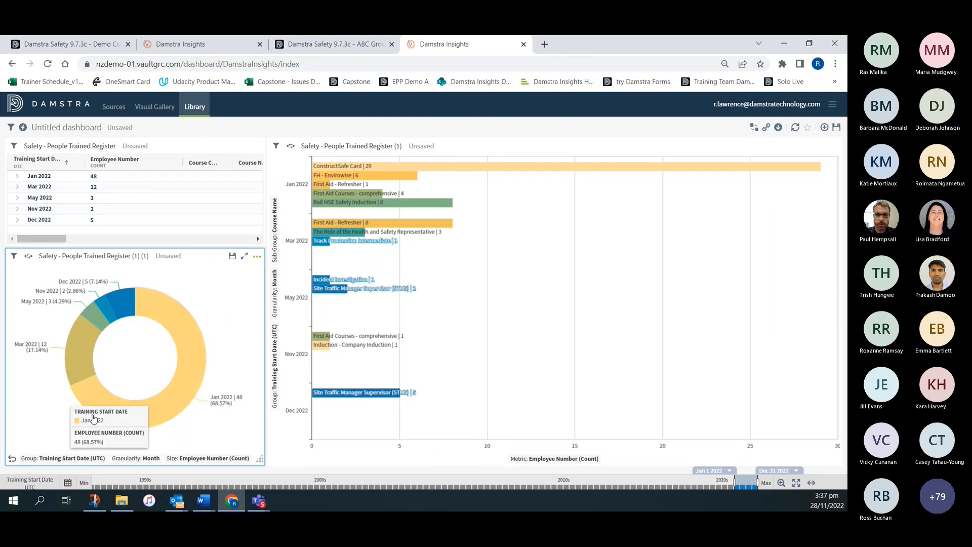
pyautogui.click(81, 458)
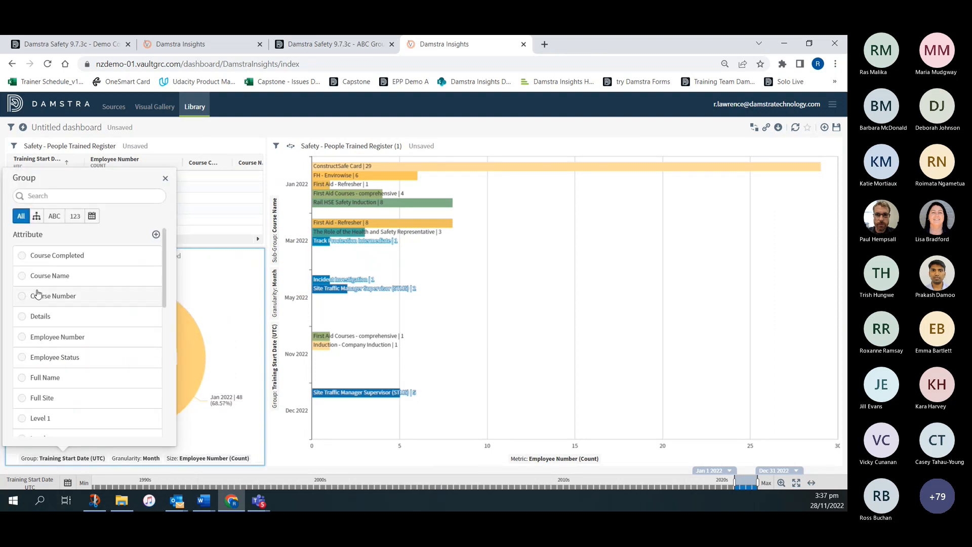
pyautogui.click(21, 277)
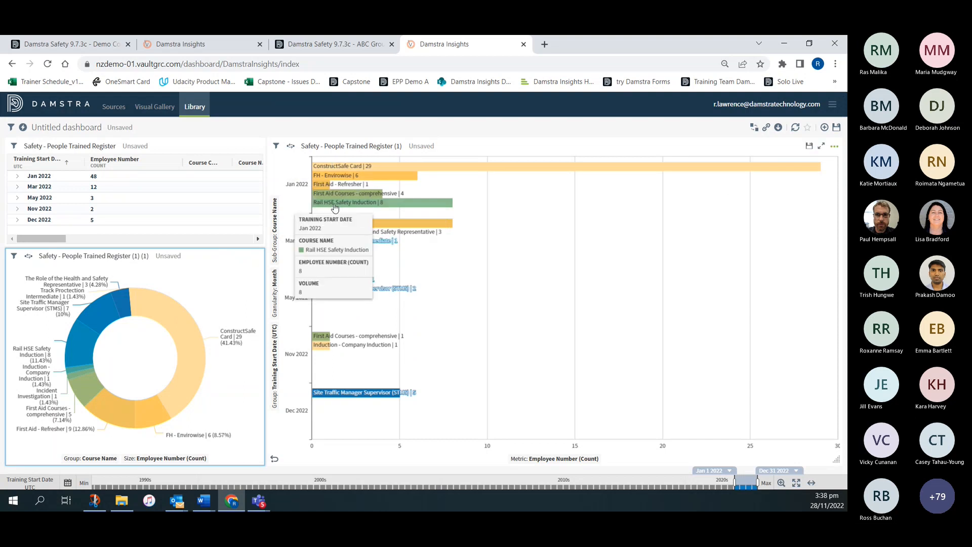
# - Set the sub-group style of the horizontal bar chart to Stacked Bar Chart
pyautogui.click(834, 147)
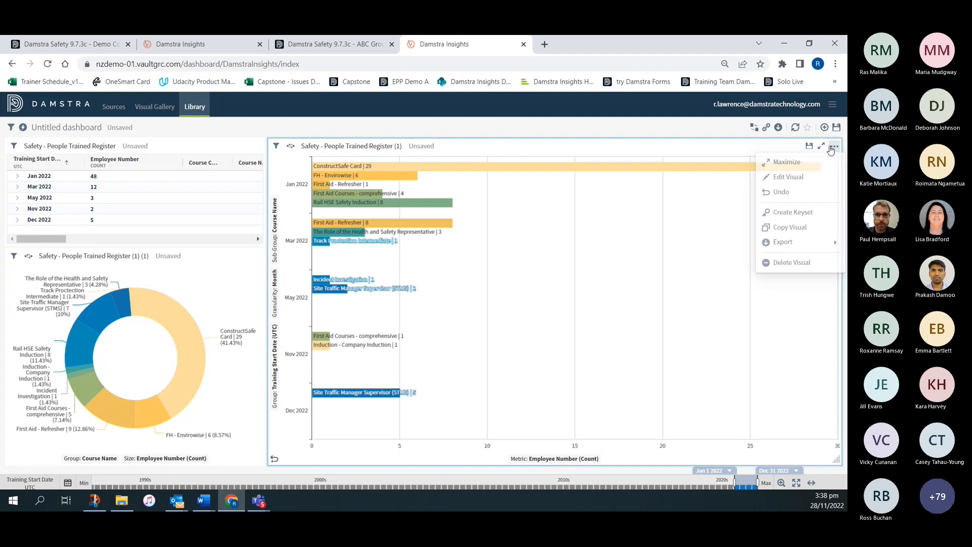
pyautogui.click(789, 177)
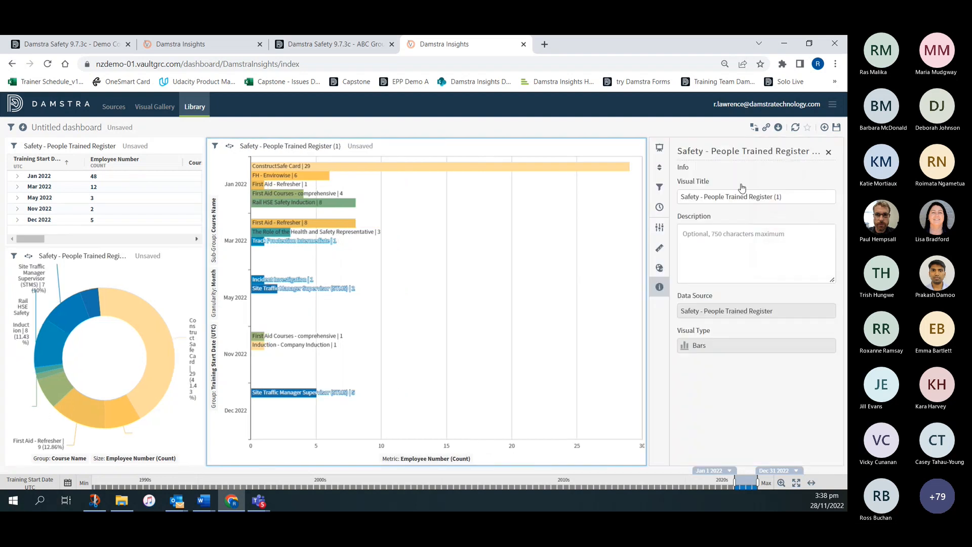
pyautogui.click(659, 229)
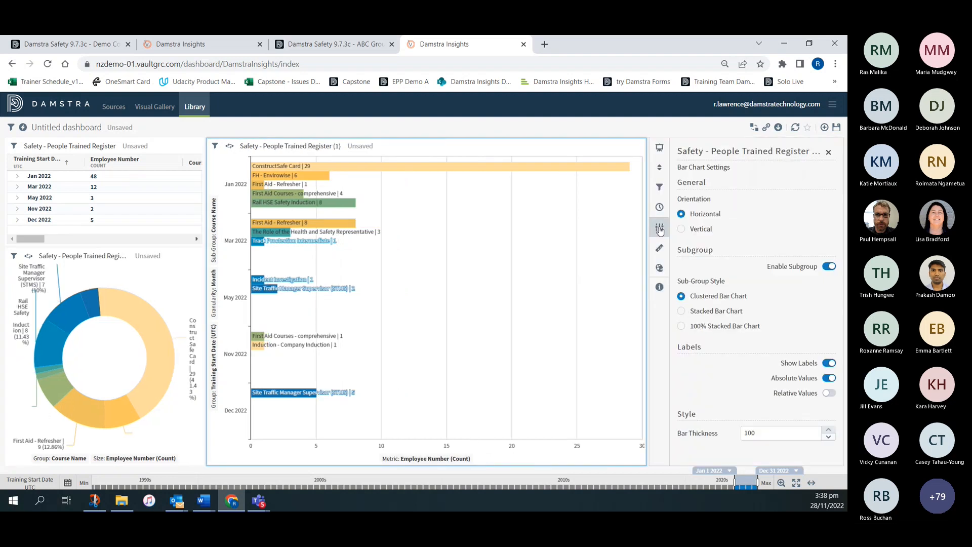
pyautogui.click(682, 312)
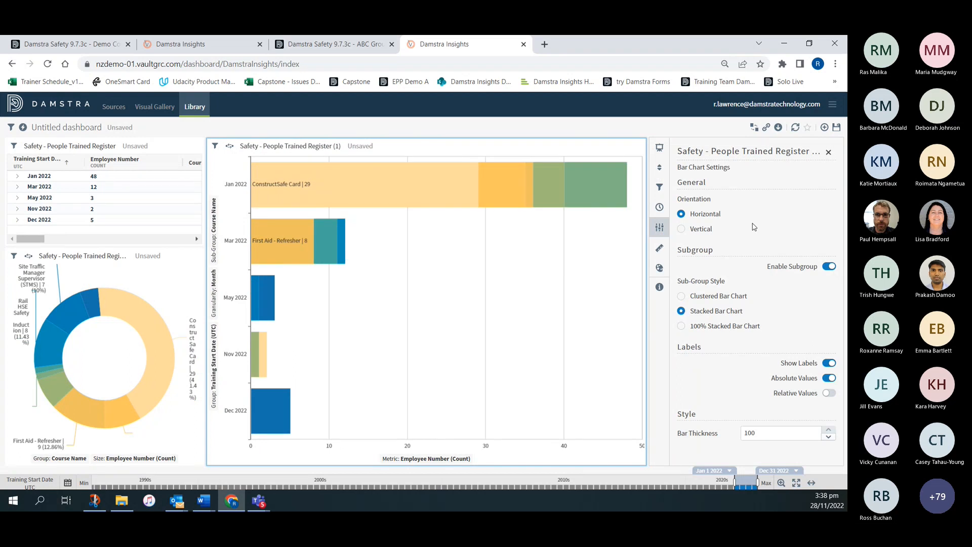
pyautogui.click(830, 152)
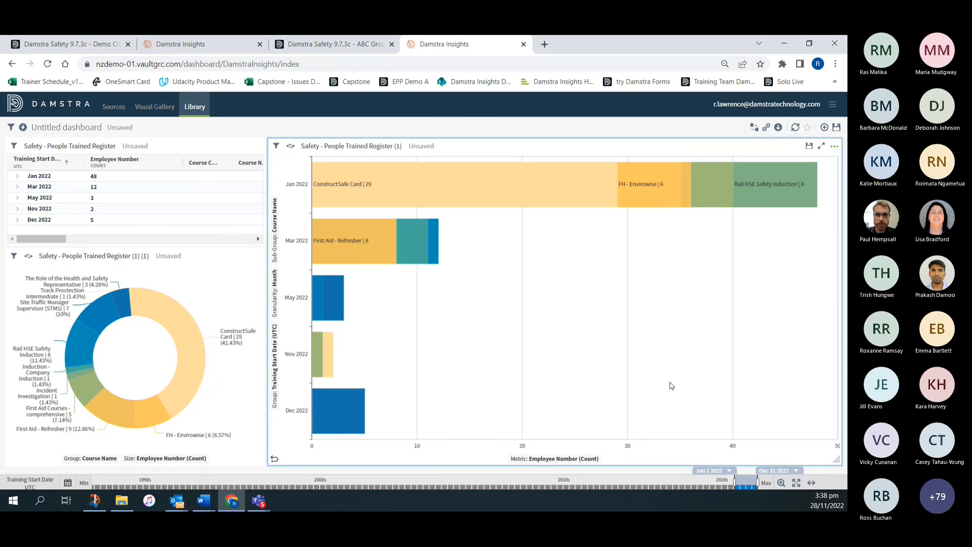
# - Rename the untitled dashboard as "People trained per month"
pyautogui.click(87, 125)
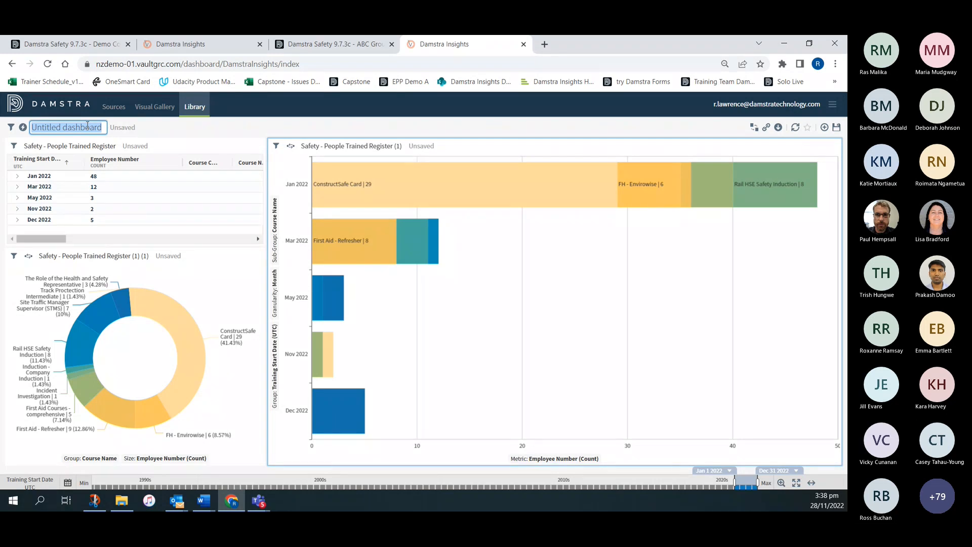
pyautogui.write('PE')
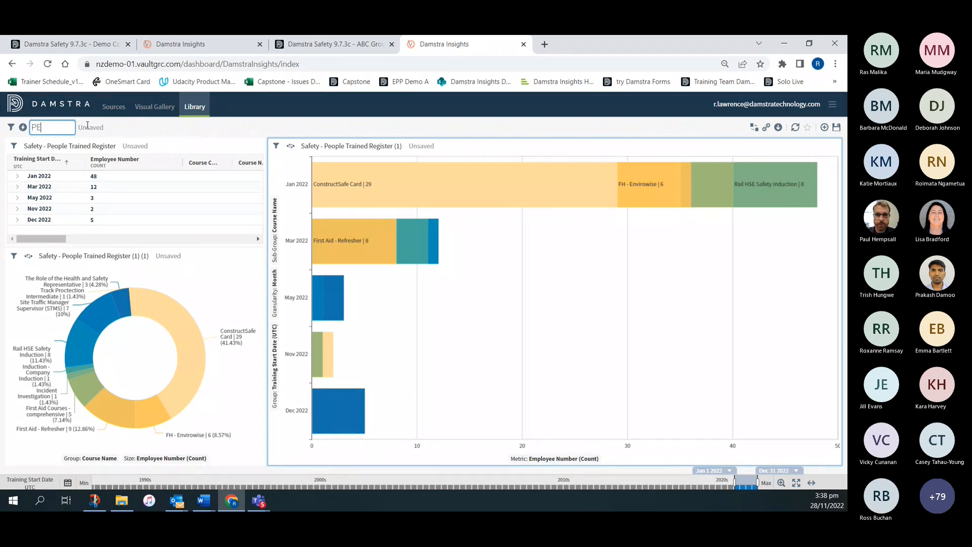
pyautogui.write('eople ta')
pyautogui.press('BackSpace')
pyautogui.write('rained')
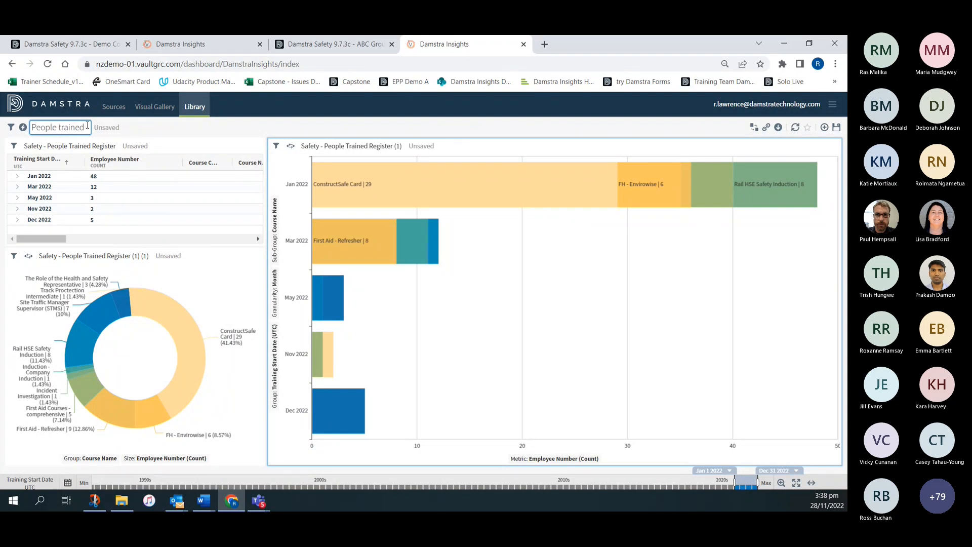
pyautogui.write(' per month')
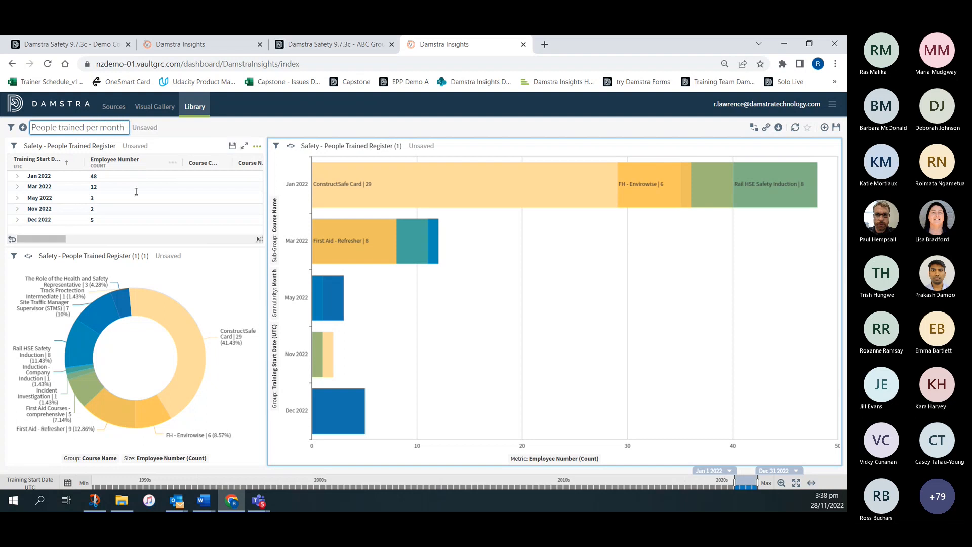
# - Rename the donut visual as "Donut of Courses" and save it under that name
pyautogui.click(115, 256)
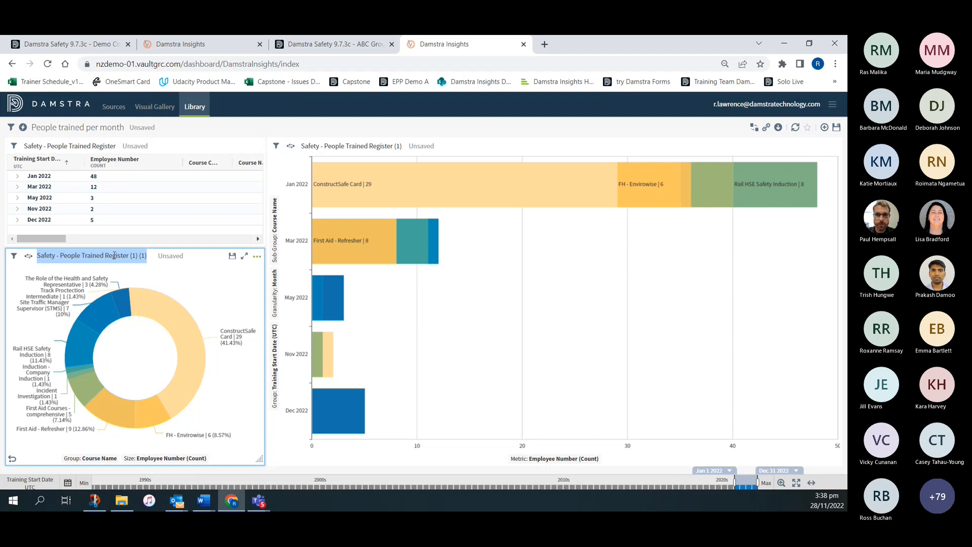
pyautogui.write('Donut of')
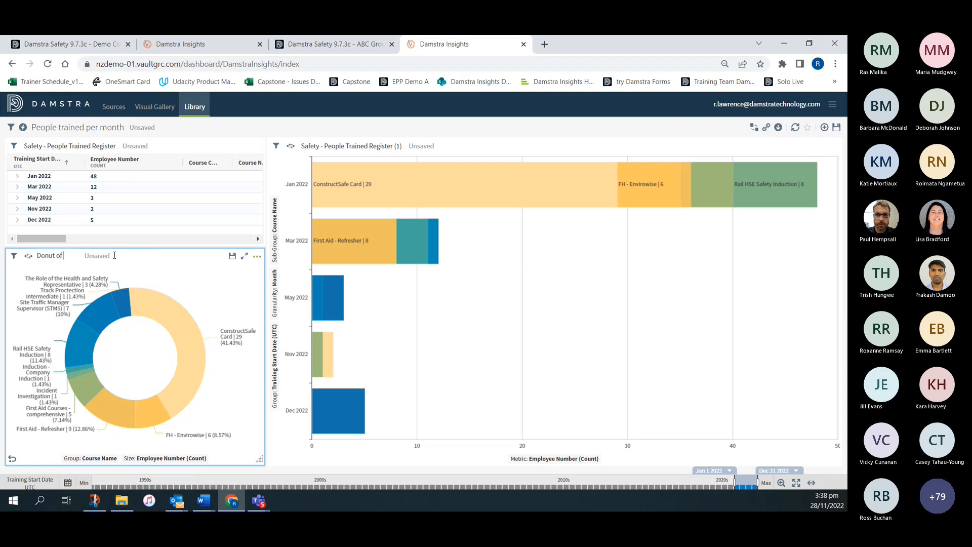
pyautogui.write(' Courses')
pyautogui.click(232, 255)
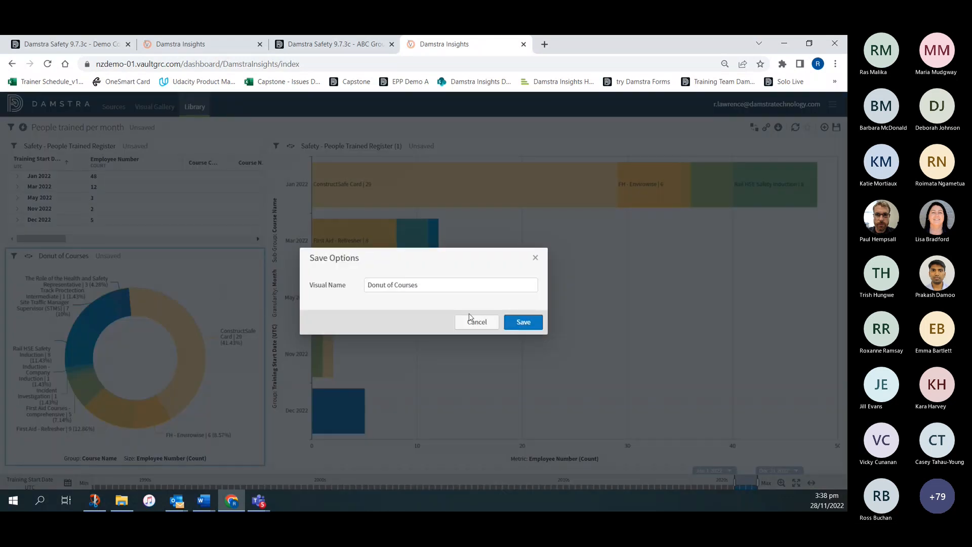
pyautogui.click(532, 323)
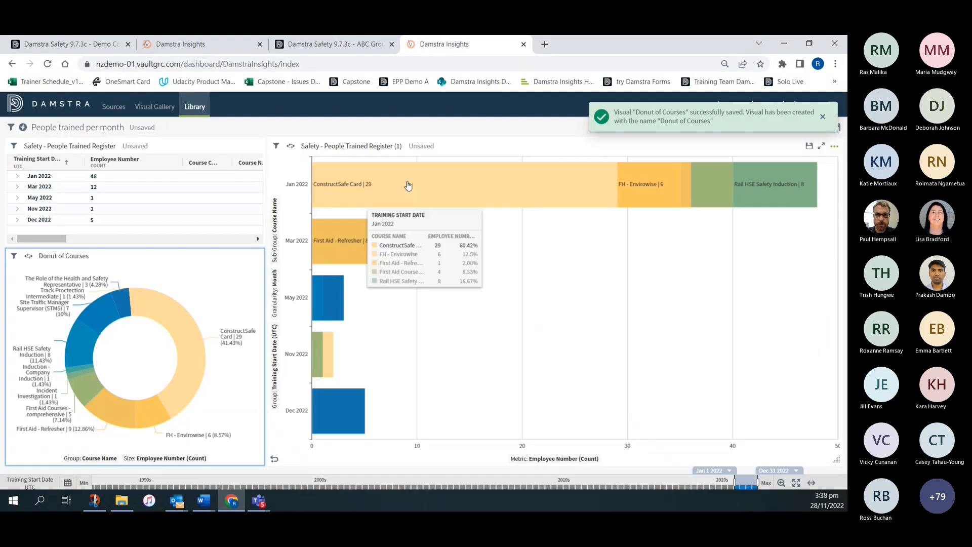
# - Rename the stacked bar chart visual as "People trained in months" and save it under that name
pyautogui.click(402, 146)
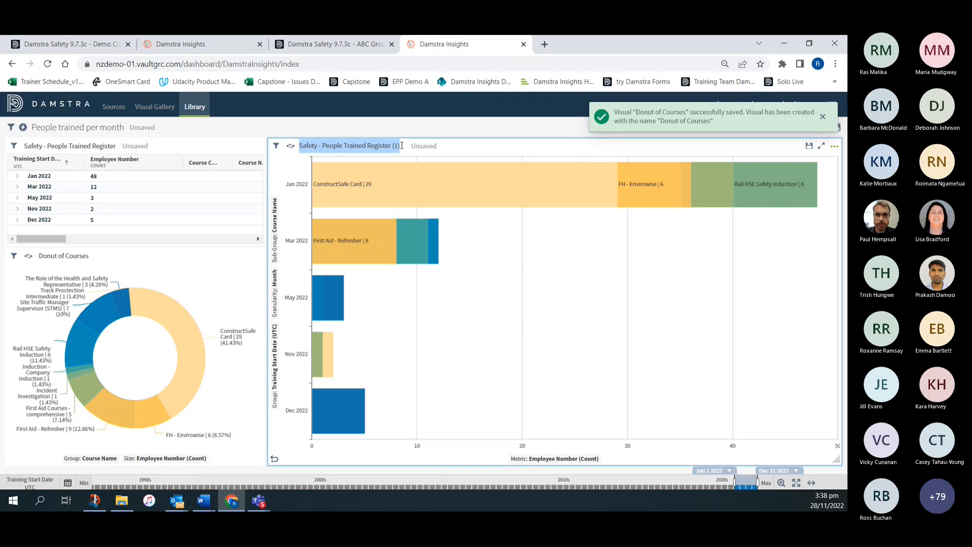
pyautogui.press('BackSpace')
pyautogui.write('People')
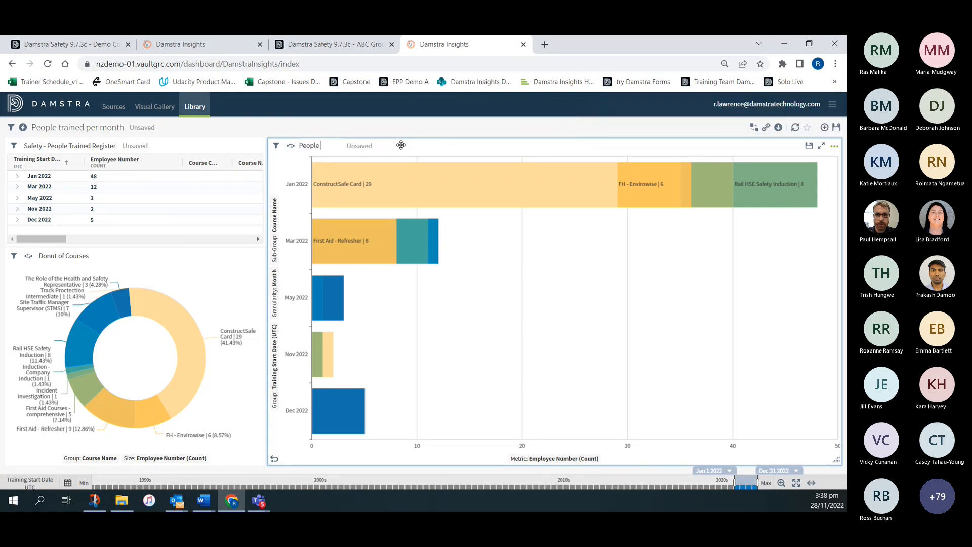
pyautogui.write(' trained in months')
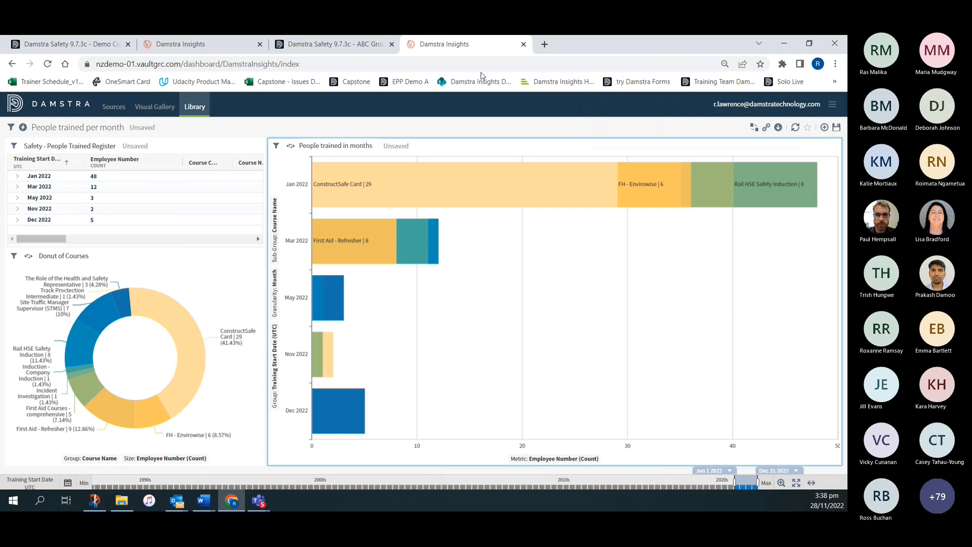
pyautogui.click(809, 146)
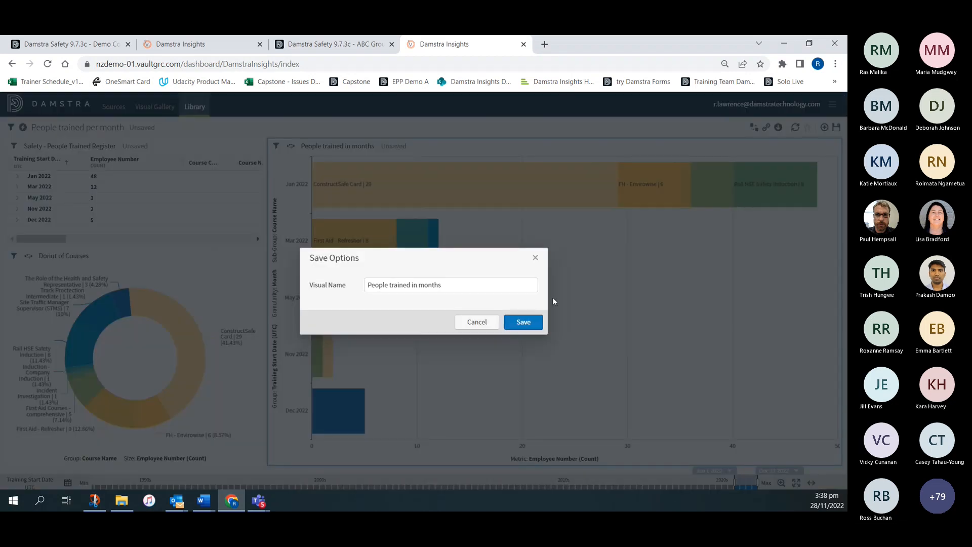
pyautogui.click(524, 324)
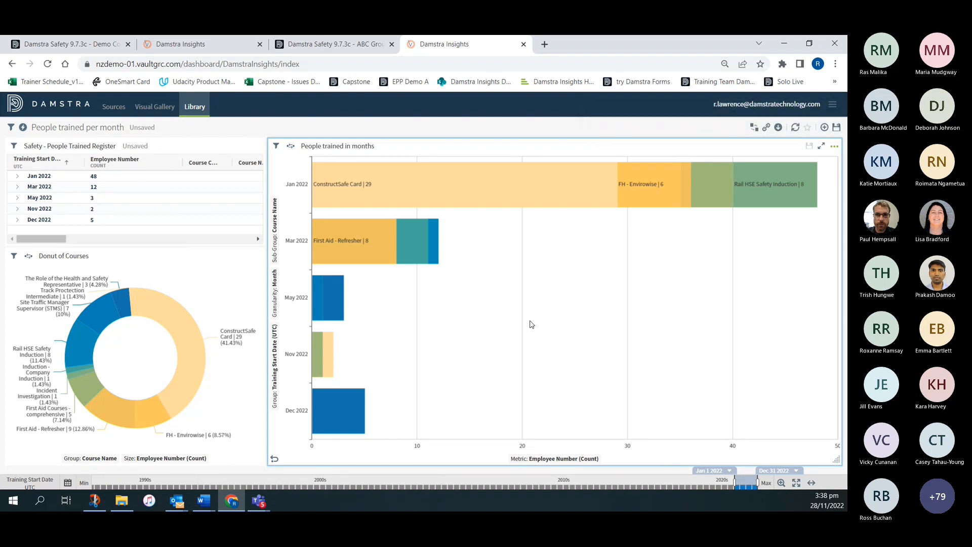
# - Save the "People trained per month" dashboard with its new table visual and mark it as a favourite in the library
pyautogui.click(837, 128)
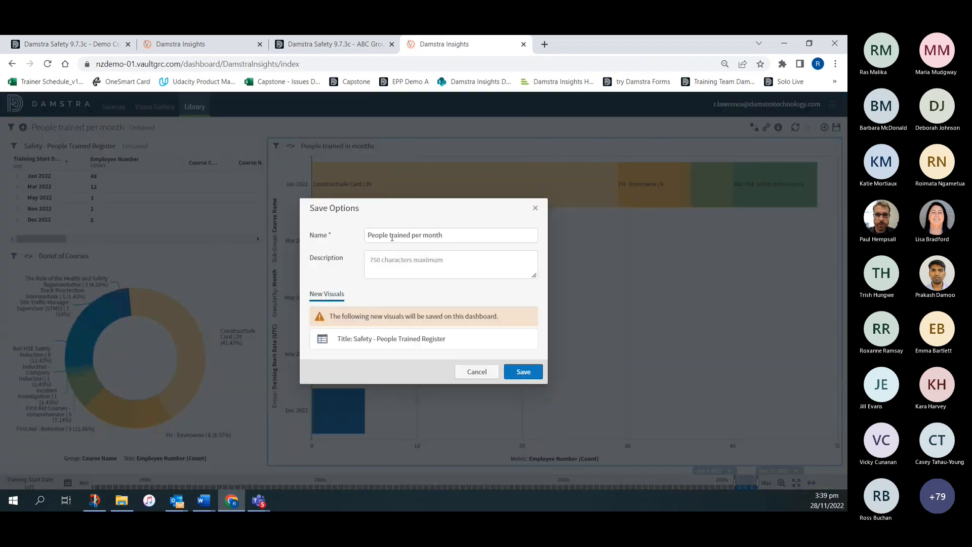
pyautogui.click(524, 374)
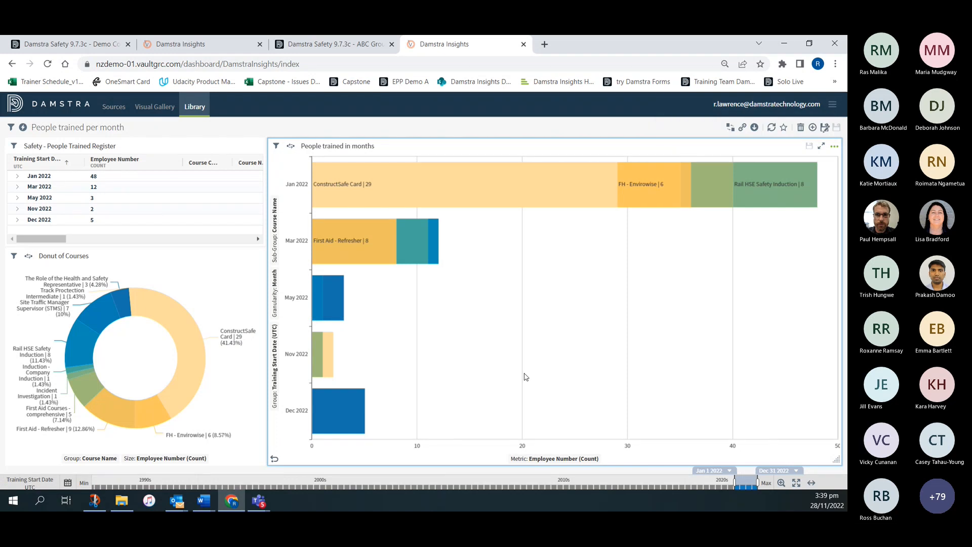
pyautogui.click(192, 110)
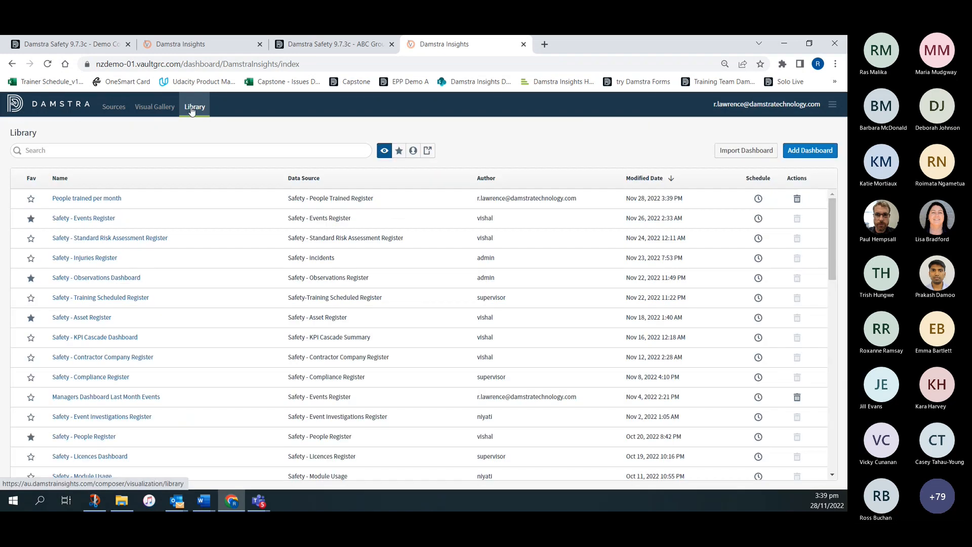
pyautogui.click(30, 199)
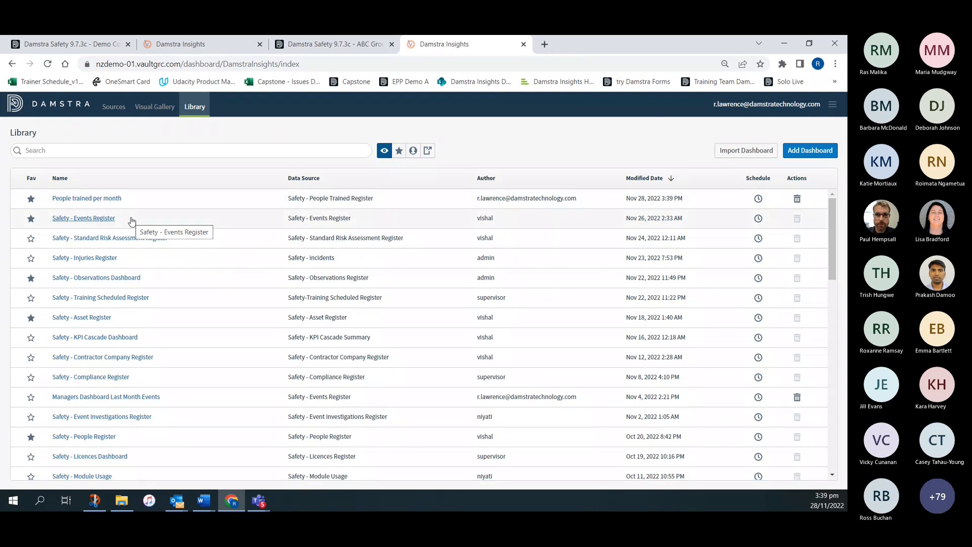
# - Create a new report schedule for the Safety - Events Register dashboard with PDF as its format
pyautogui.click(759, 219)
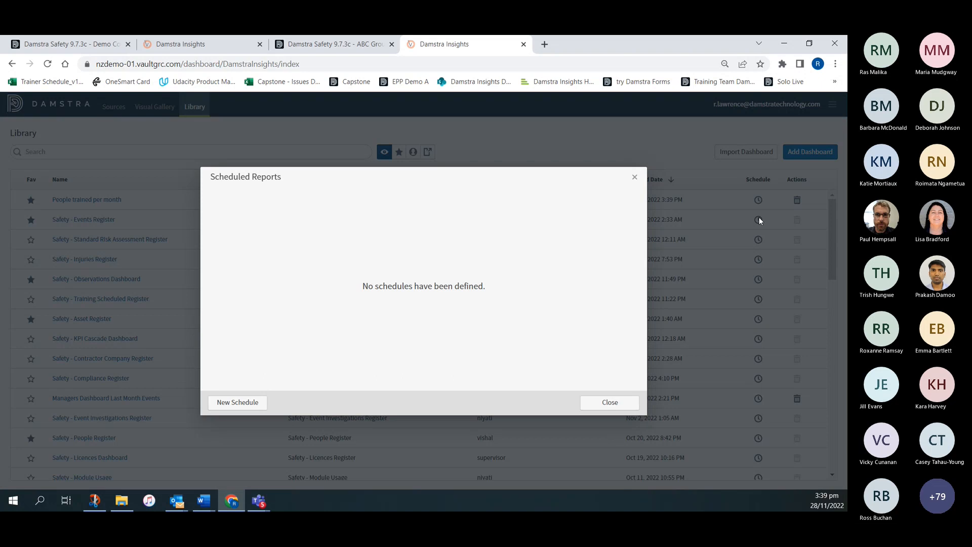
pyautogui.click(237, 402)
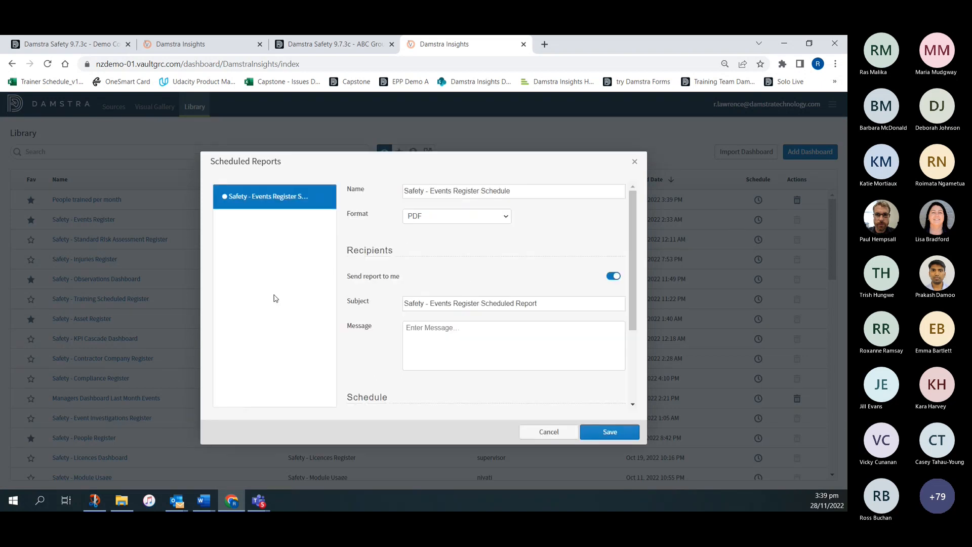
pyautogui.click(425, 219)
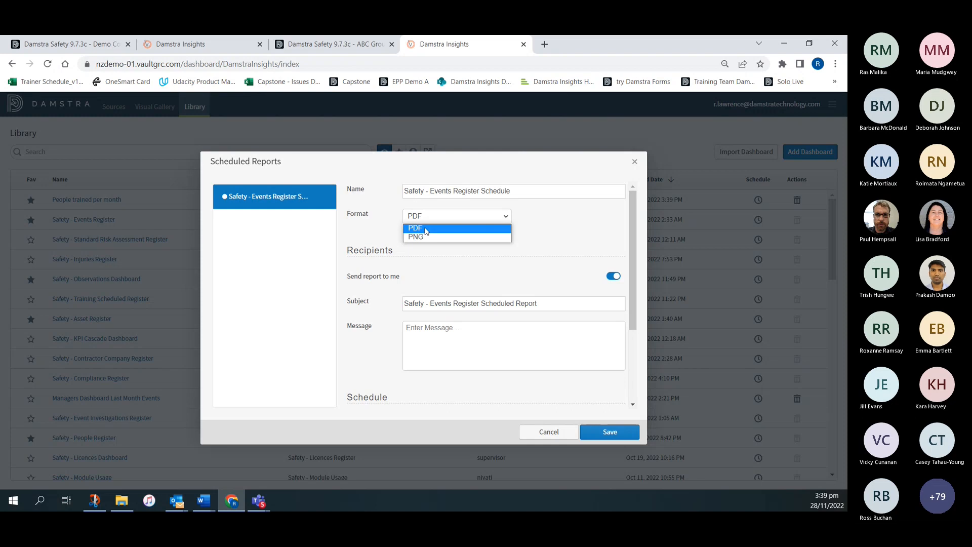
pyautogui.click(425, 229)
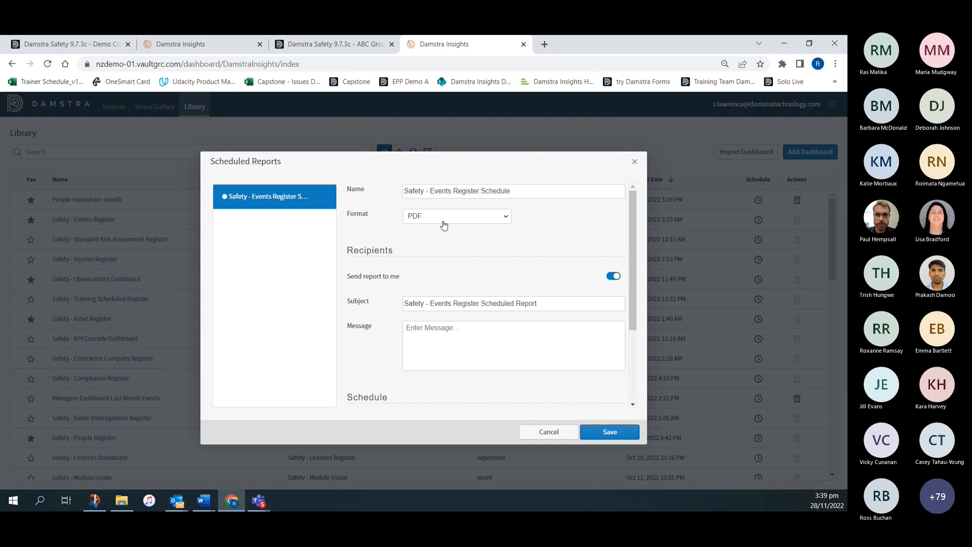
# - Set the report schedule's frequency to Weekly, running on Monday
pyautogui.scroll(-2, 455, 257)
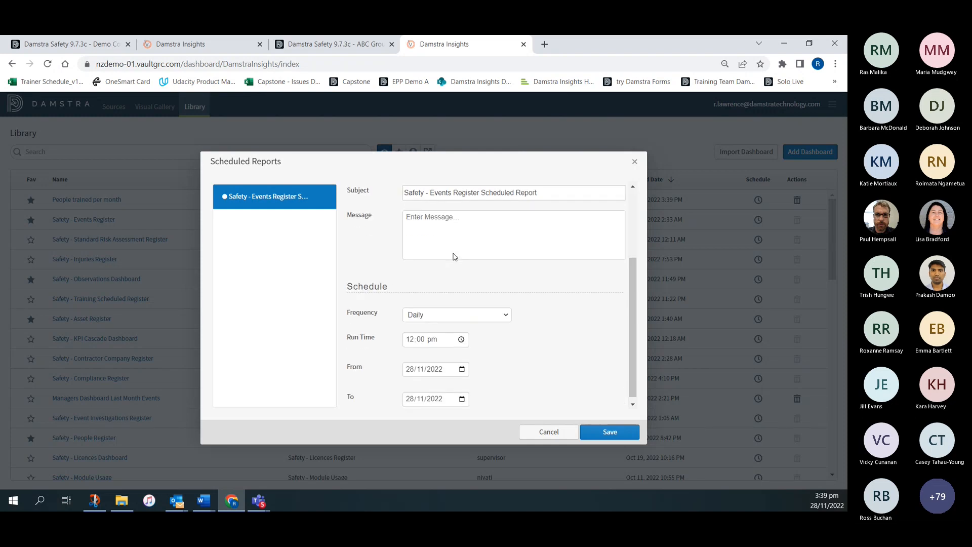
pyautogui.click(445, 310)
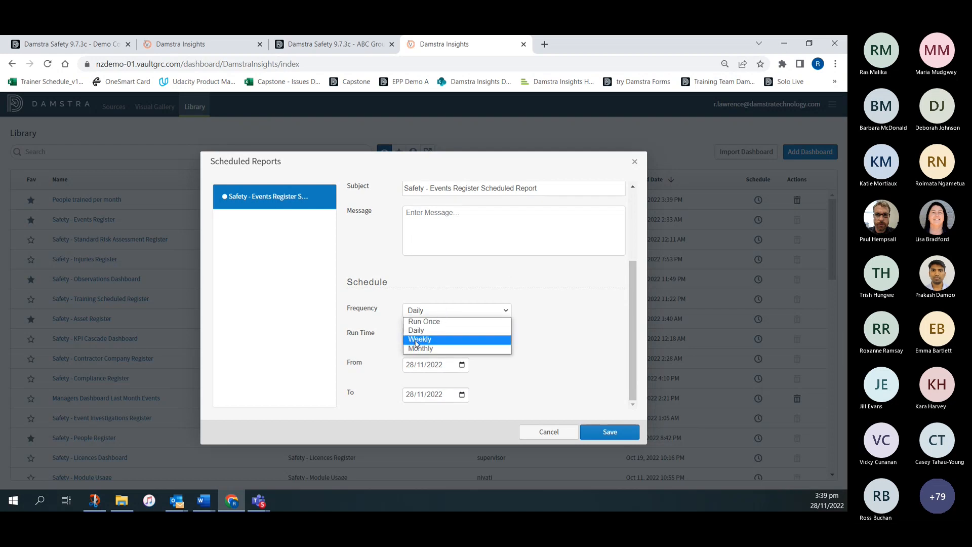
pyautogui.click(445, 339)
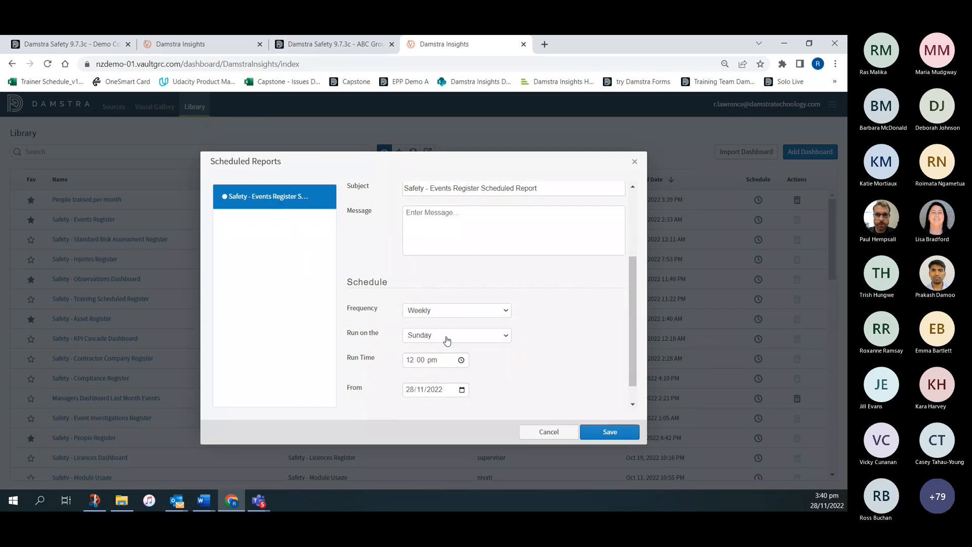
pyautogui.click(477, 336)
pyautogui.click(451, 357)
# - Set the schedule's run time to 08:00 am
pyautogui.scroll(-1, 532, 334)
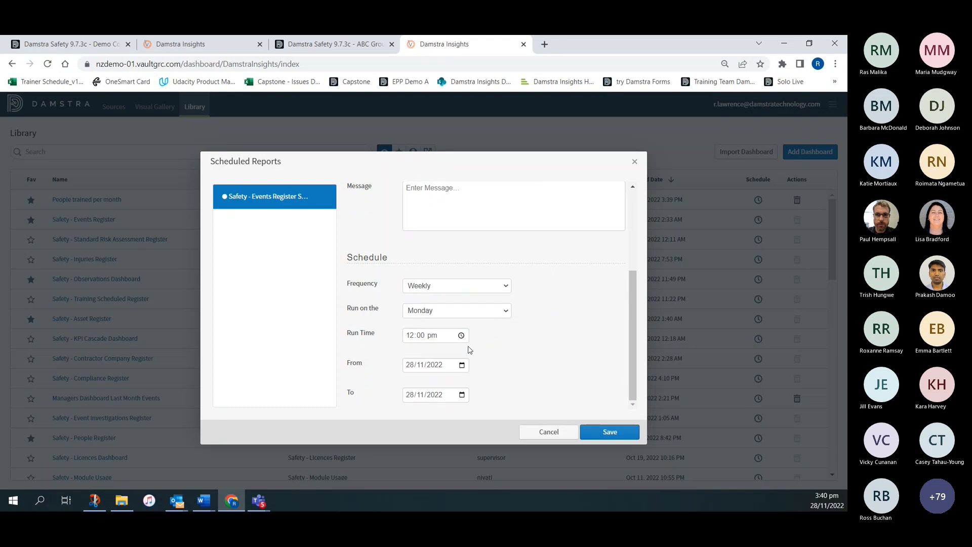
pyautogui.click(462, 336)
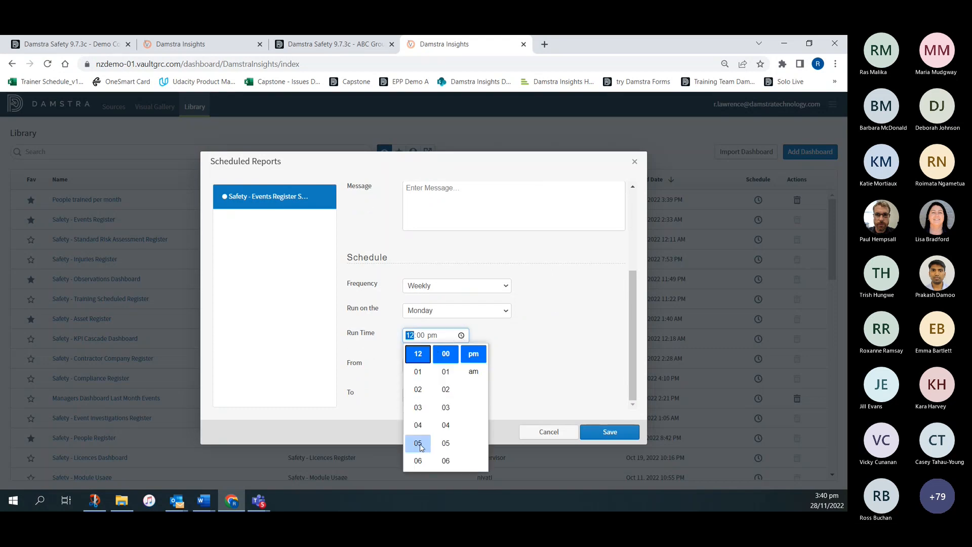
pyautogui.scroll(-1, 417, 438)
pyautogui.scroll(-1, 417, 435)
pyautogui.click(418, 407)
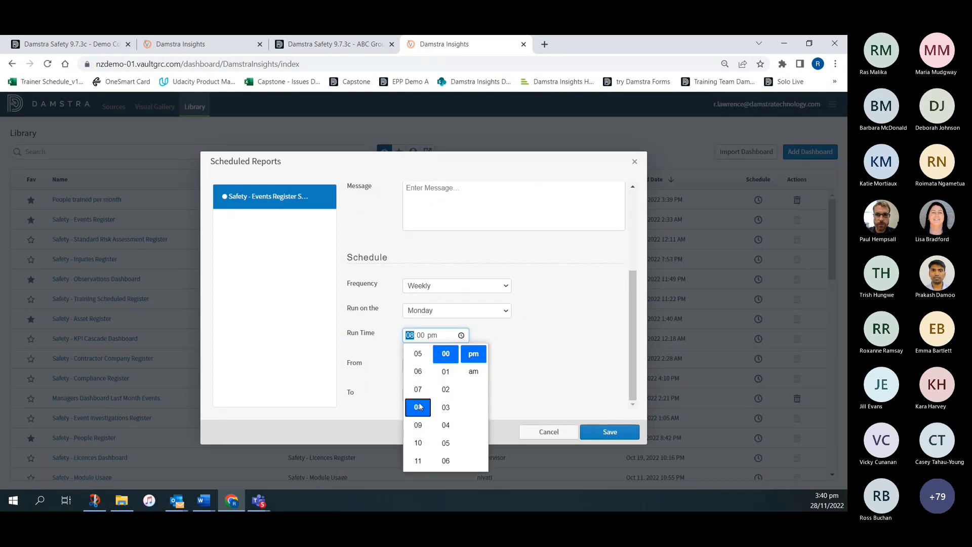
pyautogui.click(483, 373)
pyautogui.click(522, 336)
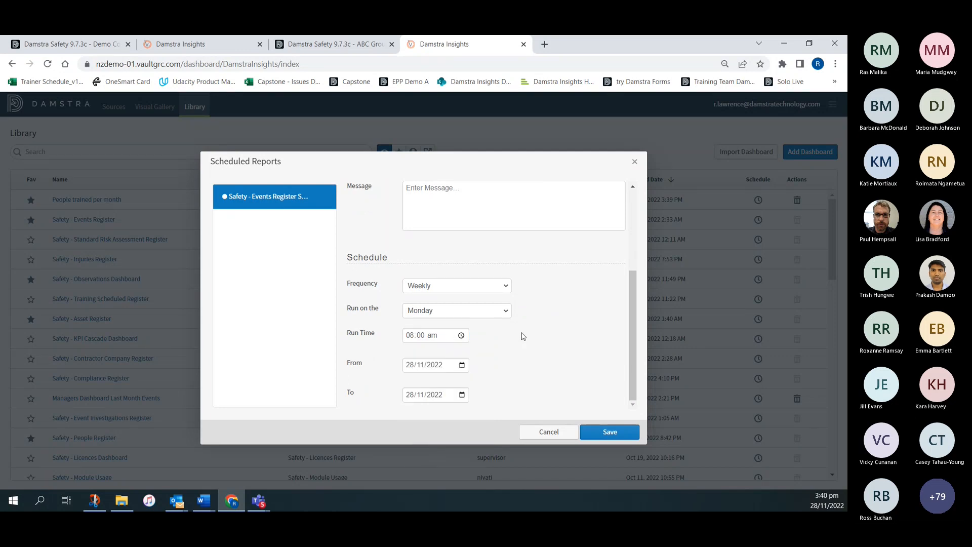
# - Set the schedule's end date to 30/12/2022 and try to save the schedule
pyautogui.click(424, 398)
pyautogui.click(462, 394)
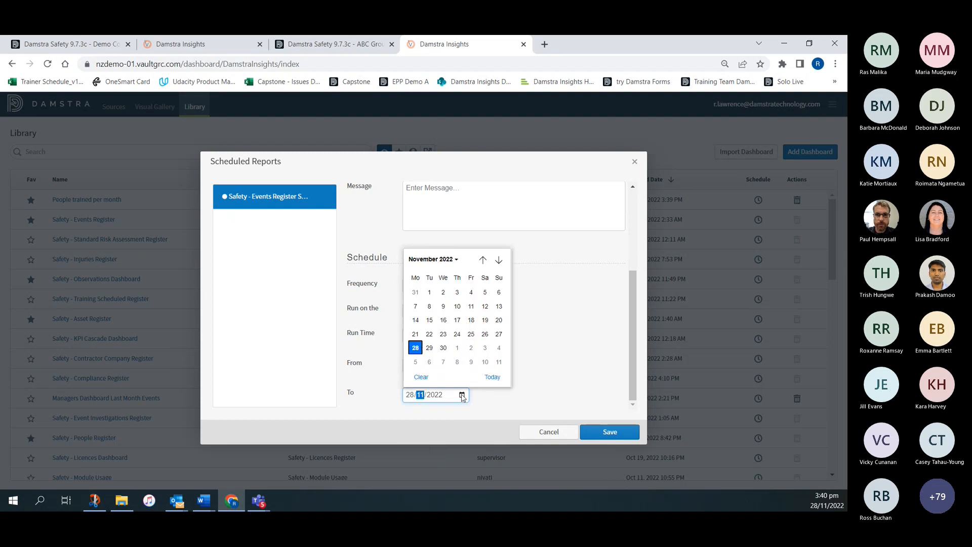
pyautogui.click(431, 258)
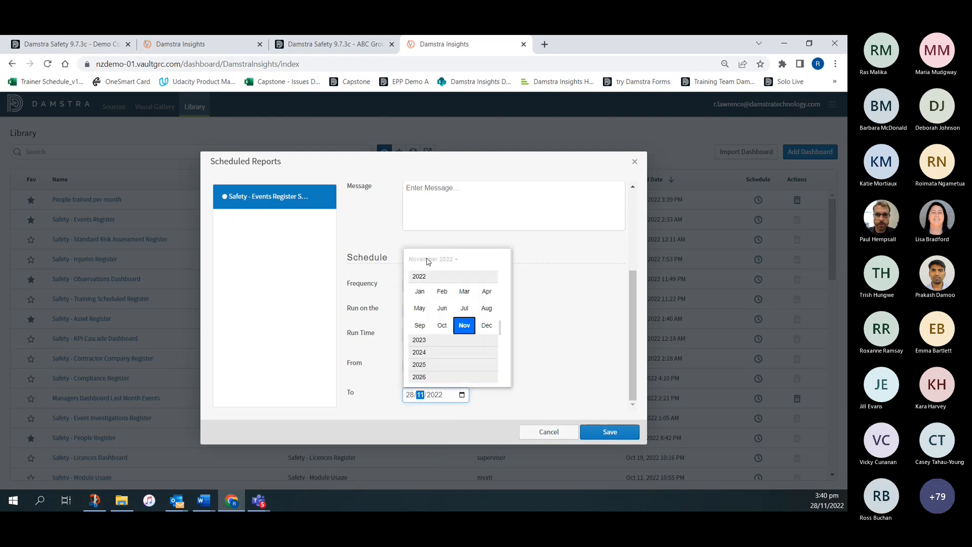
pyautogui.click(487, 325)
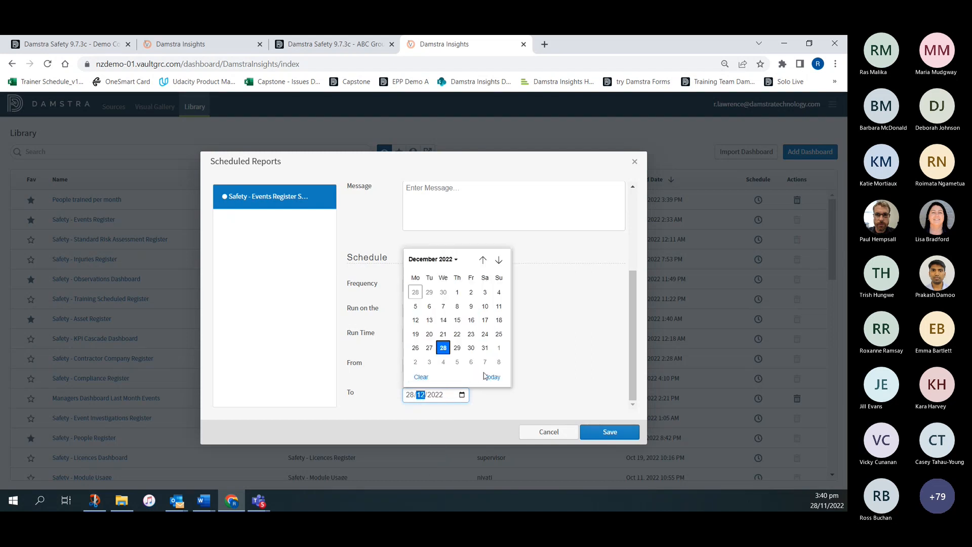
pyautogui.click(471, 349)
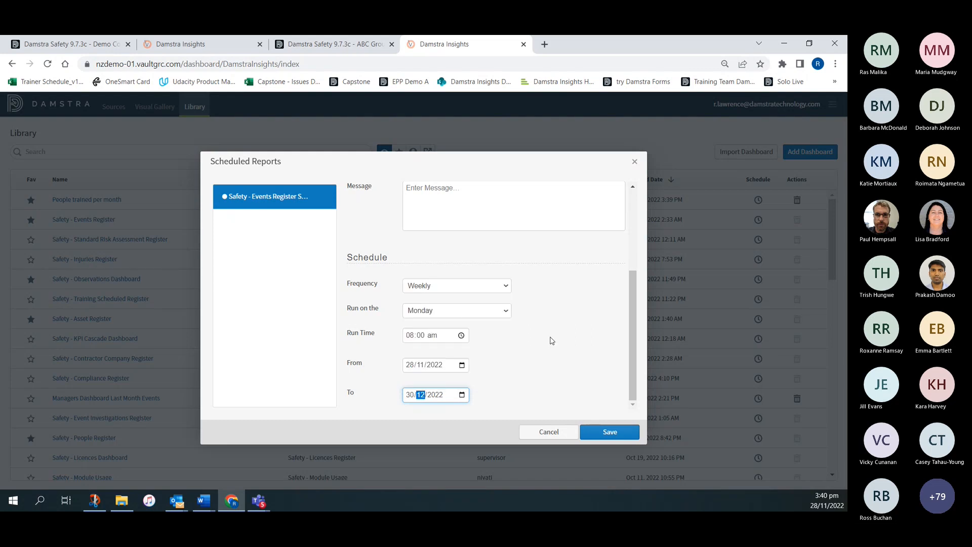
pyautogui.click(611, 432)
# - Set the schedule's start date to 29/11/2022 and save the schedule
pyautogui.click(440, 365)
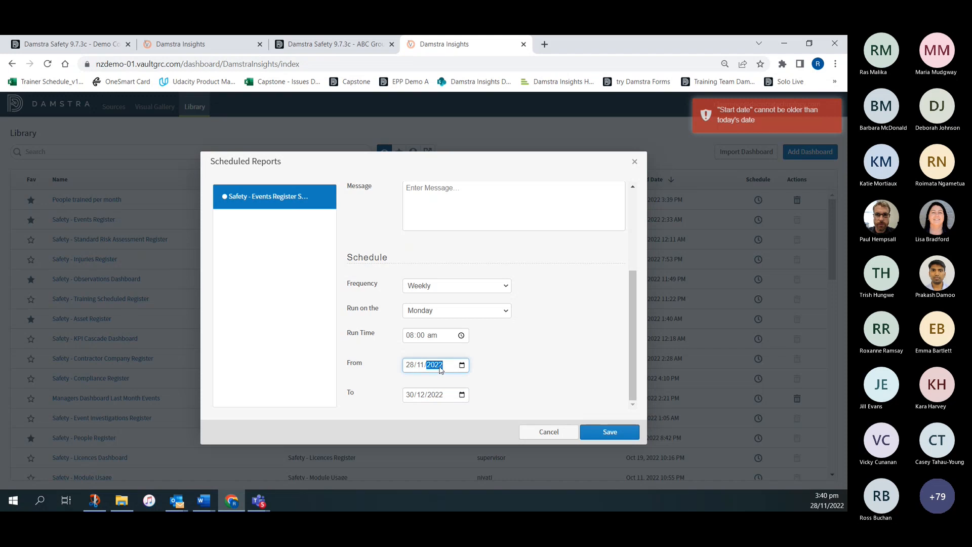
pyautogui.click(462, 365)
pyautogui.click(430, 319)
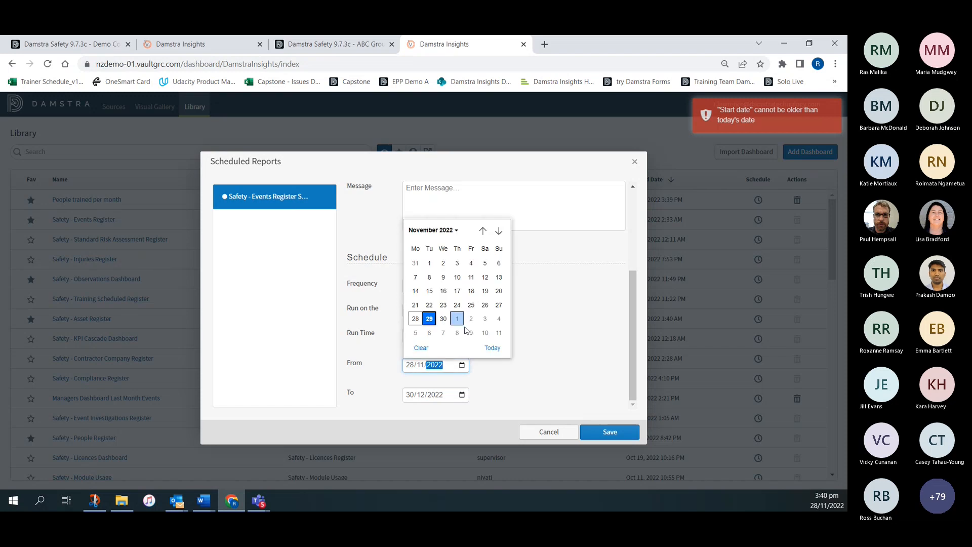
pyautogui.click(606, 434)
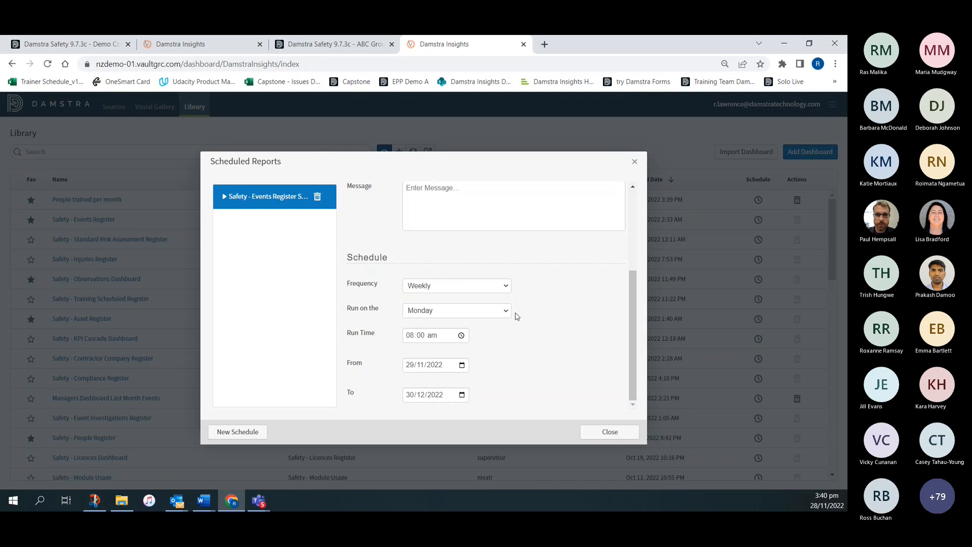
# - Turn off sending the scheduled report to oneself and add three other users from the list as recipients
pyautogui.scroll(3, 518, 316)
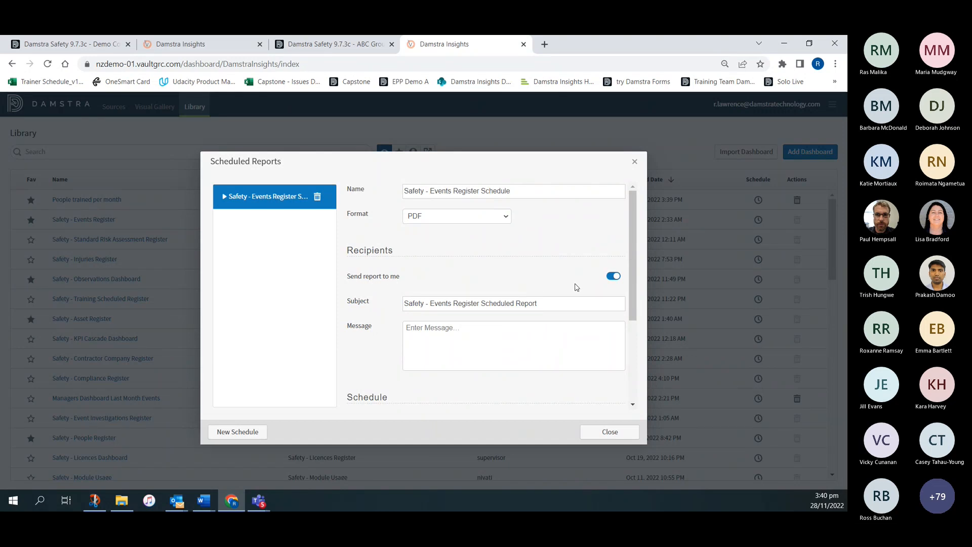
pyautogui.click(613, 277)
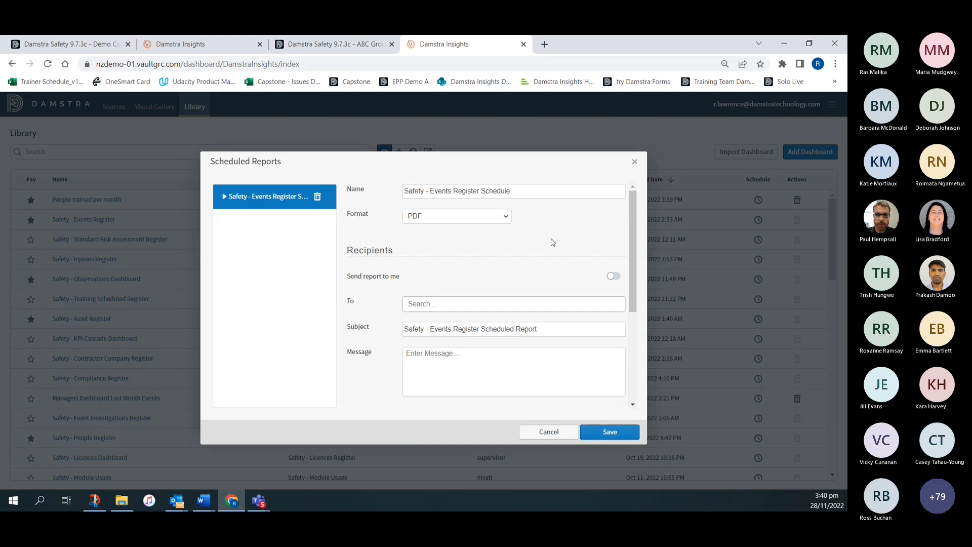
pyautogui.click(411, 304)
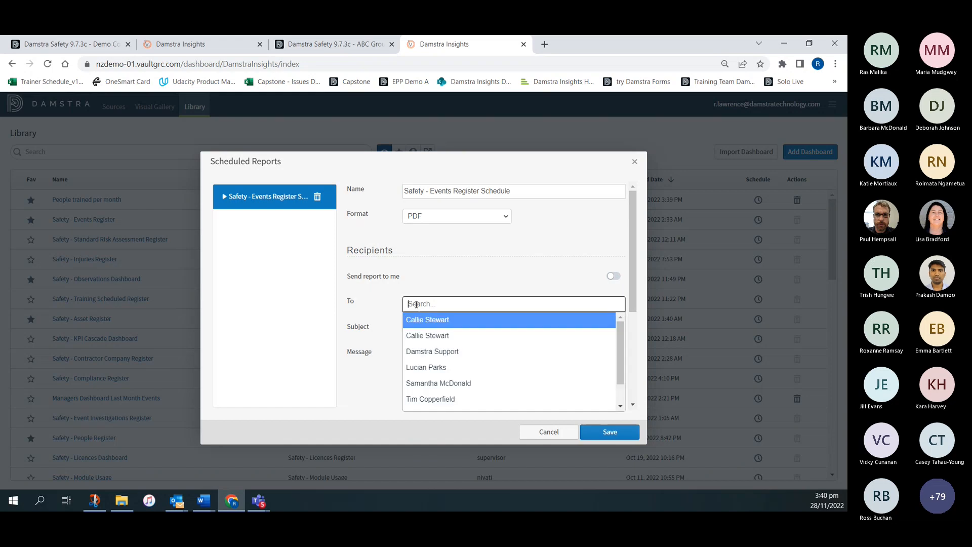
pyautogui.click(429, 367)
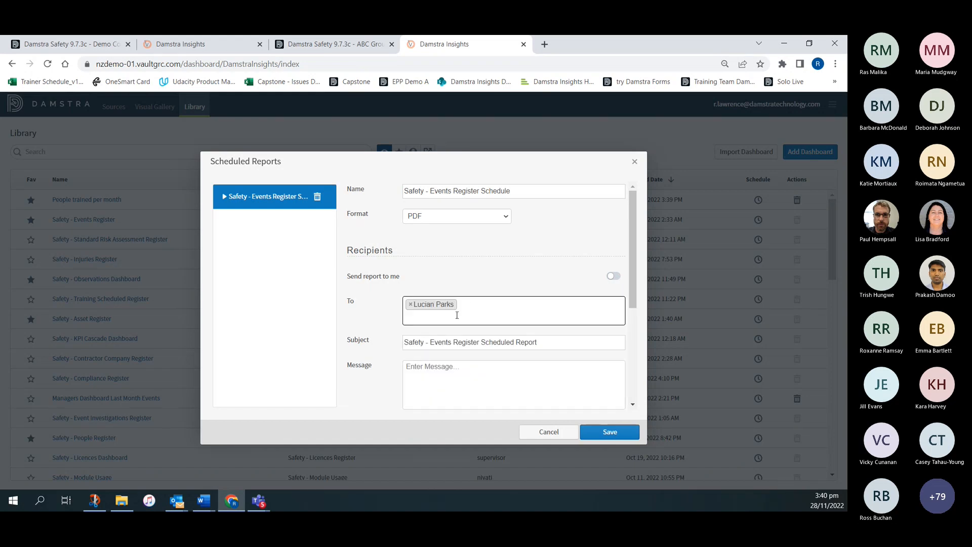
pyautogui.click(469, 304)
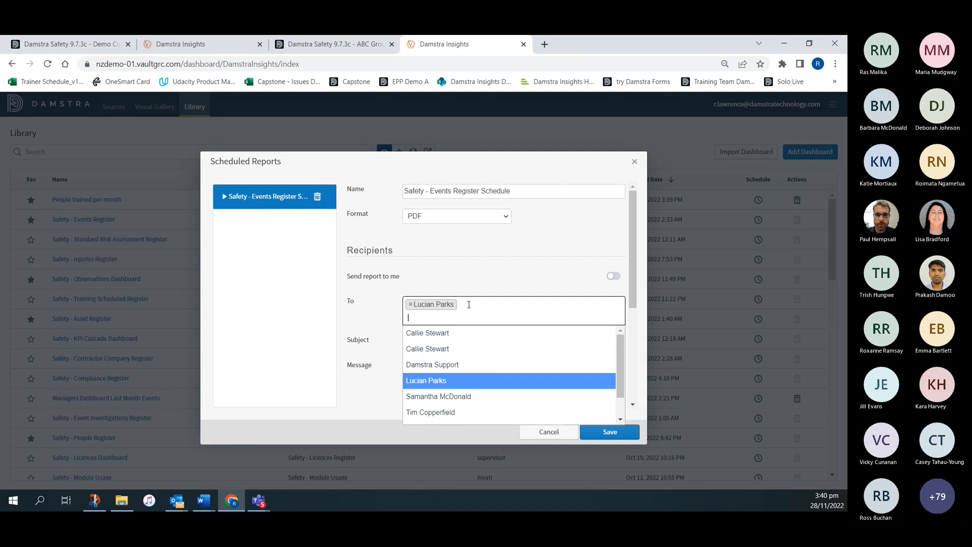
pyautogui.click(445, 411)
pyautogui.click(529, 304)
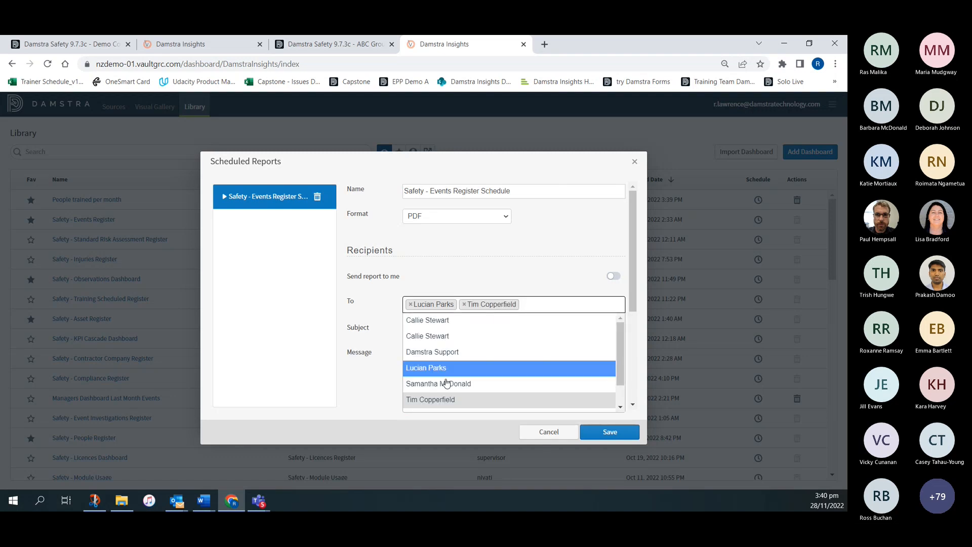
pyautogui.click(446, 385)
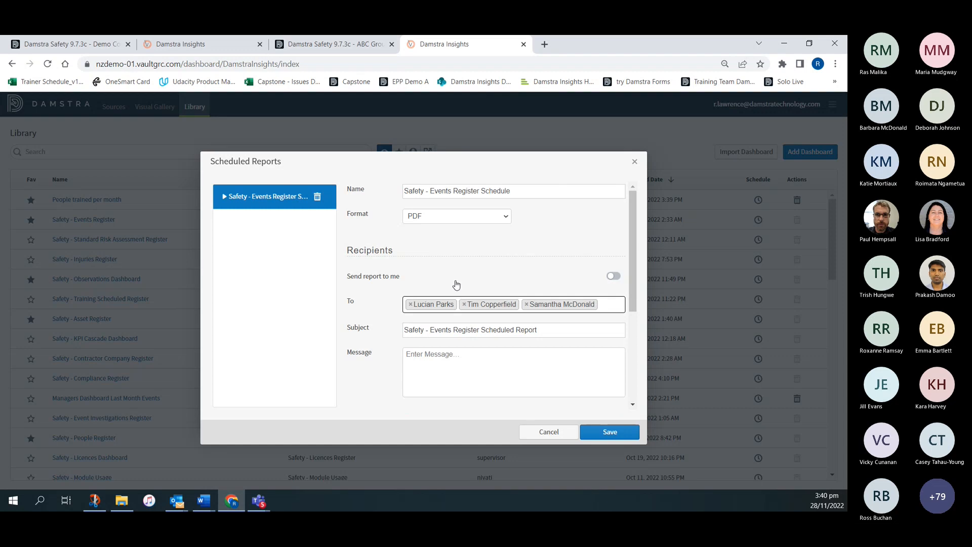
pyautogui.scroll(-3, 456, 284)
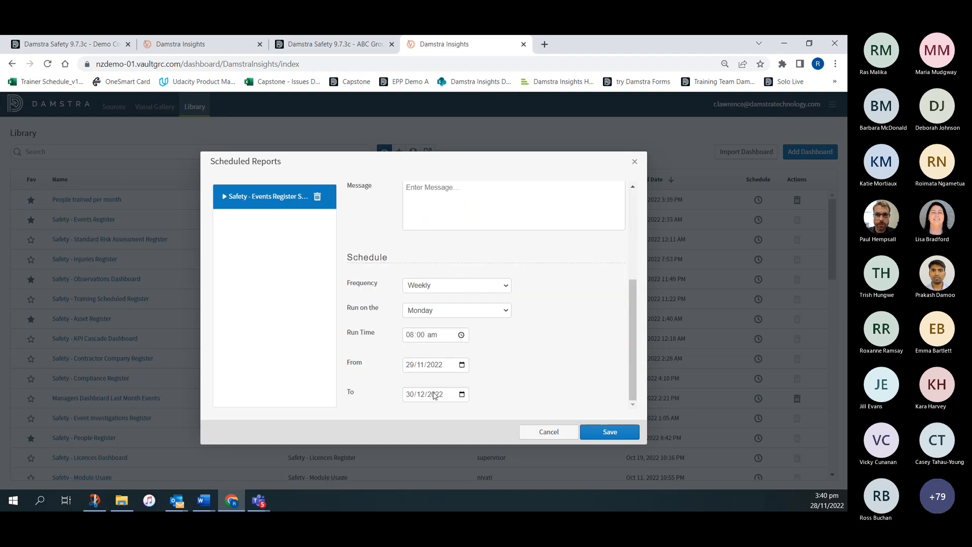
# - Save the recipient changes to the Safety - Events Register schedule, then delete that schedule and close the scheduled reports
pyautogui.scroll(3, 439, 262)
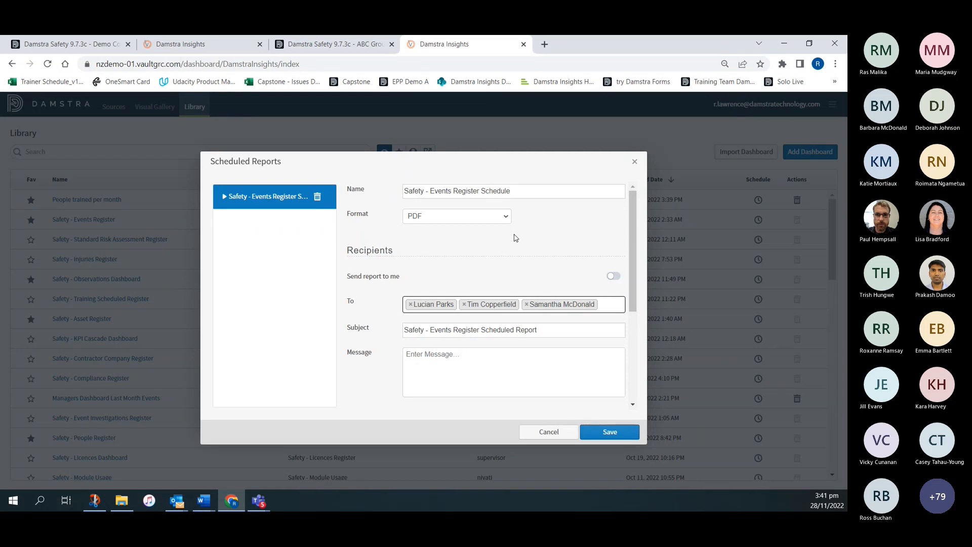
pyautogui.click(610, 434)
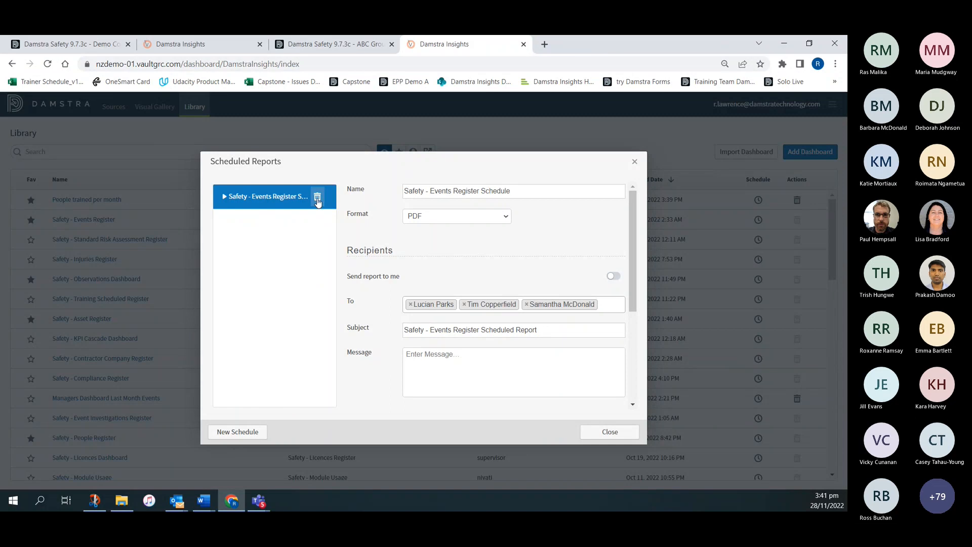
pyautogui.click(317, 198)
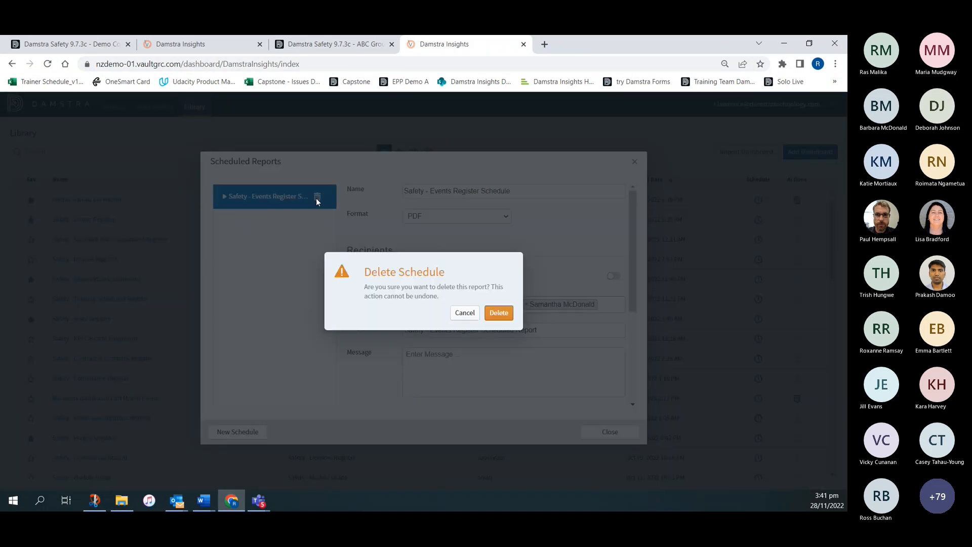
pyautogui.click(498, 312)
pyautogui.click(610, 402)
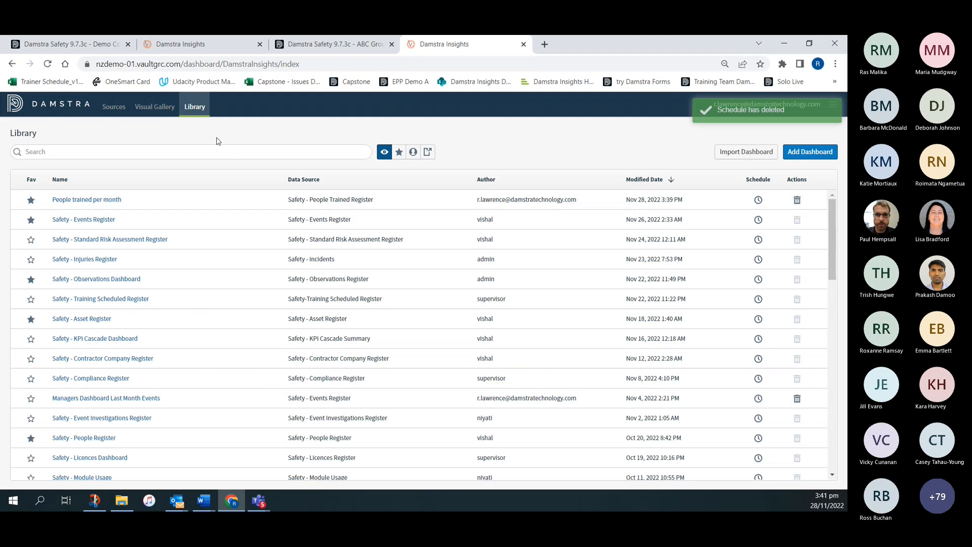
# - Open the People trained per month dashboard and set up its PDF export with header "People trained", footer "This year", username and timestamp
pyautogui.click(92, 200)
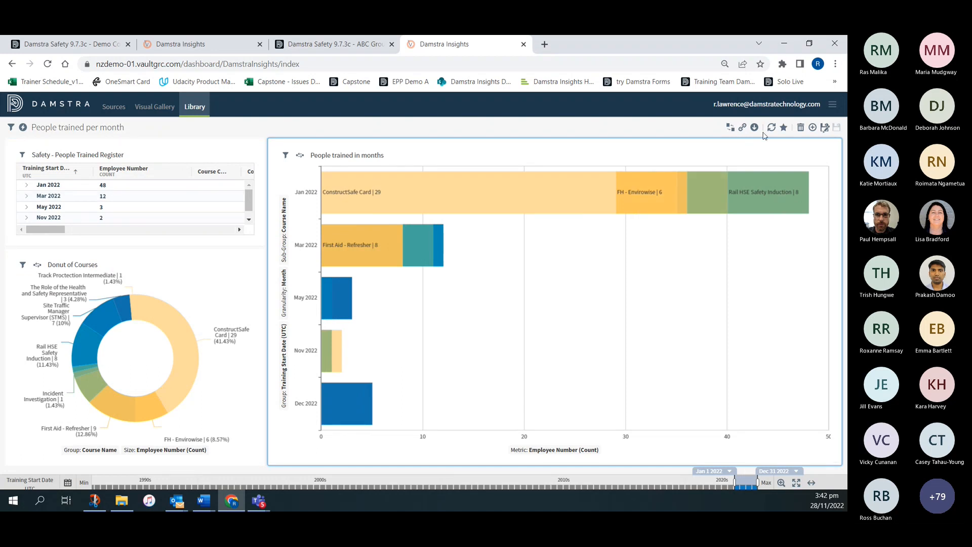
pyautogui.click(752, 129)
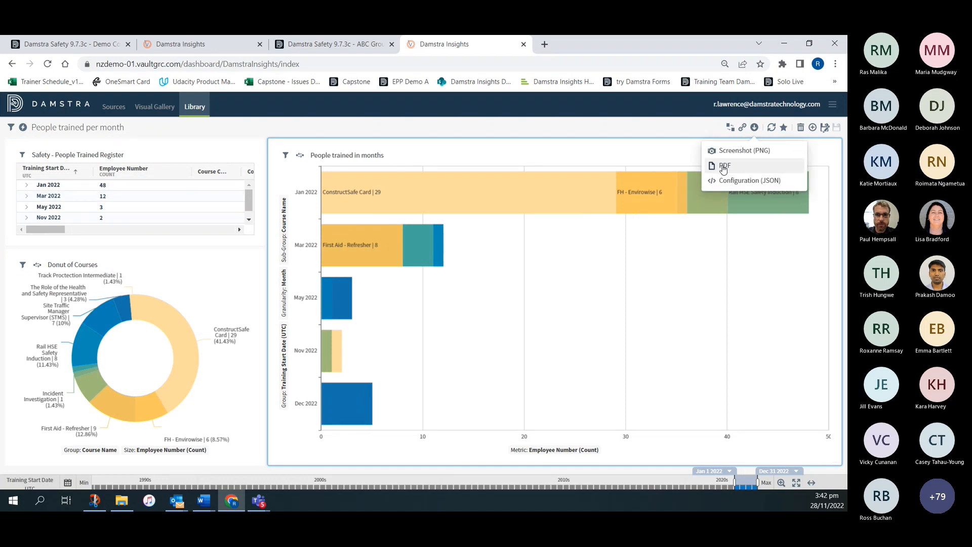
pyautogui.click(723, 163)
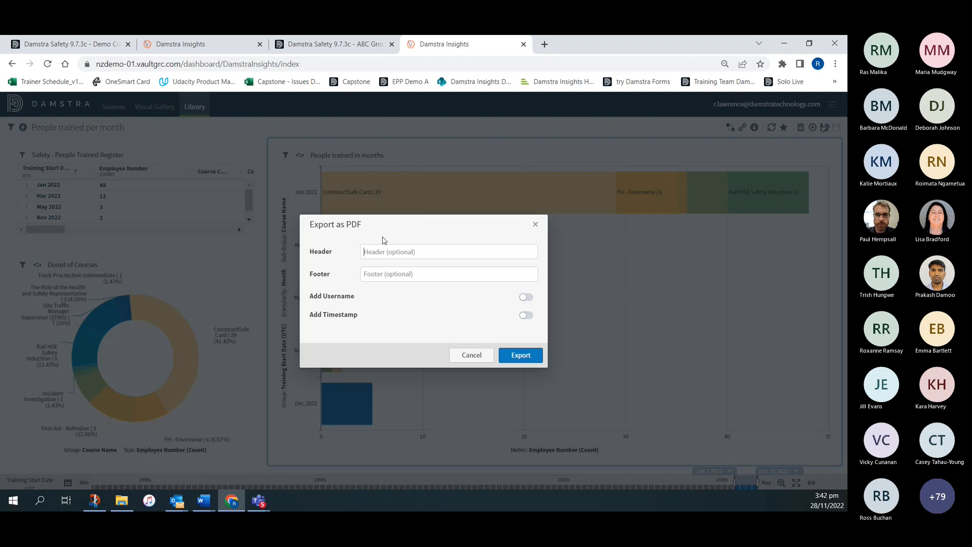
pyautogui.write('People trained')
pyautogui.click(381, 274)
pyautogui.write('This year')
pyautogui.click(526, 297)
pyautogui.click(527, 315)
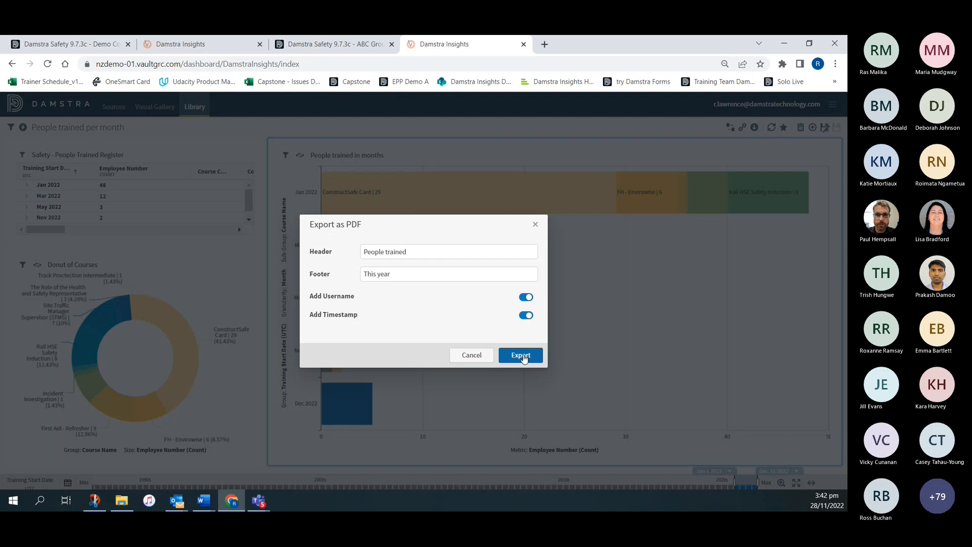
# - Export the dashboard to the PDF file People trained per month, open it for review and close it
pyautogui.click(521, 355)
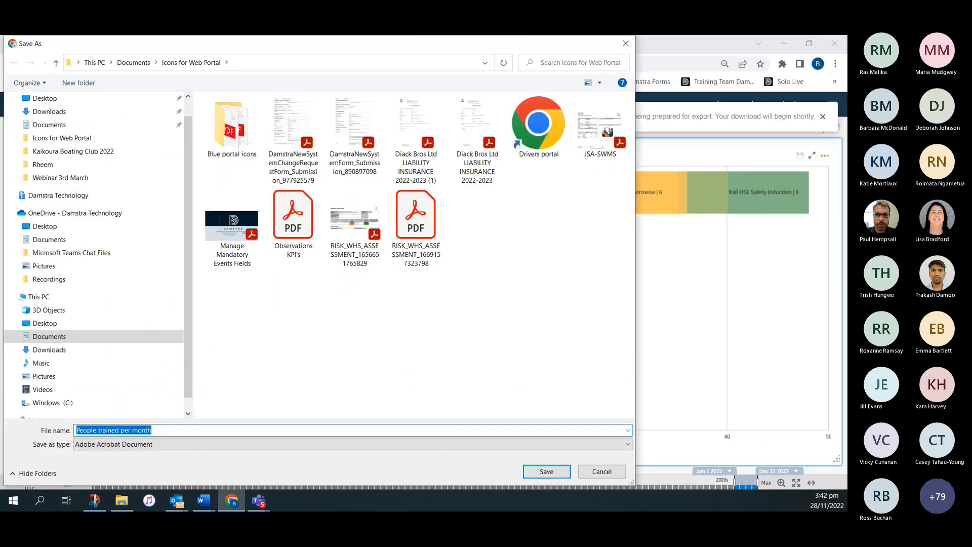
pyautogui.click(547, 471)
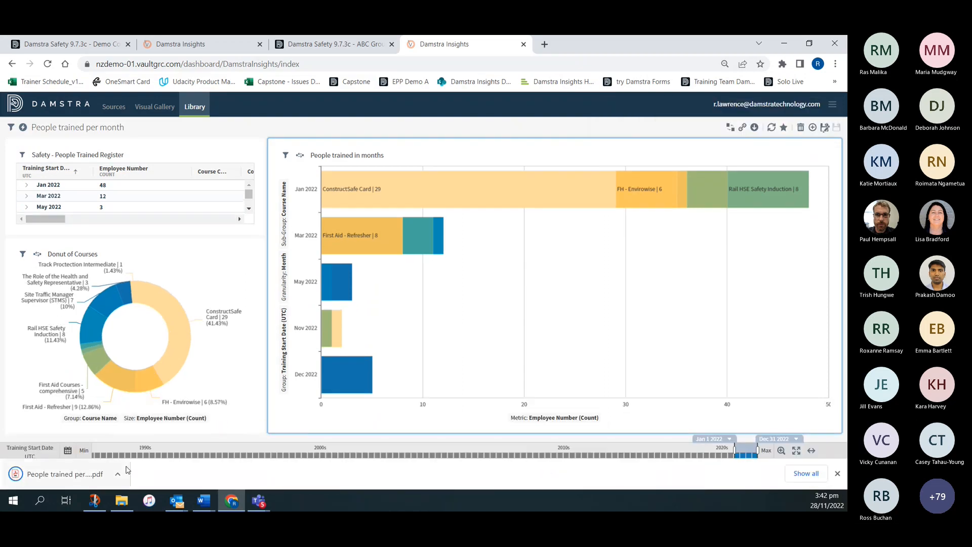
pyautogui.click(118, 474)
pyautogui.click(146, 392)
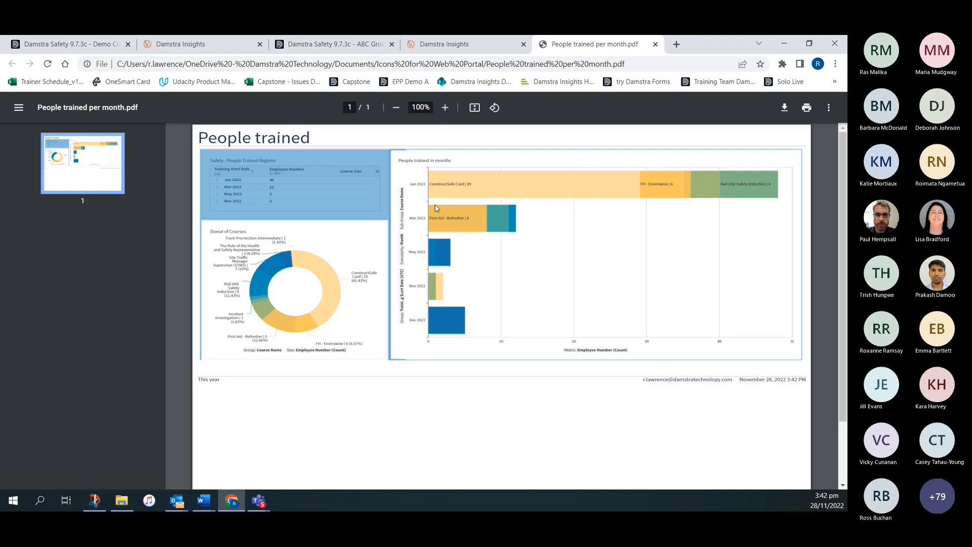
pyautogui.click(656, 45)
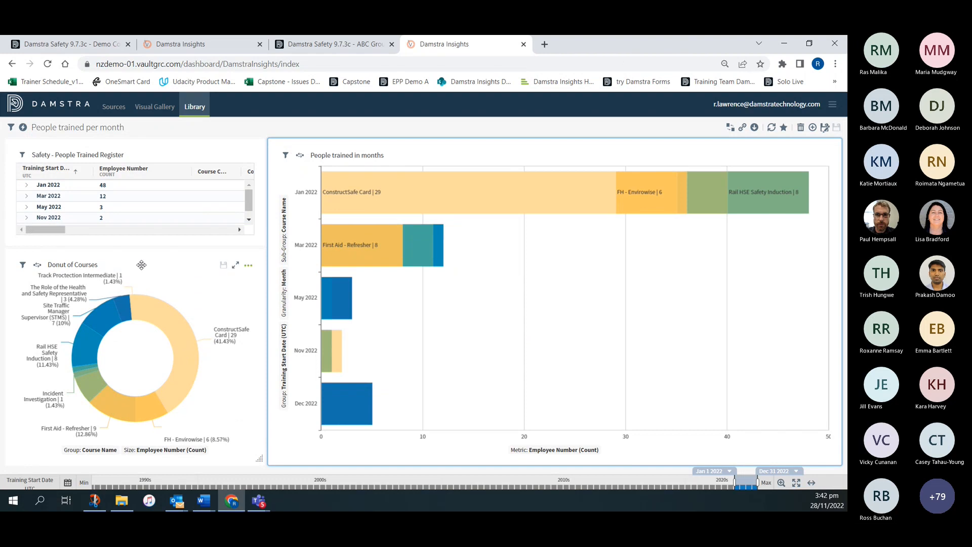
# - Export the Donut of Courses visual as a PNG screenshot, then open the saved image for review and close it
pyautogui.click(248, 267)
pyautogui.moveTo(299, 347)
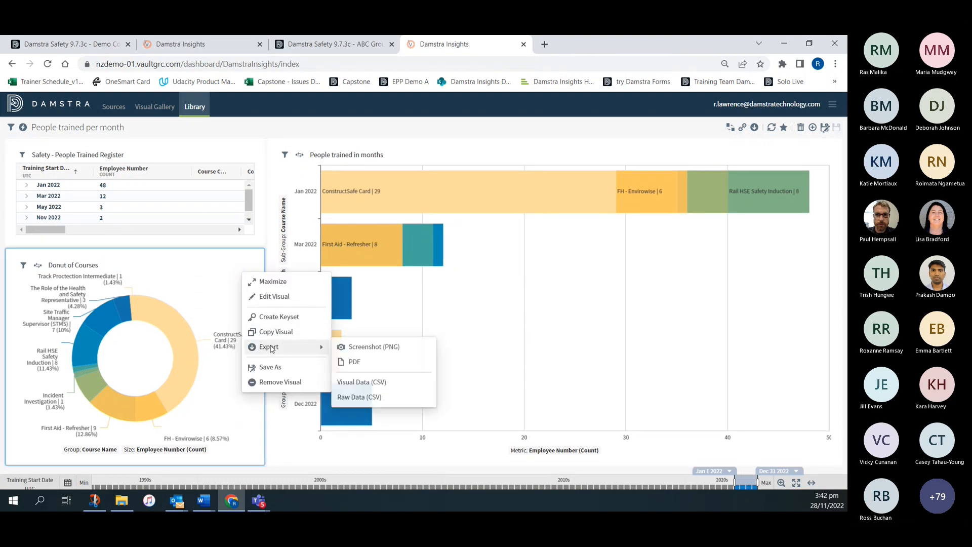
pyautogui.click(369, 351)
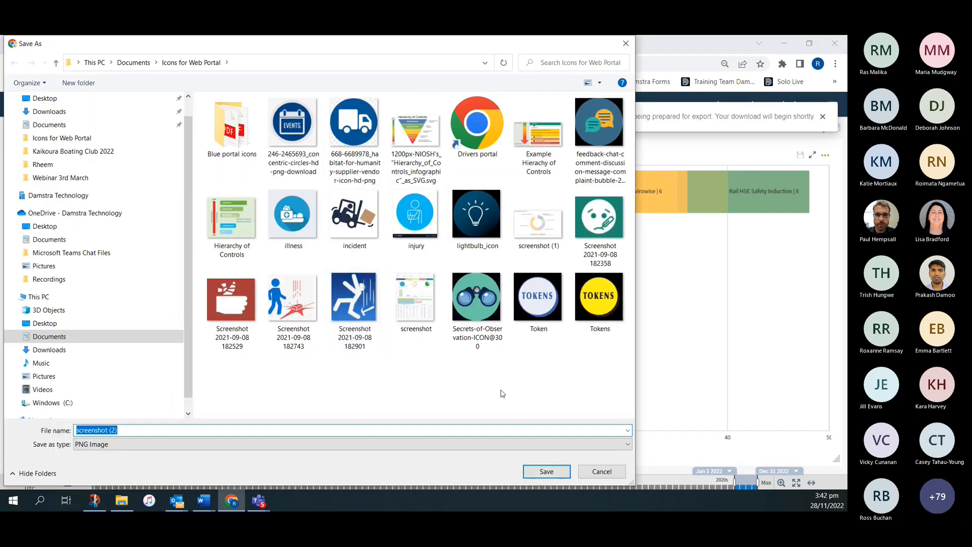
pyautogui.click(546, 471)
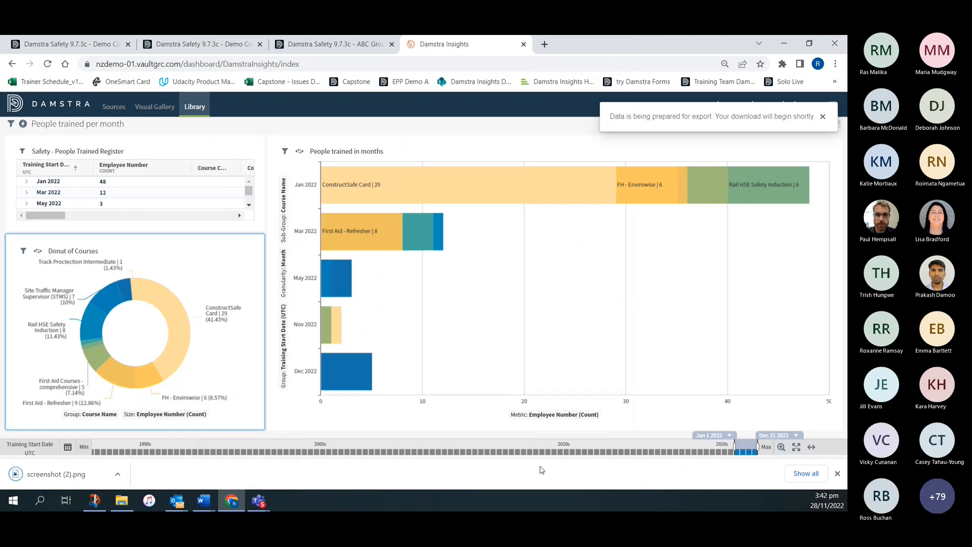
pyautogui.click(117, 476)
pyautogui.click(144, 404)
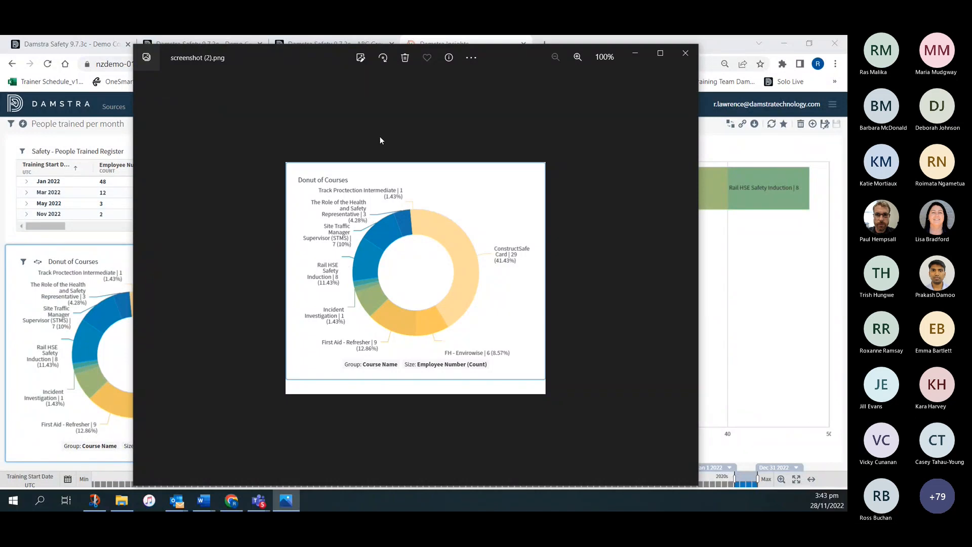
pyautogui.click(686, 53)
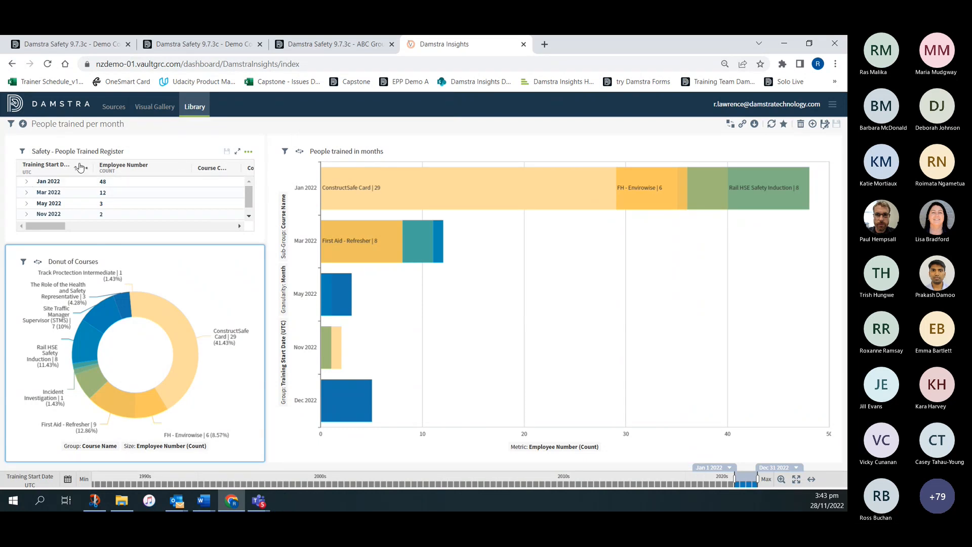
# - Look at the export option among the actions of the Safety - People Trained Register table
pyautogui.click(247, 153)
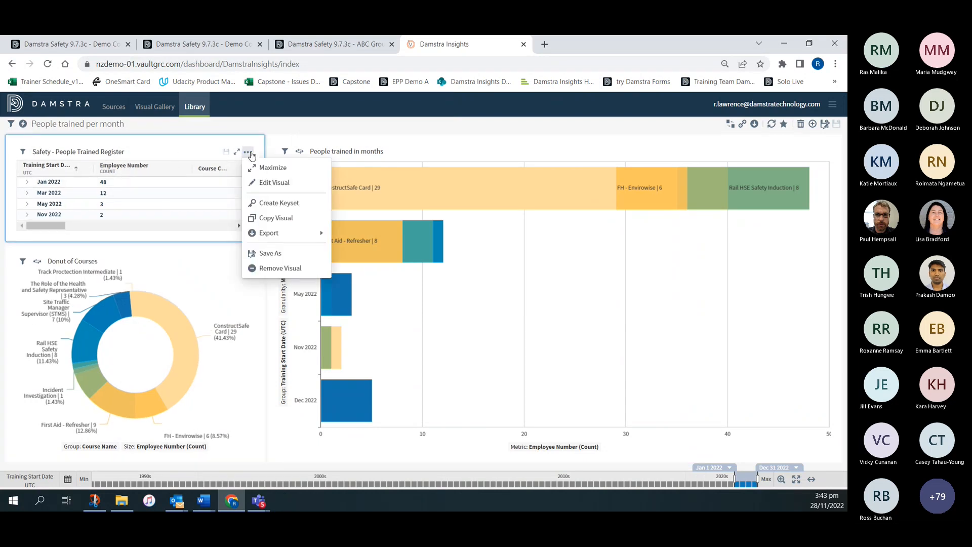
pyautogui.moveTo(265, 236)
pyautogui.click(389, 131)
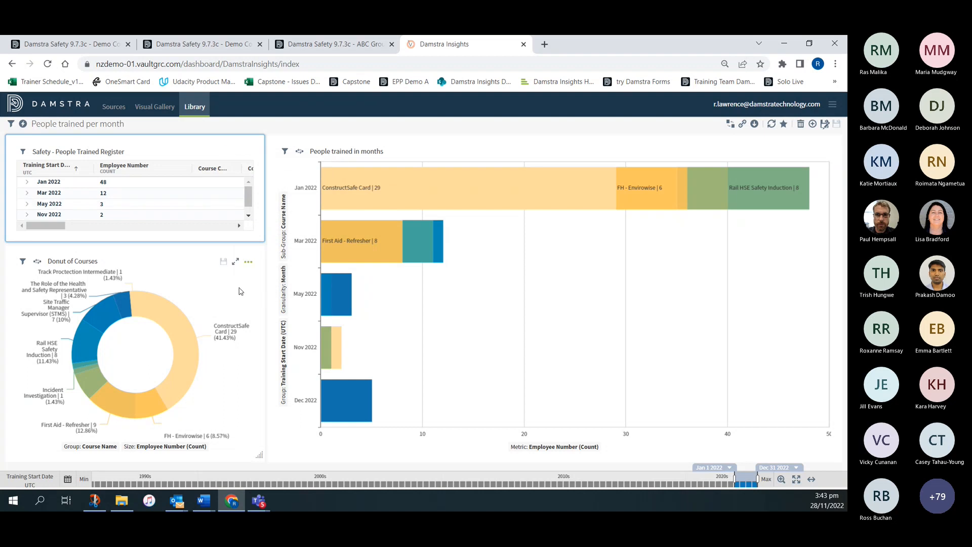
# - Place the existing Events Register table visual on the dashboard and look at its export option
pyautogui.click(812, 124)
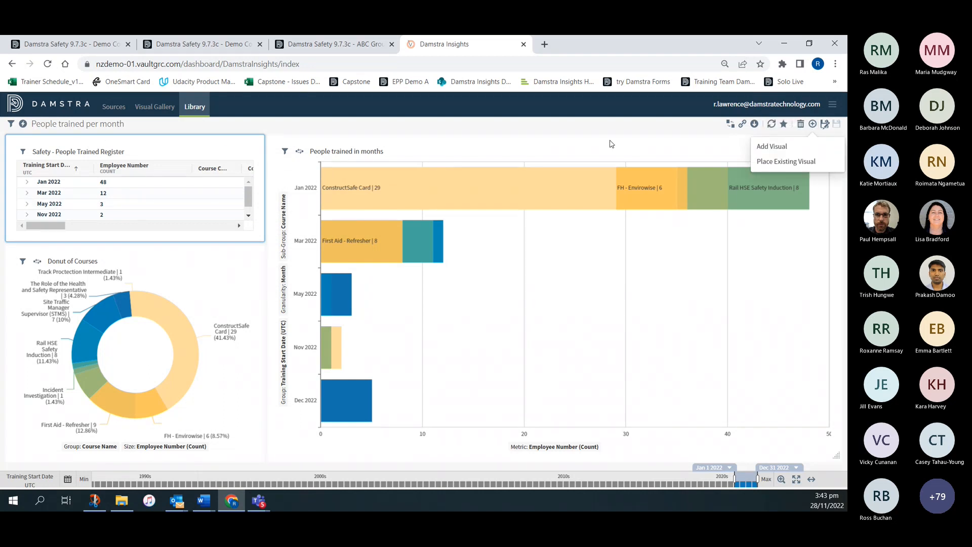
pyautogui.click(777, 161)
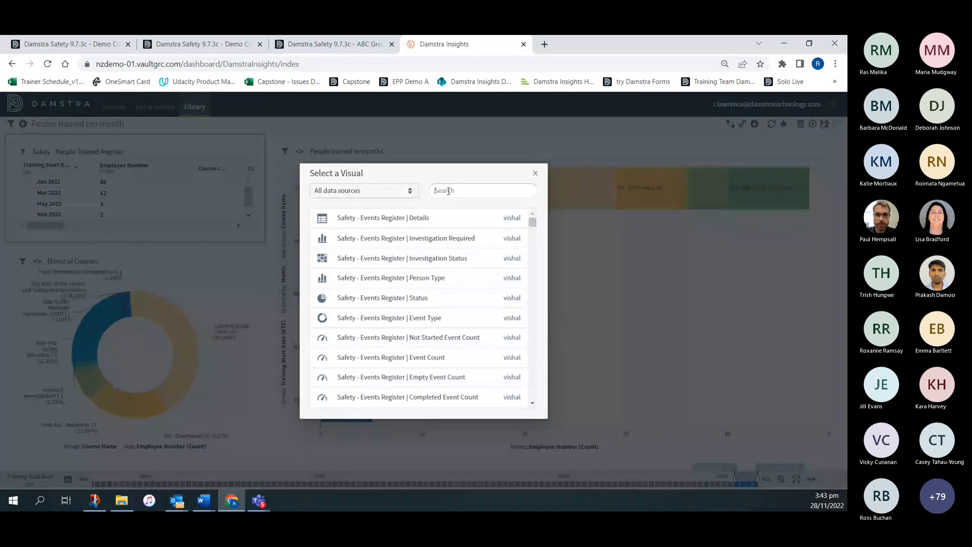
pyautogui.write('reg')
pyautogui.click(390, 220)
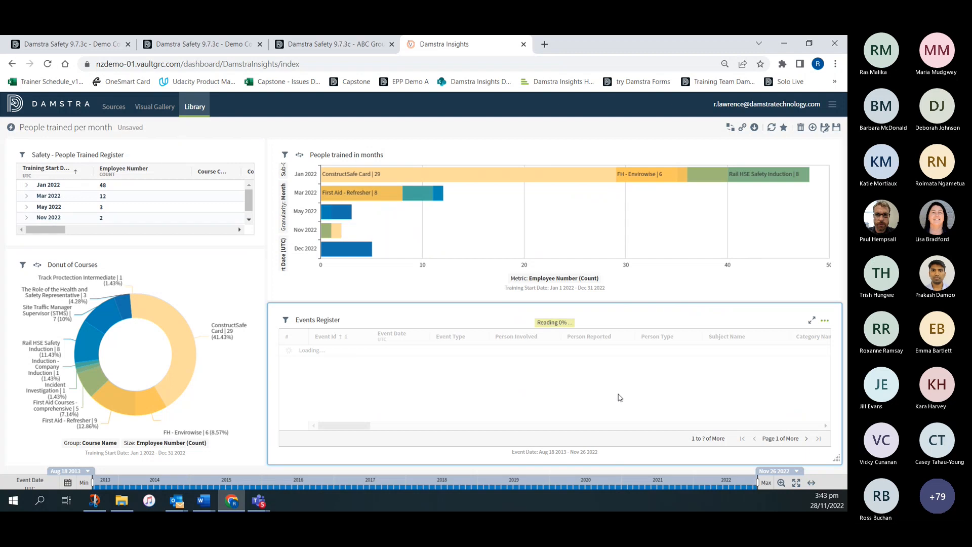
pyautogui.click(825, 323)
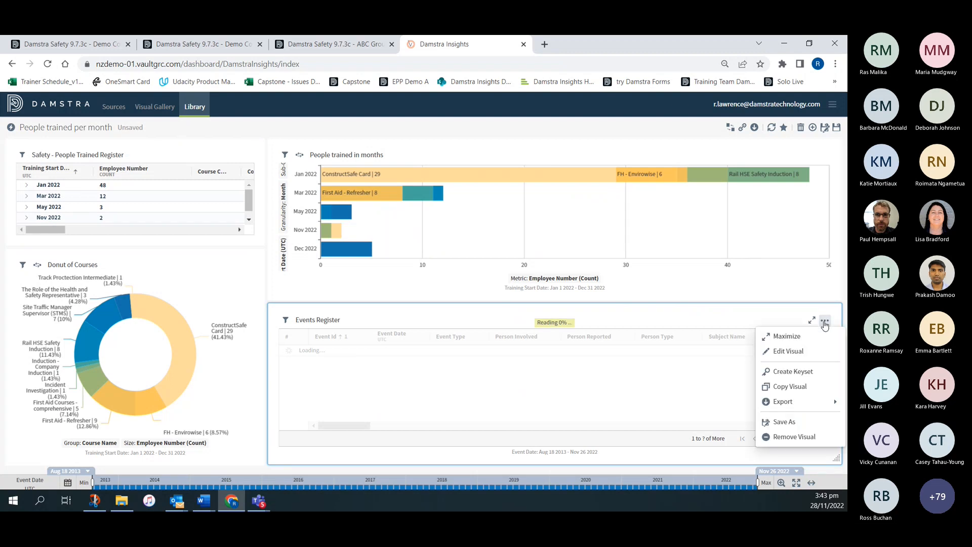
pyautogui.moveTo(784, 402)
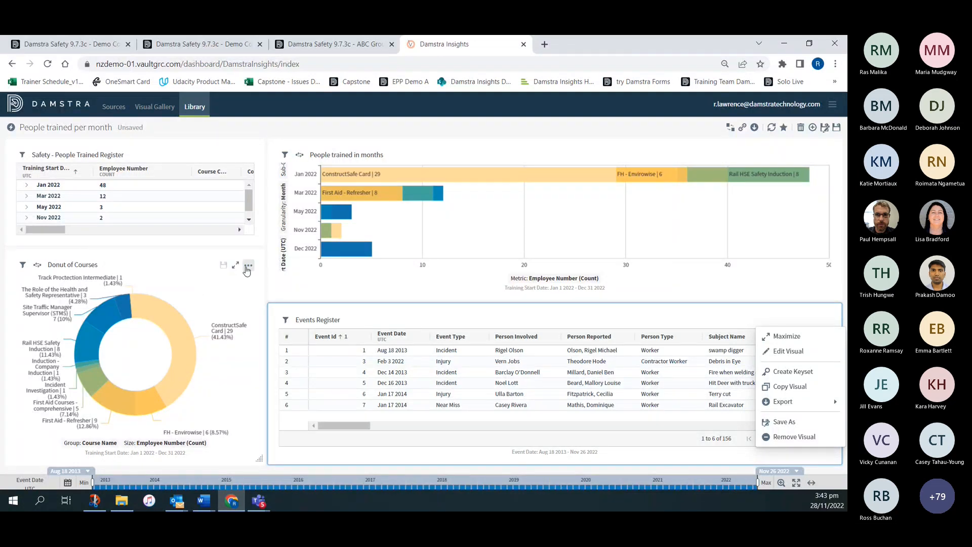
# - Show the data details of the ConstructSafe Card segment in Donut of Courses and export its raw data to a CSV file
pyautogui.moveTo(173, 327)
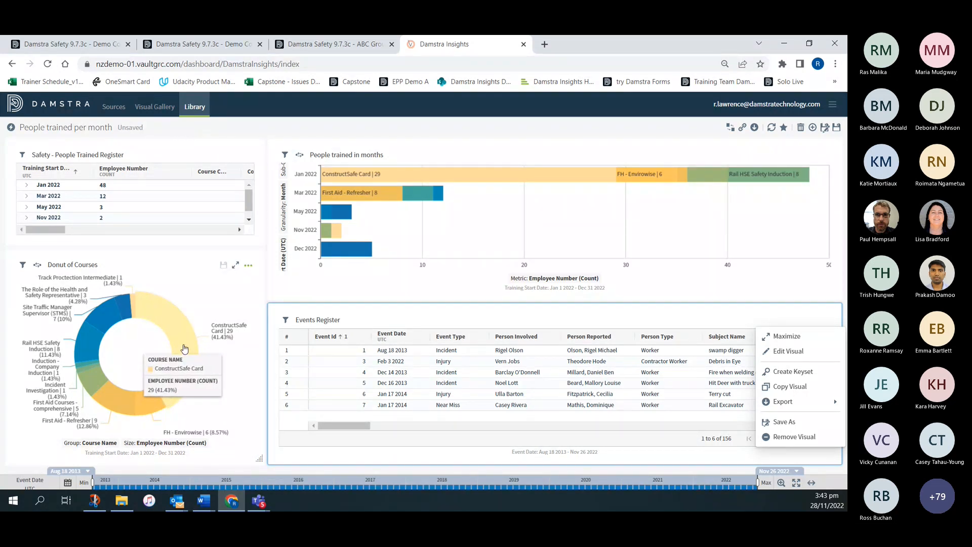
pyautogui.click(184, 348)
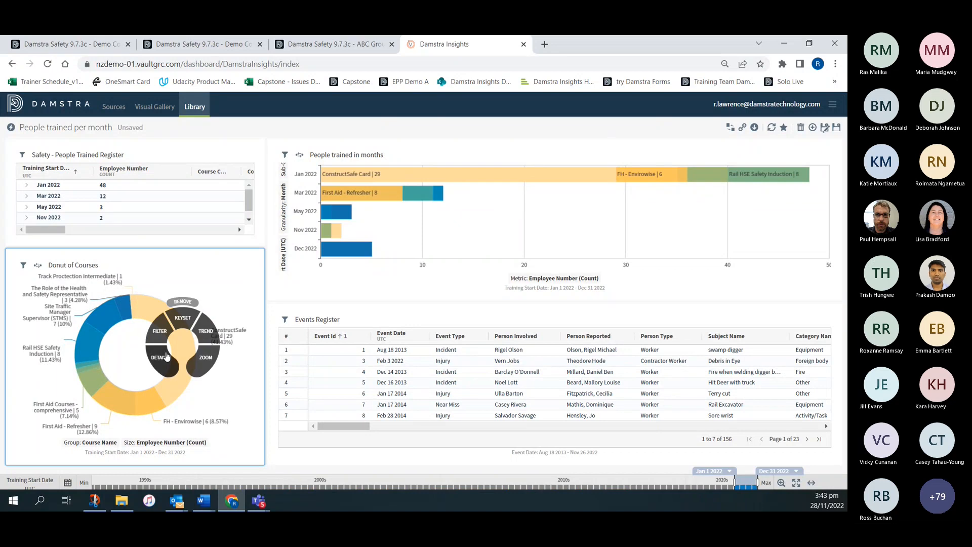
pyautogui.click(160, 358)
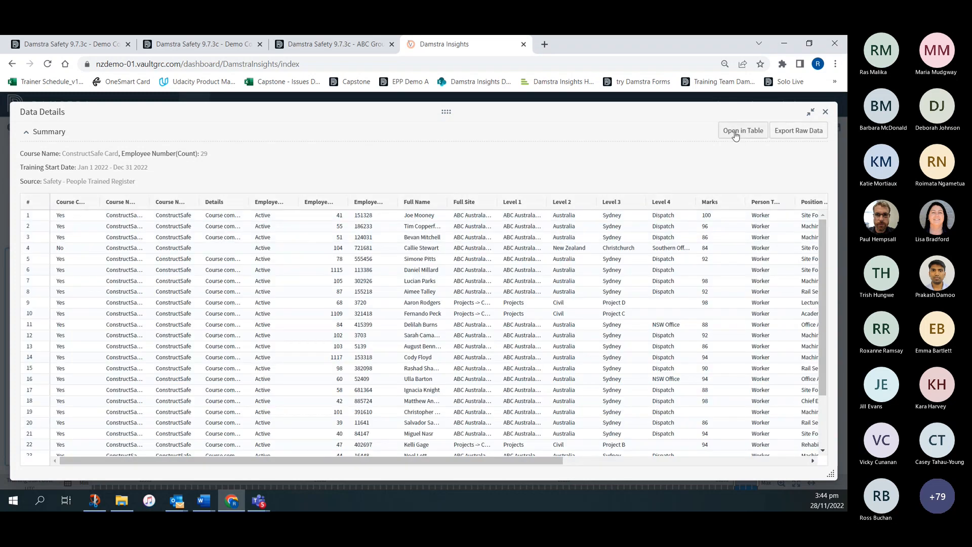
pyautogui.click(793, 132)
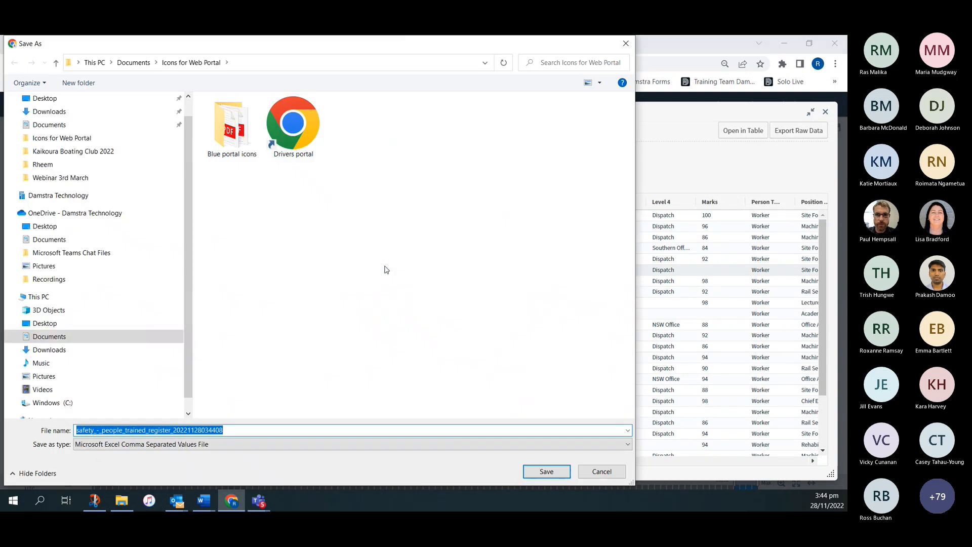
pyautogui.click(548, 470)
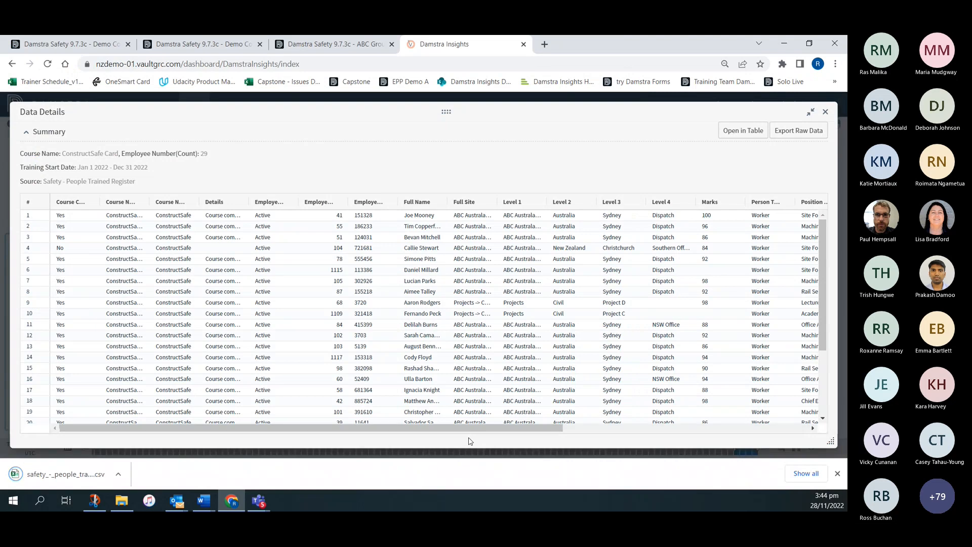
# - Open the exported CSV file in a maximized Excel window, review its rows and close it
pyautogui.click(119, 475)
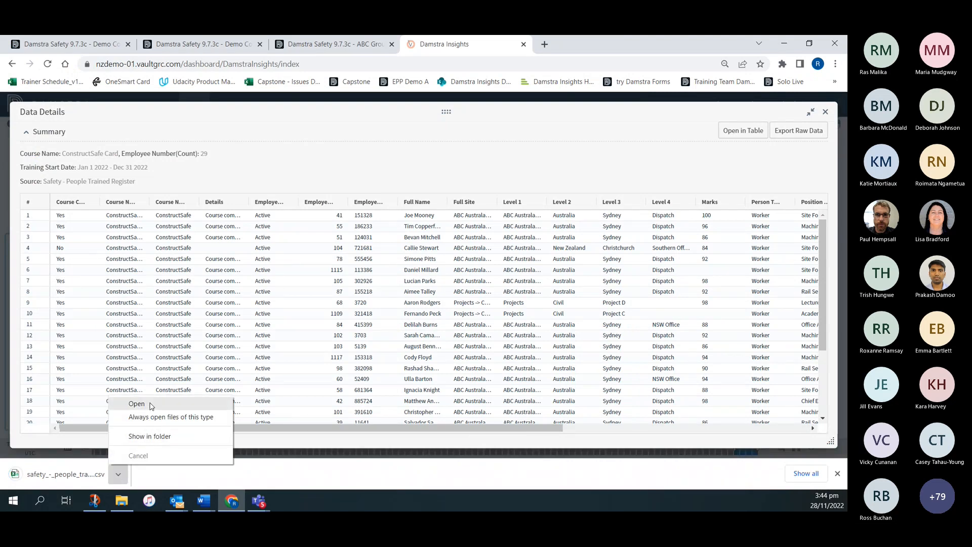
pyautogui.click(132, 403)
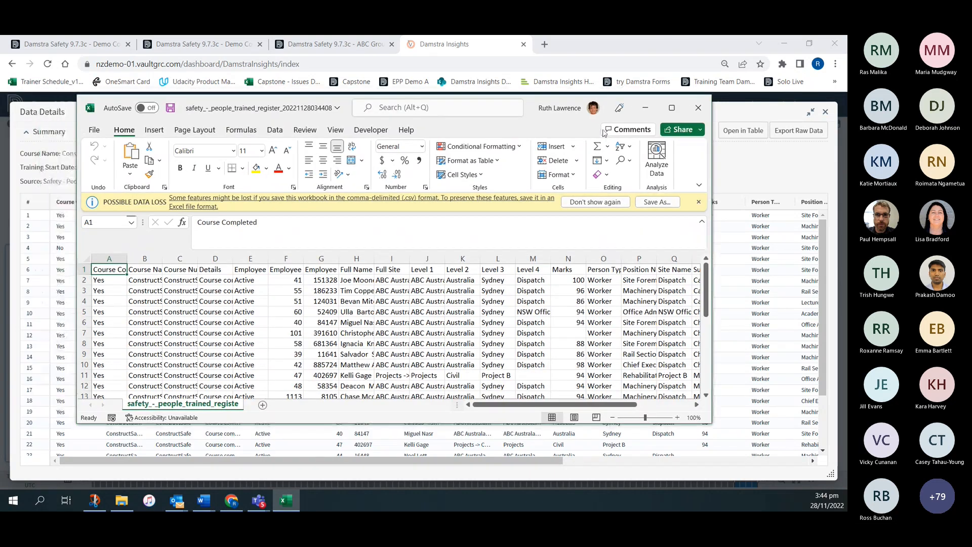
pyautogui.click(672, 107)
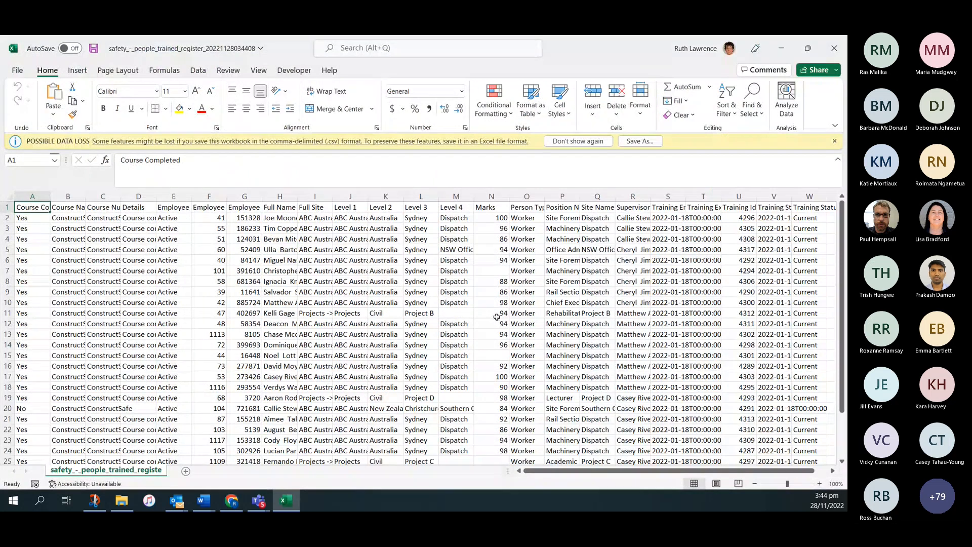
pyautogui.click(833, 49)
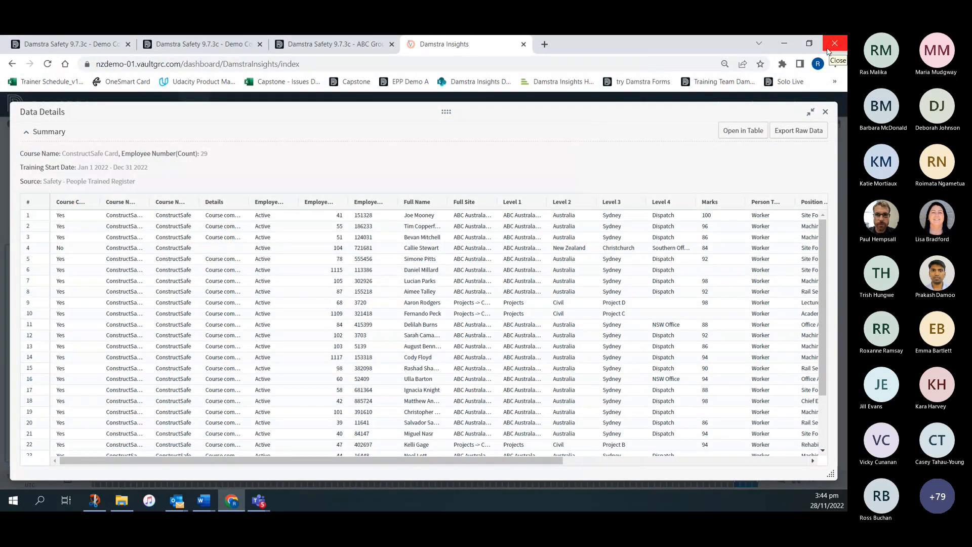
# - Close the data details and return to the dashboard library, discarding the unsaved changes to People trained per month
pyautogui.click(825, 112)
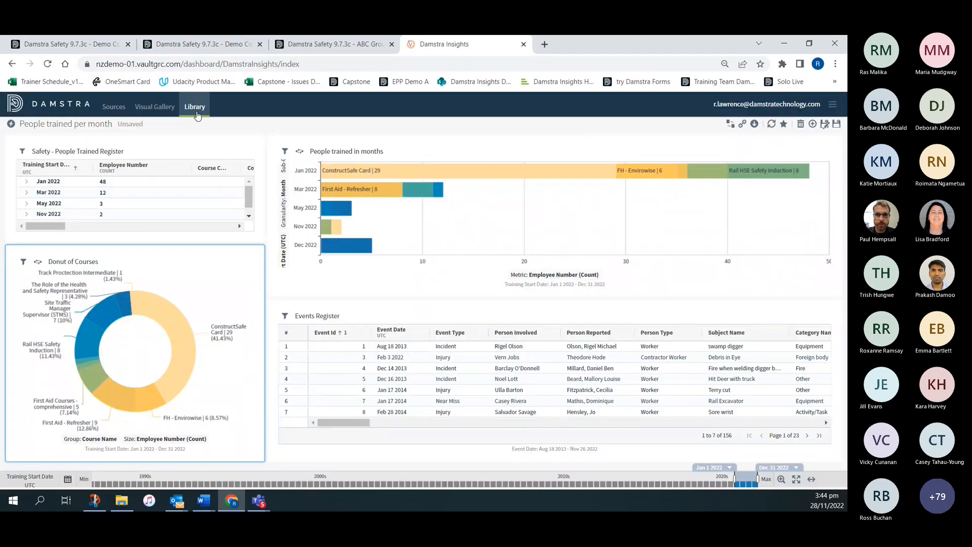
pyautogui.click(195, 108)
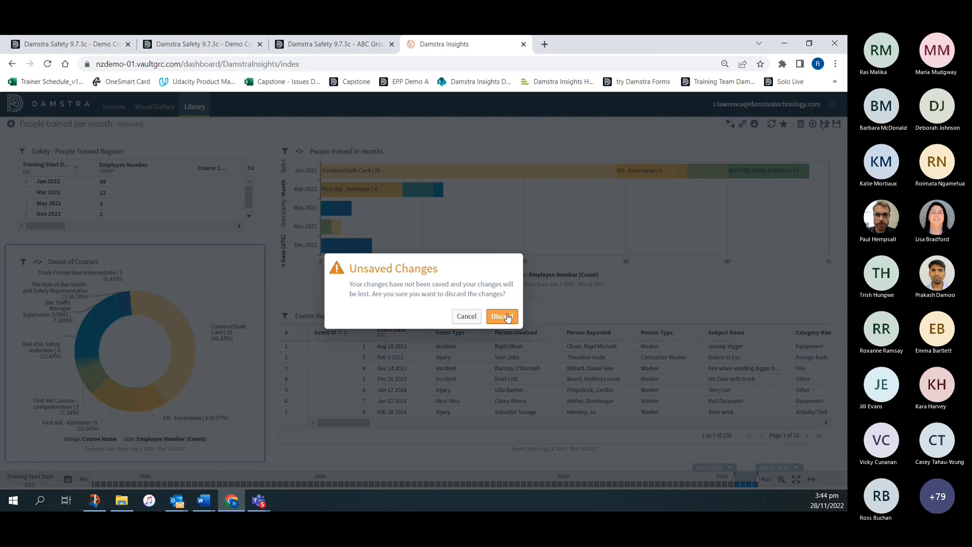
pyautogui.click(503, 317)
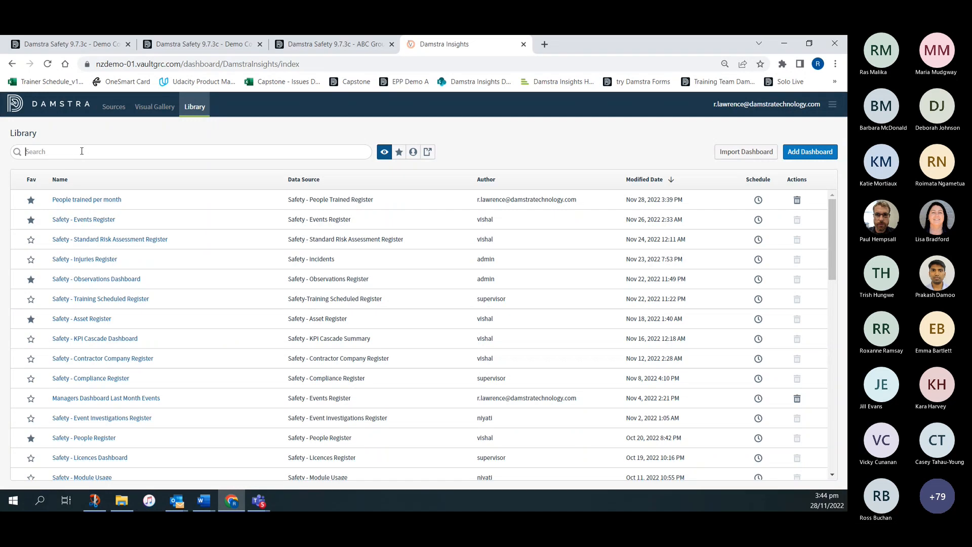
# - Search the library for "ob" and open the Safety - Observations Dashboard
pyautogui.write('bo')
pyautogui.press('BackSpace')
pyautogui.press('BackSpace')
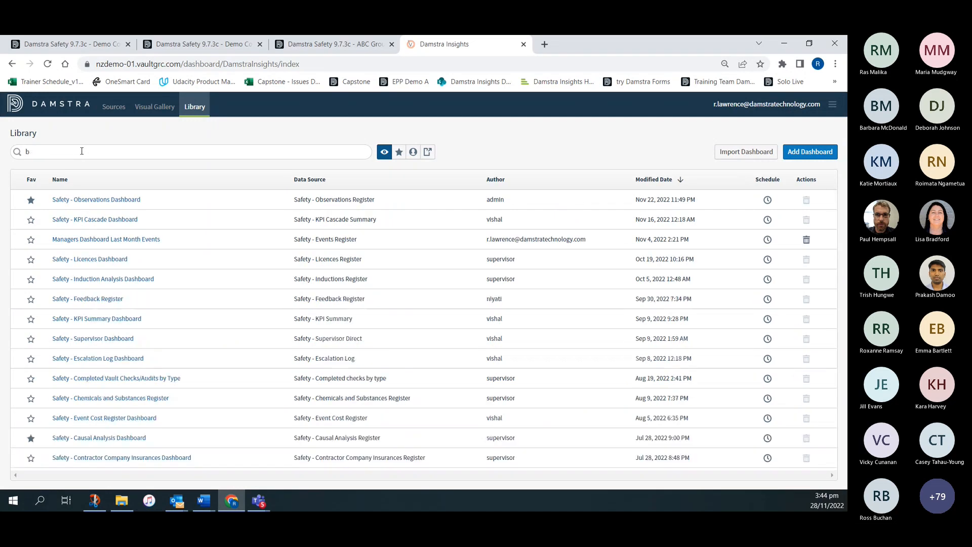
pyautogui.write('ov')
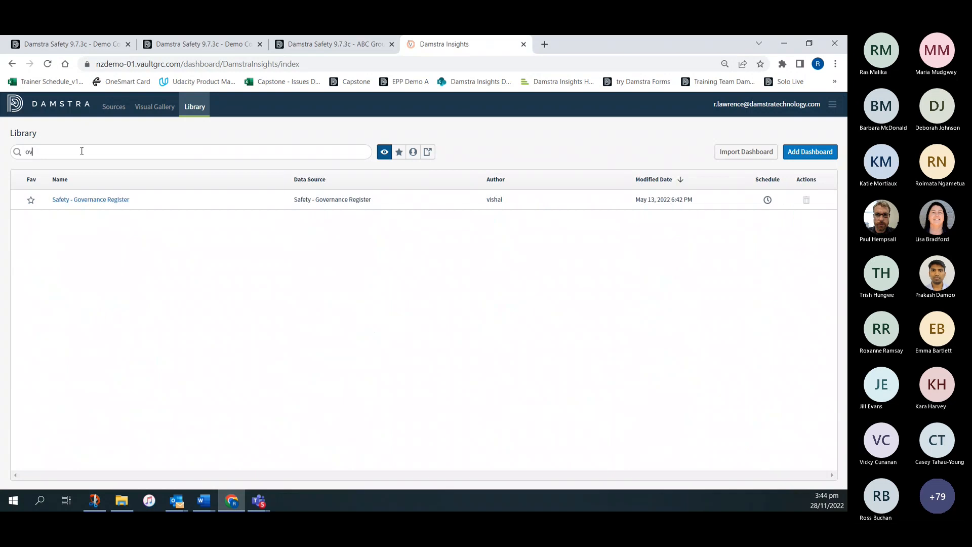
pyautogui.press('BackSpace')
pyautogui.write('b')
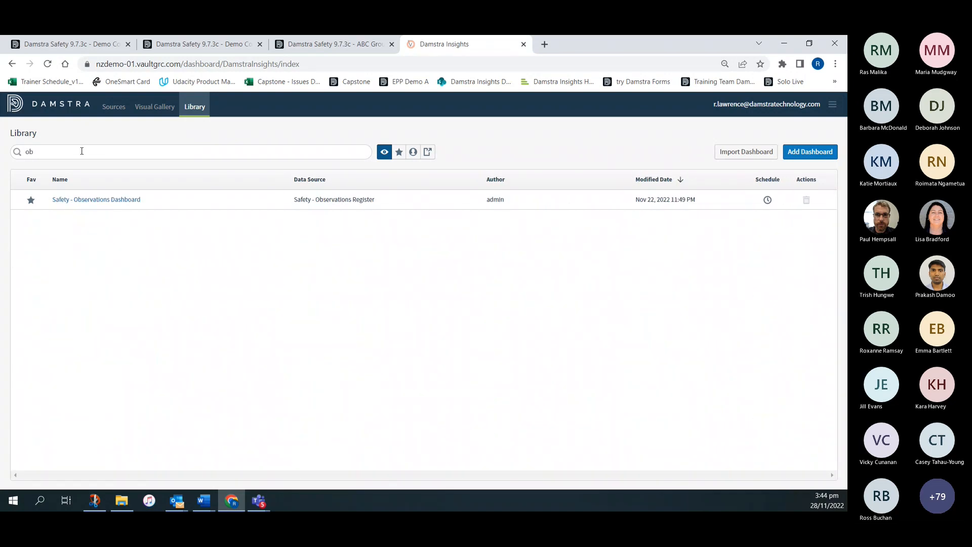
pyautogui.click(107, 200)
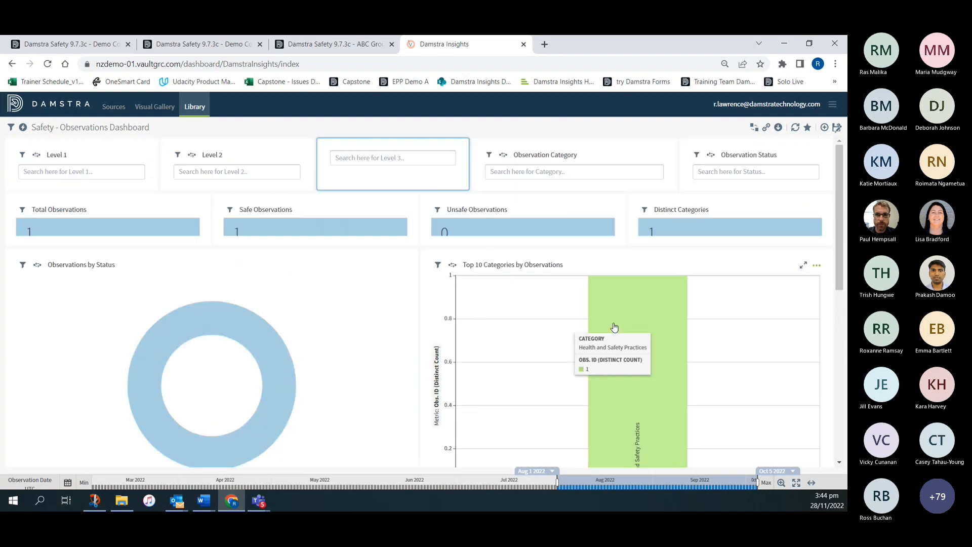
# - Enable subgrouping and absolute value labels for the Top 10 Categories by Observations bar chart
pyautogui.scroll(-2, 610, 304)
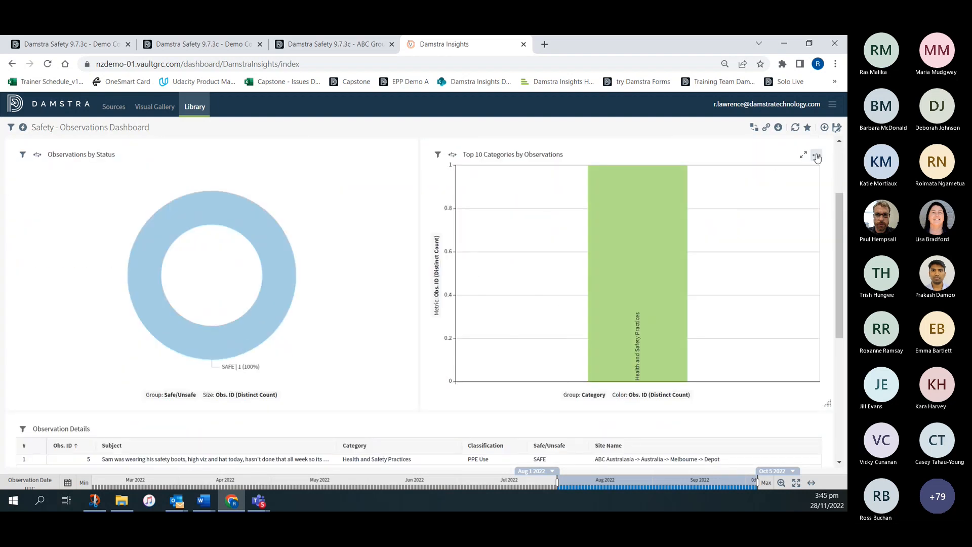
pyautogui.click(817, 154)
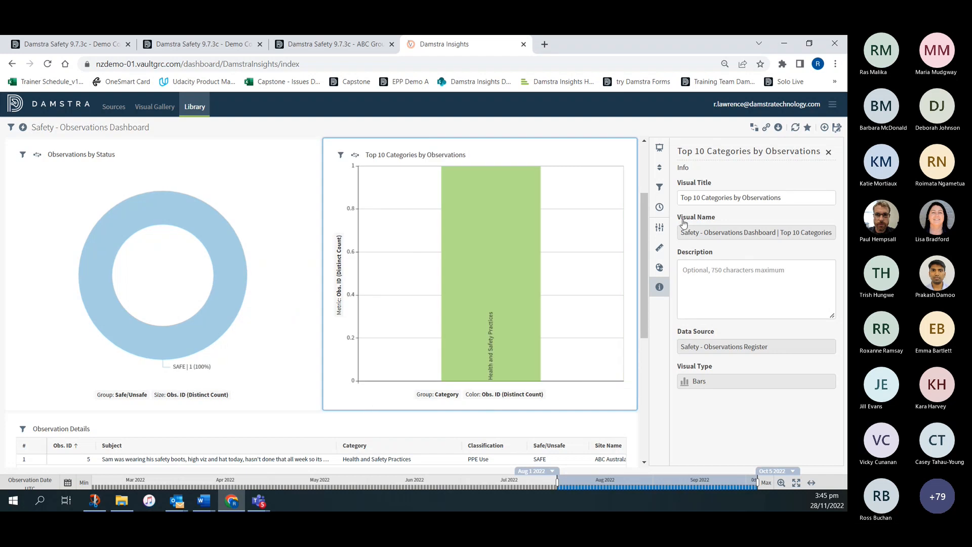
pyautogui.click(660, 227)
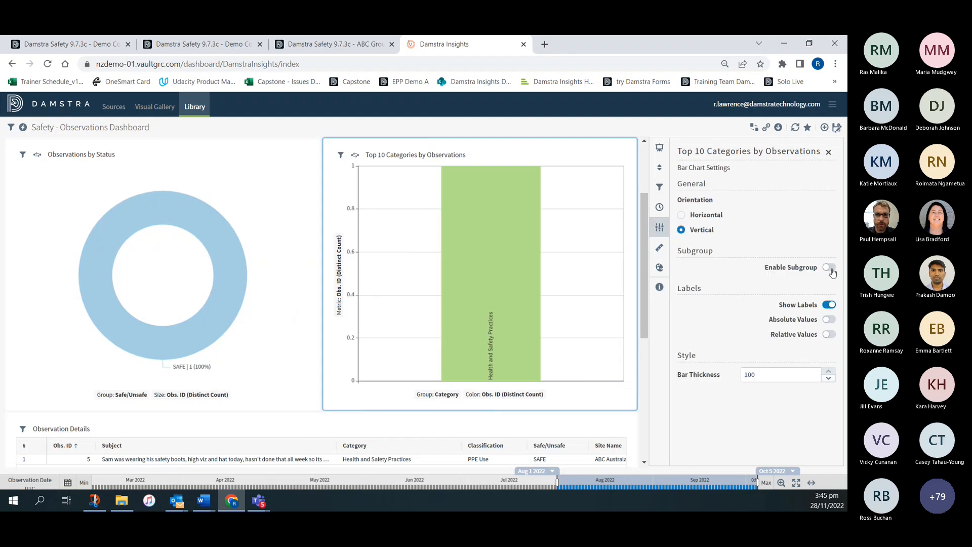
pyautogui.click(829, 268)
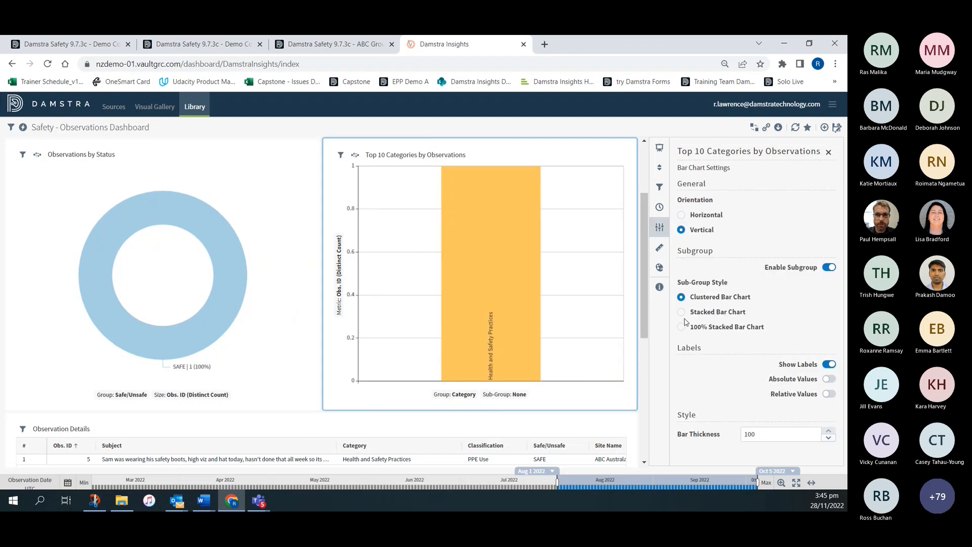
pyautogui.click(829, 379)
pyautogui.click(831, 153)
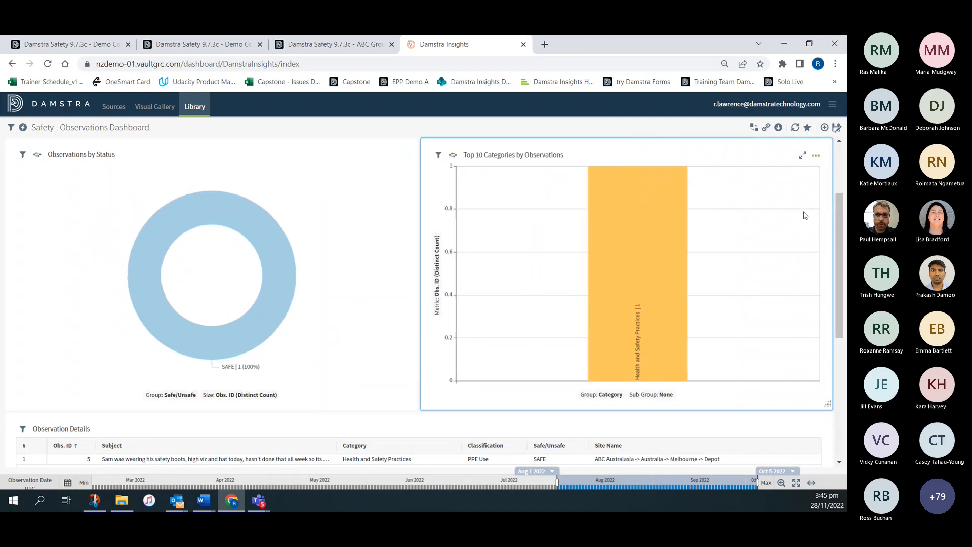
# - Look through the group attributes of Top 10 Categories by Observations and set its sub-group to Subject
pyautogui.click(599, 396)
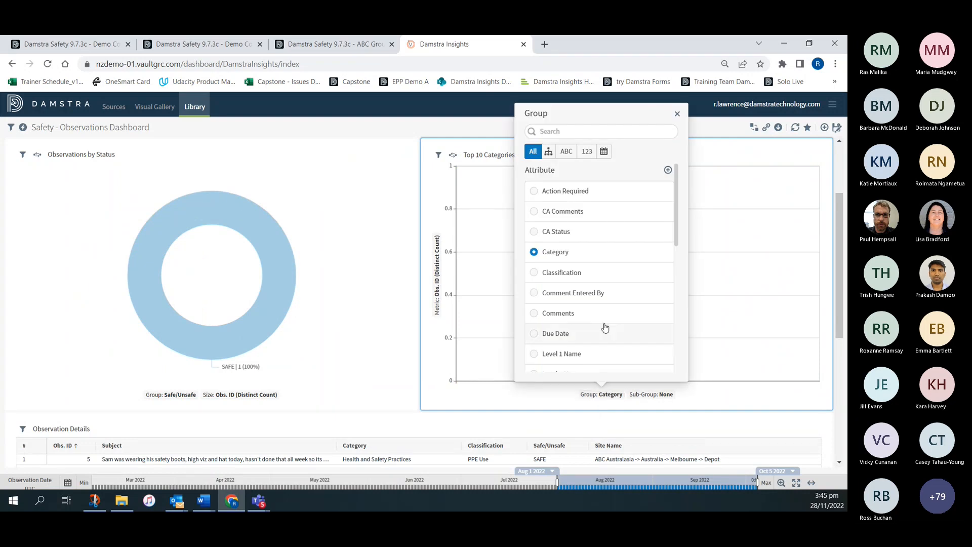
pyautogui.scroll(-1, 609, 311)
pyautogui.scroll(-1, 608, 311)
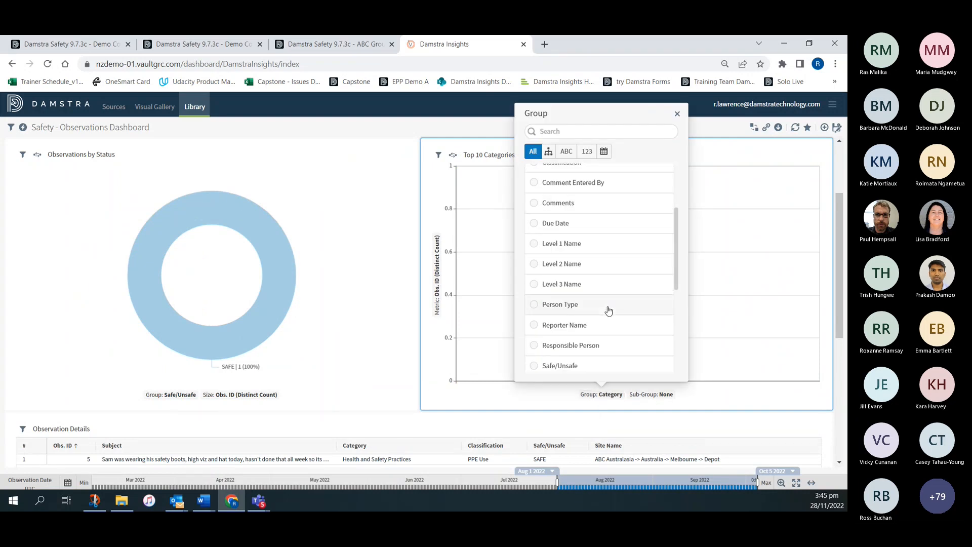
pyautogui.scroll(3, 608, 311)
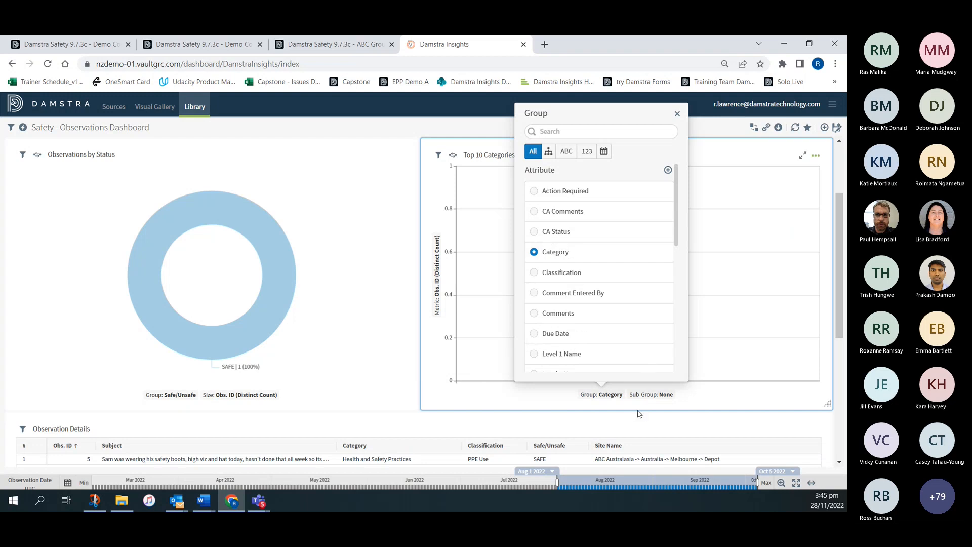
pyautogui.click(650, 395)
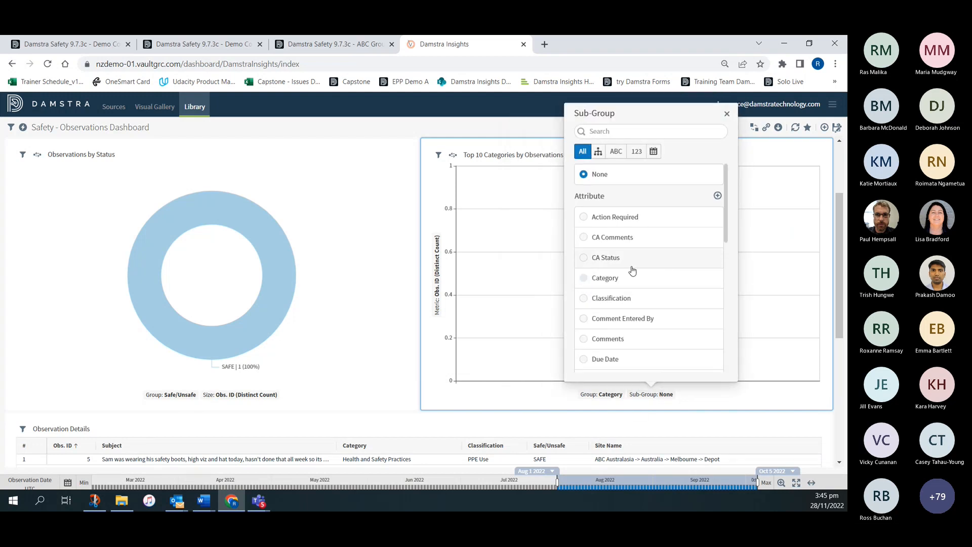
pyautogui.scroll(-1, 626, 265)
pyautogui.scroll(-4, 625, 265)
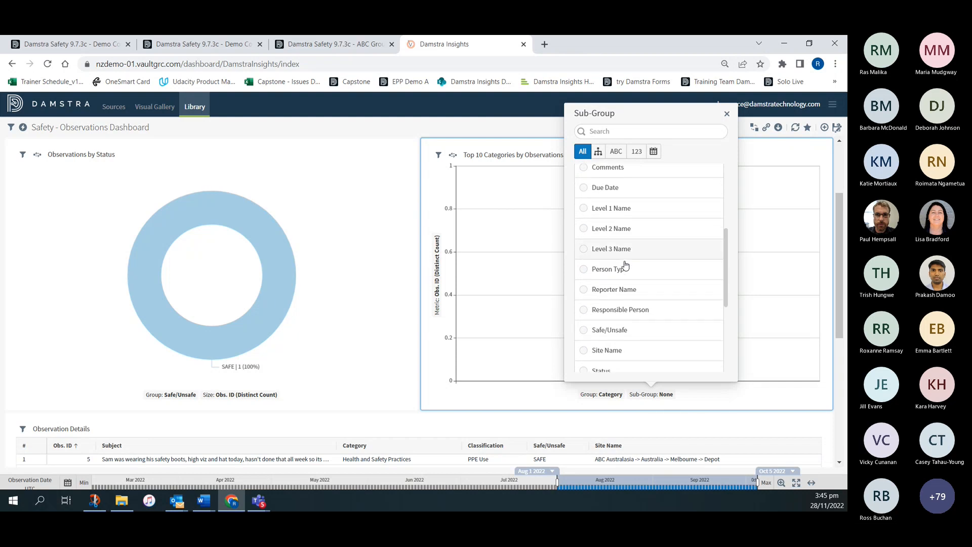
pyautogui.click(588, 287)
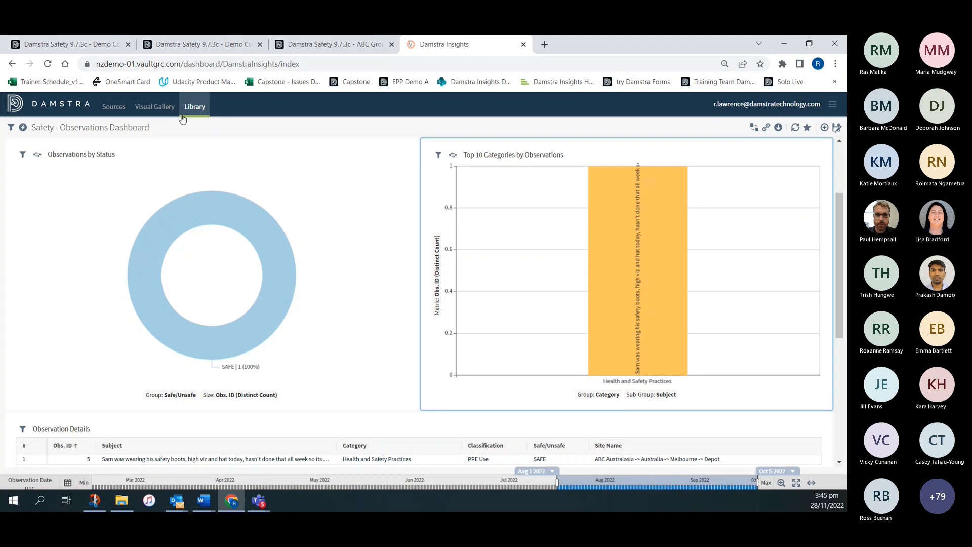
# - Return to the dashboard library and search it for "compl"
pyautogui.click(195, 106)
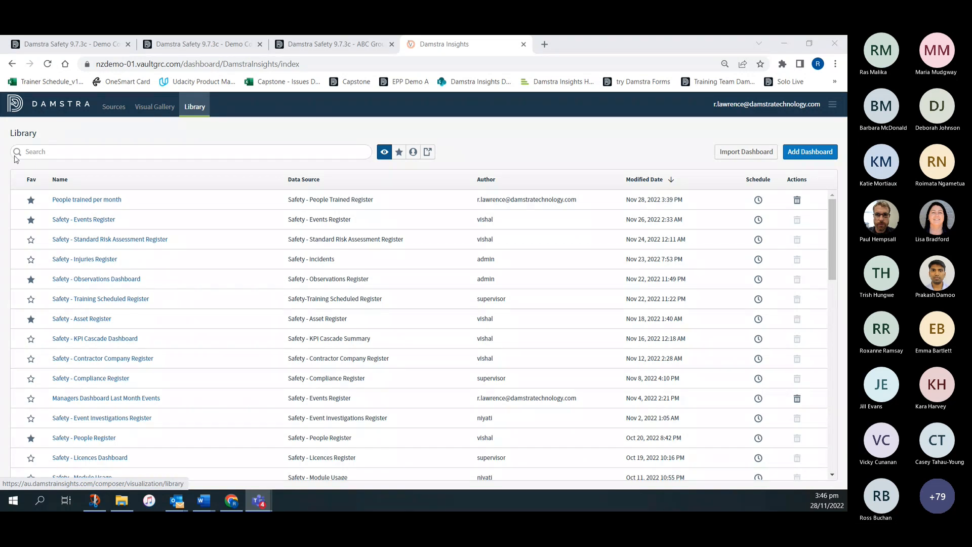
pyautogui.click(49, 148)
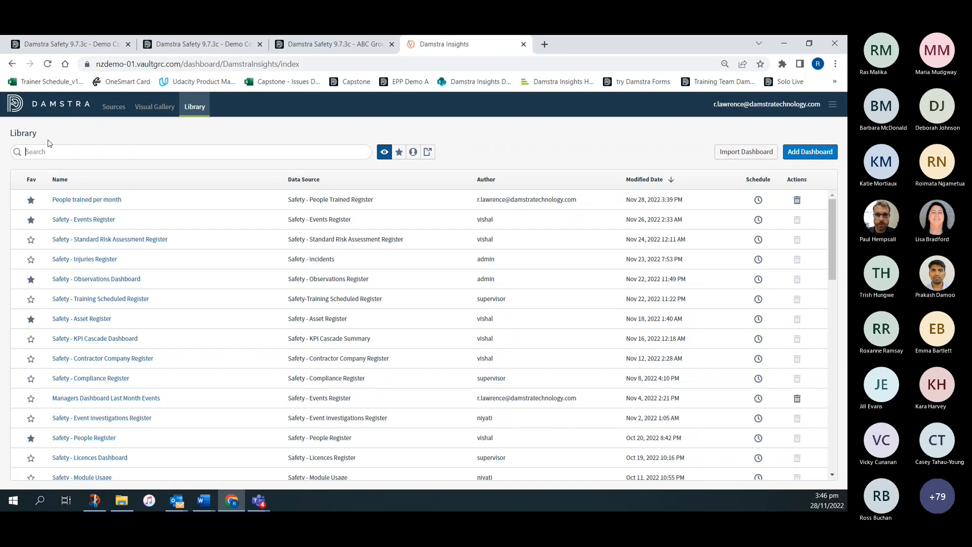
pyautogui.write('compl')
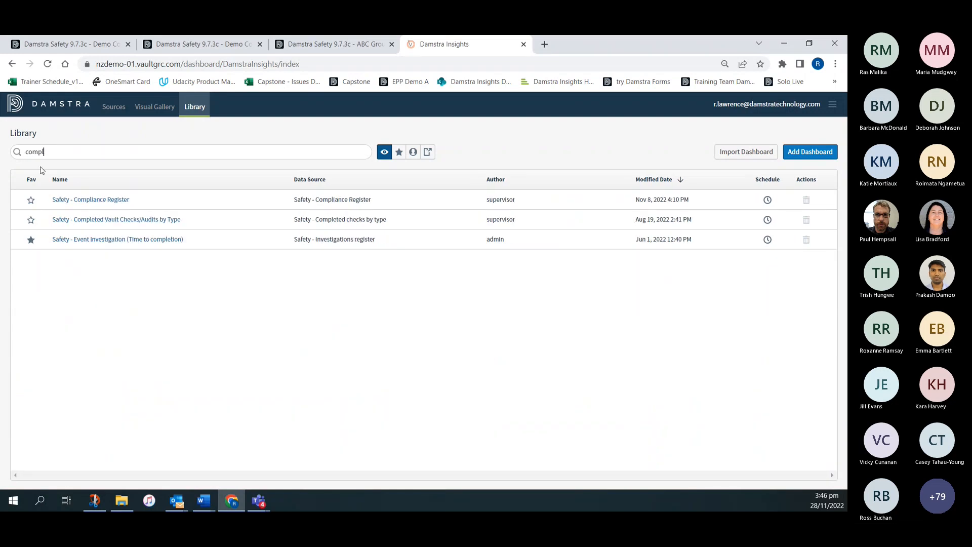
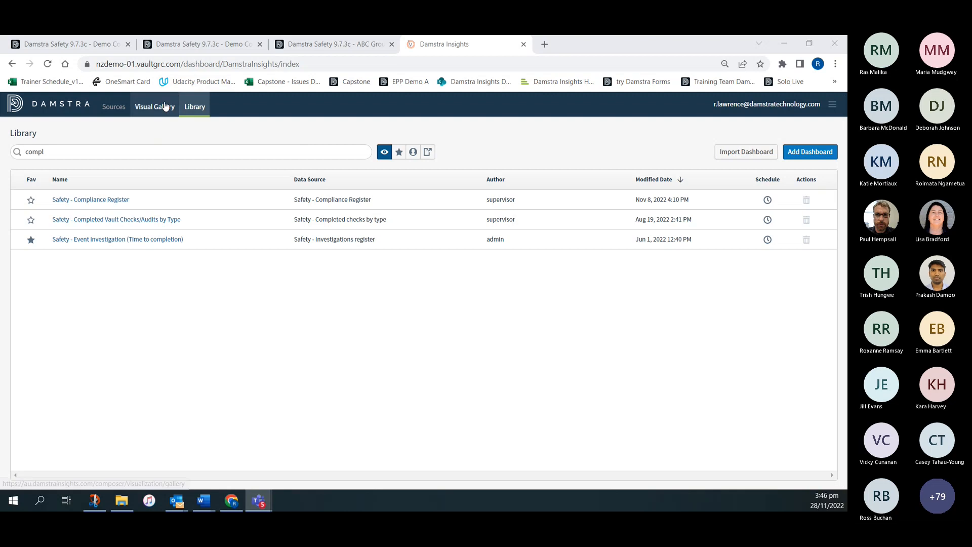
# - Switch to the Damstra Safety demo site and look through the available dashboard options, including Insights
pyautogui.click(200, 109)
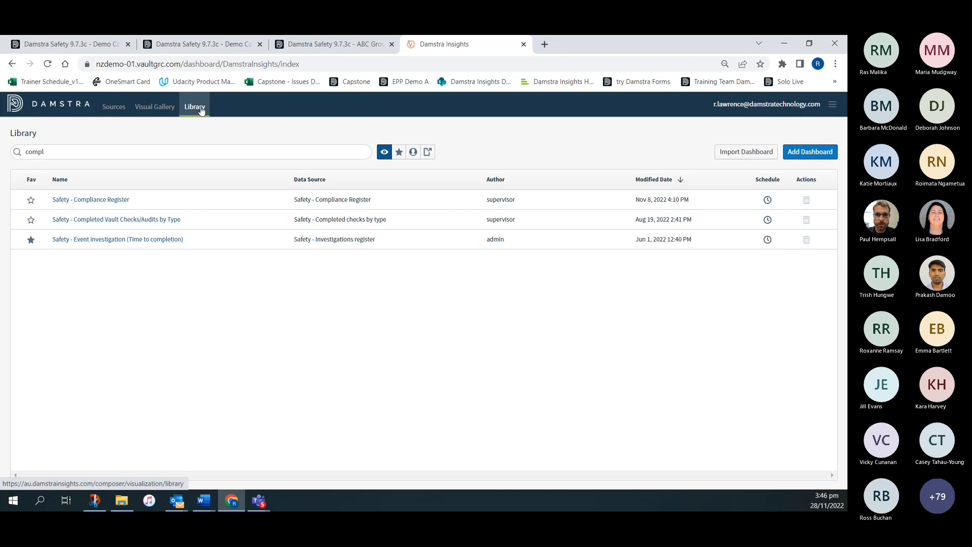
pyautogui.click(205, 46)
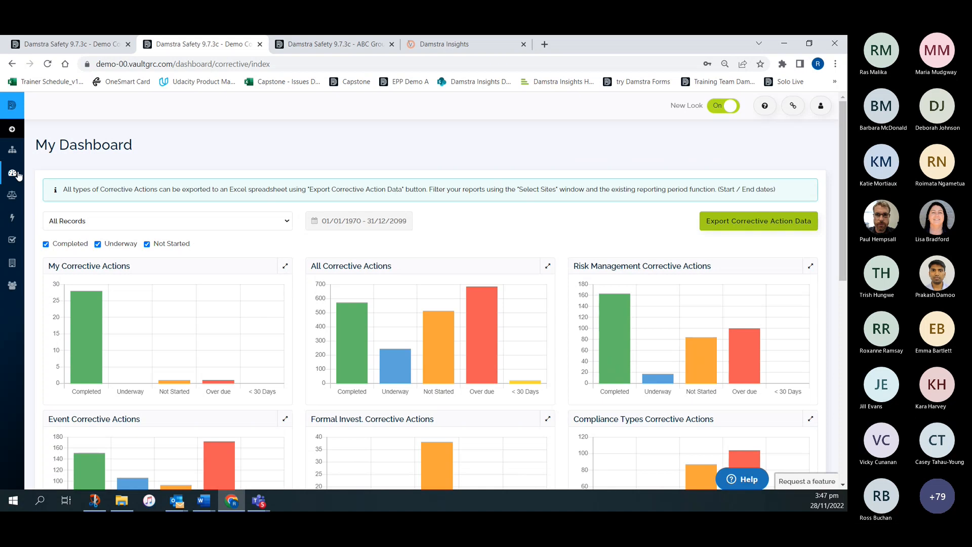
pyautogui.click(12, 174)
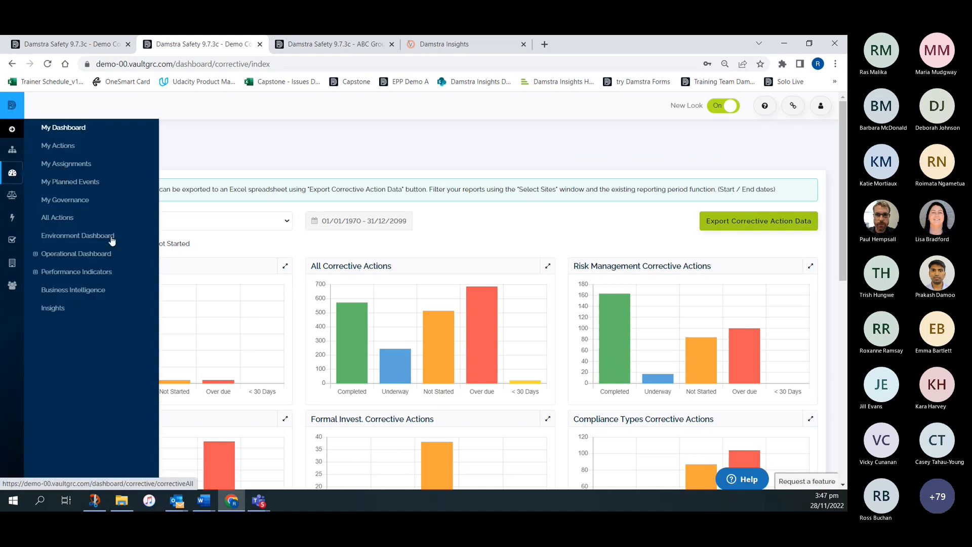
pyautogui.click(341, 143)
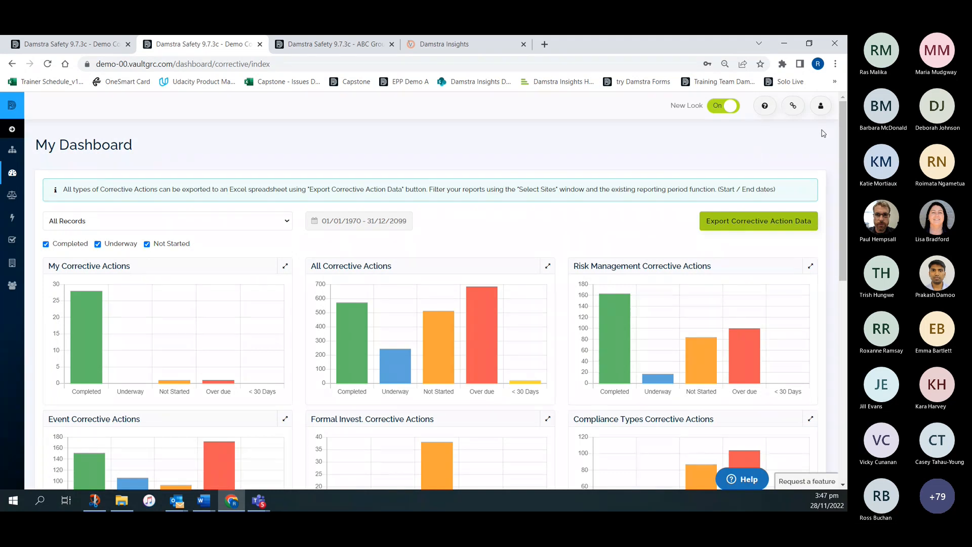
# - Open User Authorisation in the Users section of the Damstra Safety settings
pyautogui.click(821, 106)
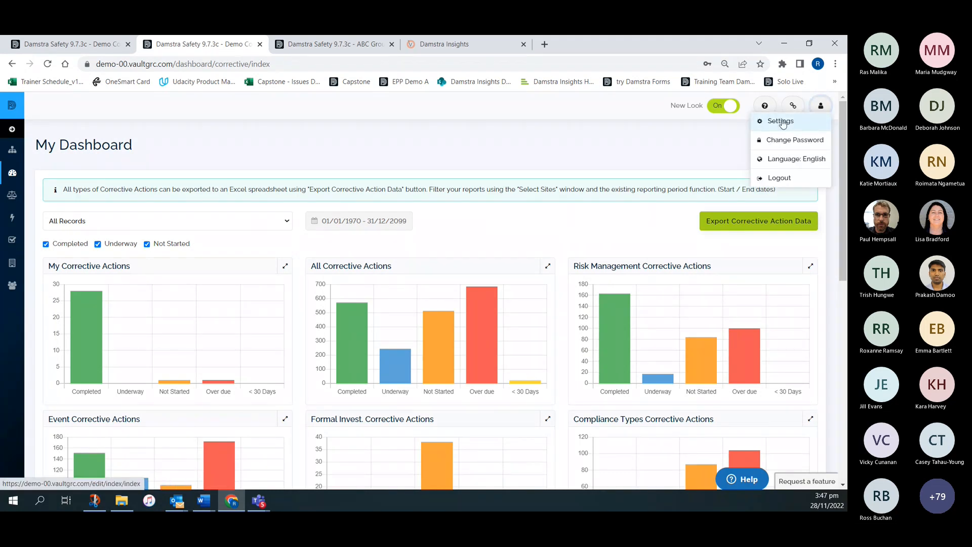
pyautogui.click(793, 121)
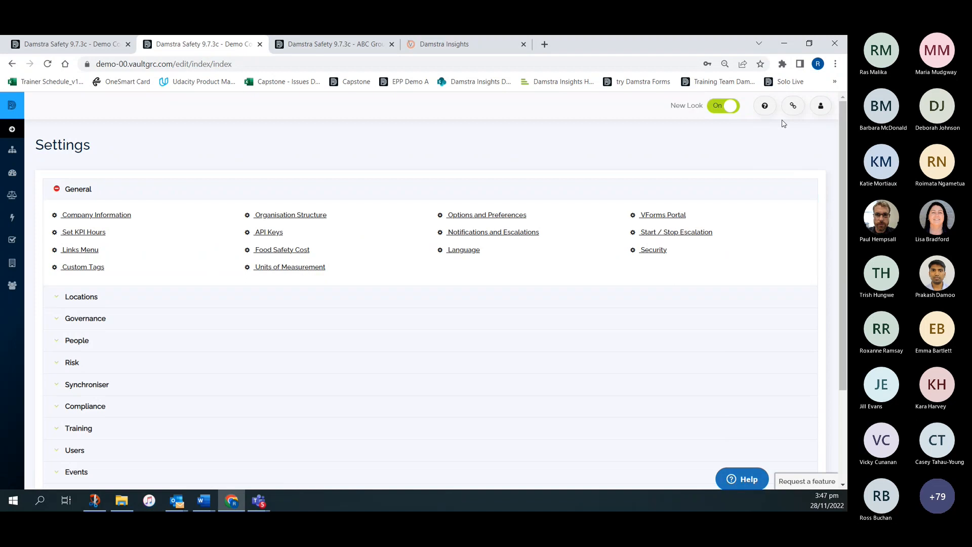
pyautogui.scroll(-3, 302, 362)
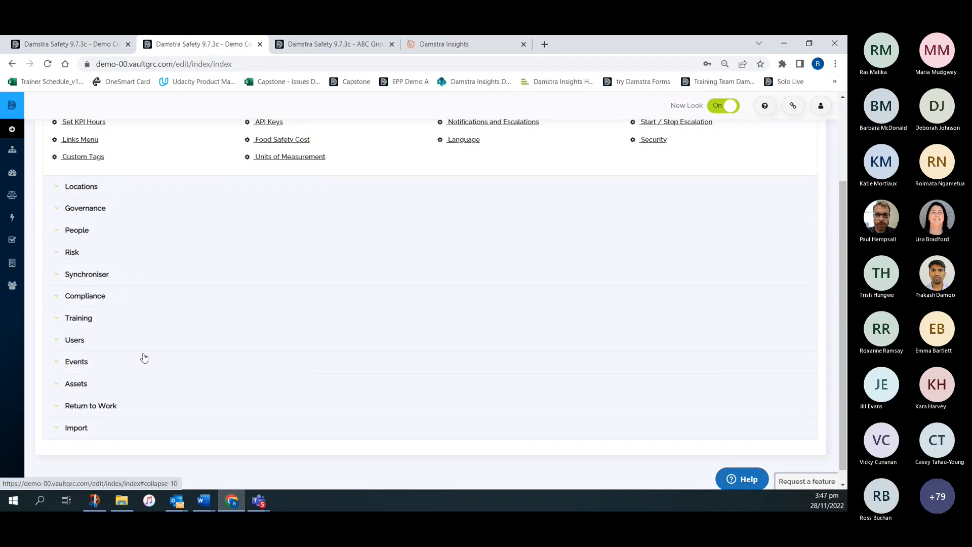
pyautogui.click(74, 341)
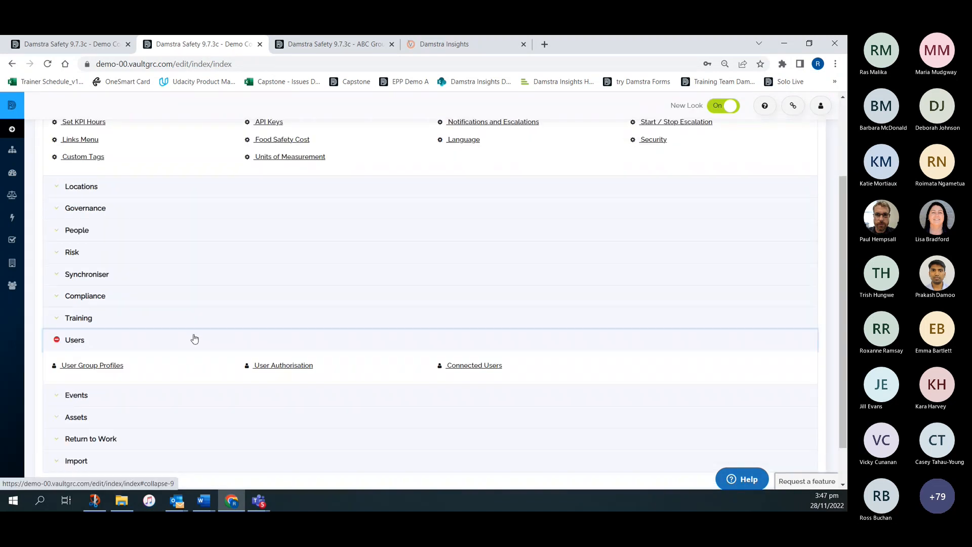
pyautogui.click(295, 365)
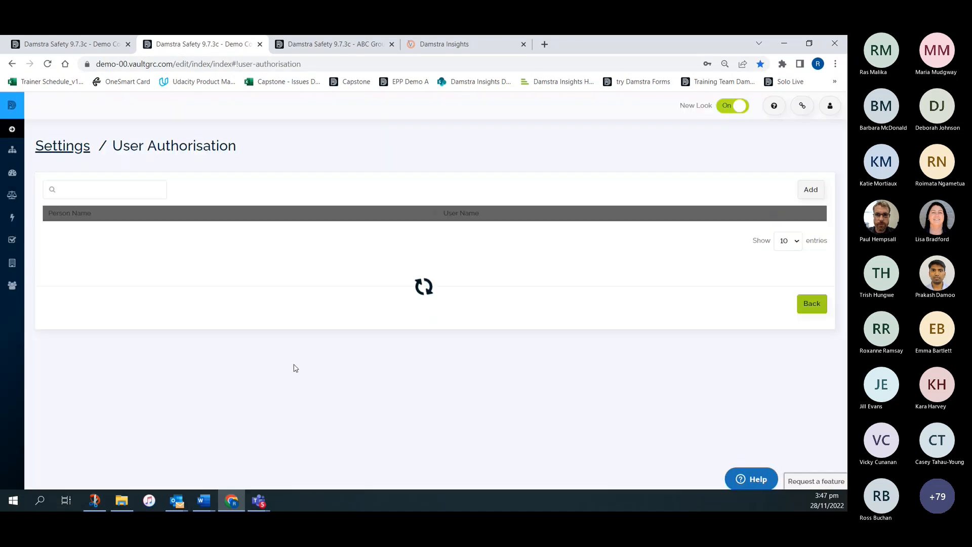
# - Search the authorised users by part of the person's first name and open the matching worker's user record for editing
pyautogui.click(92, 186)
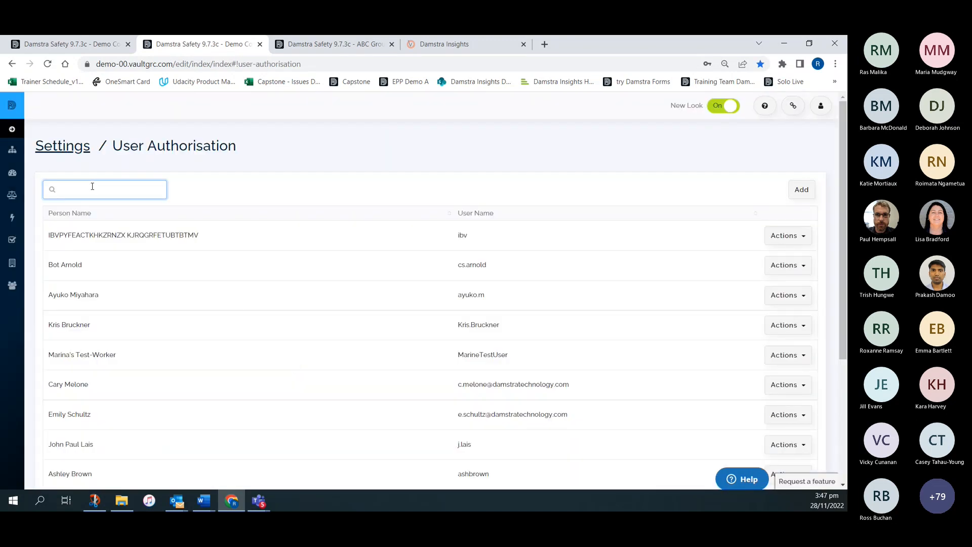
pyautogui.write('kat')
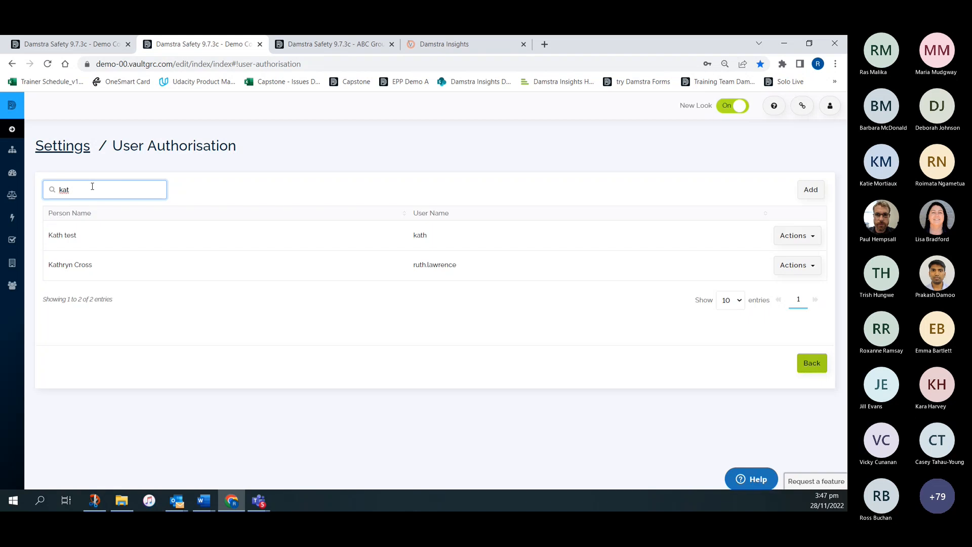
pyautogui.click(797, 266)
pyautogui.click(757, 286)
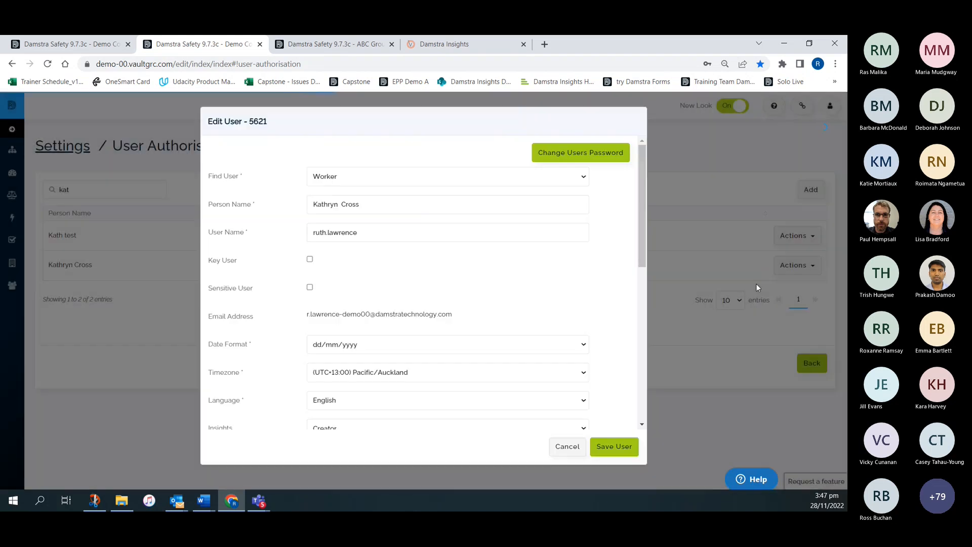
# - Set the user's Insights access to Creator, check the assigned user group profile, and save the user
pyautogui.scroll(-3, 409, 271)
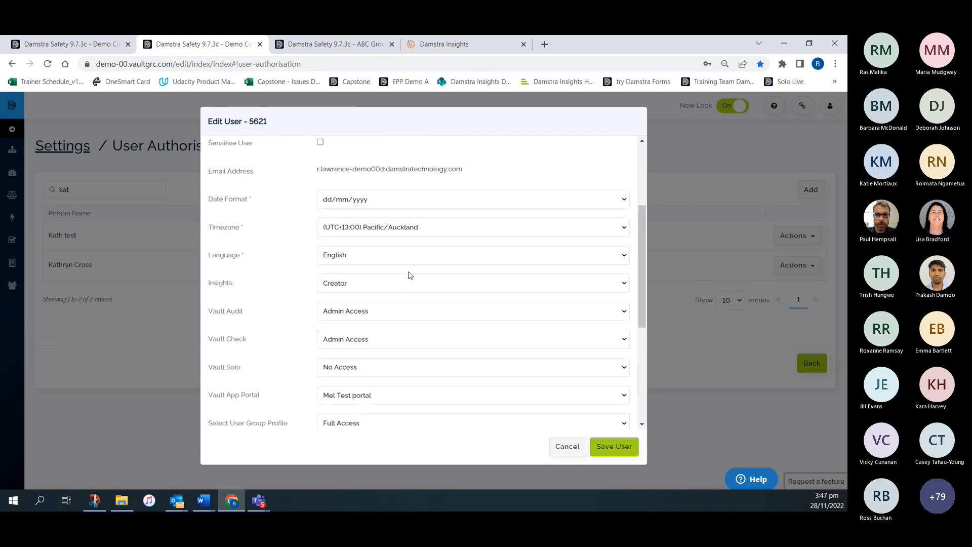
pyautogui.scroll(-1, 409, 275)
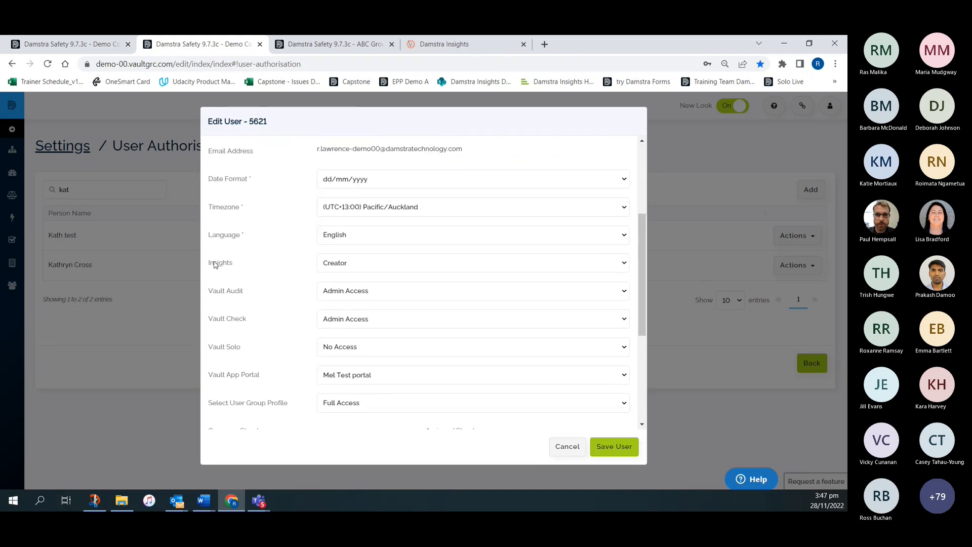
pyautogui.click(377, 264)
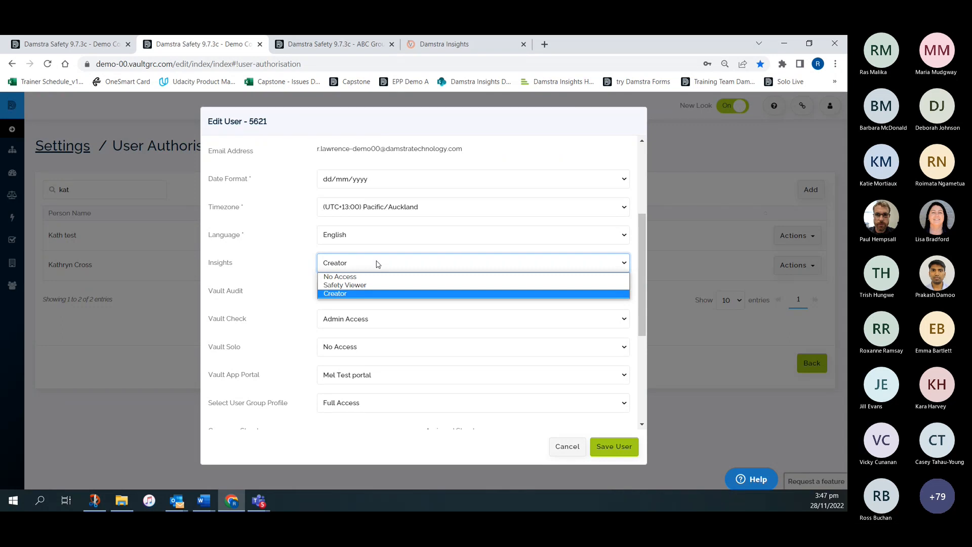
pyautogui.click(342, 294)
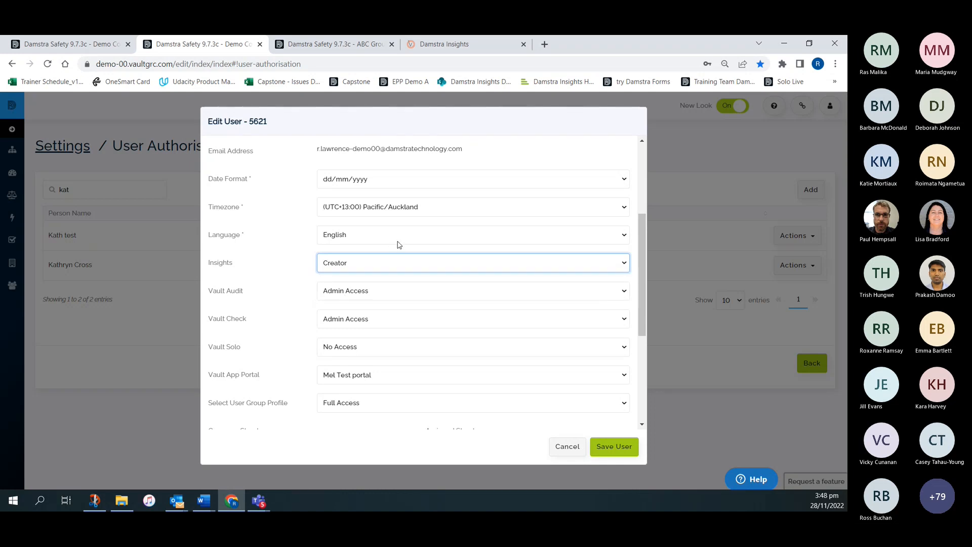
pyautogui.scroll(-3, 445, 323)
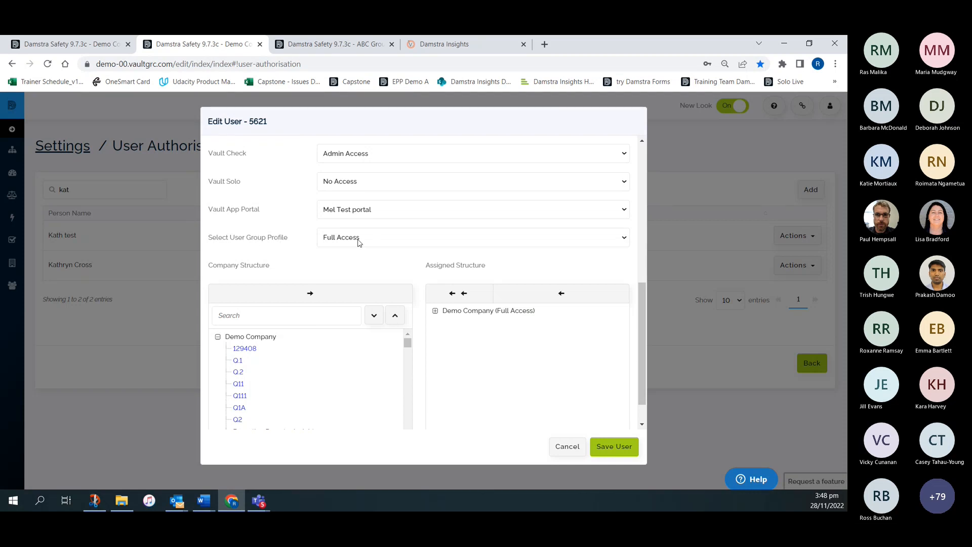
pyautogui.click(624, 448)
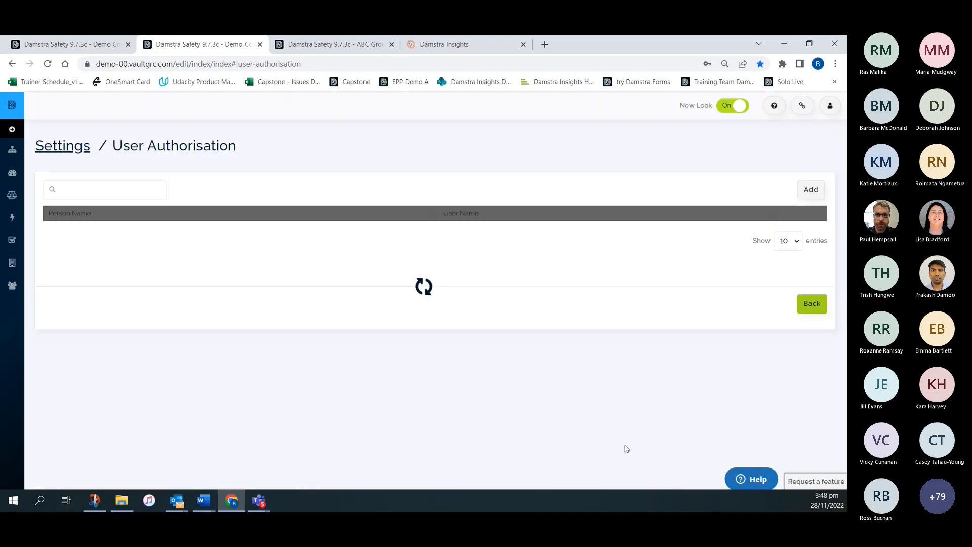
# - Return to Settings and open User Group Profiles in the Users section
pyautogui.click(57, 152)
pyautogui.scroll(-2, 260, 284)
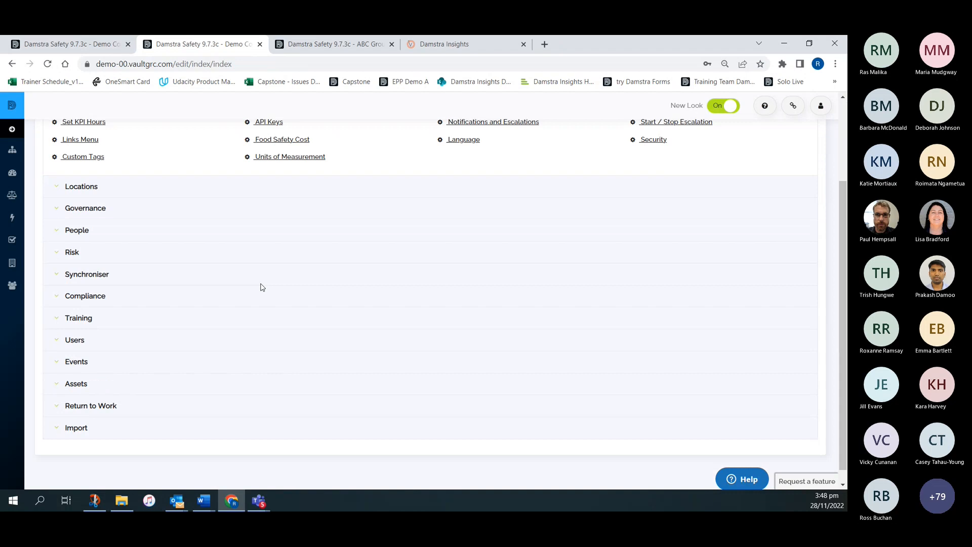
pyautogui.click(79, 344)
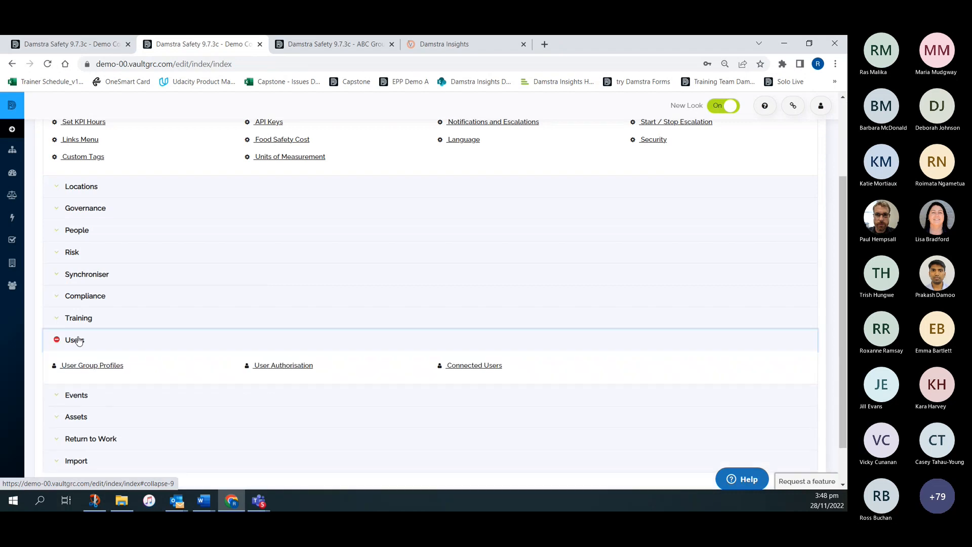
pyautogui.click(97, 368)
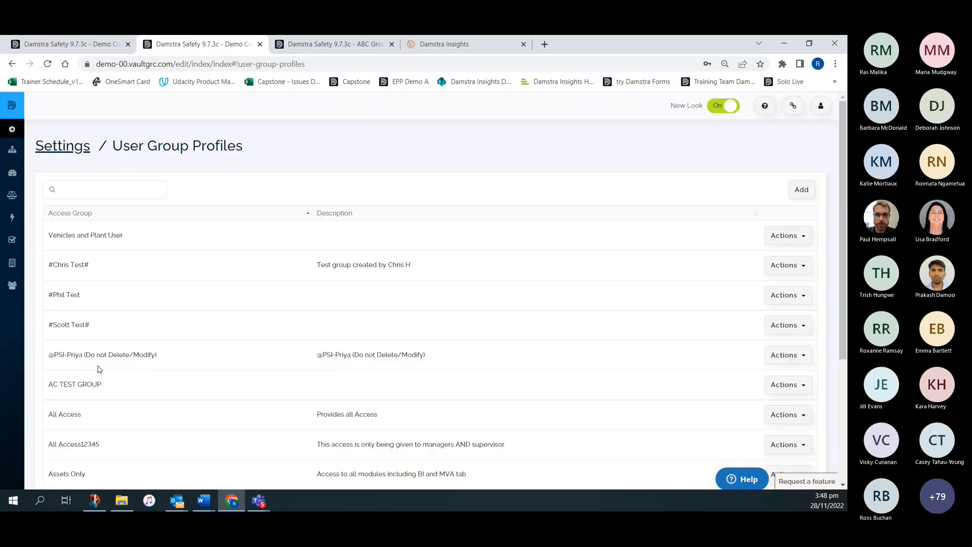
# - Search the user group profiles for "full" and open the group access of the Full Access profile for editing
pyautogui.click(73, 191)
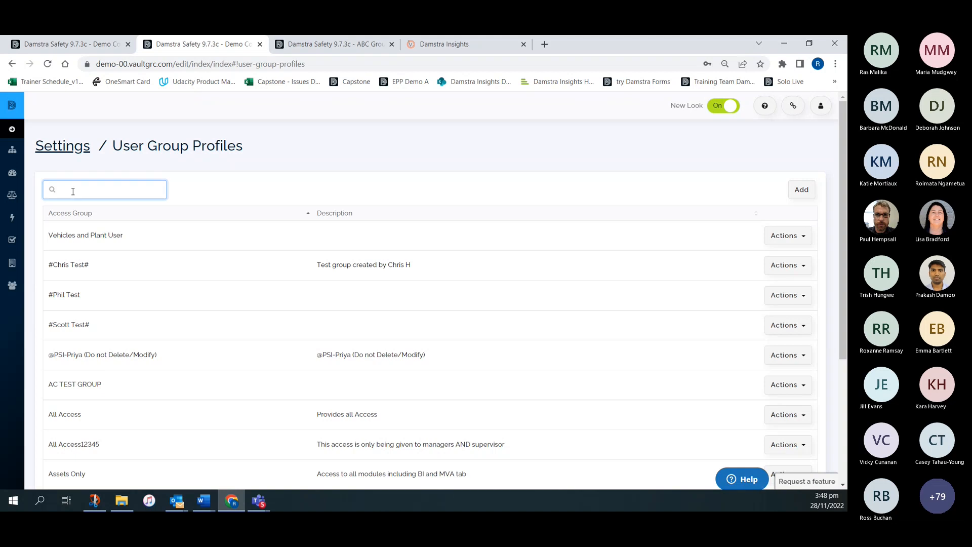
pyautogui.write('full')
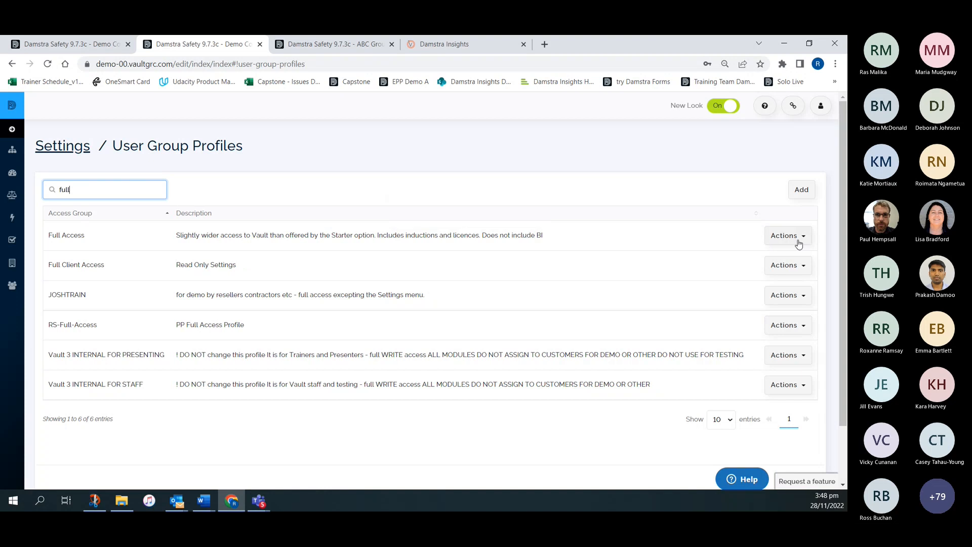
pyautogui.click(792, 237)
pyautogui.click(773, 274)
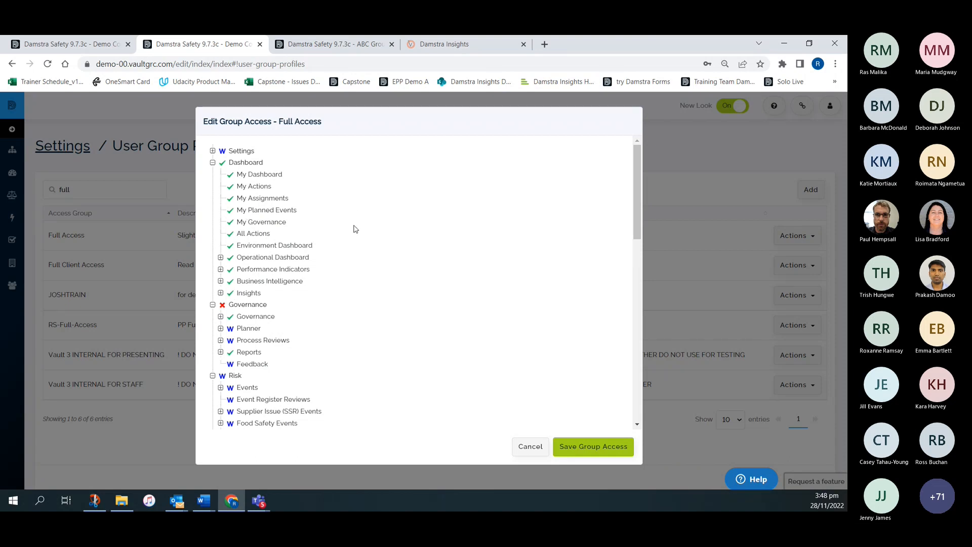
# - Tick the Insights permission under Dashboard for the Full Access group and save the group access
pyautogui.click(230, 293)
pyautogui.click(230, 292)
pyautogui.click(602, 446)
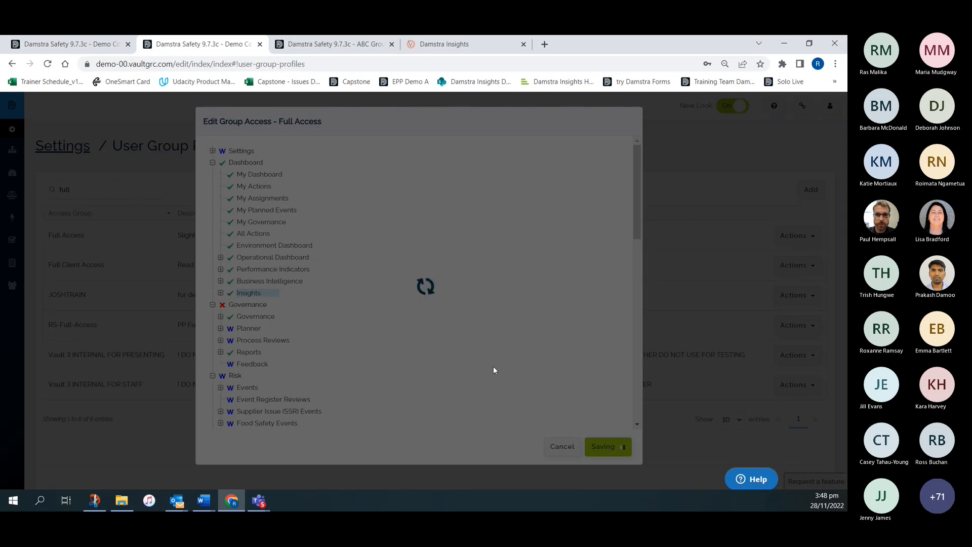
# - Switch to the other open Damstra Safety demo session and view the Demo Company site selection
pyautogui.click(101, 48)
pyautogui.click(12, 172)
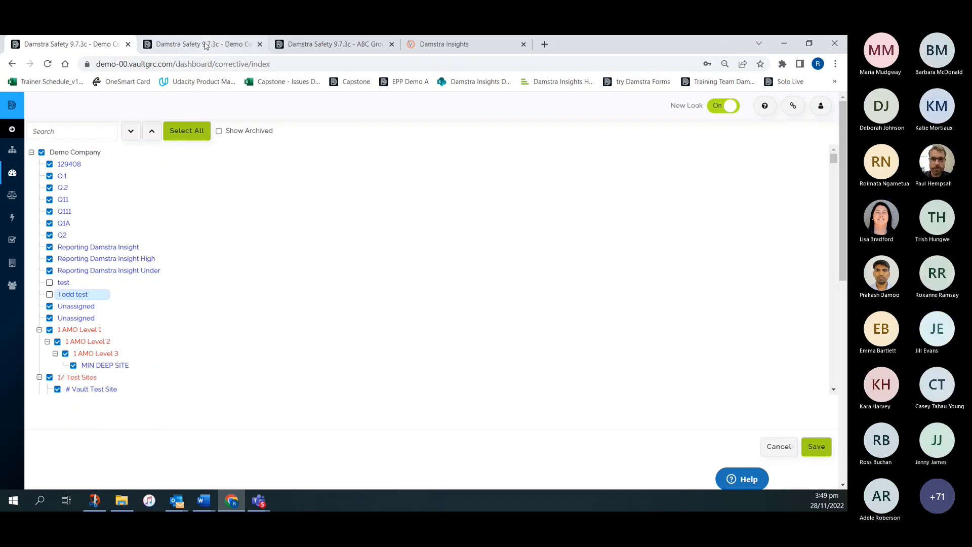
# - Switch to Damstra Insights, look through the list of data sources, and return to the Library
pyautogui.click(458, 44)
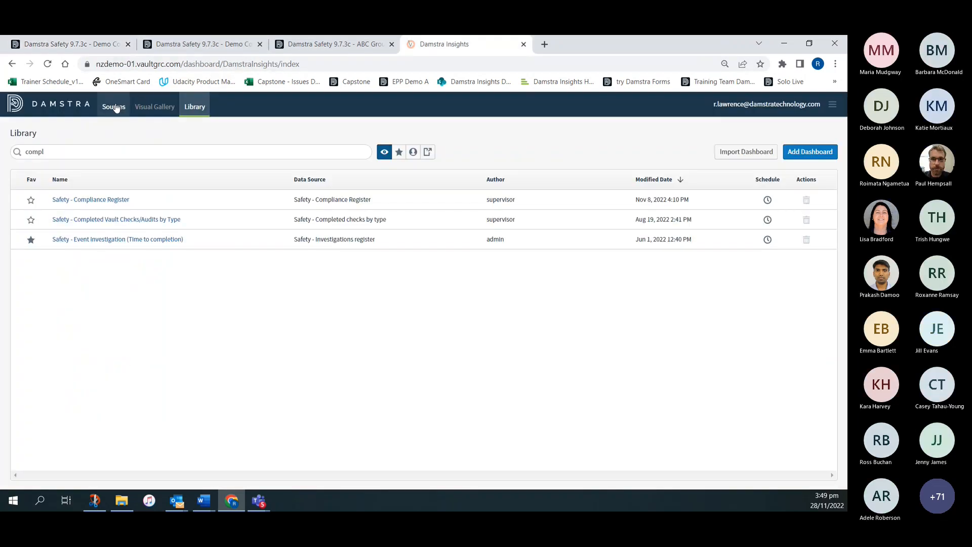
pyautogui.click(114, 108)
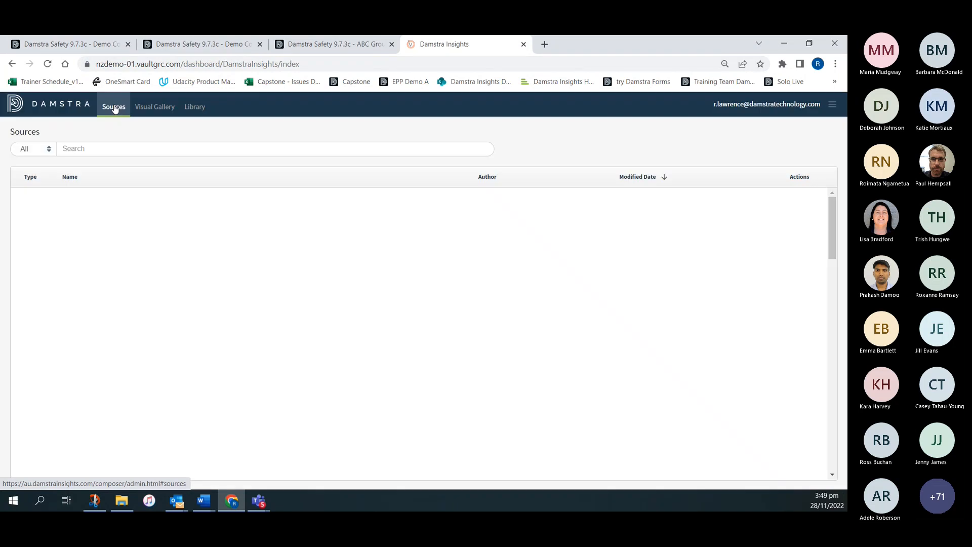
pyautogui.scroll(-4, 152, 314)
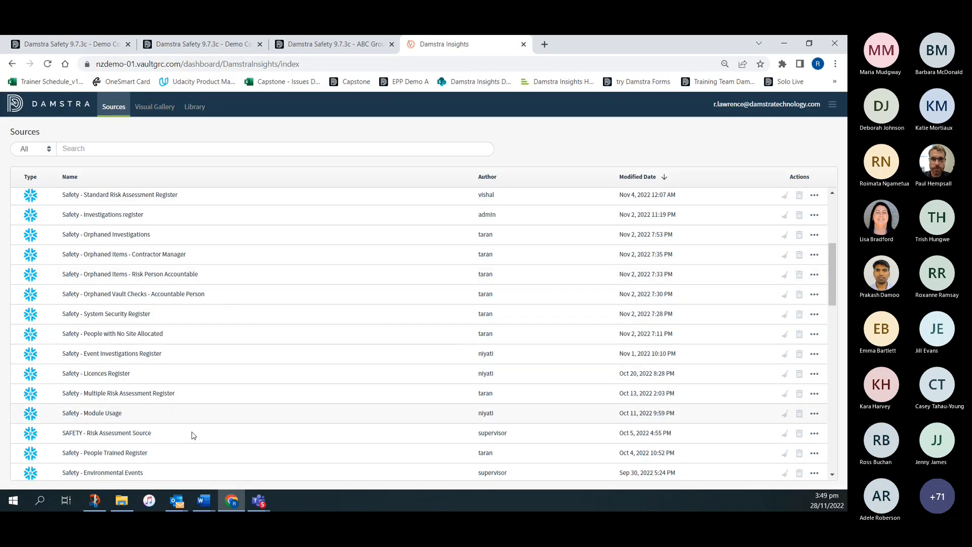
pyautogui.scroll(-10, 187, 299)
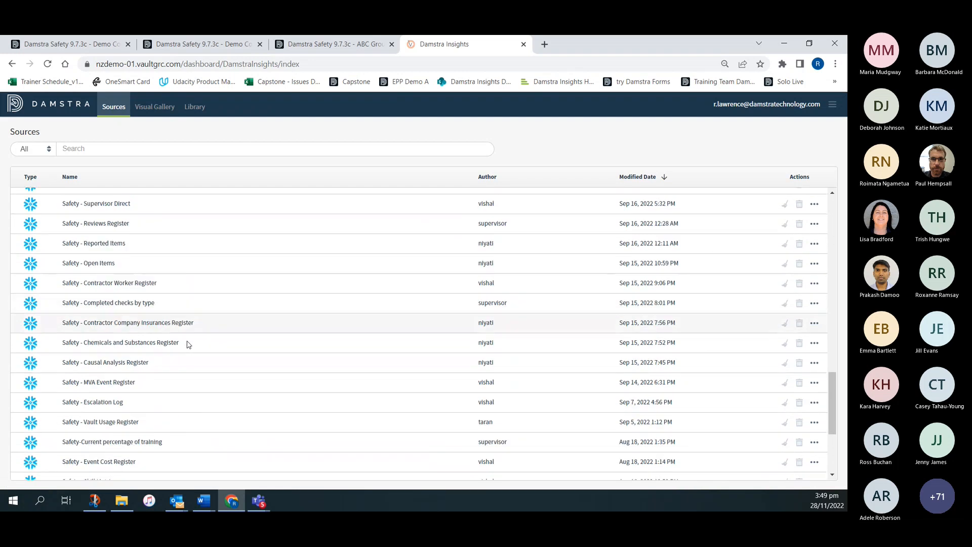
pyautogui.scroll(15, 187, 344)
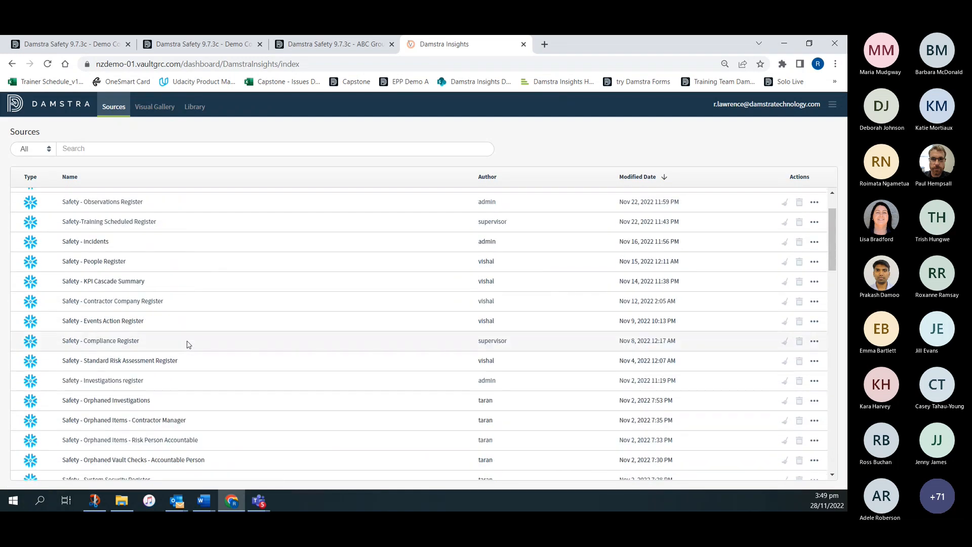
pyautogui.click(194, 107)
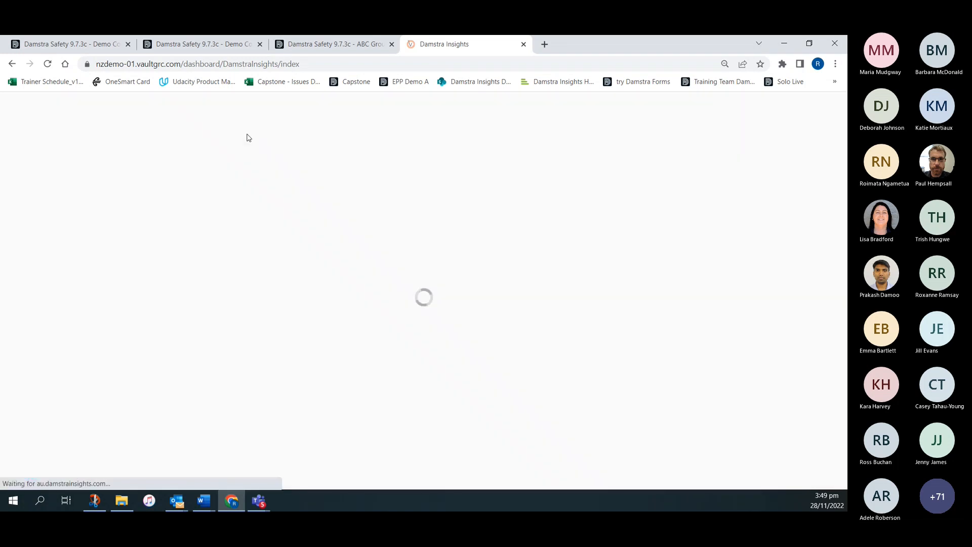